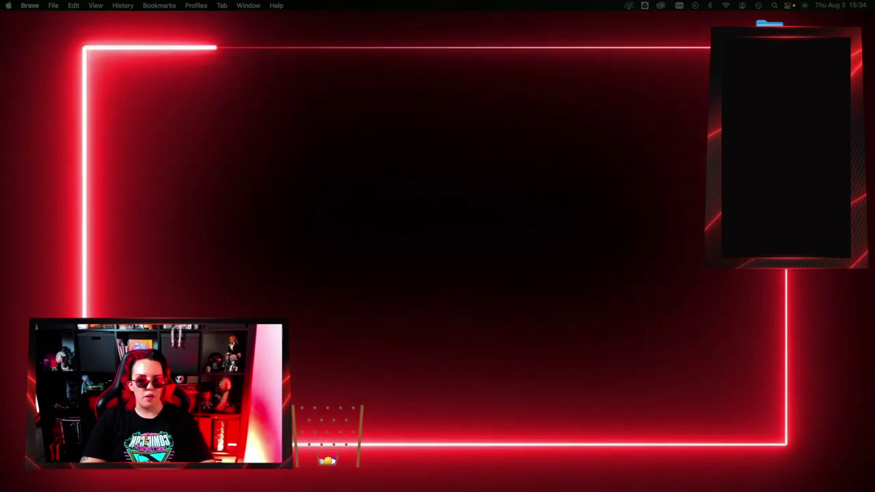
# Step: Bring Lightroom Classic to the front from the Dock
pyautogui.moveTo(873, 240)
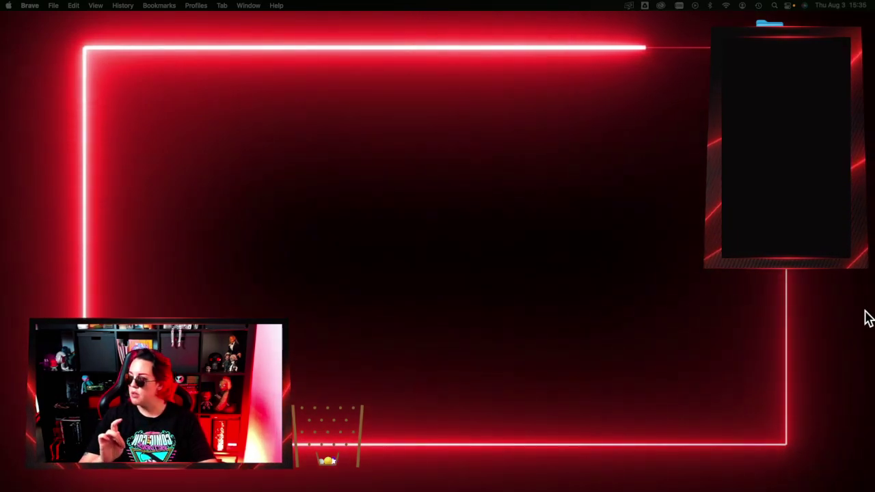
pyautogui.moveTo(869, 314)
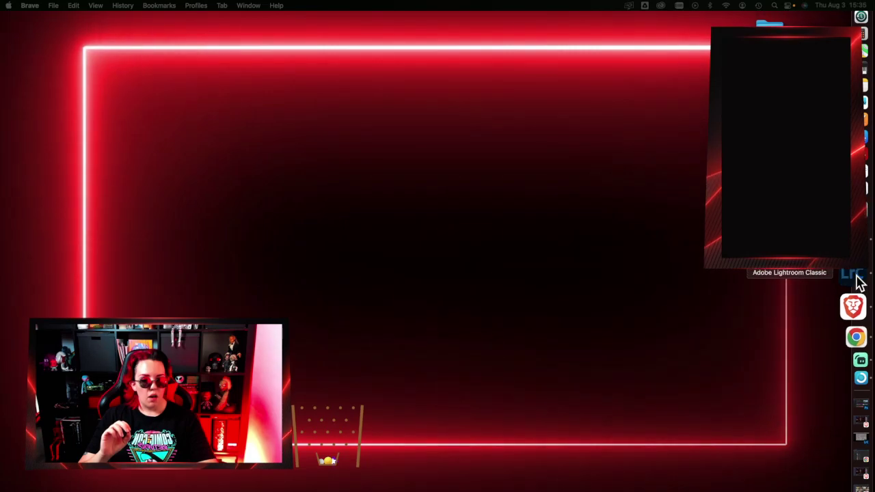
pyautogui.click(859, 283)
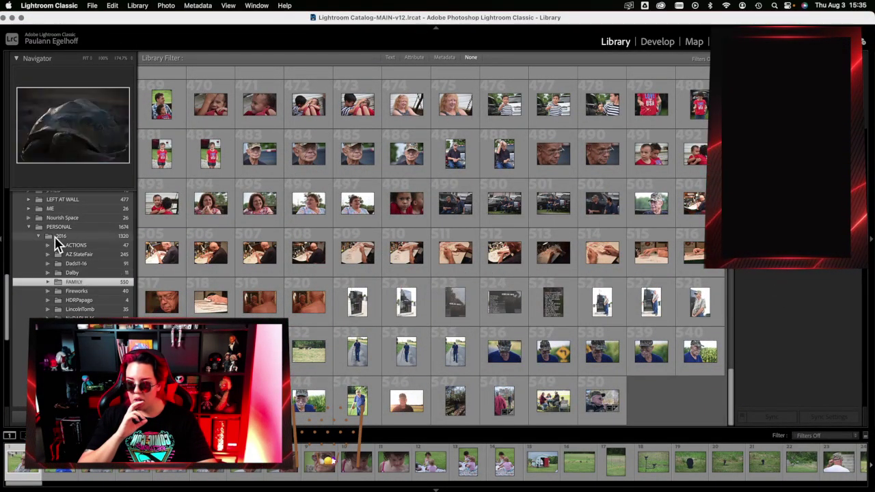
# Step: Show the SDCC2023 folder's photos and open the Wolverine shot DSC08911.dng in Develop
pyautogui.click(56, 238)
pyautogui.click(28, 227)
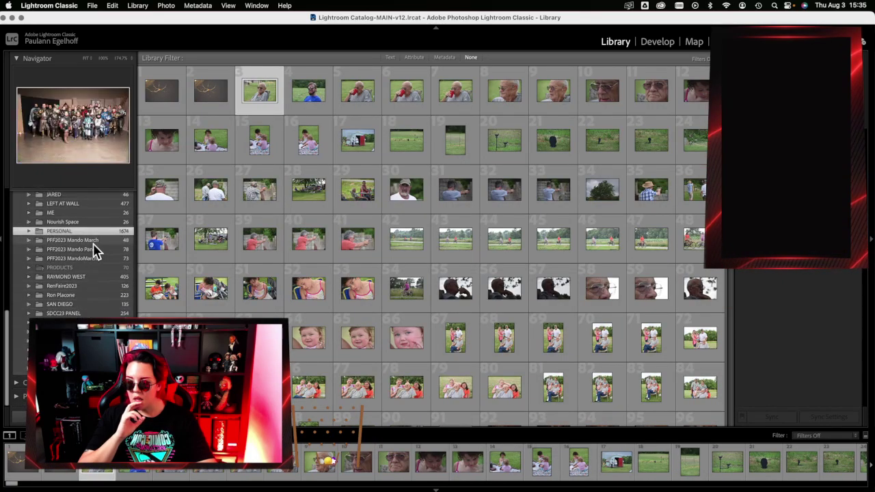
pyautogui.scroll(10, 94, 250)
pyautogui.click(74, 283)
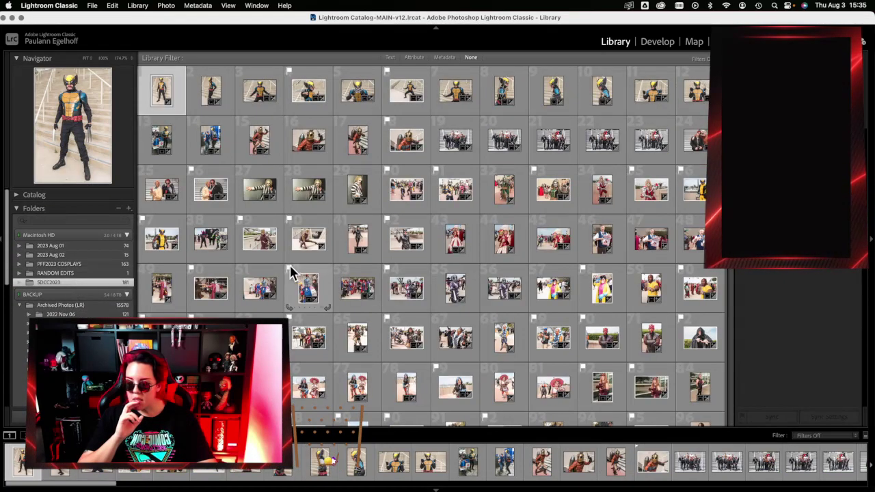
pyautogui.click(671, 48)
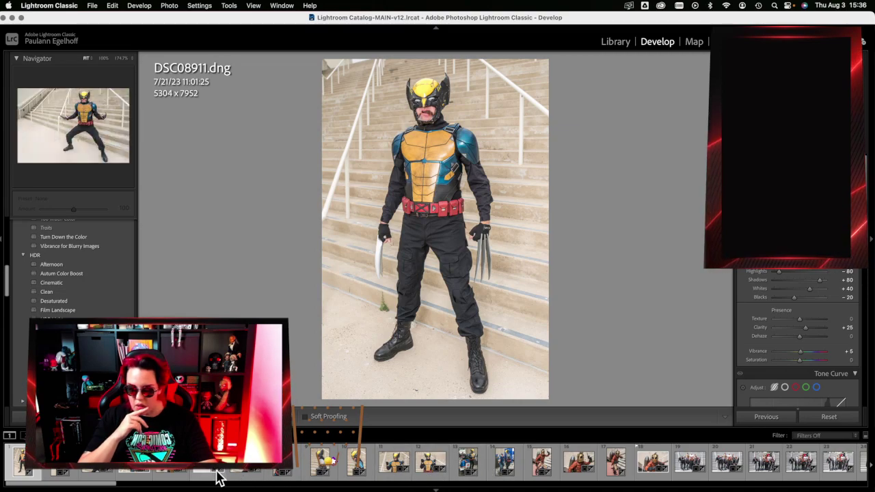
# Step: Compare Wolverine shots DSC08915 and DSC08920, settling on the cigar-and-claws DSC08917
pyautogui.click(103, 474)
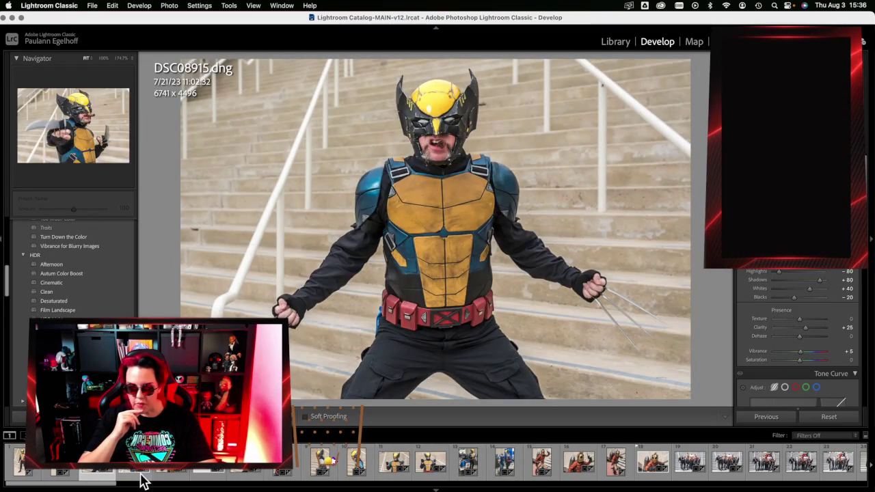
pyautogui.scroll(-2, 498, 458)
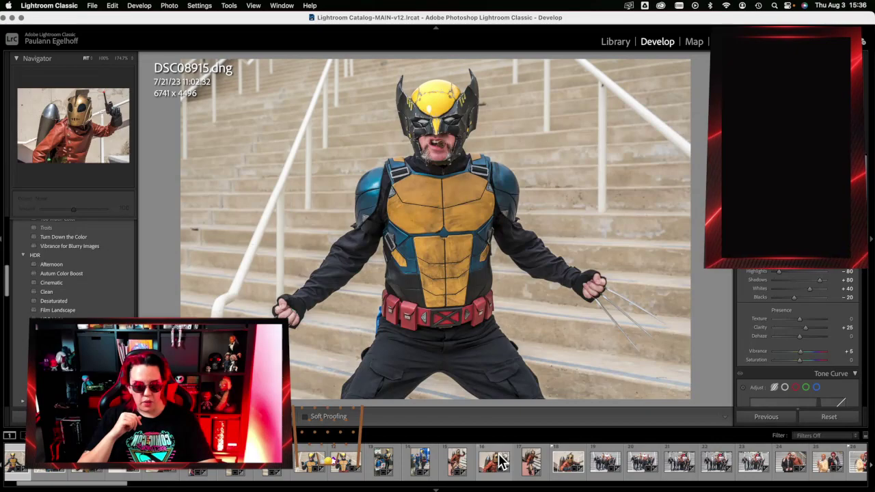
pyautogui.scroll(-15, 501, 459)
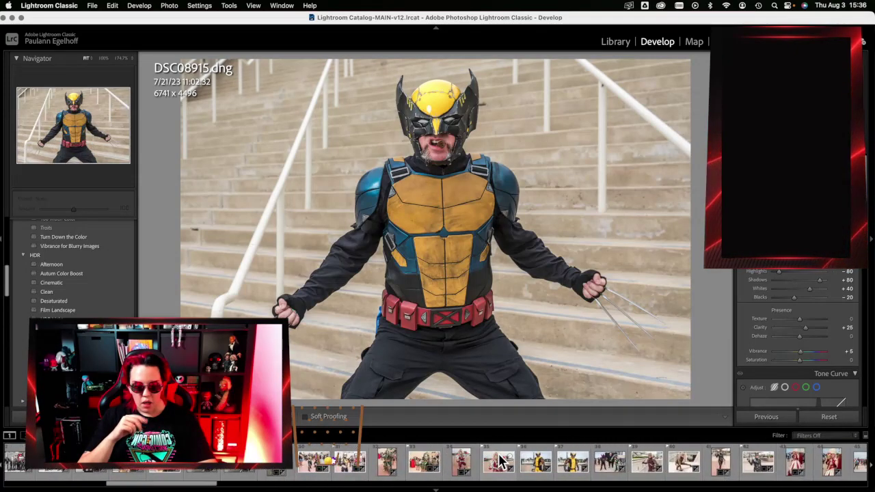
pyautogui.scroll(18, 500, 459)
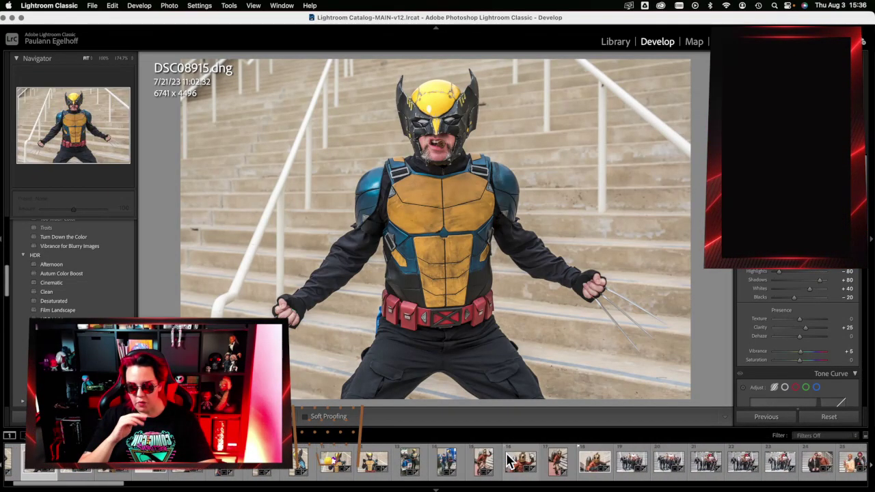
pyautogui.click(171, 476)
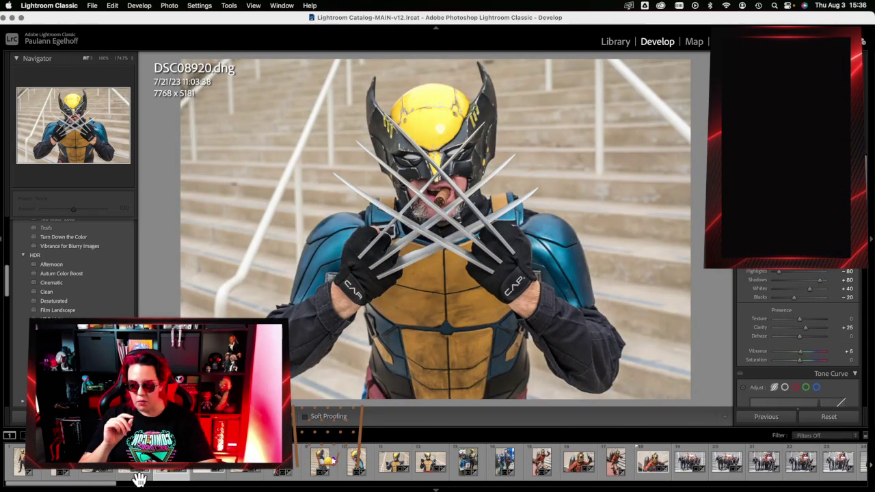
pyautogui.click(140, 477)
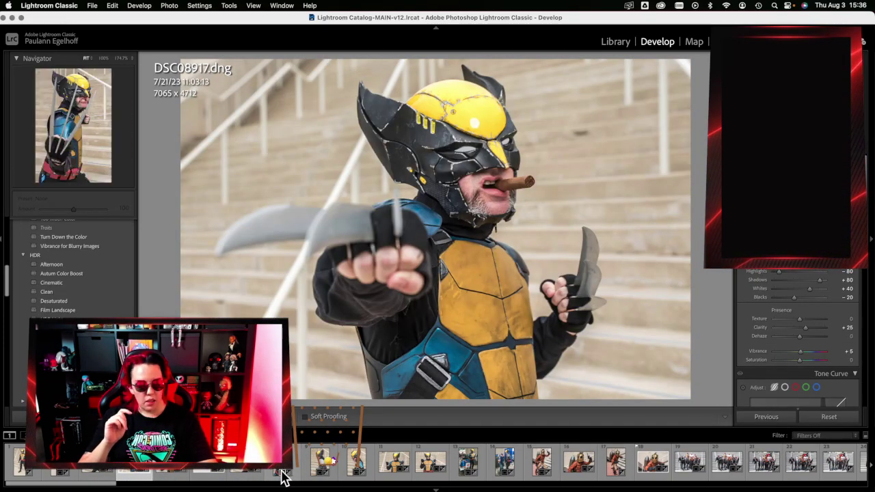
pyautogui.scroll(-10, 283, 479)
pyautogui.scroll(-10, 283, 479)
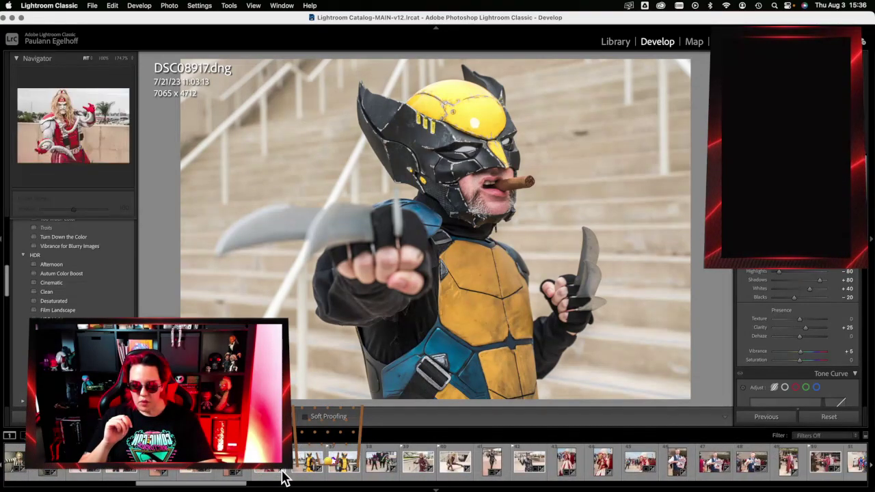
pyautogui.scroll(-10, 283, 477)
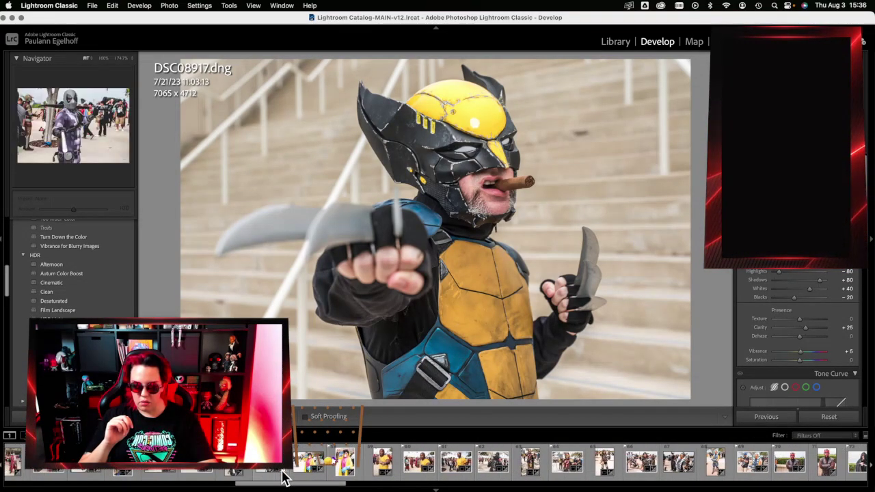
pyautogui.scroll(-8, 283, 477)
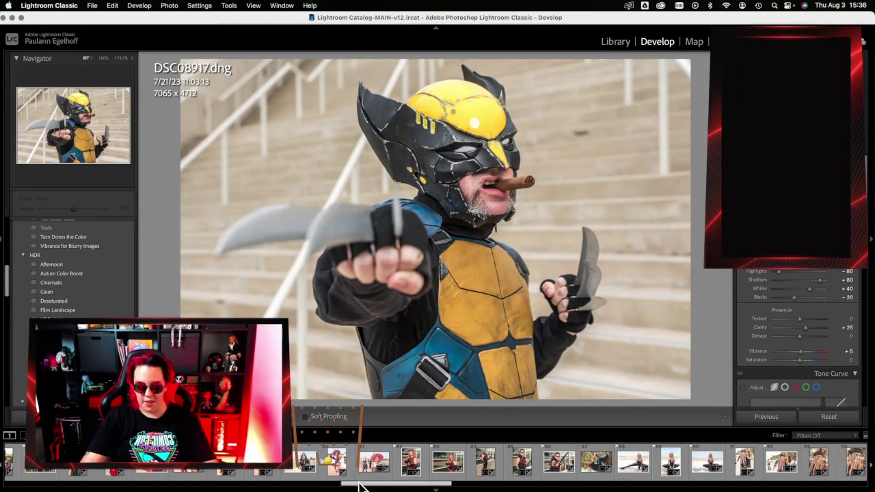
pyautogui.scroll(-5, 369, 481)
pyautogui.scroll(-7, 369, 481)
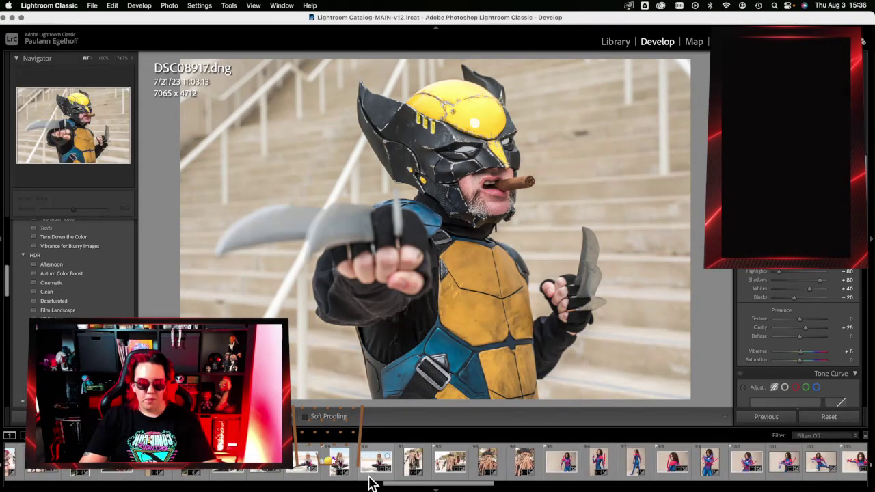
# Step: View Davy Jones shots DSC09441 and DSC09439, then the Spider-Man 2099 back shot DSC09447
pyautogui.click(334, 466)
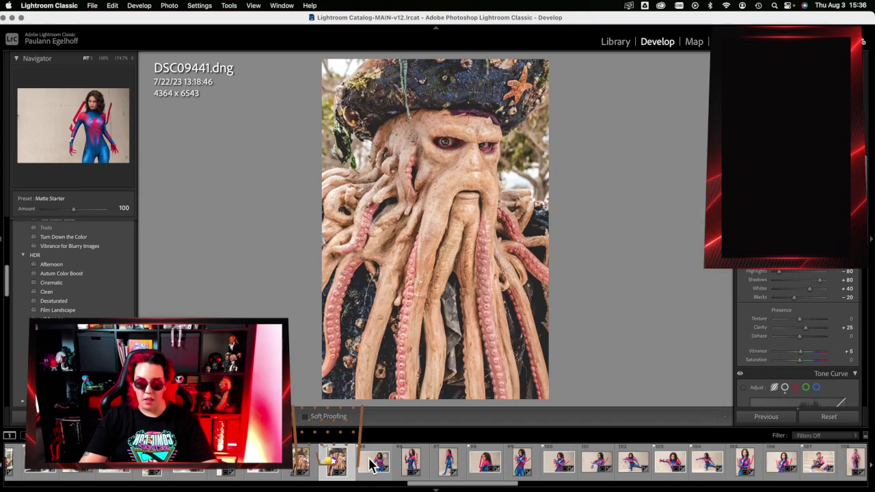
pyautogui.click(300, 463)
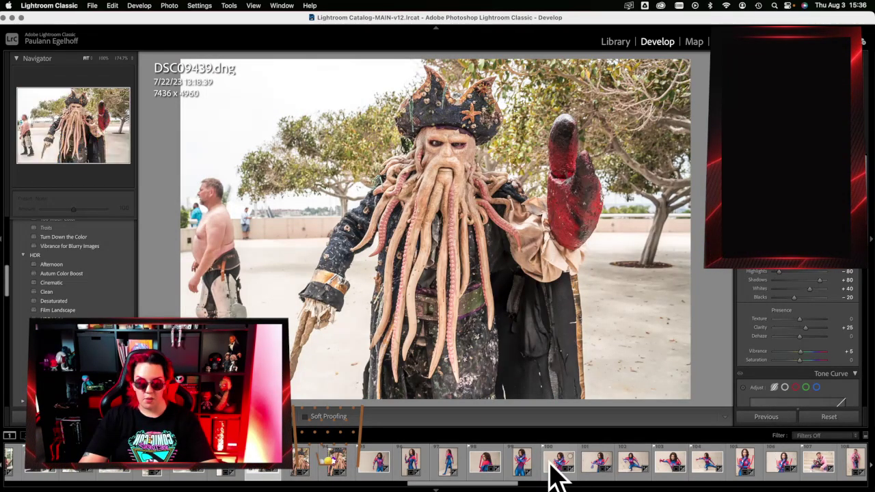
pyautogui.click(481, 462)
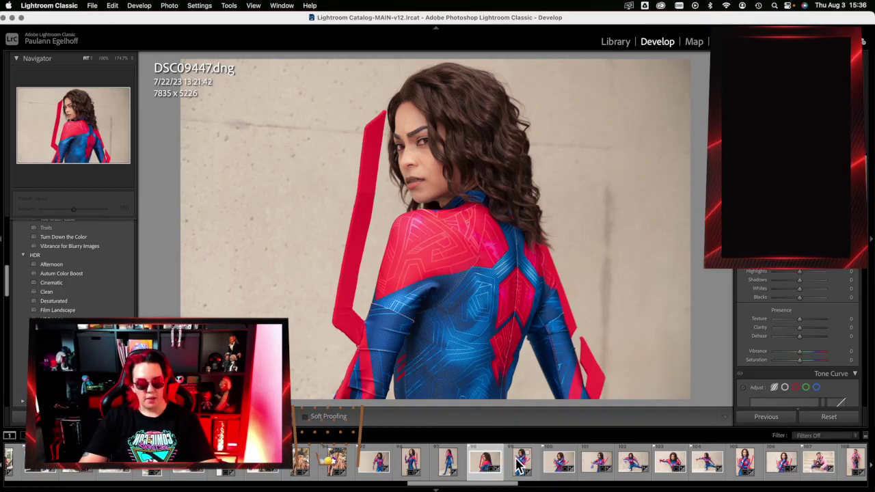
# Step: Open the crossed-arms Spider-Man 2099 portrait DSC09455
pyautogui.hscroll(10, 519, 463)
pyautogui.hscroll(-6, 522, 465)
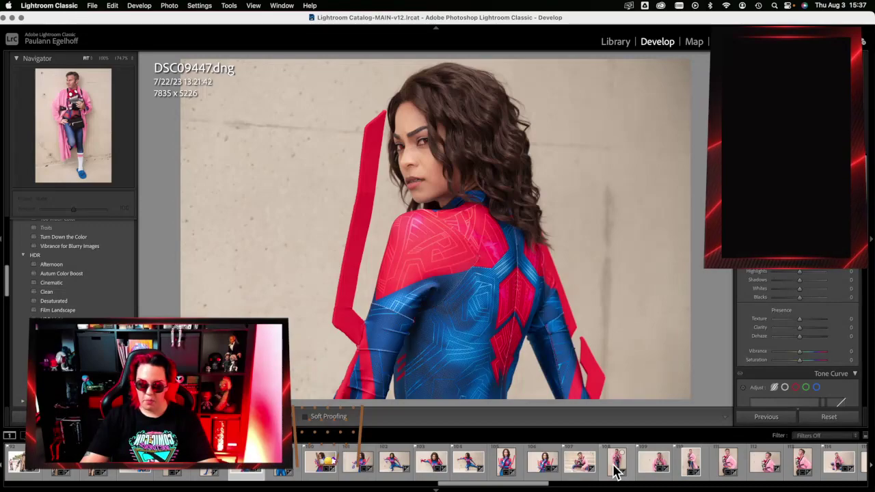
pyautogui.hscroll(5, 615, 470)
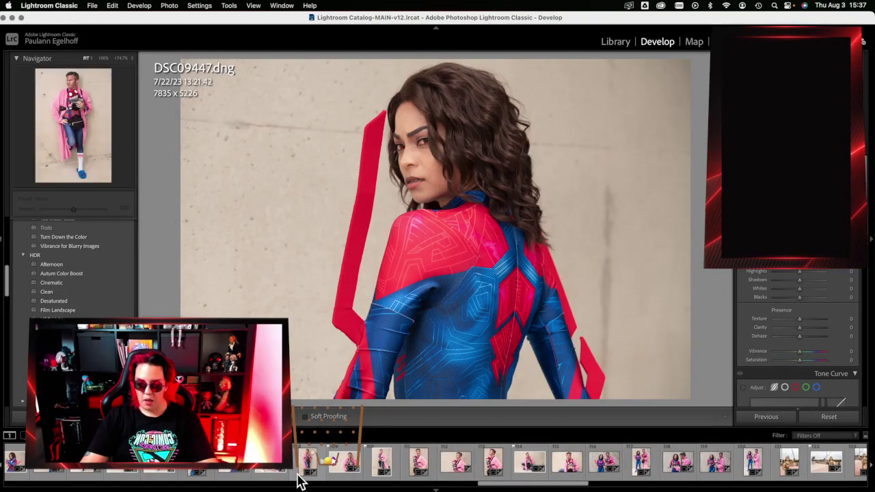
pyautogui.click(194, 472)
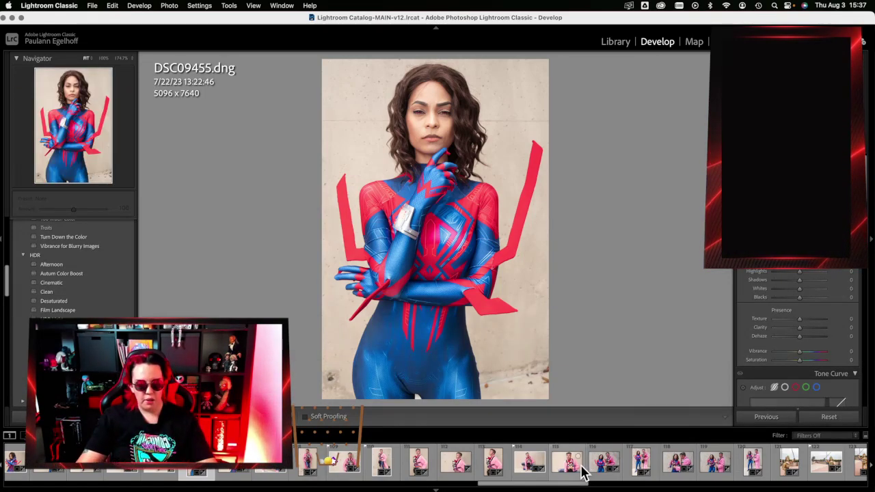
pyautogui.scroll(-3, 624, 465)
pyautogui.scroll(-2, 625, 464)
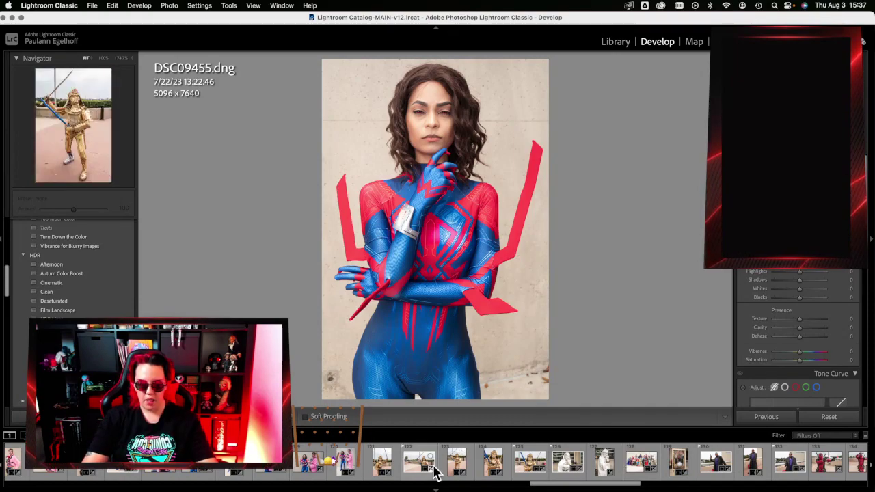
pyautogui.scroll(-2, 396, 470)
pyautogui.scroll(-5, 400, 465)
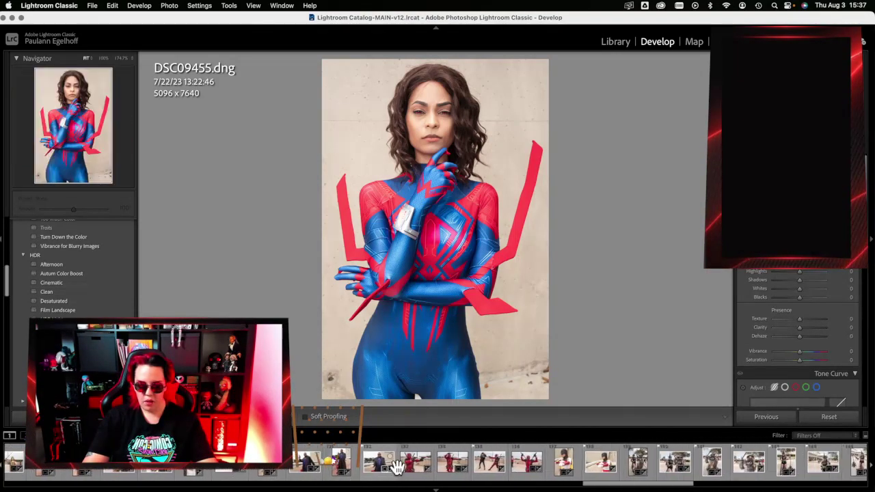
pyautogui.scroll(-6, 400, 465)
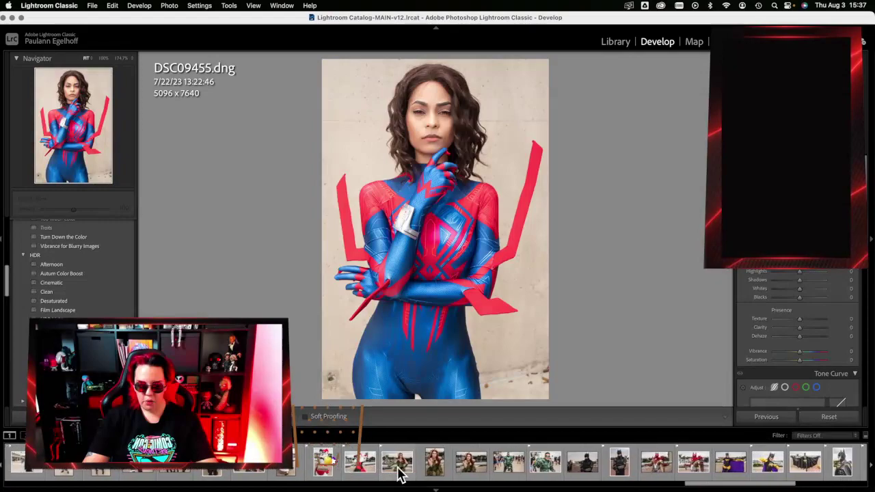
pyautogui.scroll(-5, 398, 470)
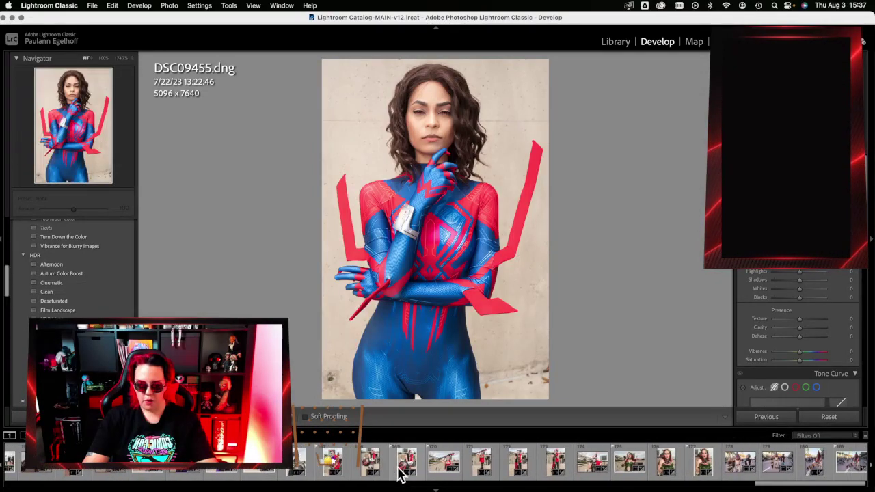
# Step: Open the clown cosplay photo DSC09579 with the spiked mace in Develop
pyautogui.click(326, 465)
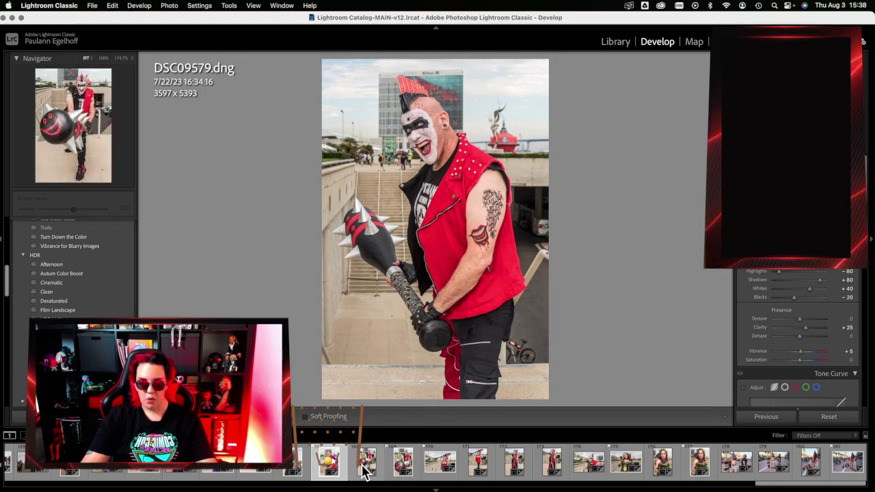
# Step: View clown shots DSC09582, DSC09583 and DSC09584, ending on DSC09586 leaning on the mace
pyautogui.click(404, 465)
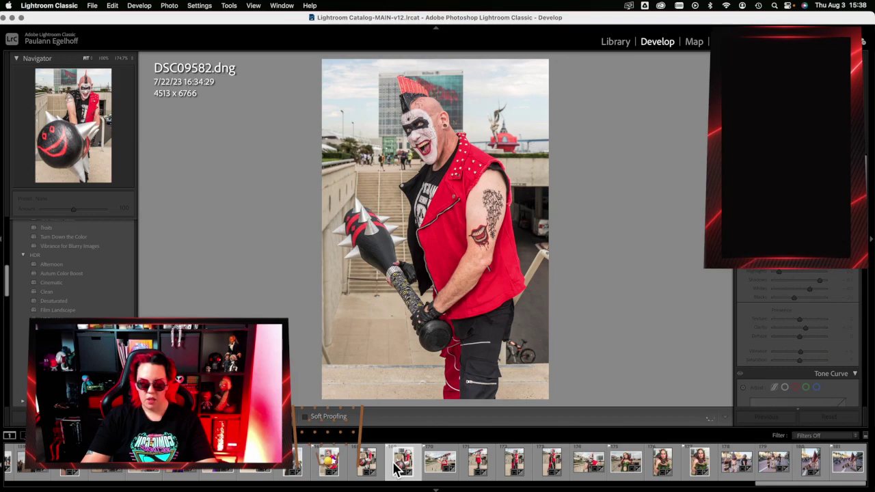
pyautogui.scroll(1, 512, 464)
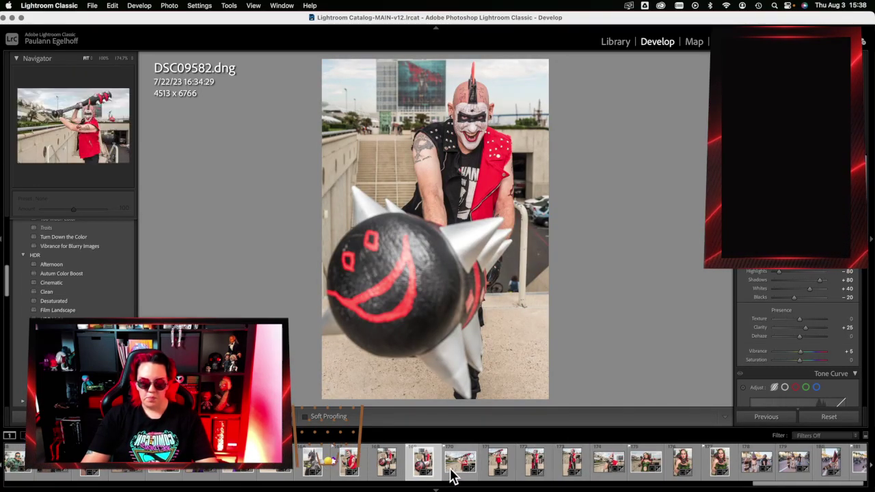
pyautogui.click(451, 476)
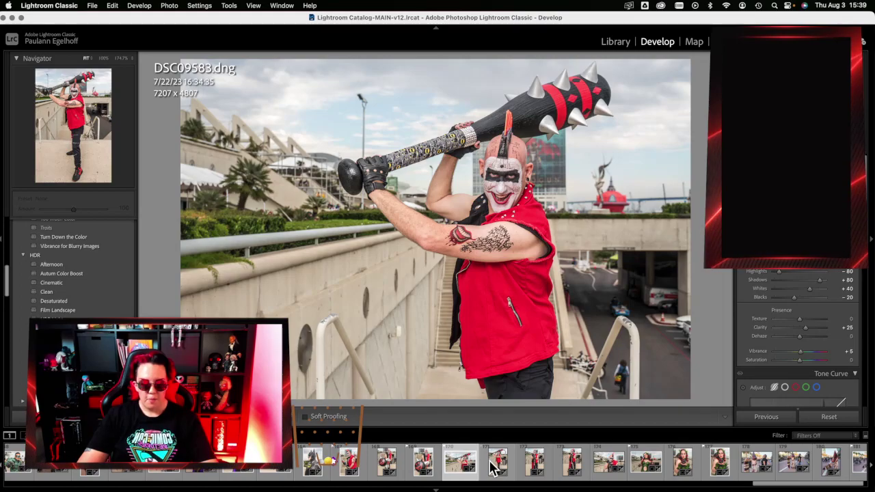
pyautogui.click(493, 465)
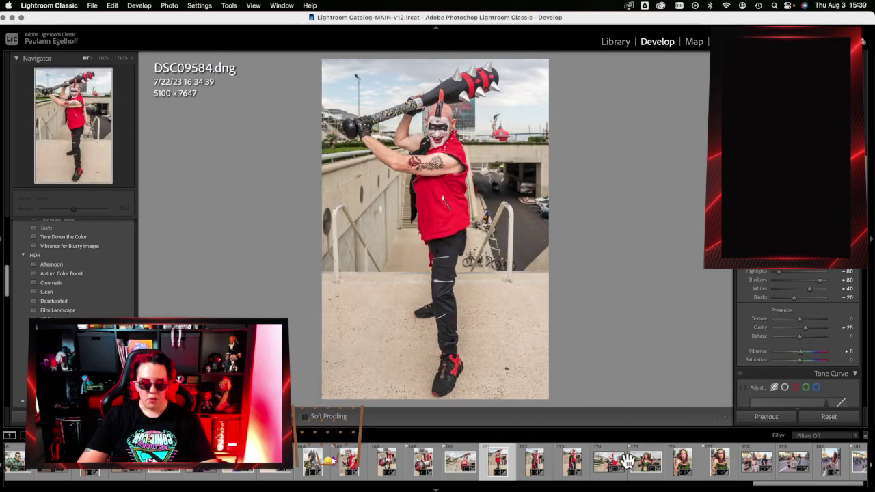
pyautogui.click(572, 462)
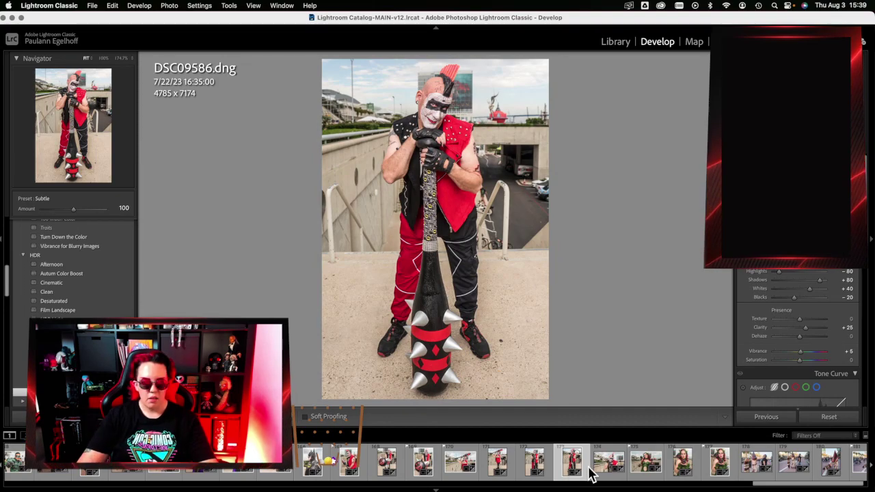
# Step: Open the green leaf-costume Poison Ivy photo DSC09593.dng in Develop
pyautogui.click(643, 468)
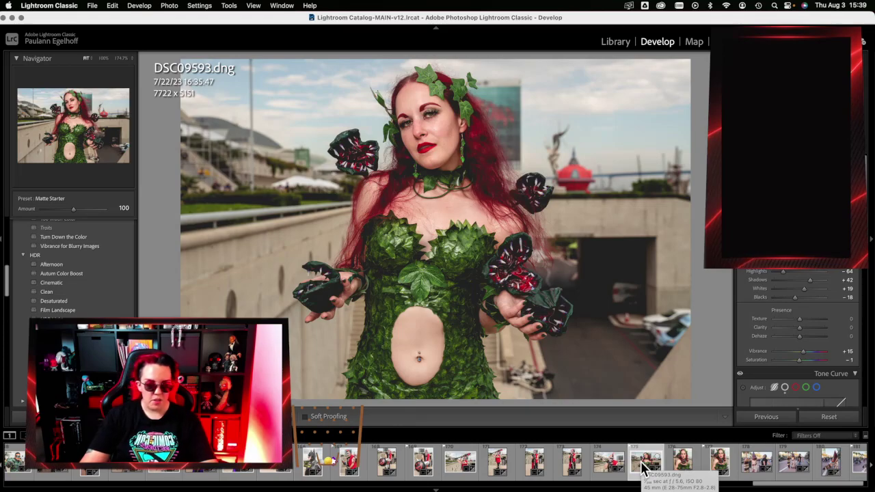
pyautogui.hscroll(1, 643, 465)
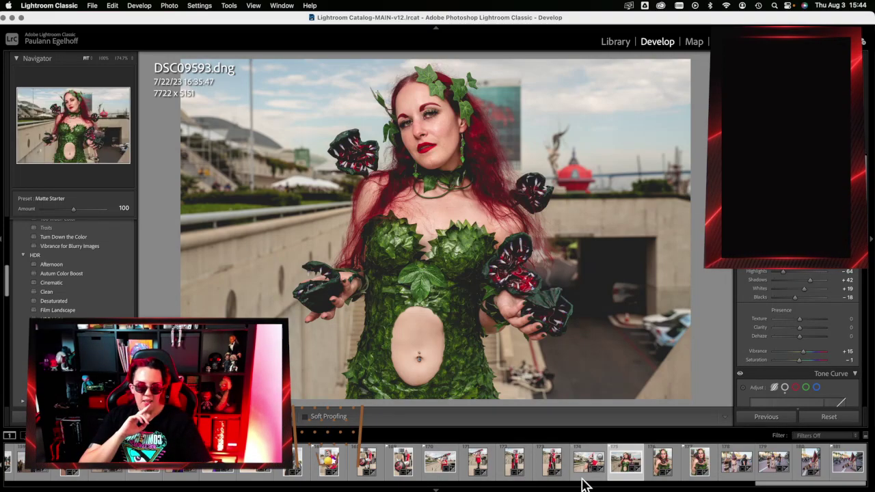
# Step: Minimize the Lightroom Classic window to leave only the red-neon desktop
pyautogui.click(12, 18)
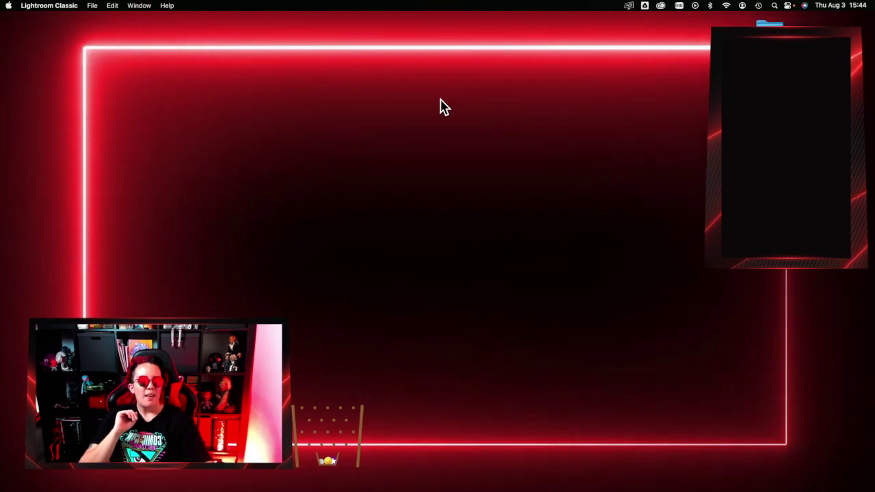
pyautogui.moveTo(873, 300)
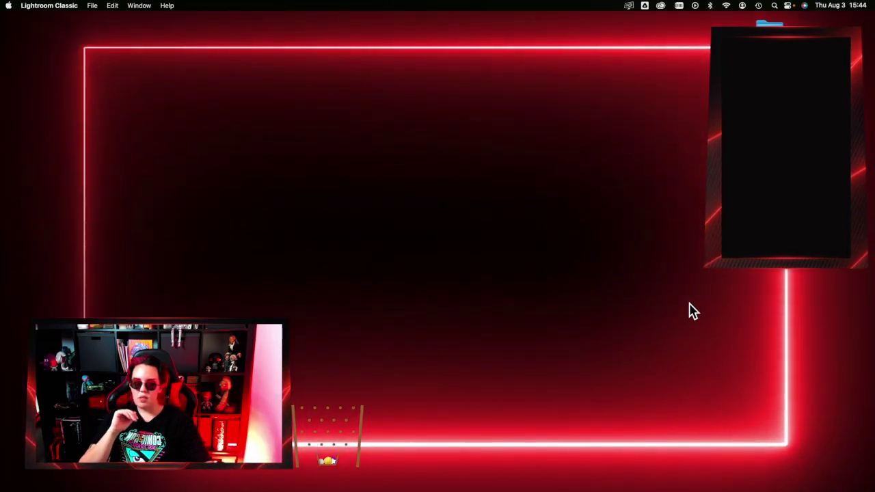
# Step: Switch to Brave and scroll through the Google Images 'wolverine art' results
pyautogui.moveTo(869, 277)
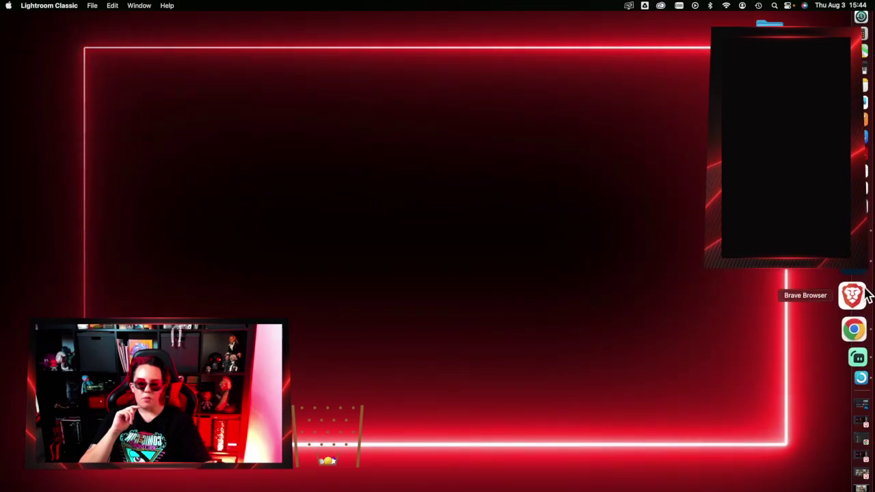
pyautogui.click(865, 293)
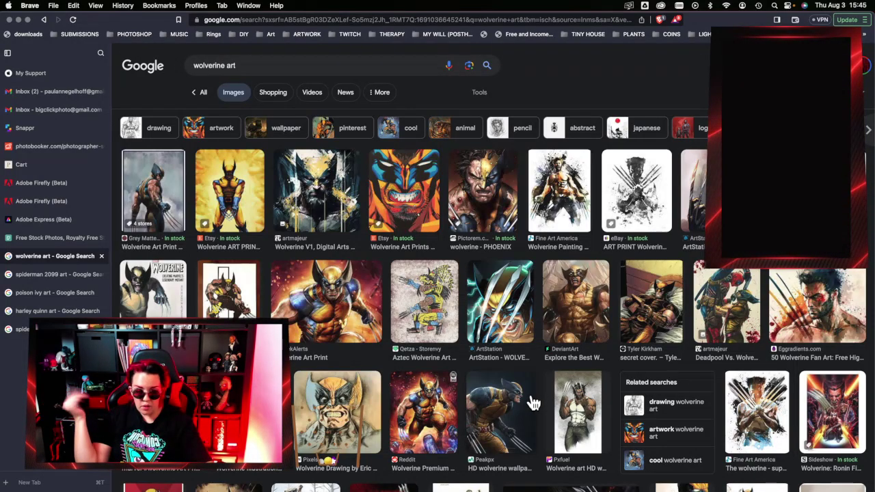
pyautogui.scroll(-3, 699, 348)
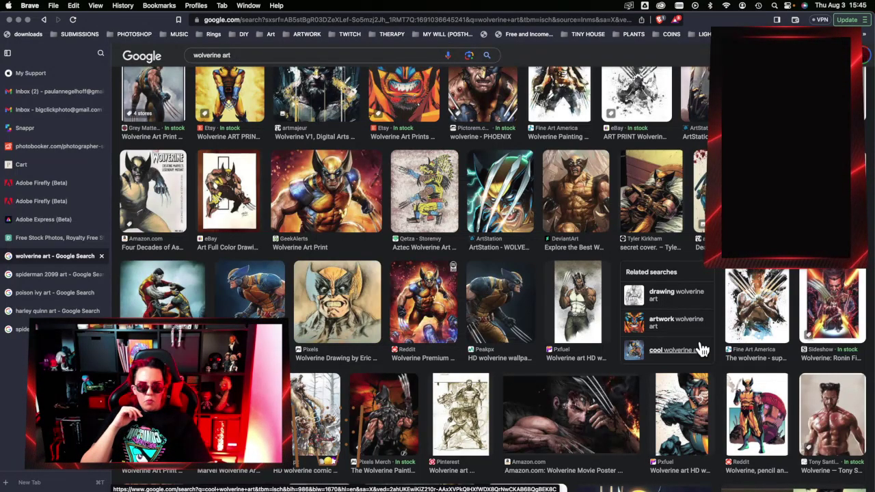
pyautogui.scroll(-5, 638, 380)
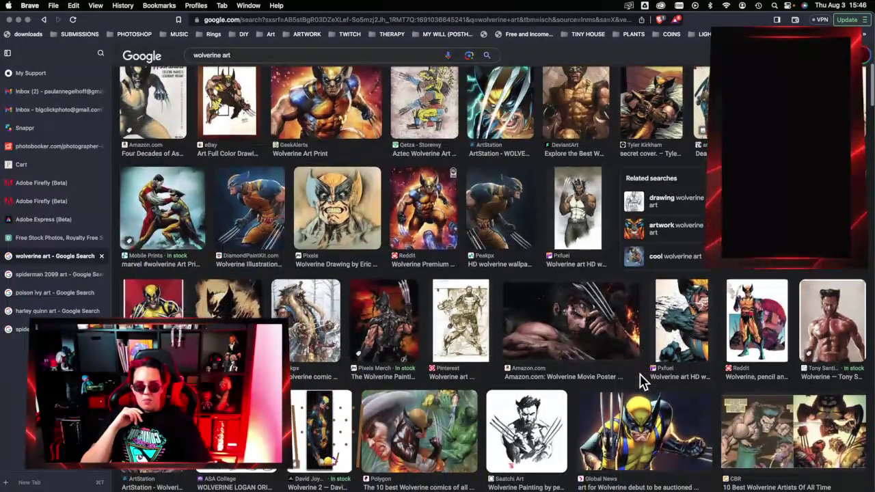
pyautogui.scroll(-4, 639, 381)
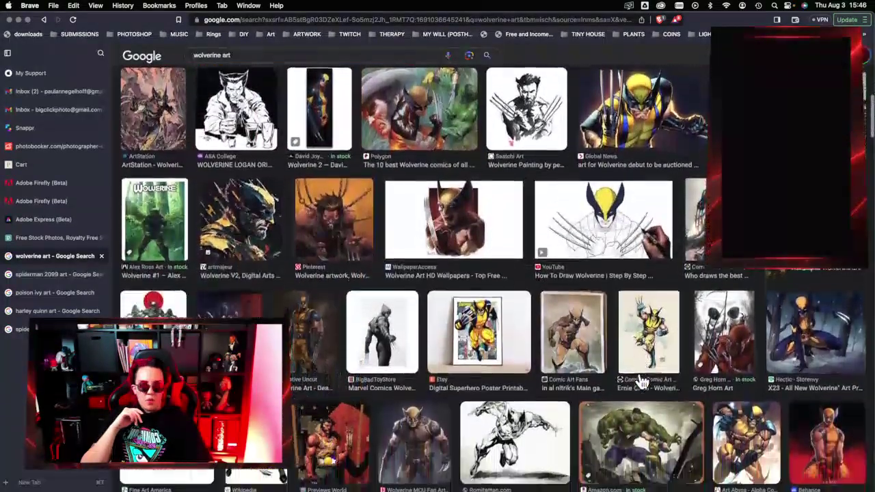
pyautogui.scroll(8, 639, 380)
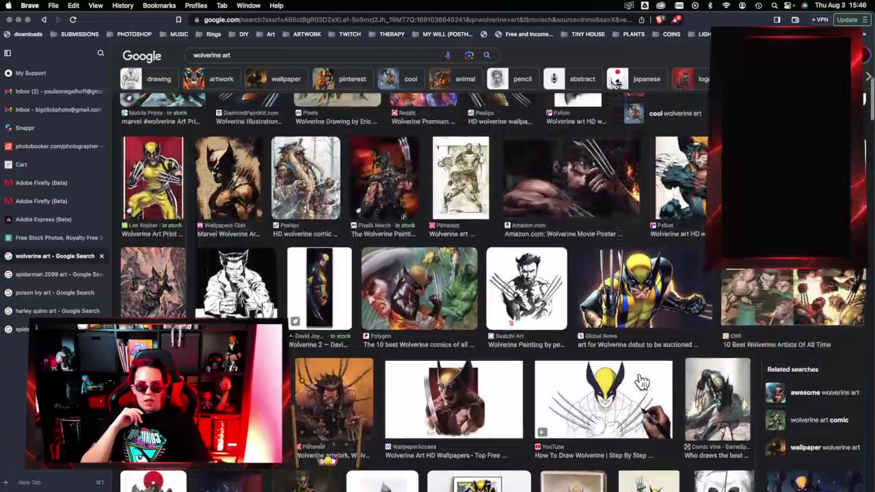
pyautogui.scroll(3, 638, 381)
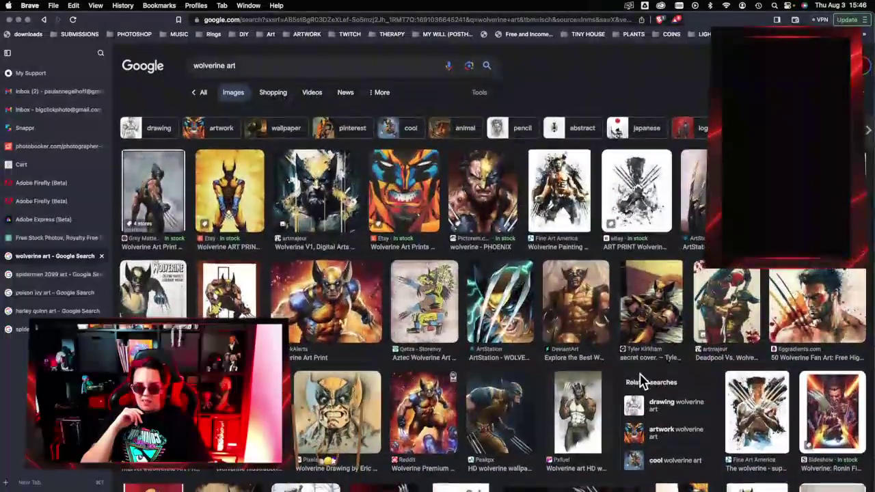
pyautogui.scroll(-2, 640, 381)
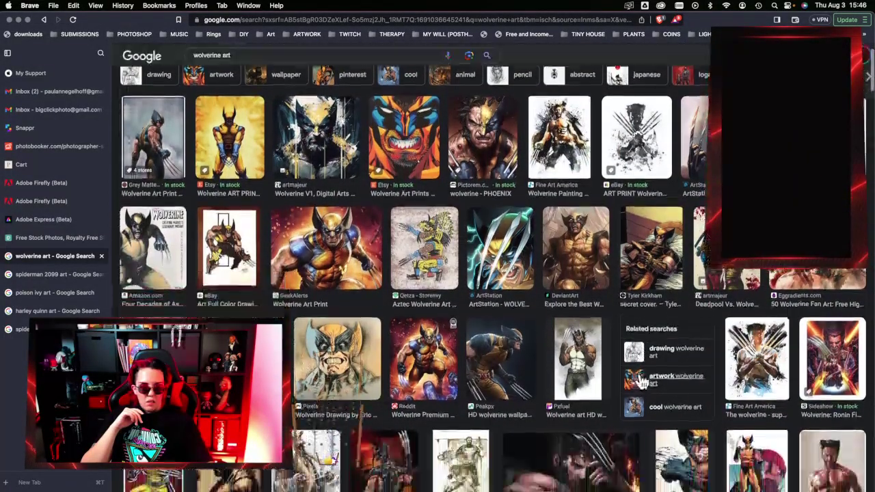
pyautogui.scroll(-3, 641, 381)
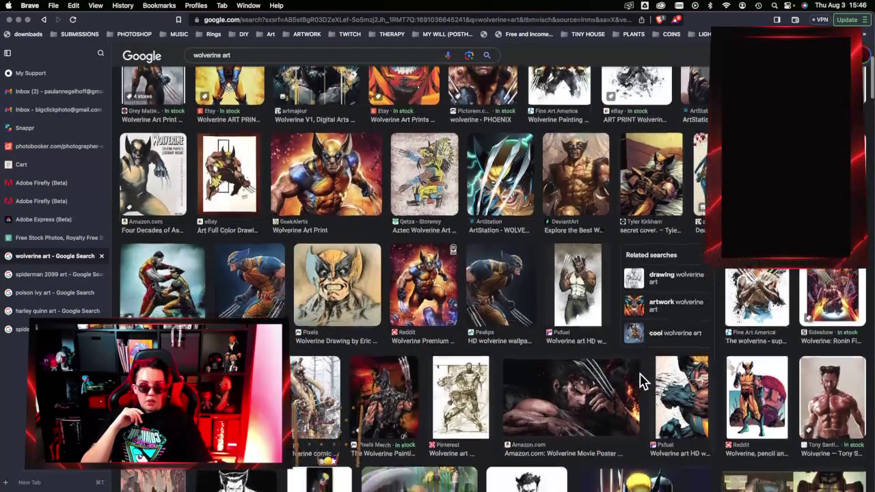
pyautogui.scroll(-1, 642, 382)
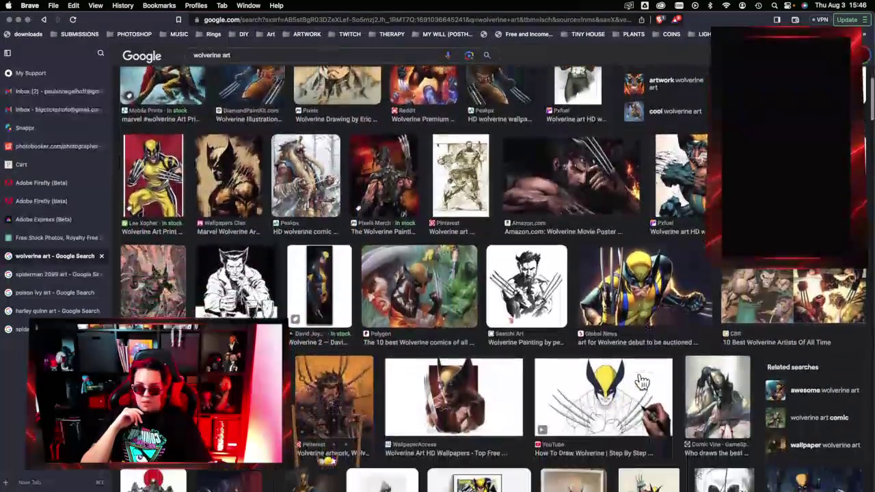
pyautogui.scroll(-1, 640, 381)
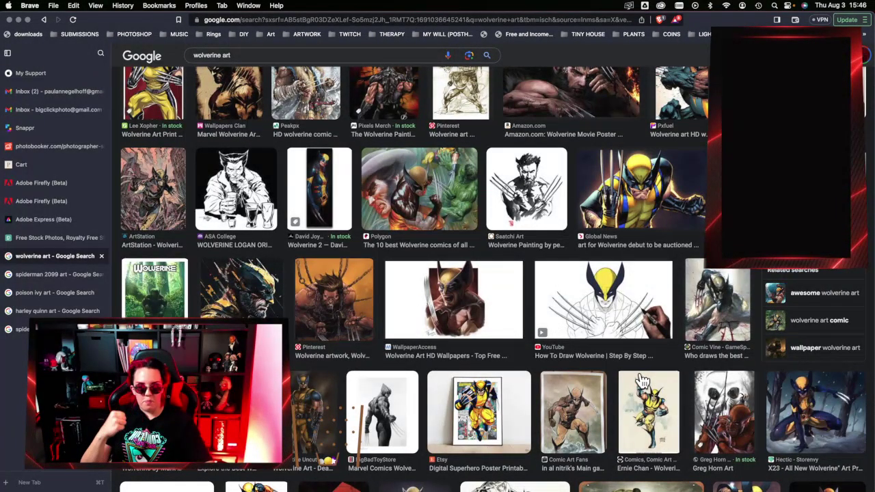
pyautogui.scroll(-1, 612, 386)
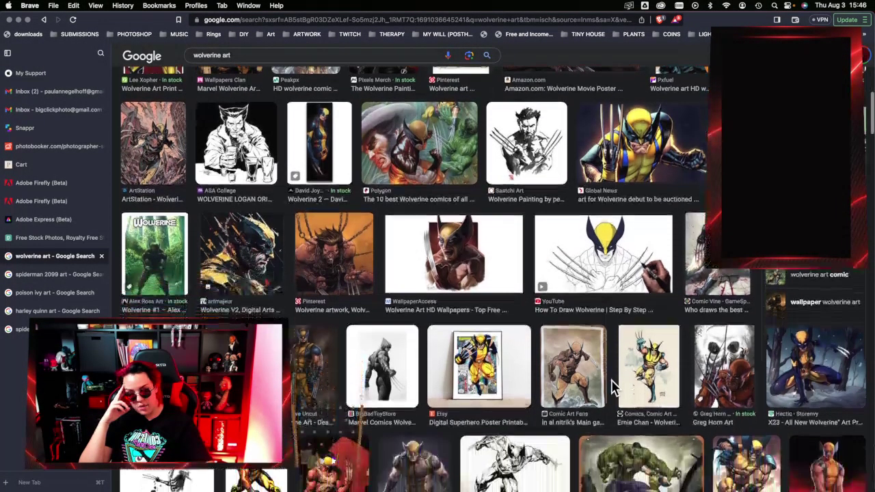
pyautogui.scroll(-2, 612, 386)
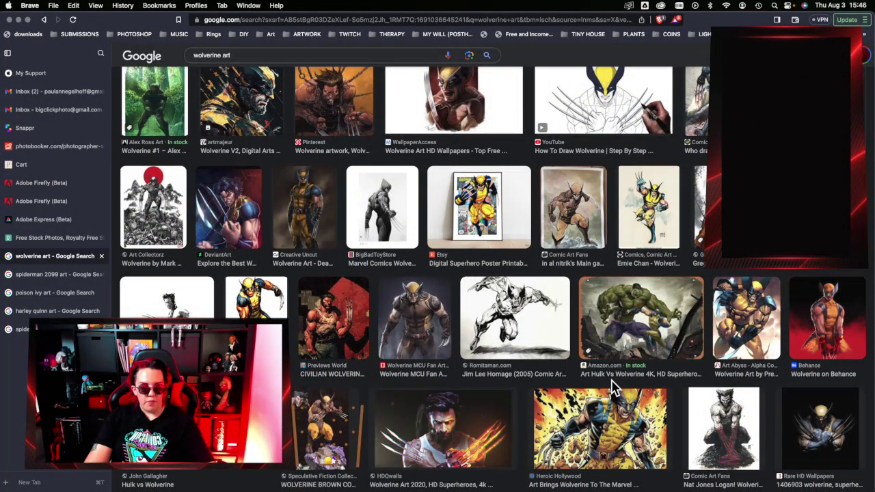
pyautogui.scroll(-6, 612, 386)
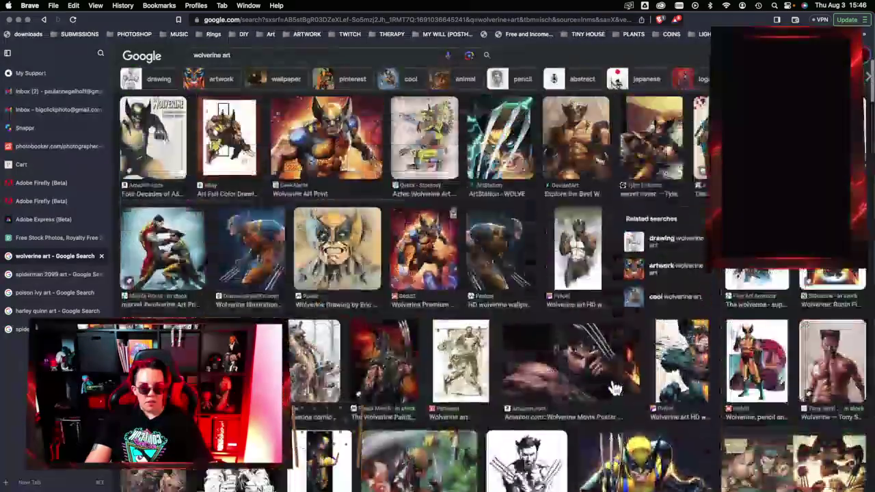
pyautogui.scroll(4, 615, 388)
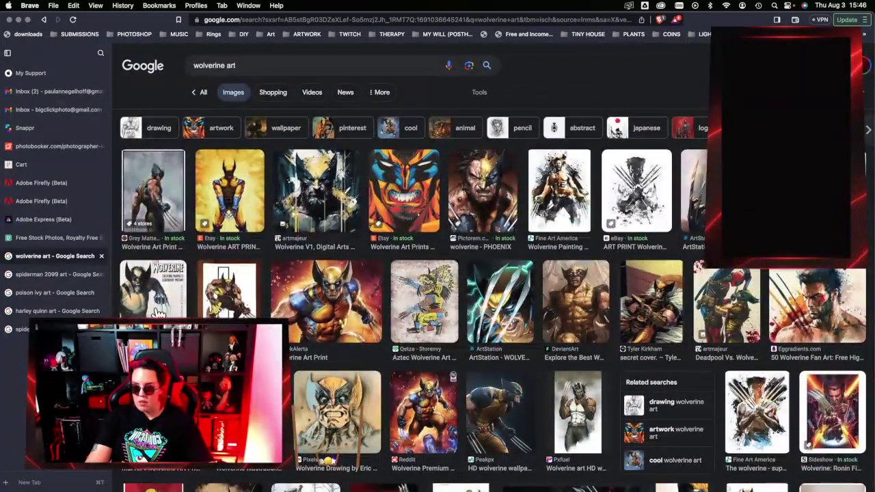
# Step: Flip through the Spider-Man 2099, Poison Ivy, Harley Quinn and Spider-Gwen art tabs, ending on Wolverine art
pyautogui.click(77, 276)
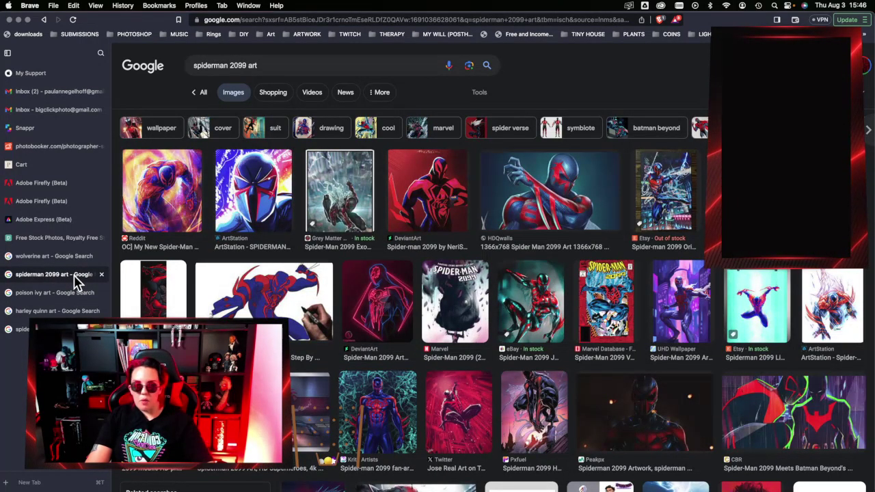
pyautogui.click(66, 296)
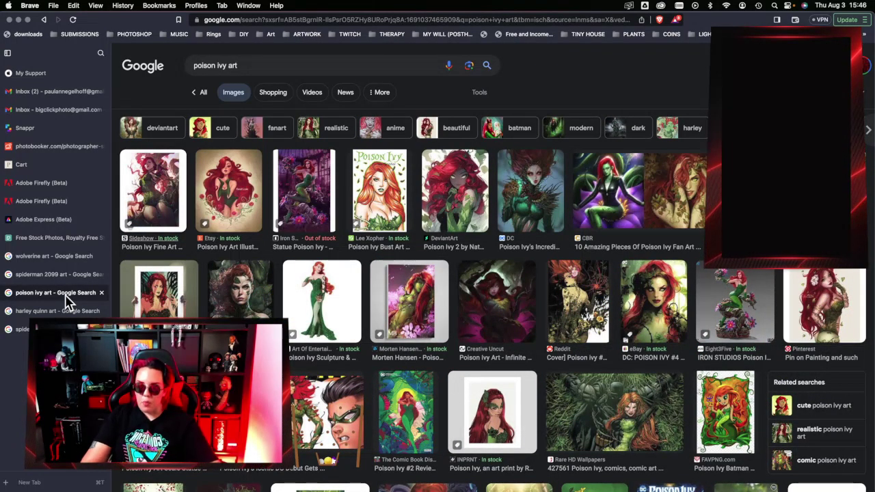
pyautogui.click(58, 311)
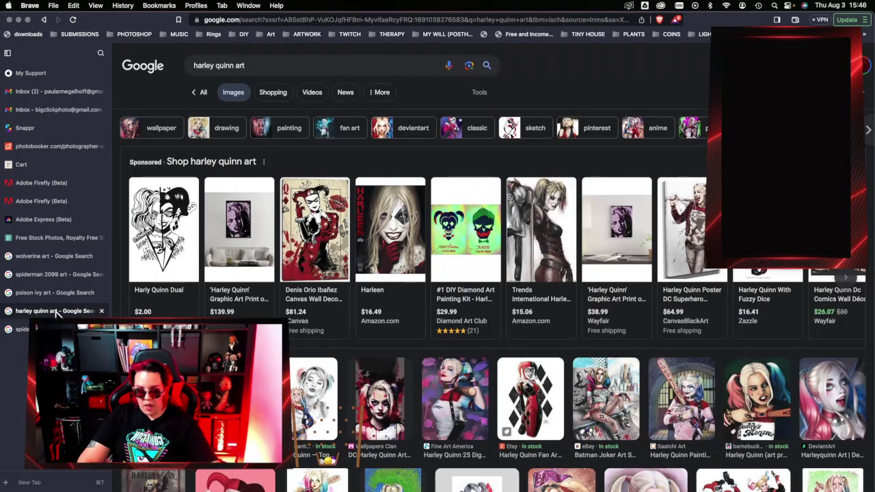
pyautogui.click(23, 329)
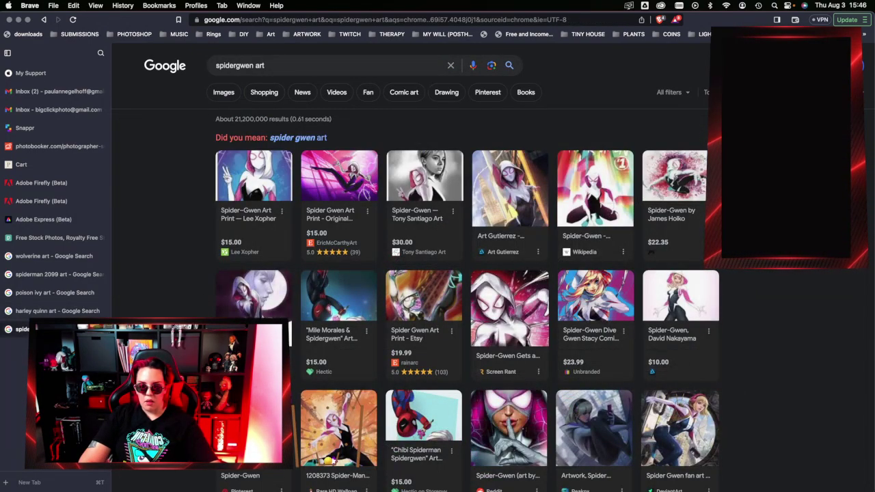
pyautogui.click(55, 257)
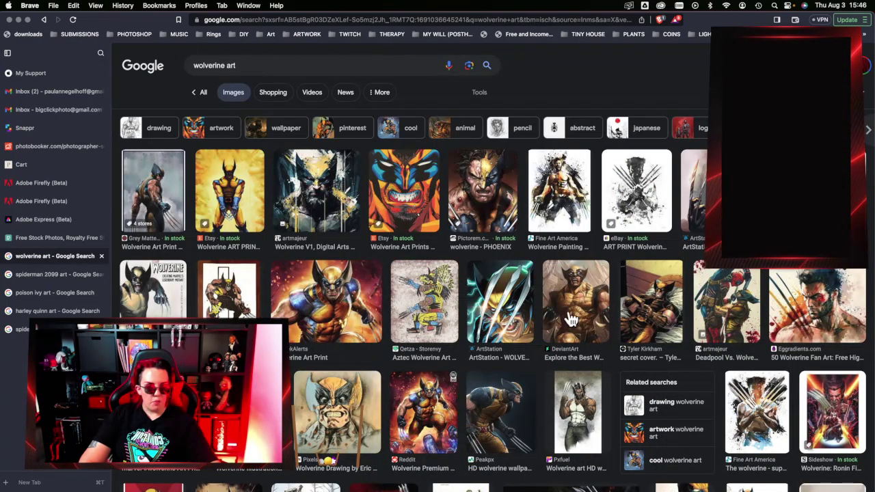
pyautogui.scroll(-4, 481, 328)
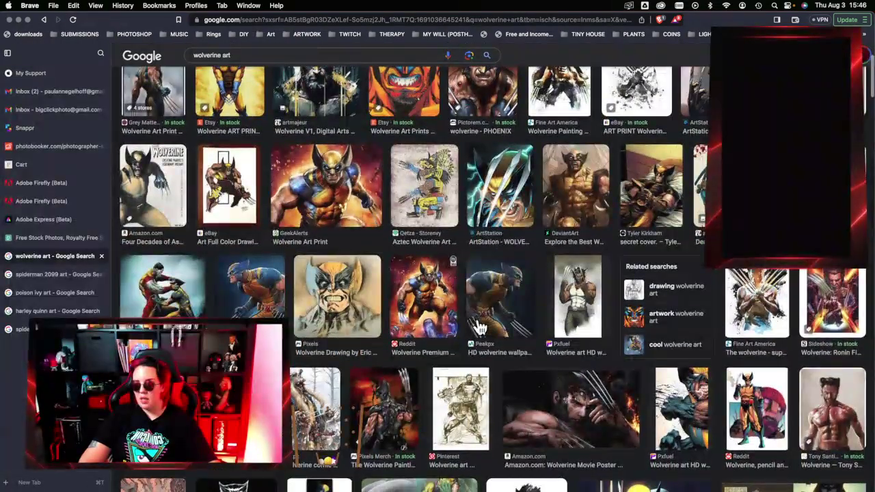
pyautogui.scroll(4, 481, 328)
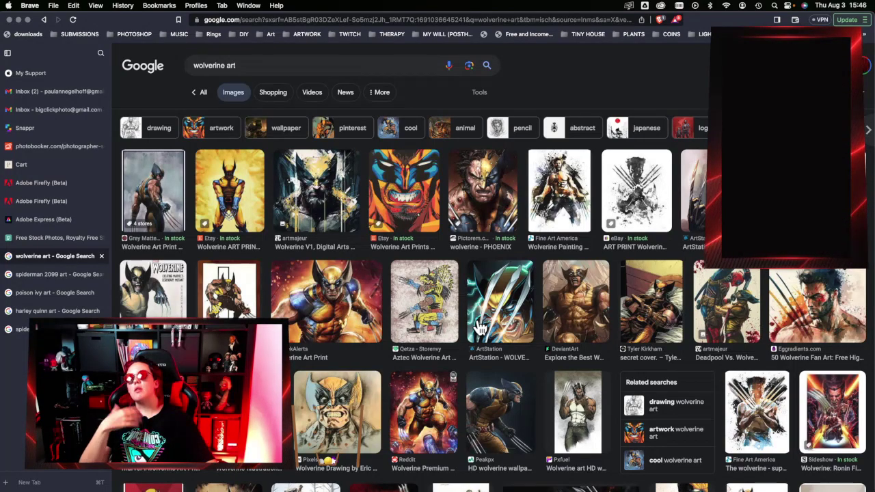
pyautogui.scroll(-1, 480, 328)
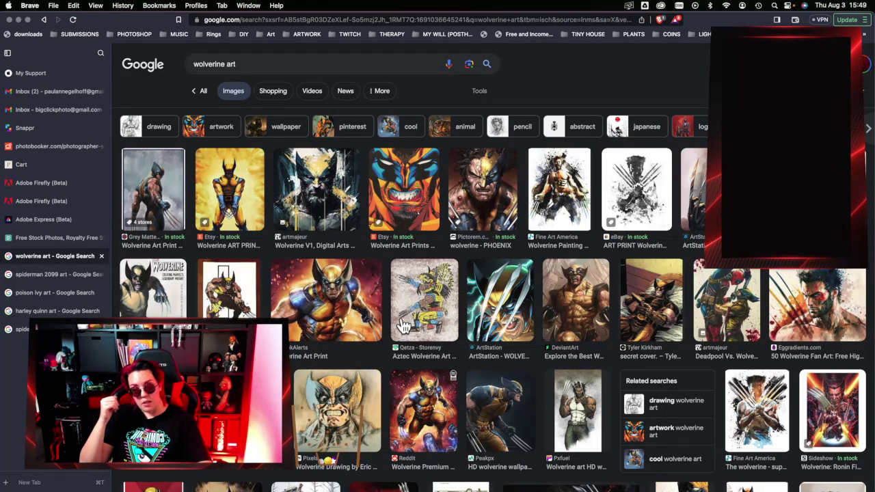
# Step: Scroll further down the wolverine art results to the sketches and Hulk-versus-Wolverine artwork
pyautogui.scroll(-5, 608, 312)
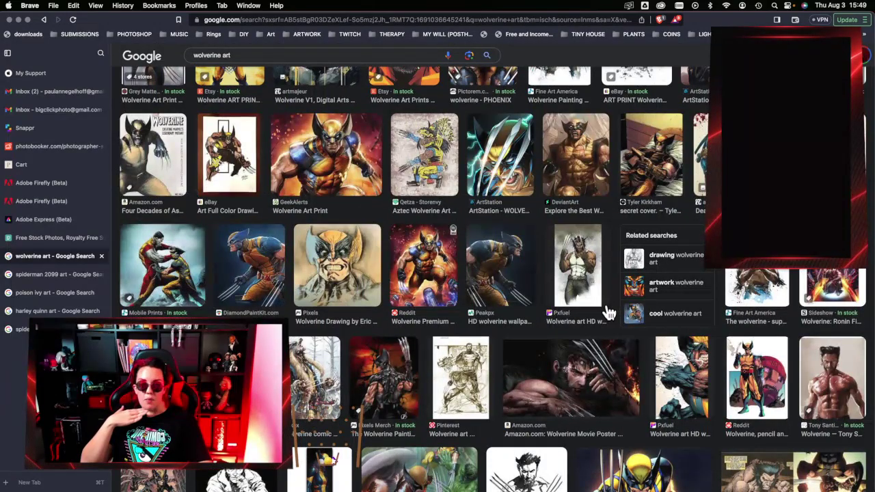
pyautogui.scroll(-8, 607, 313)
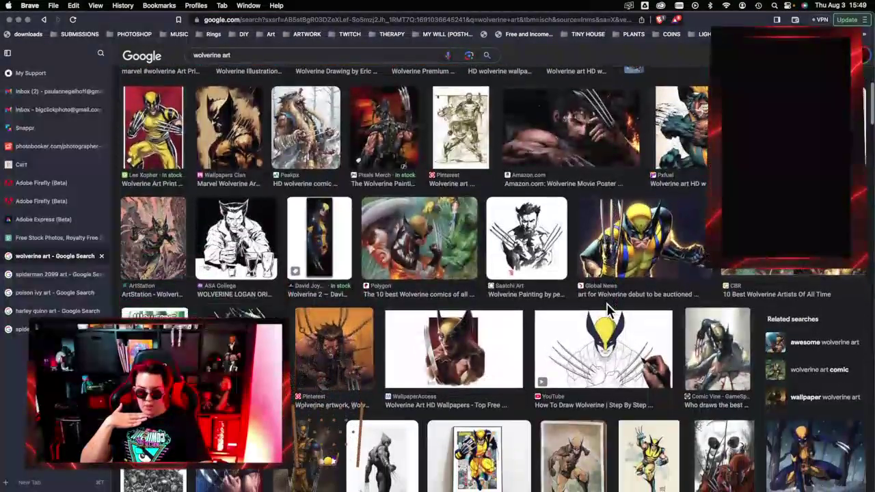
pyautogui.scroll(-6, 608, 313)
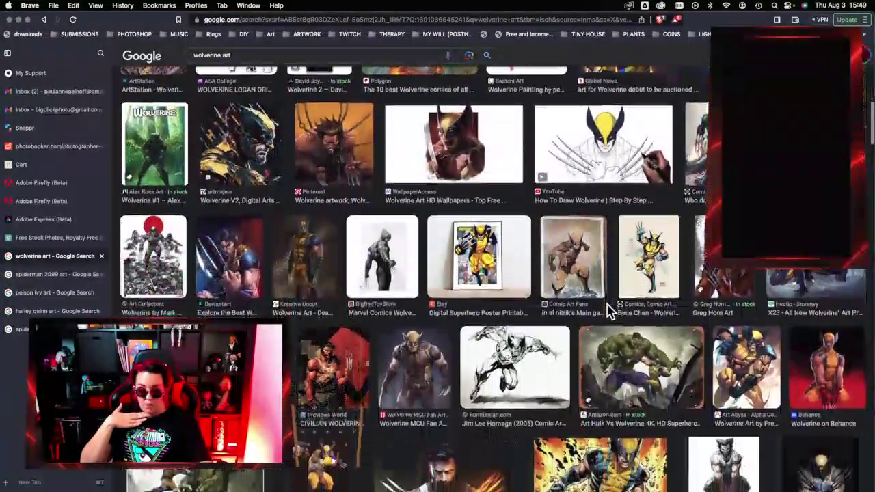
pyautogui.scroll(-7, 607, 312)
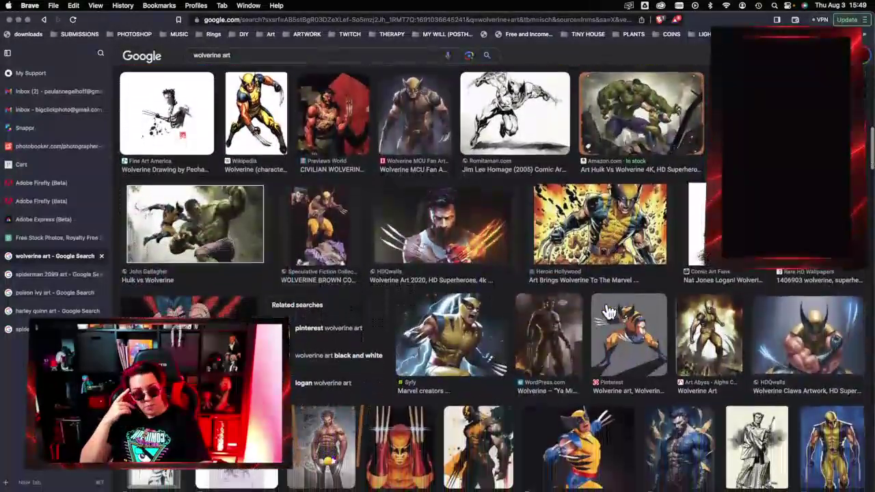
# Step: In Lightroom Classic, step through Wolverine shots DSC08911, DSC08917, DSC08923 and DSC08926
pyautogui.click(854, 299)
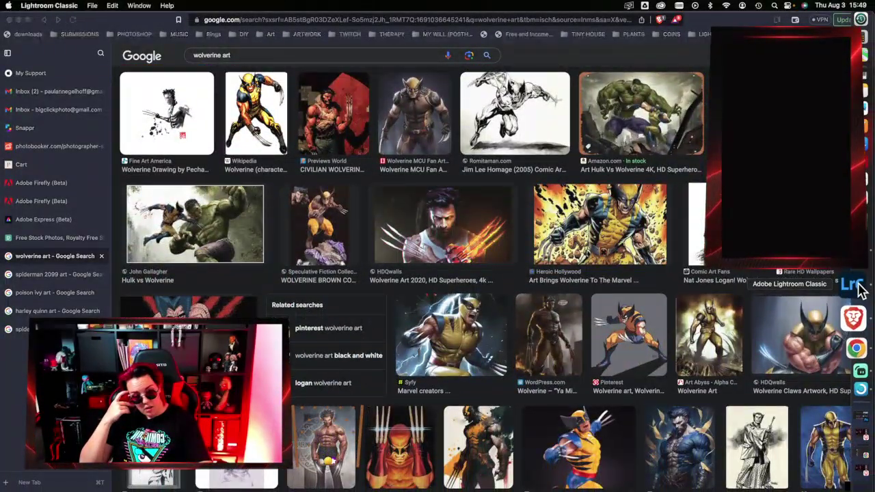
pyautogui.scroll(5, 362, 480)
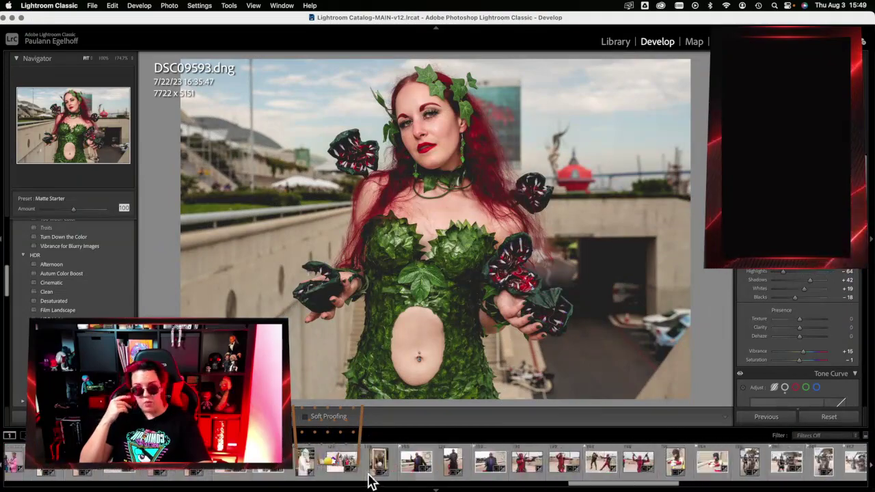
pyautogui.scroll(10, 369, 481)
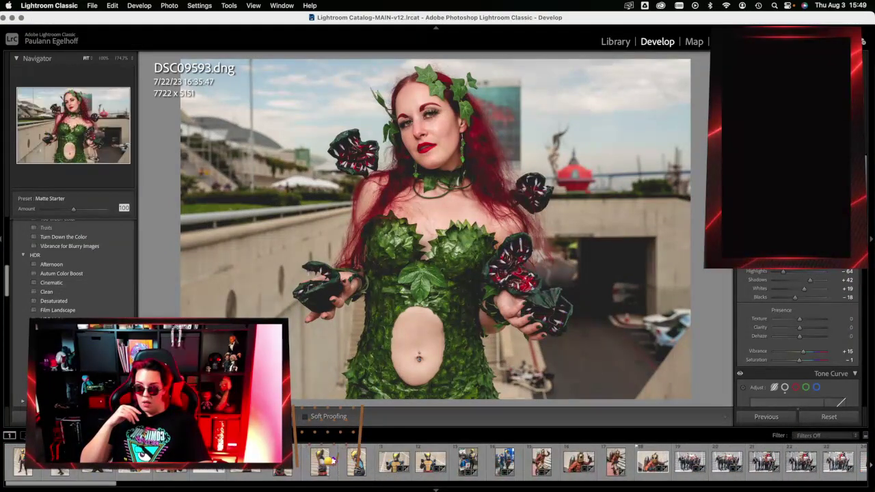
pyautogui.click(23, 468)
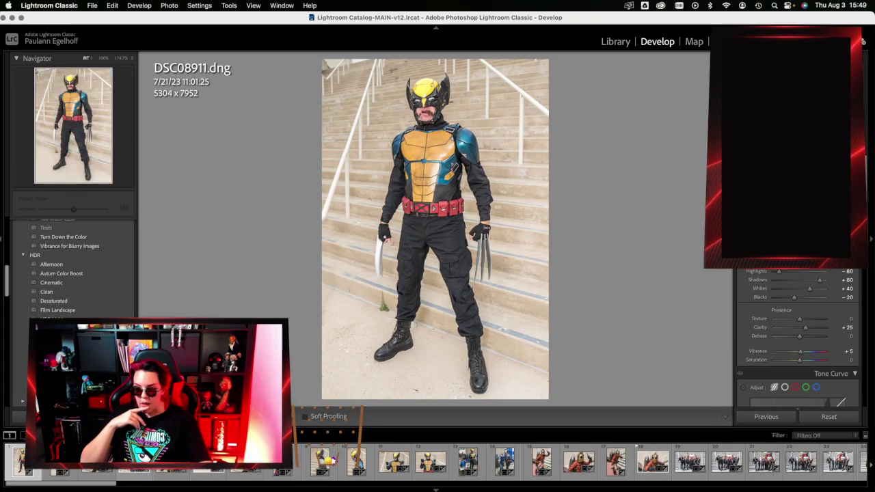
pyautogui.click(134, 462)
pyautogui.click(208, 462)
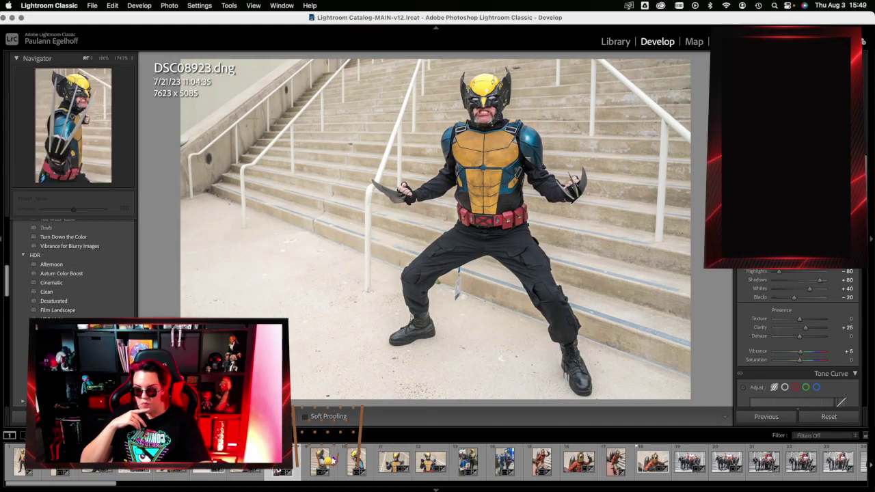
pyautogui.click(328, 464)
# Step: Compare DSC08927 against the close-up DSC08928 and flag DSC08928 as a pick
pyautogui.click(361, 464)
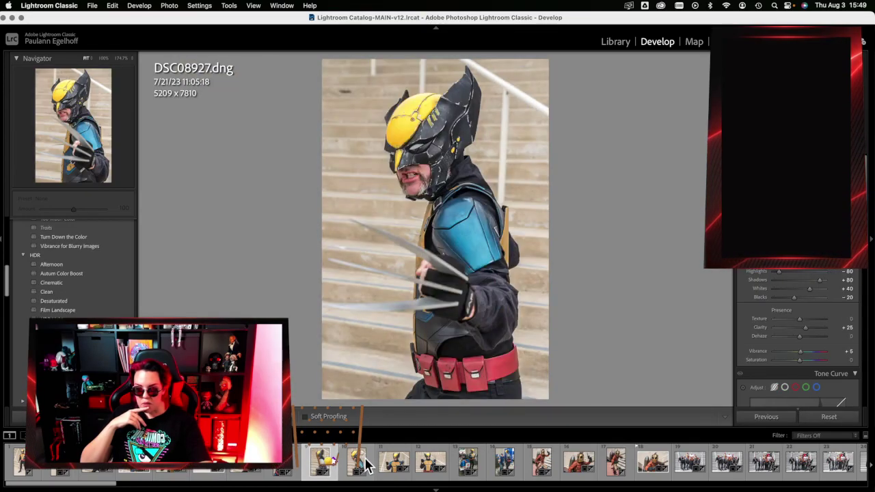
pyautogui.click(355, 467)
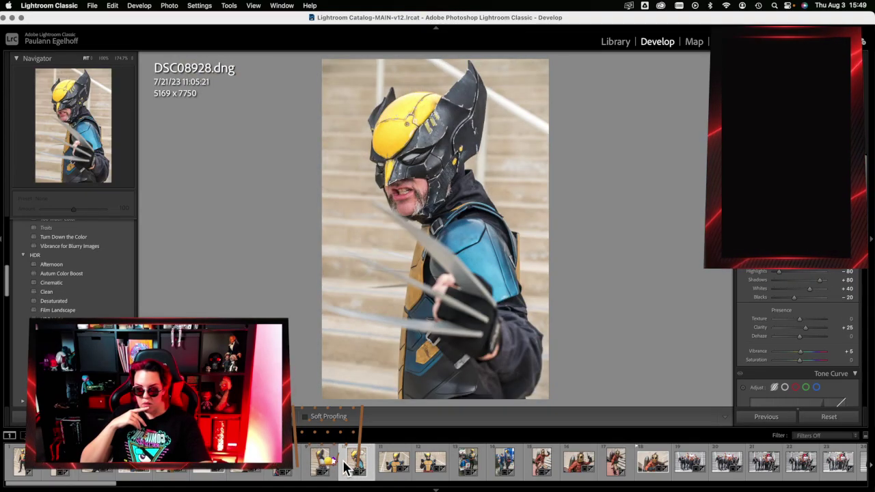
pyautogui.click(320, 467)
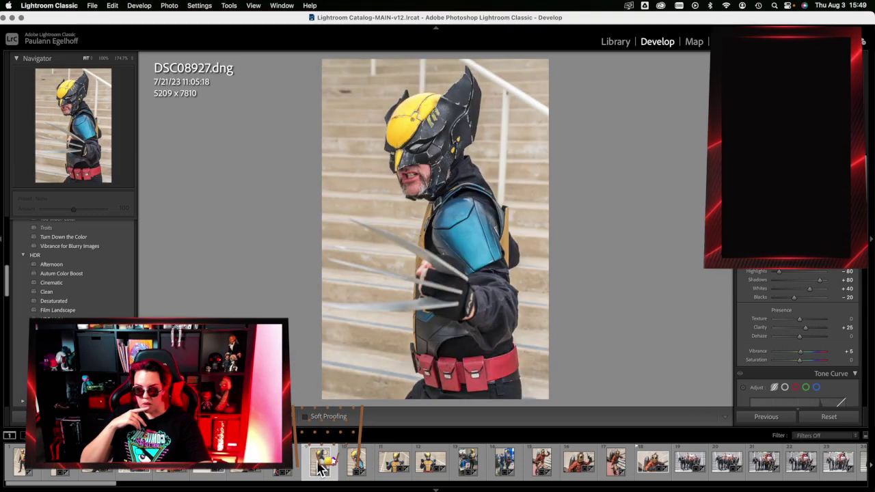
pyautogui.click(355, 467)
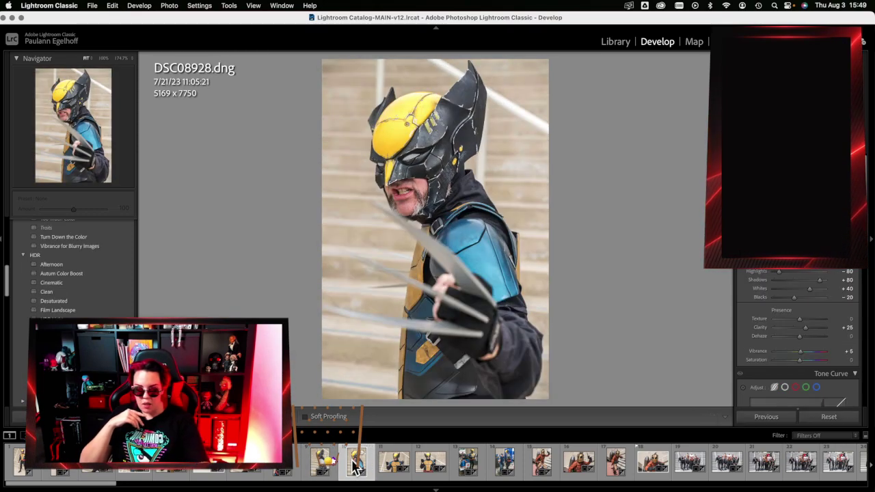
pyautogui.press('p')
# Step: Revisit DSC08923 and the cigar close-up DSC08917, then return to Brave's wolverine art results
pyautogui.click(209, 468)
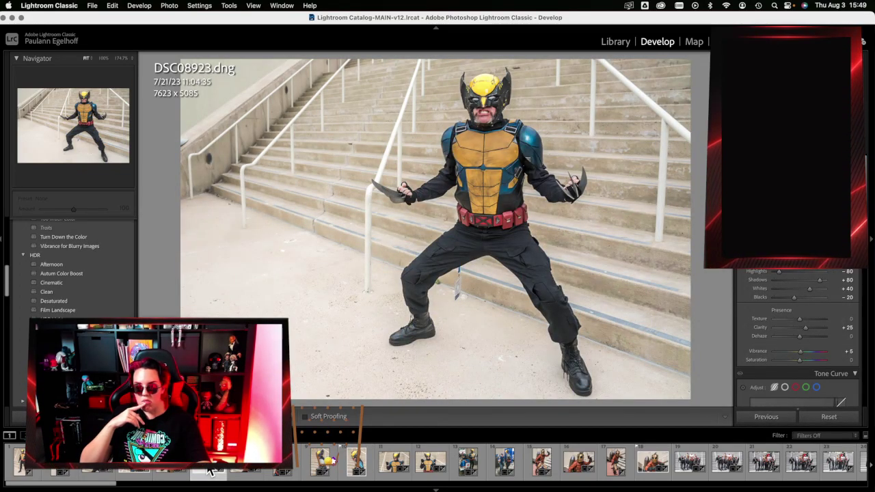
pyautogui.click(130, 472)
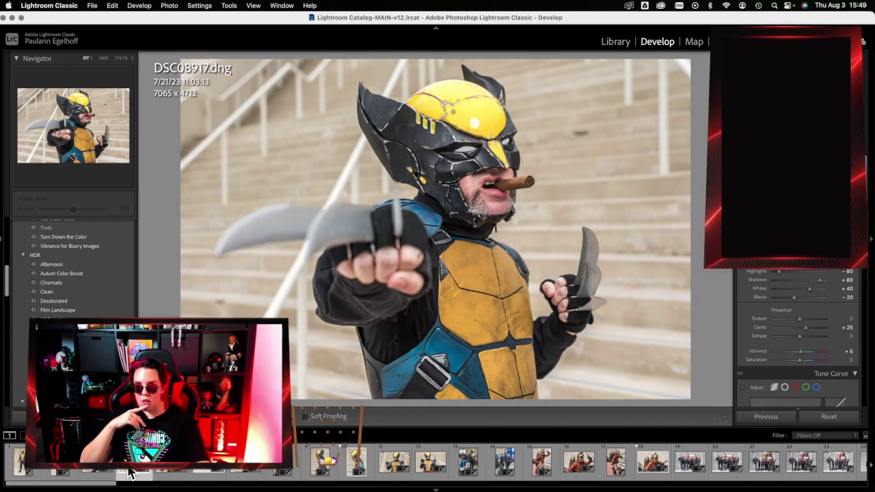
pyautogui.moveTo(869, 300)
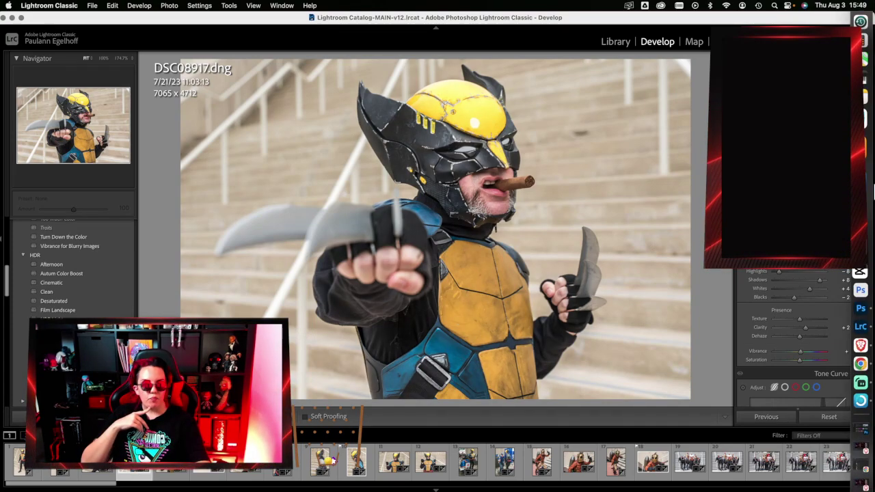
pyautogui.click(853, 329)
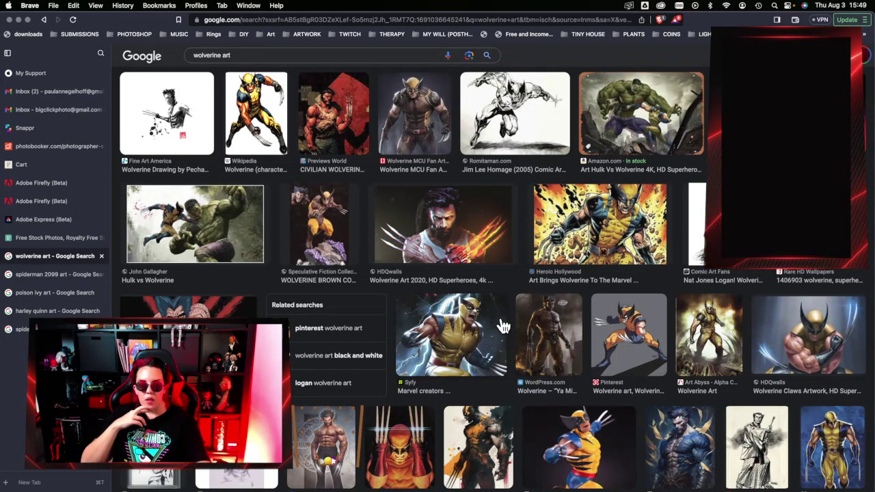
# Step: Preview the Wolverine V1 artwork in the wolverine art results twice, closing it each time
pyautogui.scroll(-15, 502, 326)
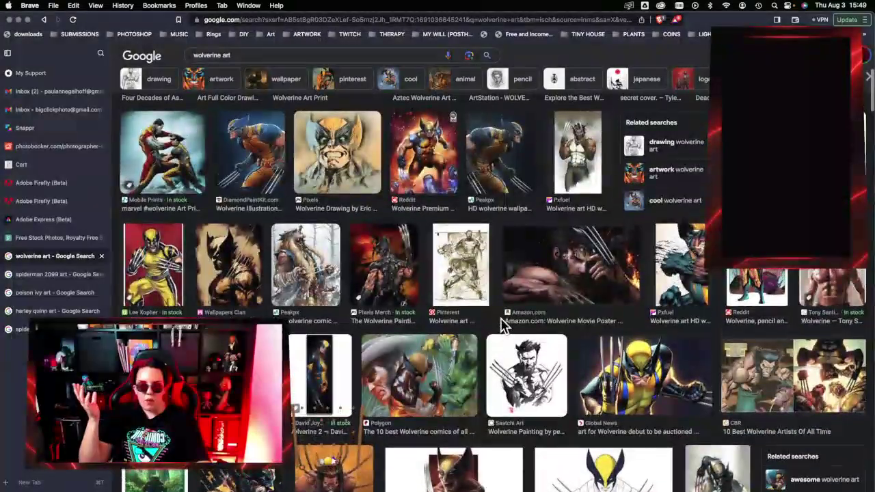
pyautogui.scroll(5, 502, 325)
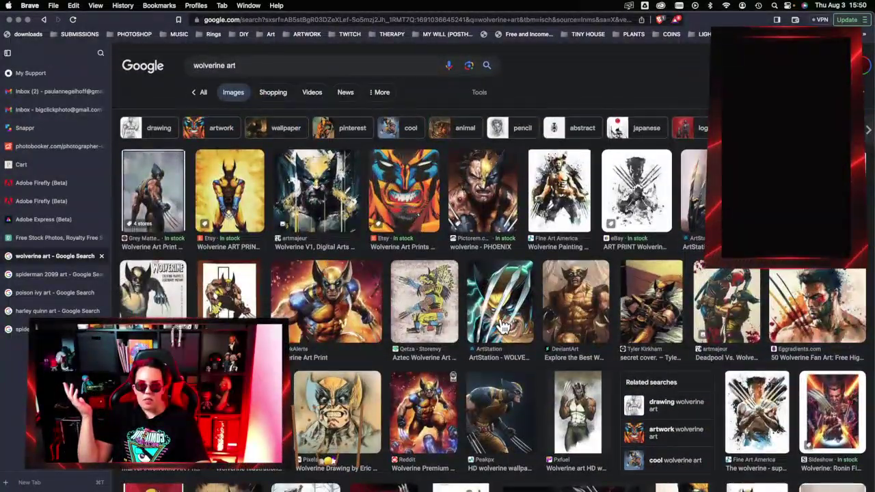
pyautogui.click(343, 198)
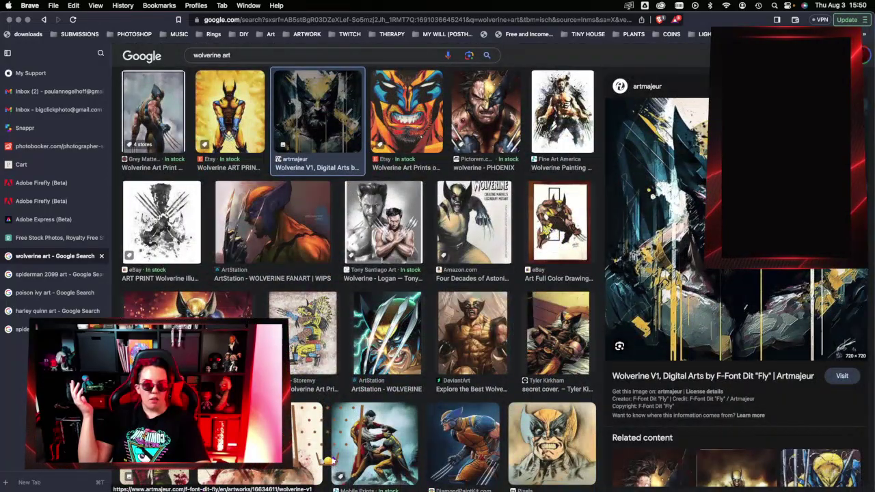
pyautogui.press('Escape')
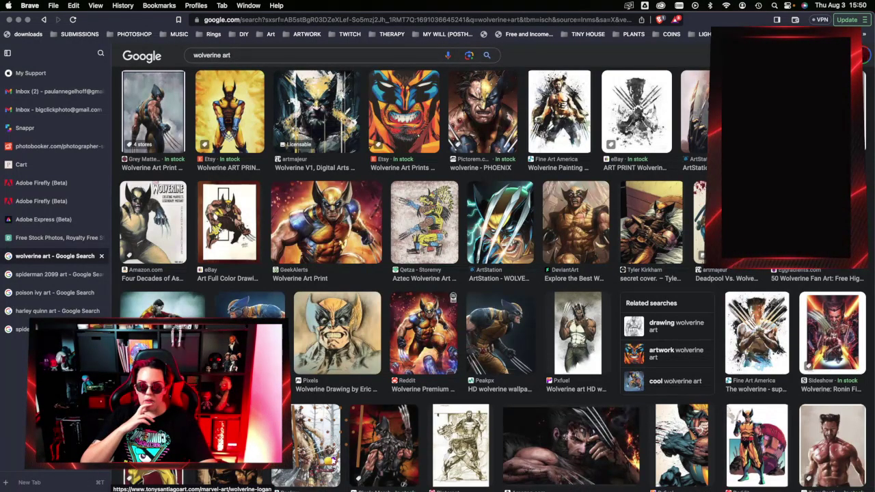
pyautogui.click(348, 125)
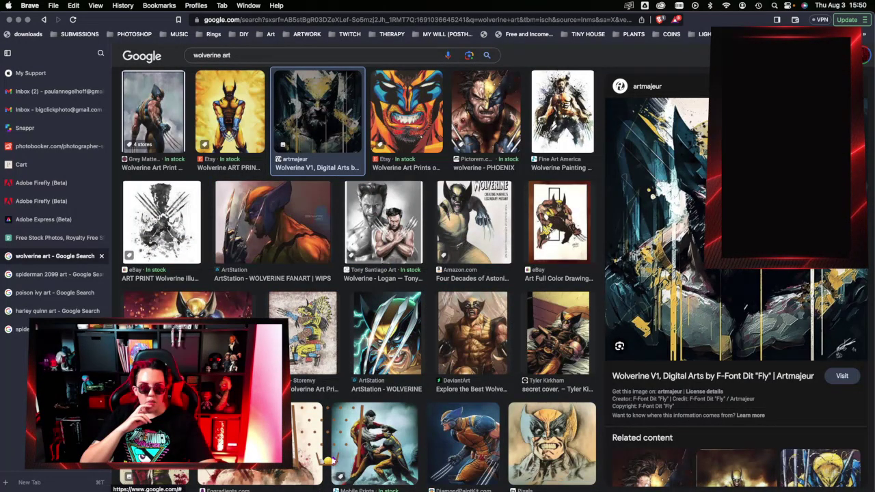
pyautogui.click(349, 125)
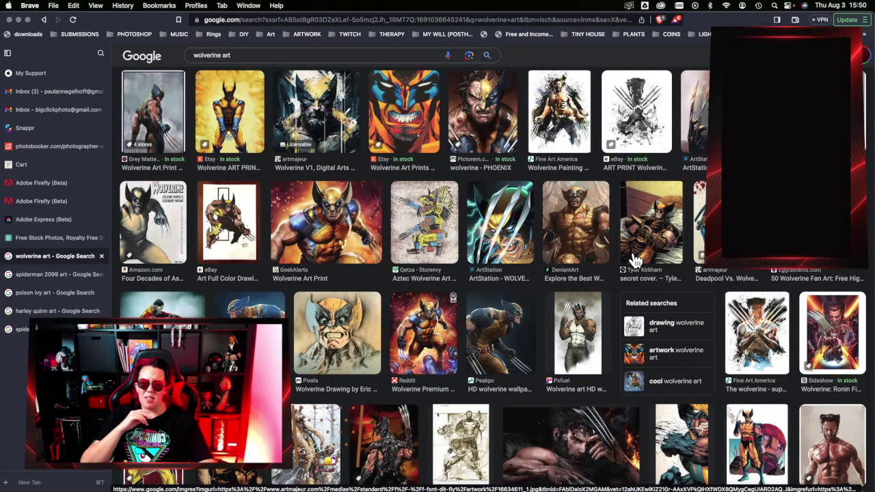
# Step: Scroll further down the results, then preview and close the Wolverine V2 digital artwork
pyautogui.scroll(-1, 455, 343)
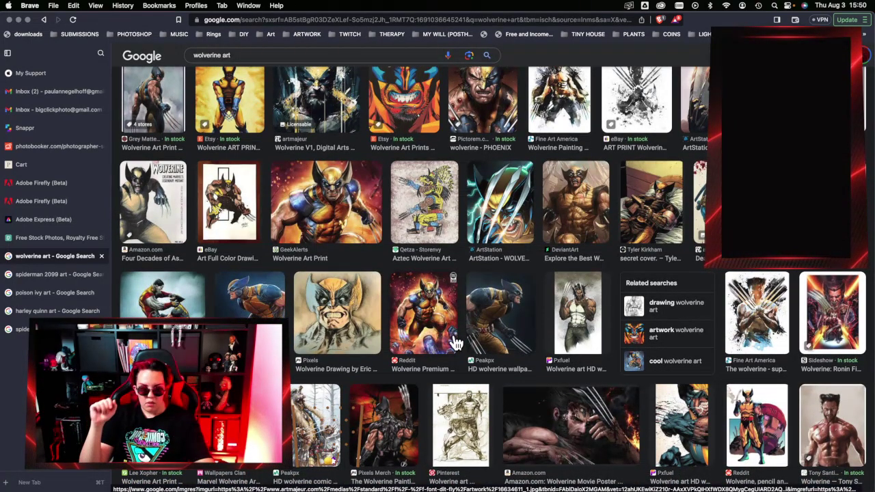
pyautogui.scroll(-4, 454, 343)
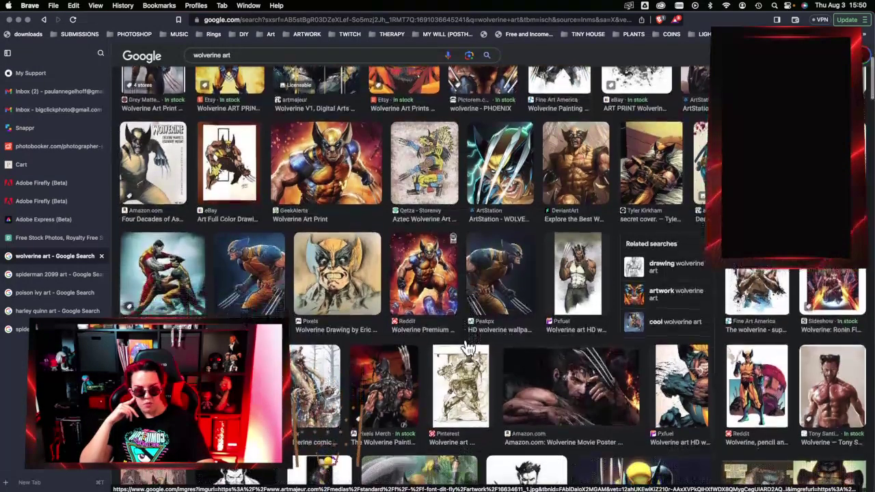
pyautogui.scroll(-2, 466, 349)
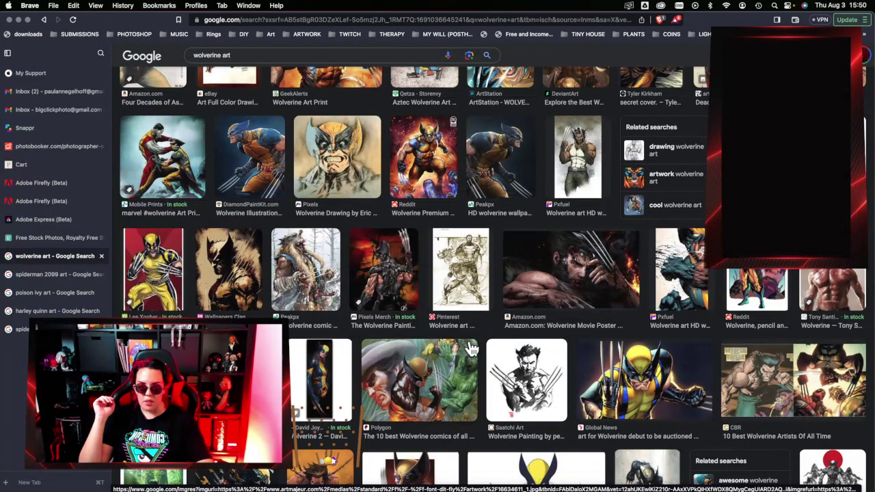
pyautogui.scroll(-5, 553, 324)
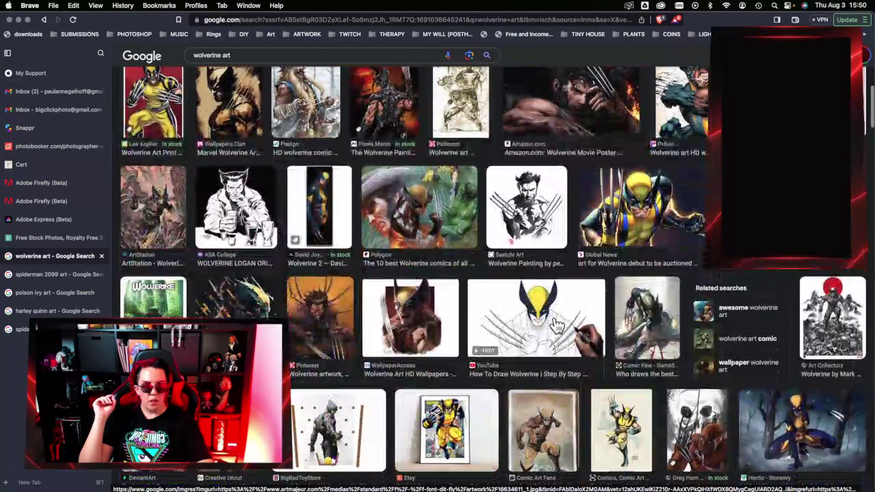
pyautogui.scroll(-1, 594, 280)
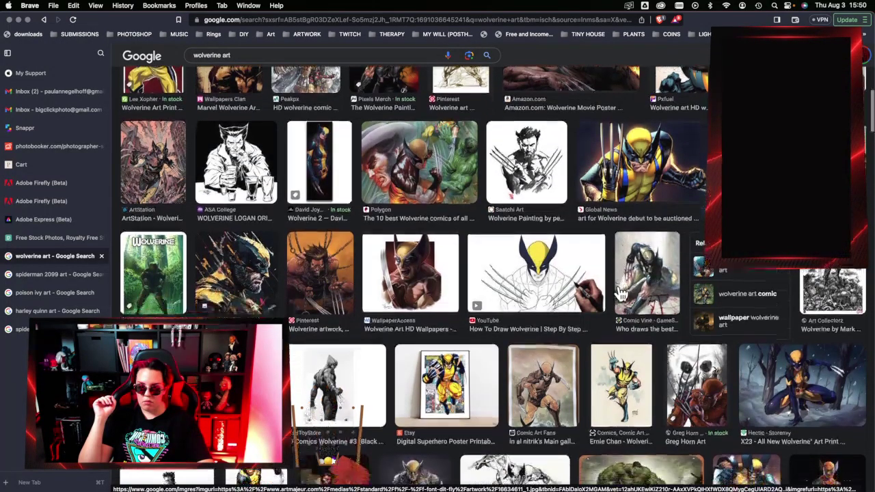
pyautogui.scroll(-4, 332, 238)
pyautogui.click(234, 203)
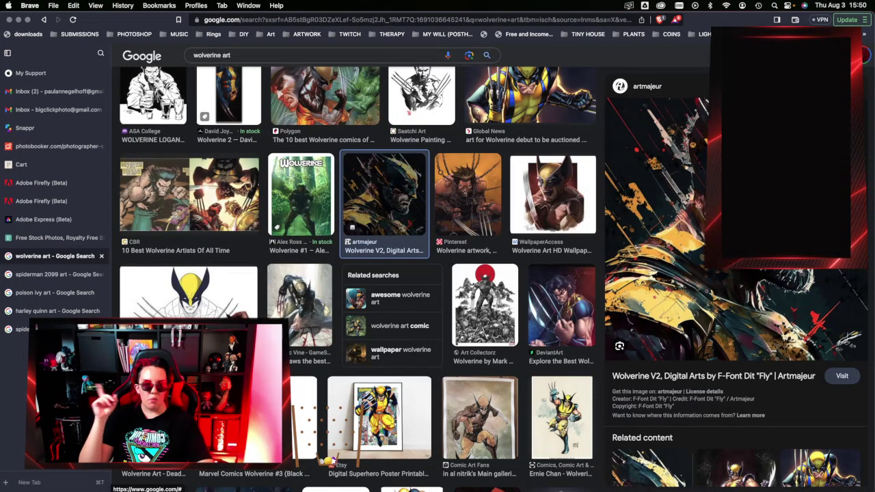
pyautogui.press('Escape')
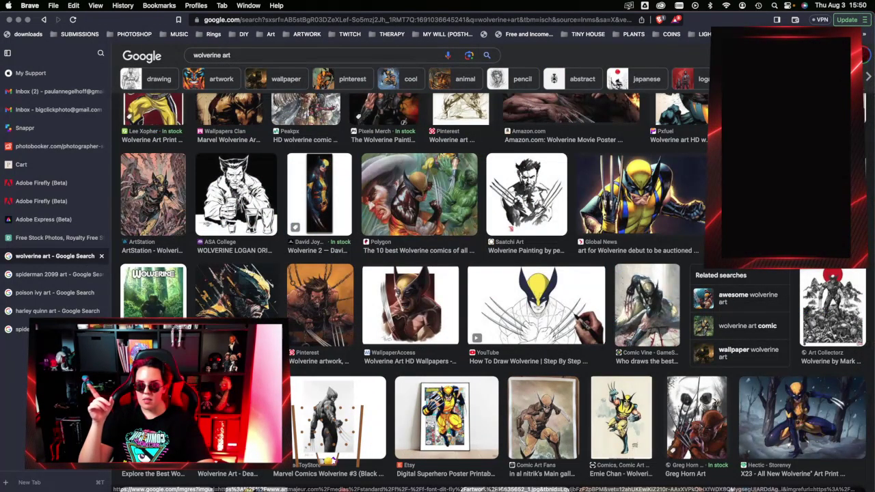
# Step: In a new tab, load bigclickphoto.com from 'big', then open Portfolio and its Cosplay gallery
pyautogui.click(24, 482)
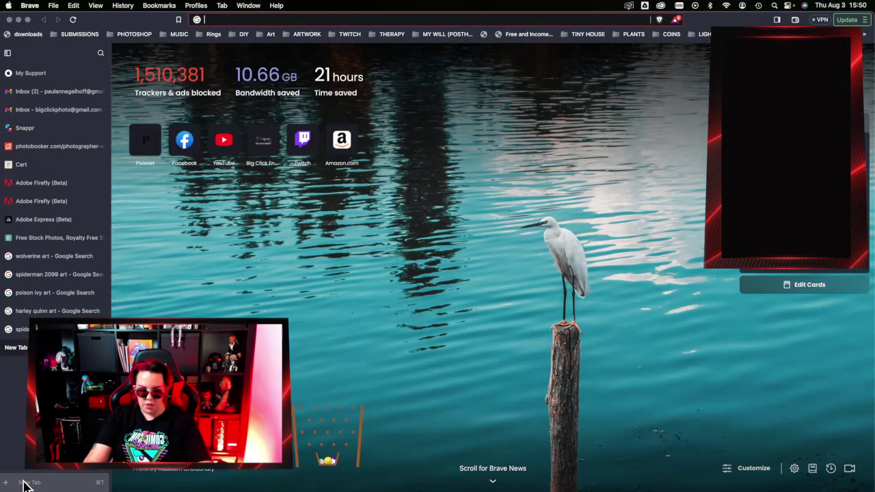
pyautogui.write('bigclickphoto.com')
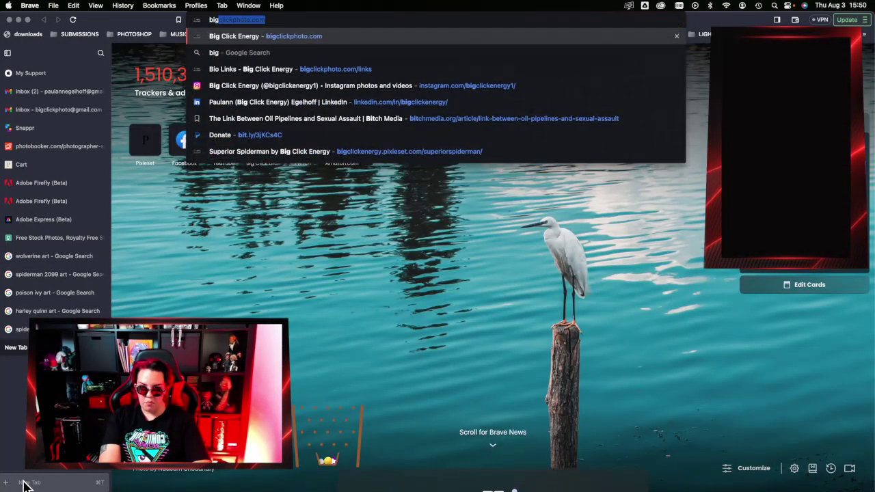
pyautogui.press('Return')
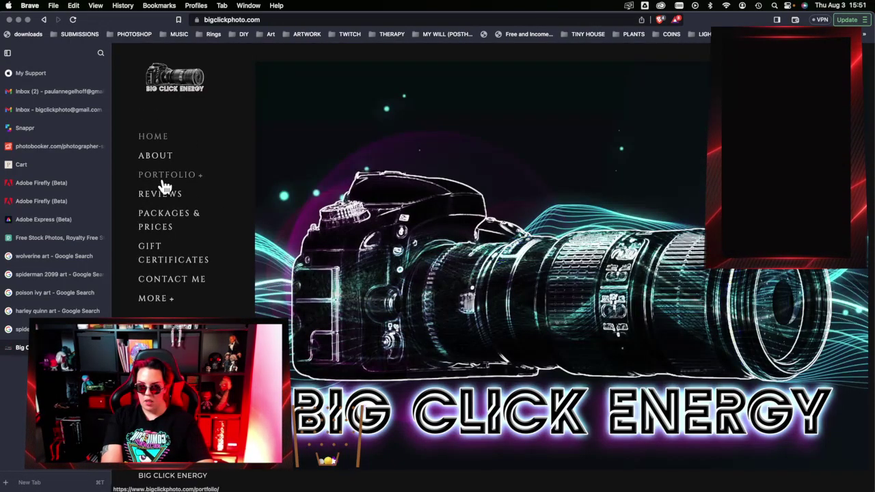
pyautogui.click(179, 174)
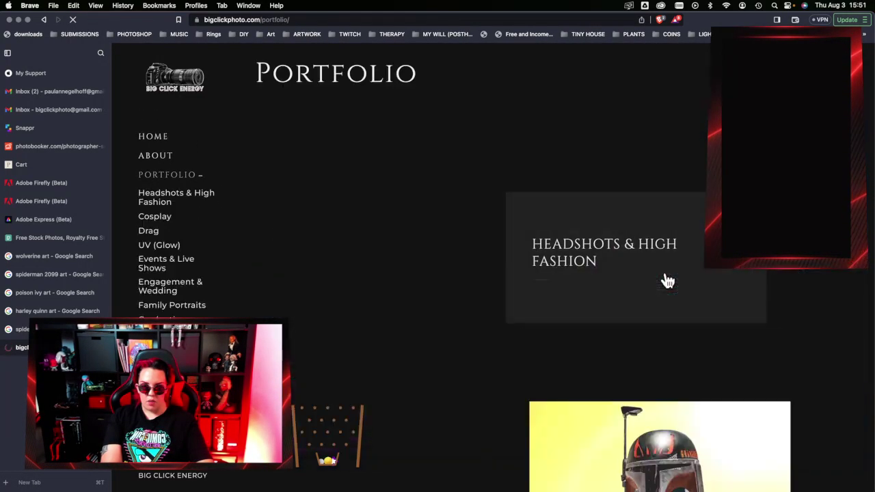
pyautogui.scroll(-6, 588, 424)
pyautogui.scroll(4, 578, 437)
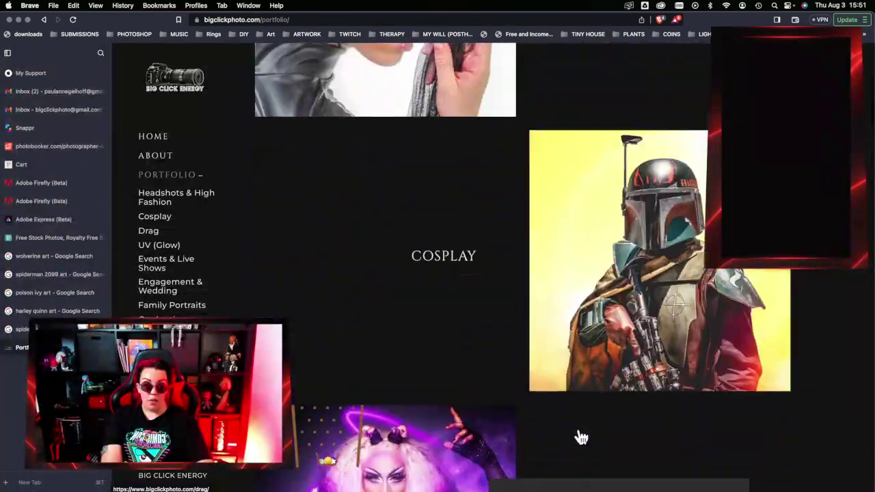
pyautogui.click(635, 315)
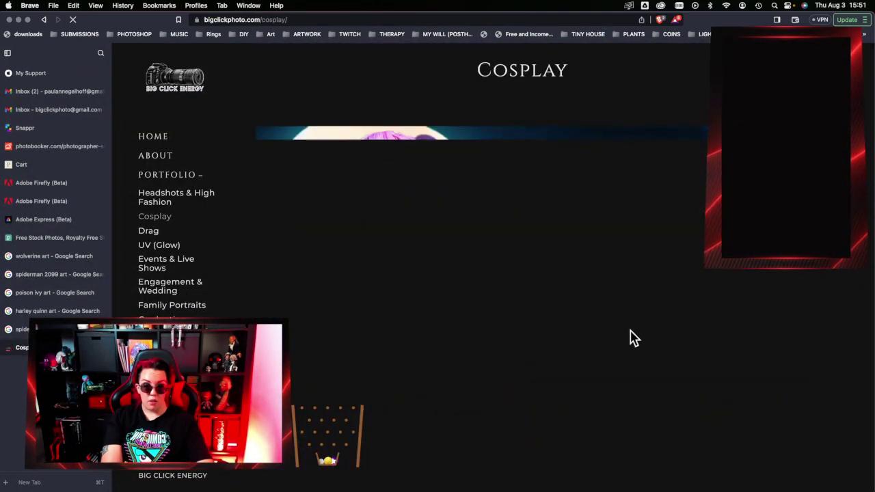
# Step: Scroll the Cosplay gallery past the Halo, Scarlet Witch and Spider-Man composites to the cigar-and-claws Wolverine
pyautogui.scroll(-8, 630, 336)
pyautogui.scroll(-15, 630, 336)
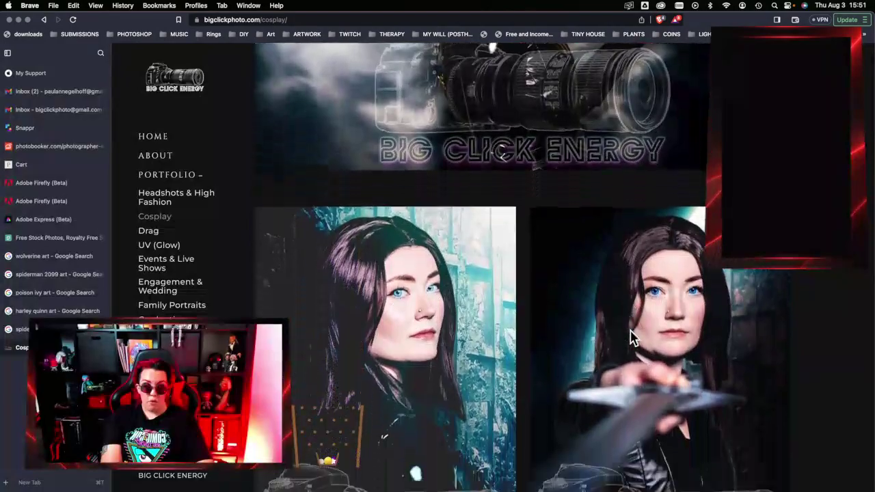
pyautogui.scroll(10, 630, 336)
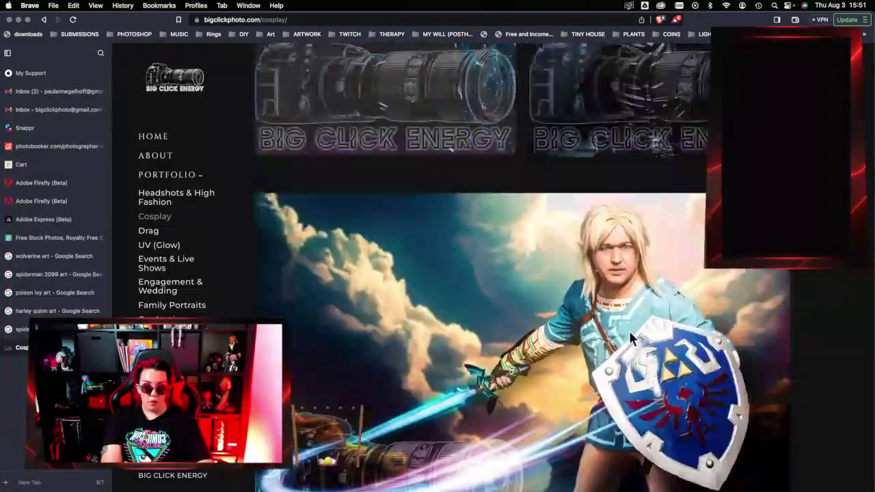
pyautogui.scroll(2, 630, 336)
pyautogui.scroll(-8, 630, 336)
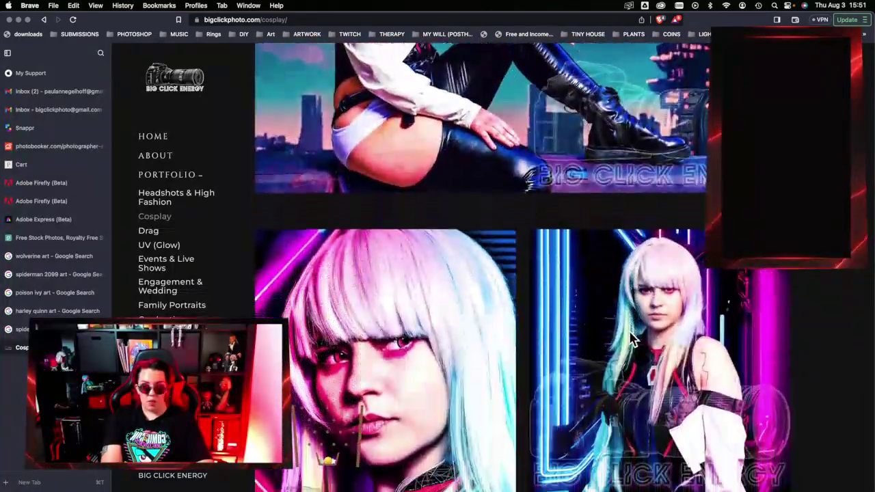
pyautogui.scroll(-12, 630, 336)
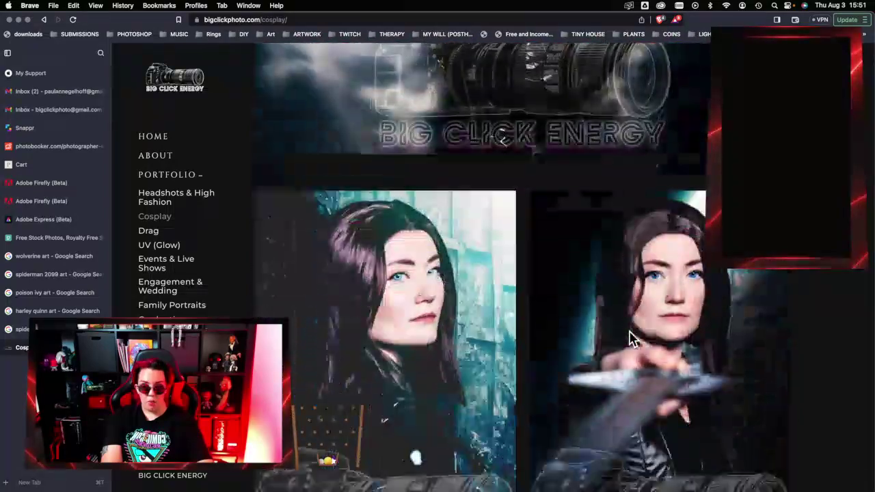
pyautogui.scroll(-5, 630, 338)
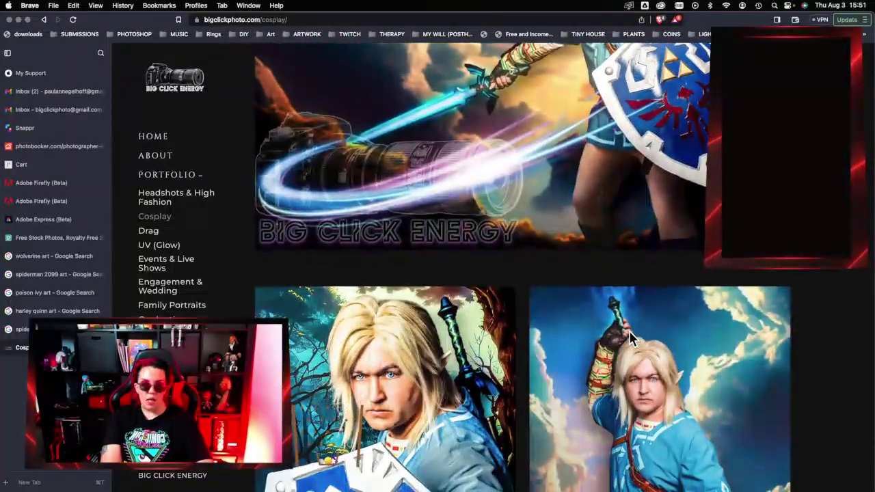
pyautogui.scroll(-8, 629, 331)
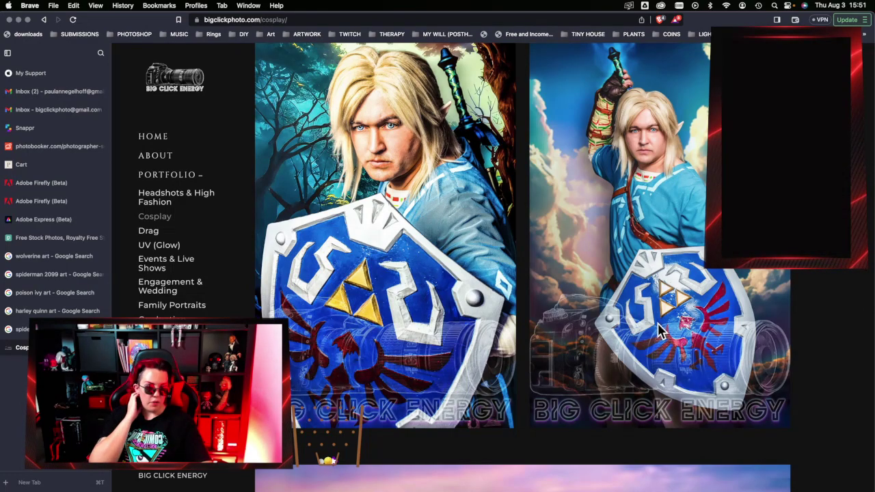
pyautogui.scroll(-20, 658, 330)
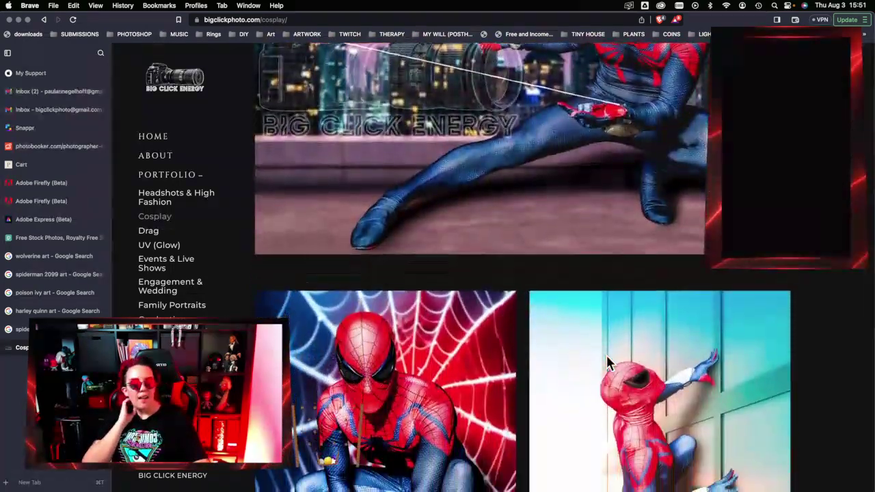
pyautogui.scroll(-7, 606, 354)
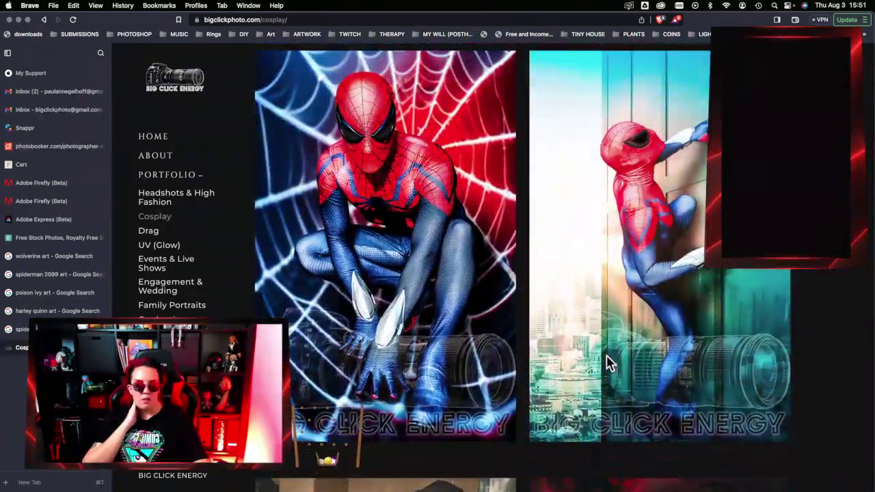
pyautogui.scroll(-20, 646, 385)
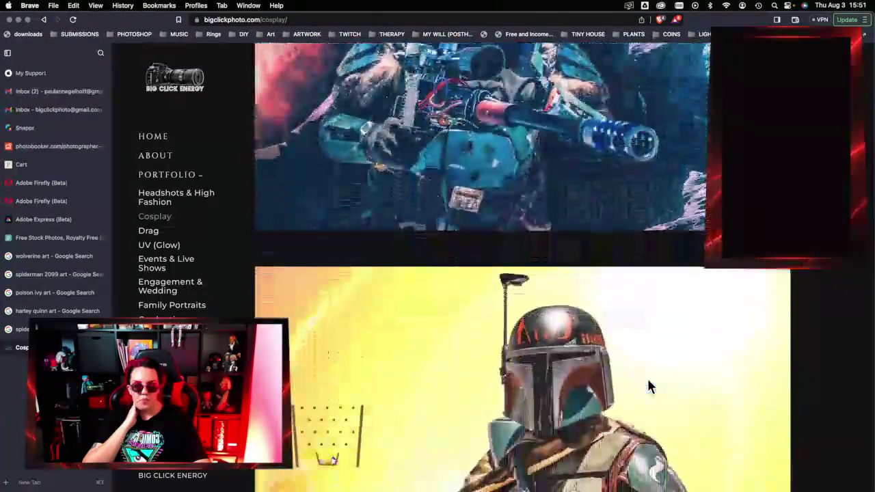
pyautogui.scroll(-20, 650, 386)
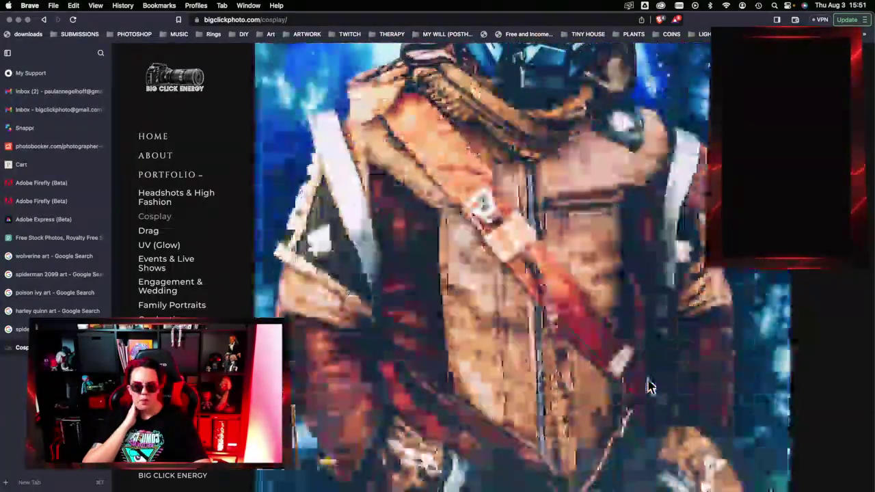
pyautogui.scroll(-20, 649, 386)
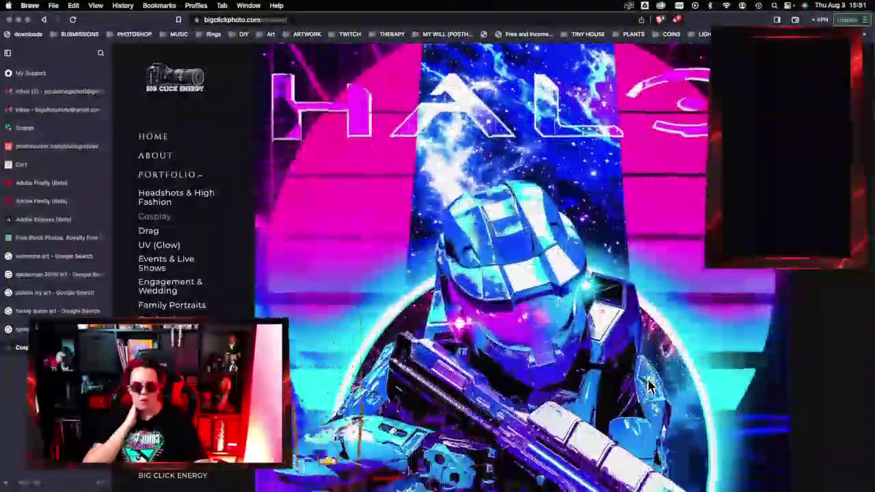
pyautogui.scroll(-20, 649, 386)
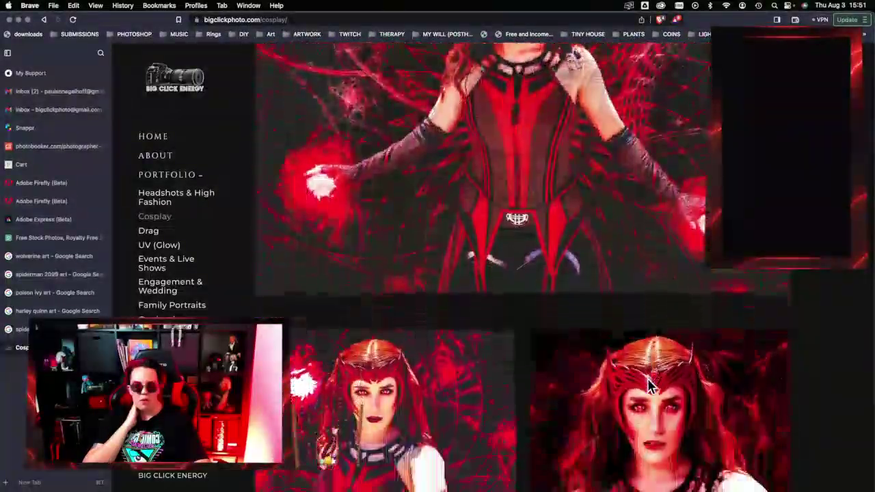
pyautogui.scroll(-20, 649, 386)
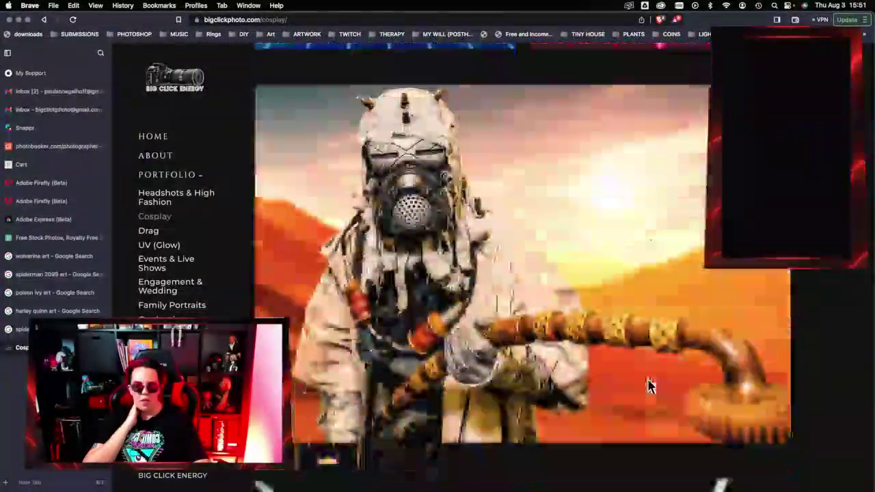
pyautogui.scroll(-20, 649, 386)
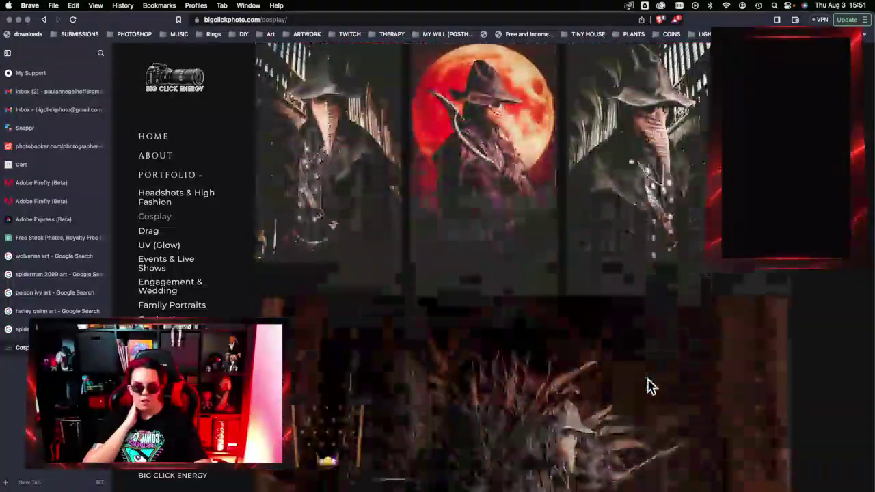
pyautogui.scroll(-20, 649, 386)
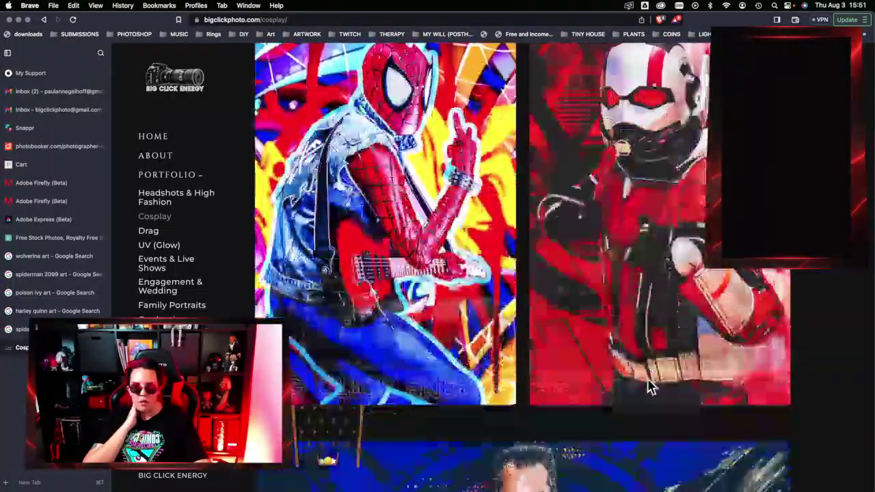
pyautogui.scroll(-5, 649, 386)
pyautogui.scroll(-7, 650, 386)
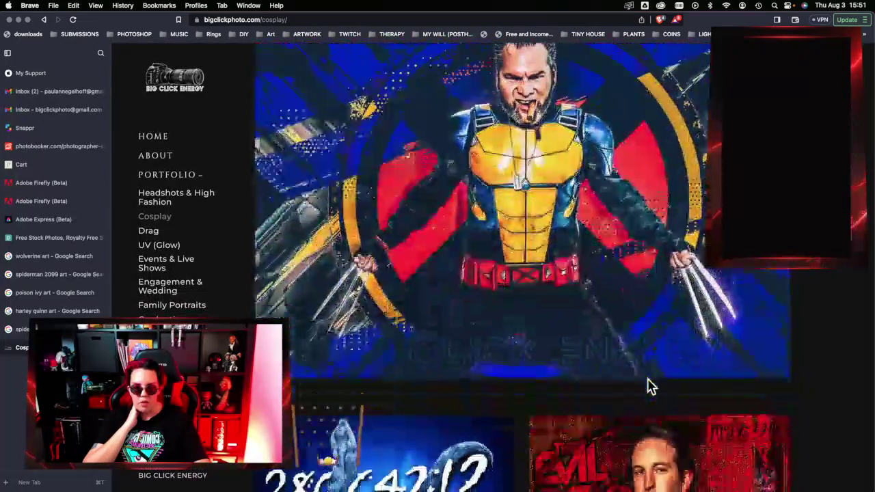
# Step: Scroll up and down the portfolio page, then go back to the wolverine art results tab
pyautogui.scroll(2, 649, 386)
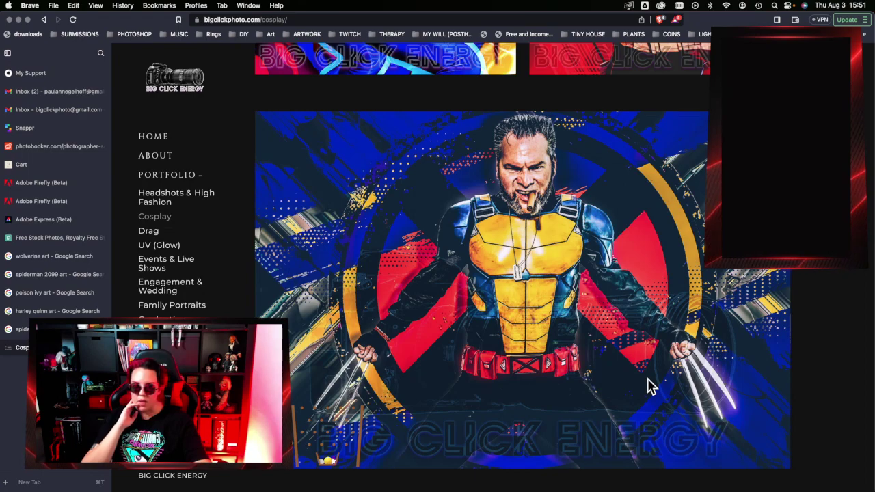
pyautogui.scroll(-1, 632, 376)
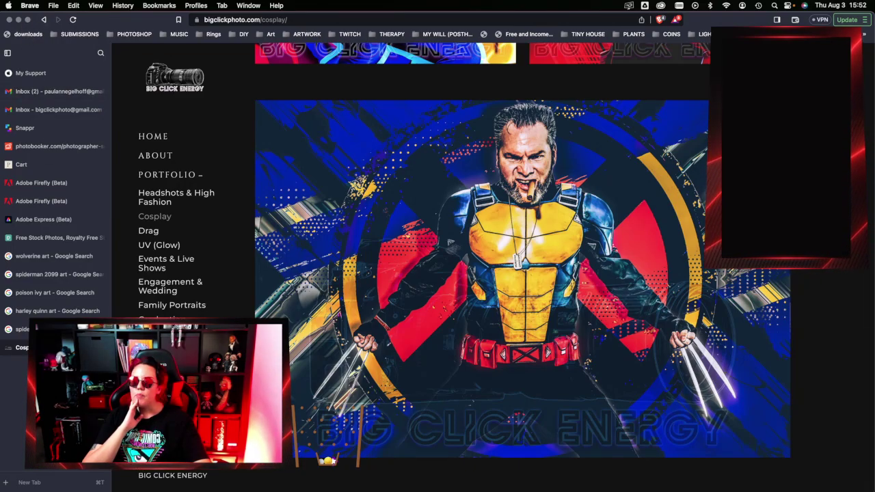
pyautogui.scroll(10, 406, 293)
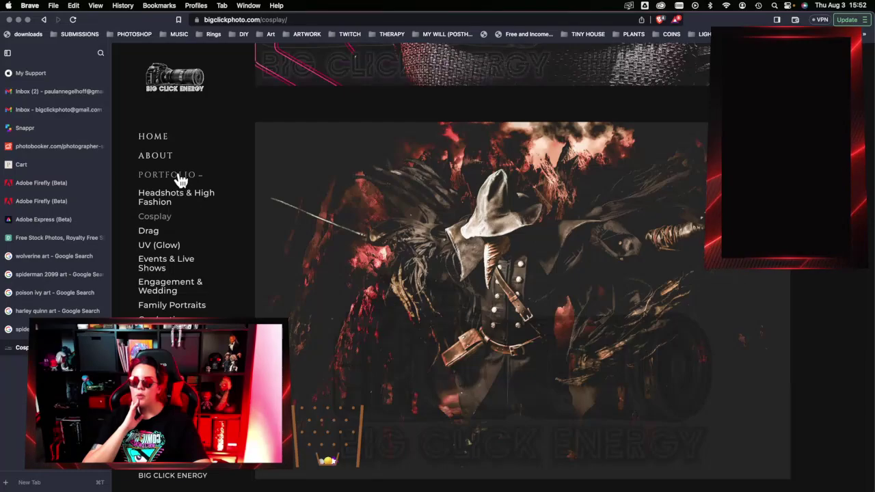
pyautogui.scroll(-10, 467, 437)
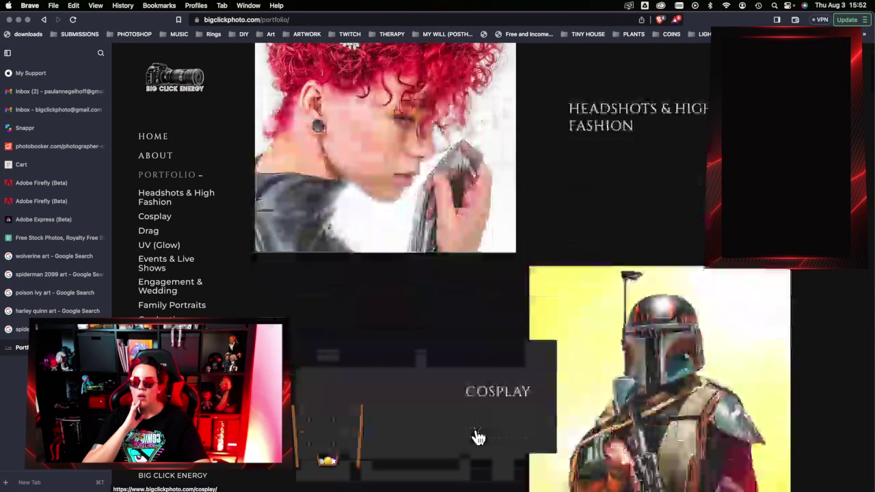
pyautogui.scroll(10, 475, 436)
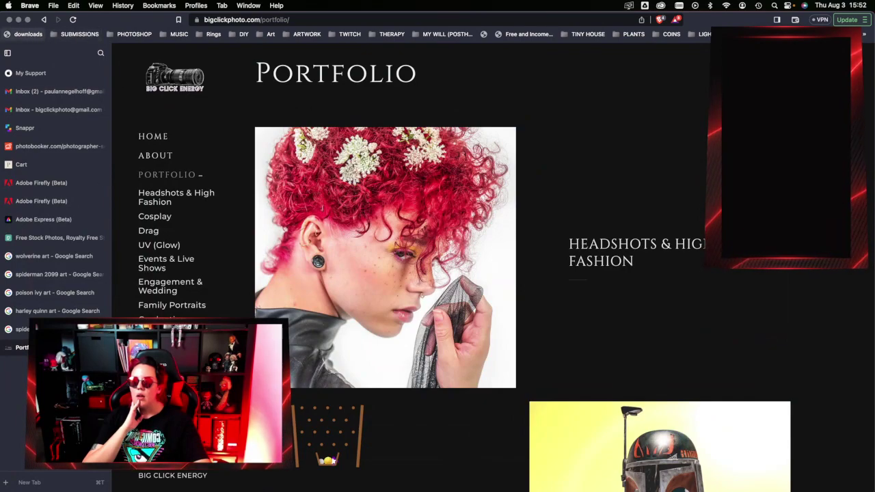
pyautogui.click(55, 255)
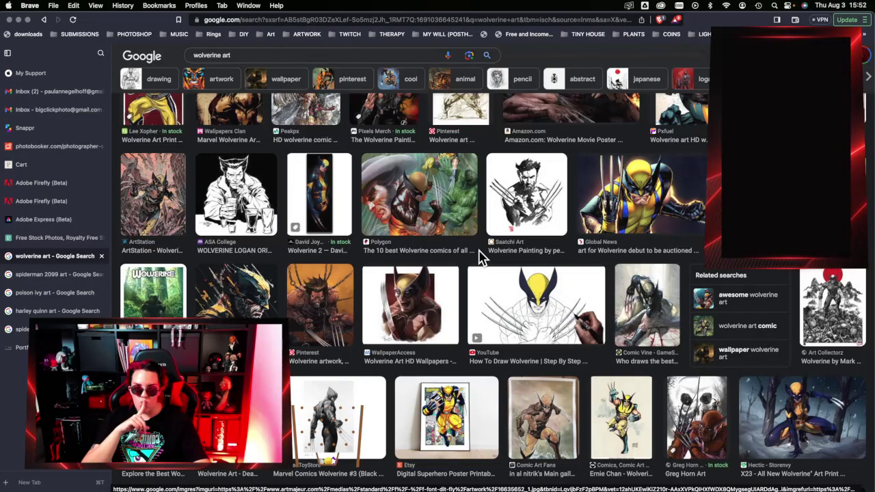
# Step: Scroll the wolverine art results and preview, then close, the Heroic Hollywood Wolverine artwork
pyautogui.scroll(-3, 481, 283)
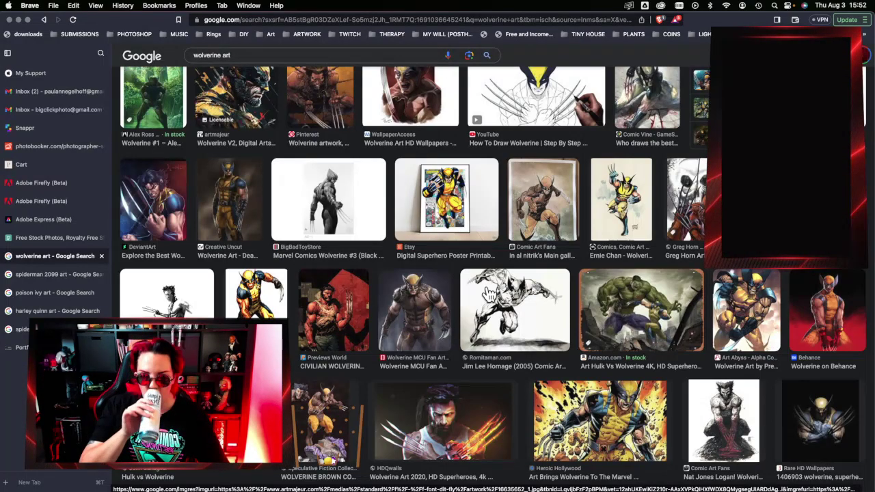
pyautogui.scroll(-5, 453, 306)
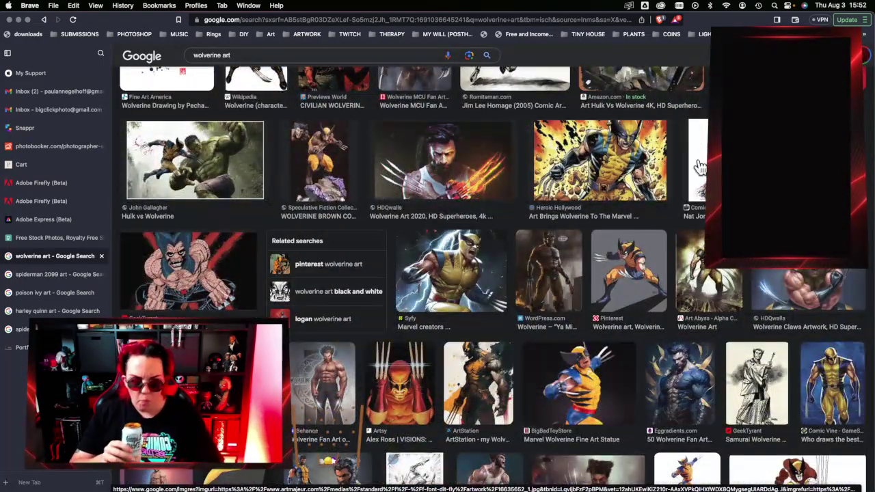
pyautogui.click(632, 171)
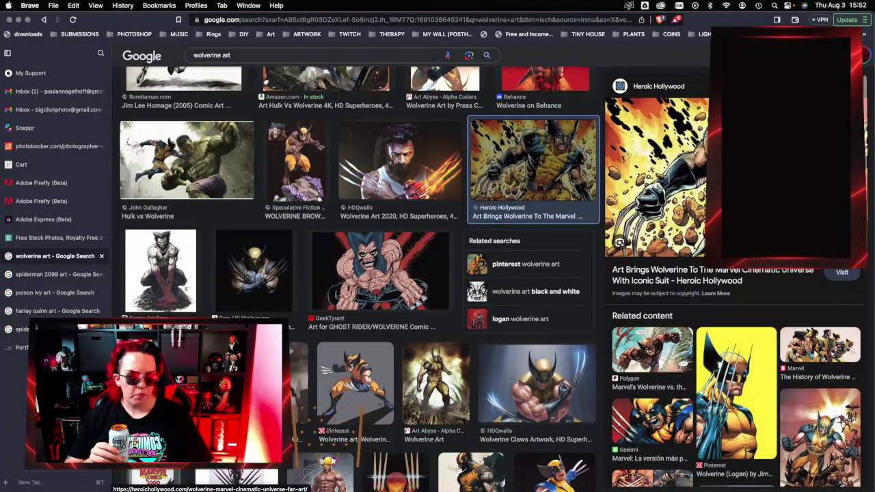
pyautogui.scroll(-3, 701, 195)
pyautogui.scroll(3, 700, 195)
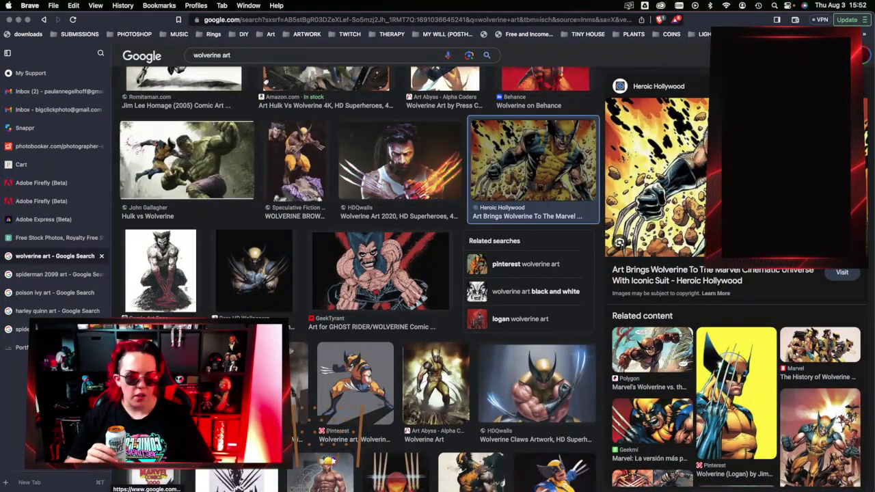
pyautogui.press('Escape')
# Step: Preview and close the ArtStation 'my Wolverine' artwork and the Wallpaper Cave X-Men wallpaper
pyautogui.scroll(-5, 440, 273)
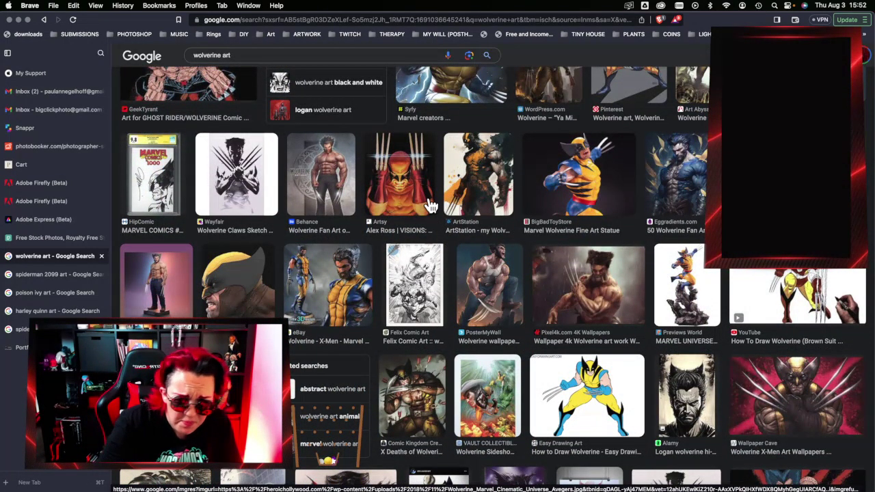
pyautogui.click(478, 201)
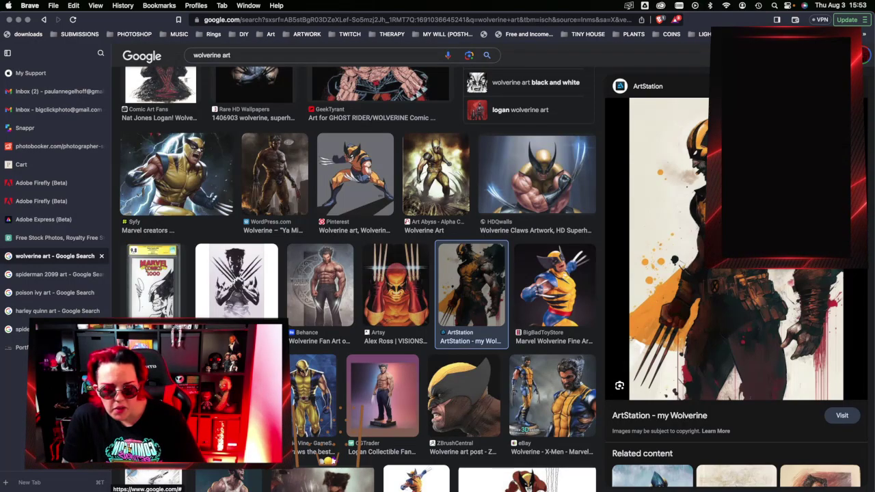
pyautogui.press('Escape')
pyautogui.scroll(-5, 557, 363)
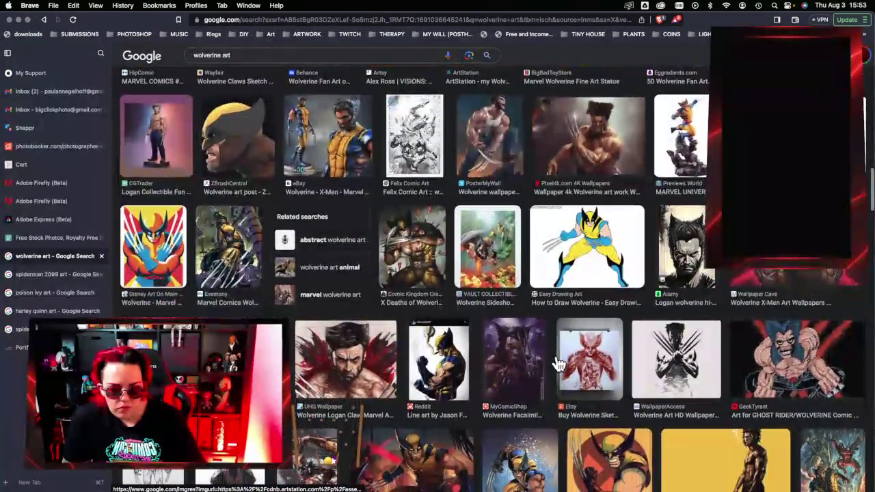
pyautogui.click(779, 277)
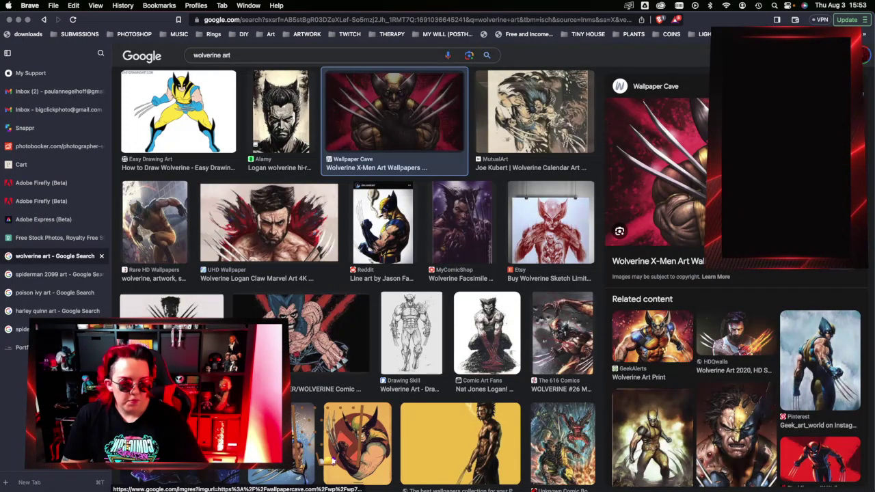
pyautogui.press('Escape')
pyautogui.scroll(-3, 506, 376)
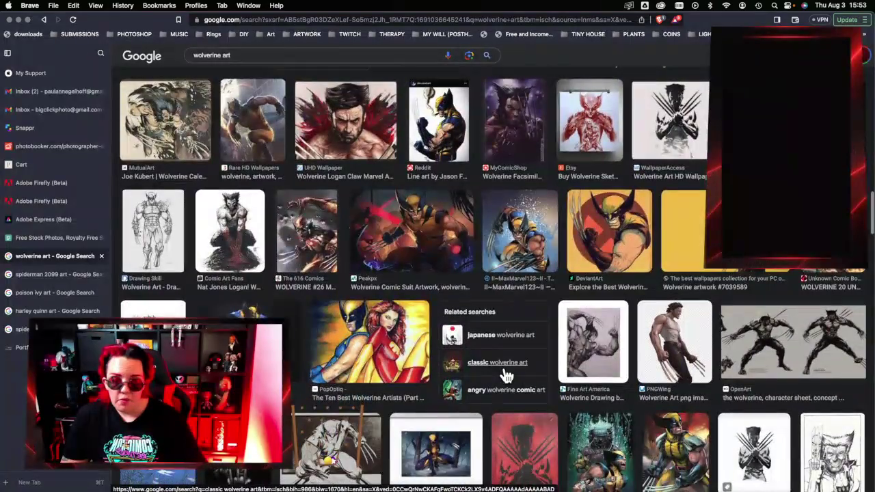
pyautogui.scroll(-3, 506, 376)
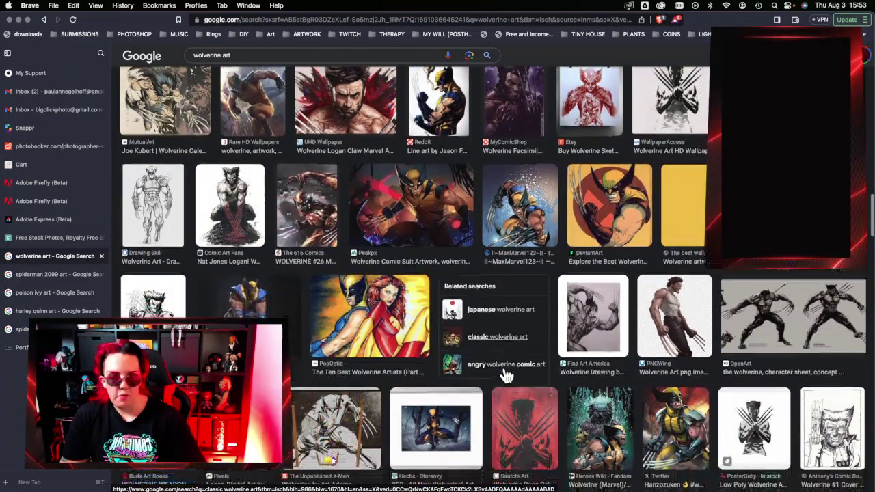
pyautogui.scroll(-2, 505, 376)
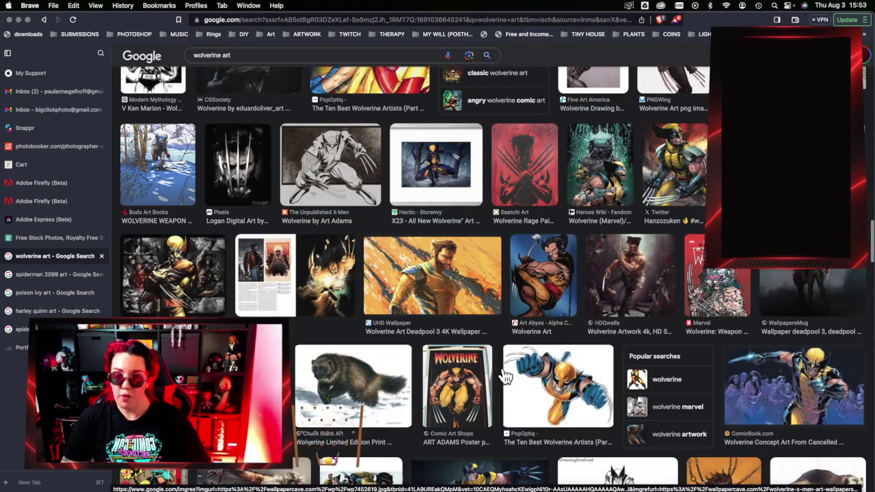
pyautogui.scroll(-5, 505, 376)
pyautogui.scroll(-3, 497, 374)
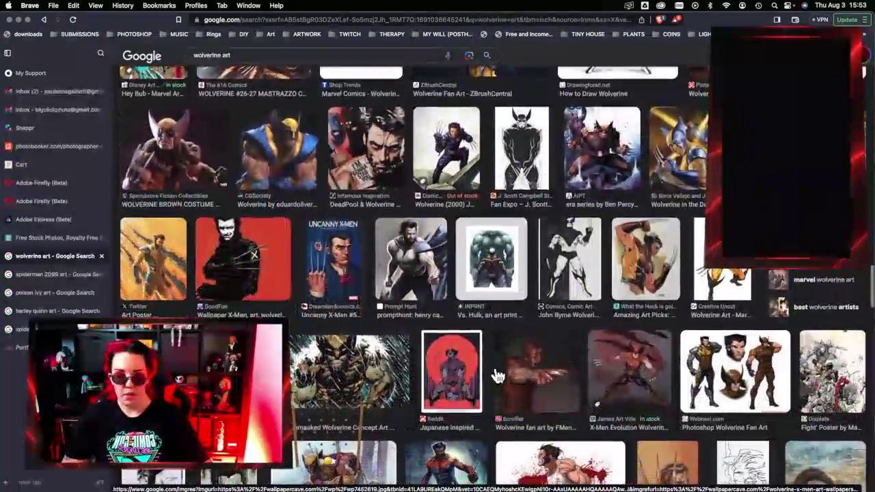
pyautogui.scroll(-6, 497, 375)
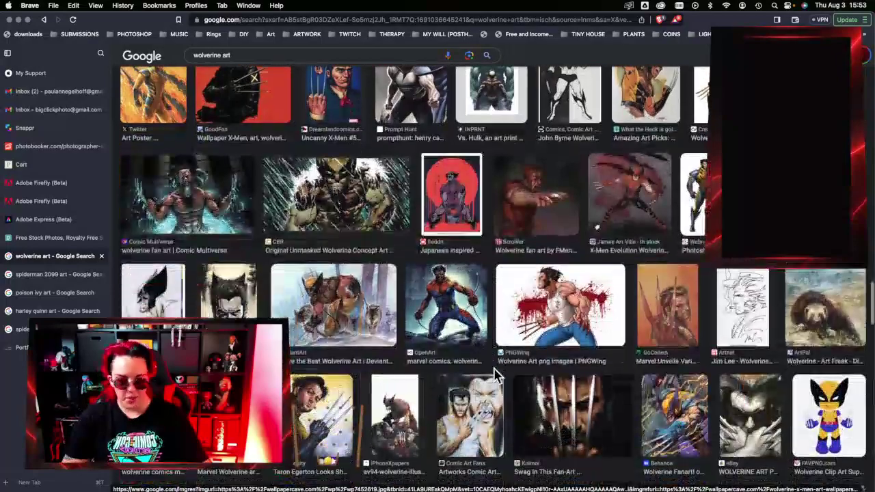
pyautogui.scroll(-3, 497, 376)
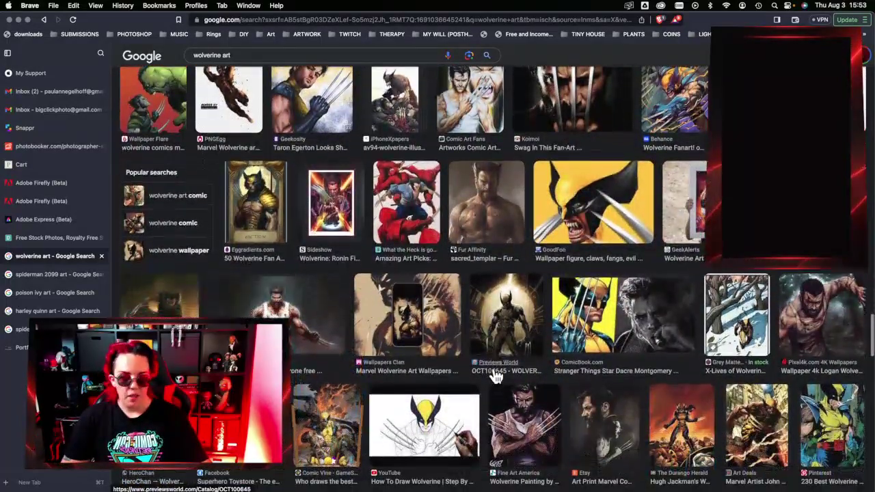
pyautogui.scroll(-2, 496, 374)
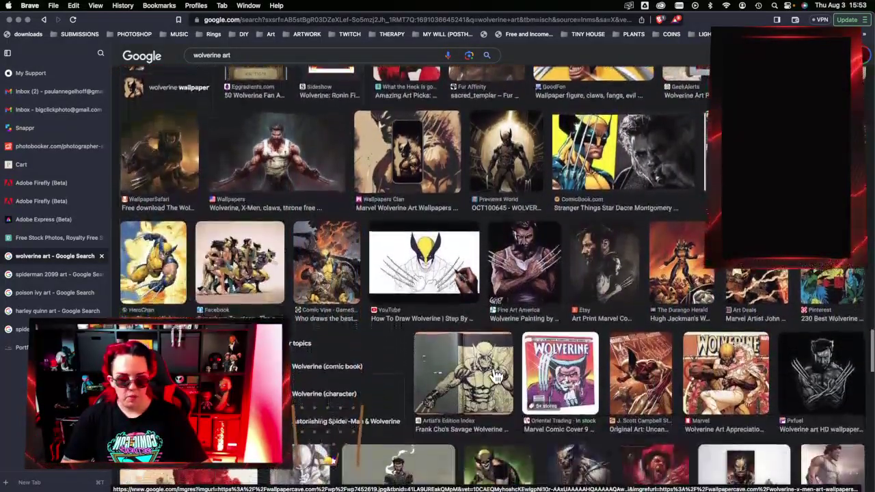
pyautogui.scroll(-1, 497, 375)
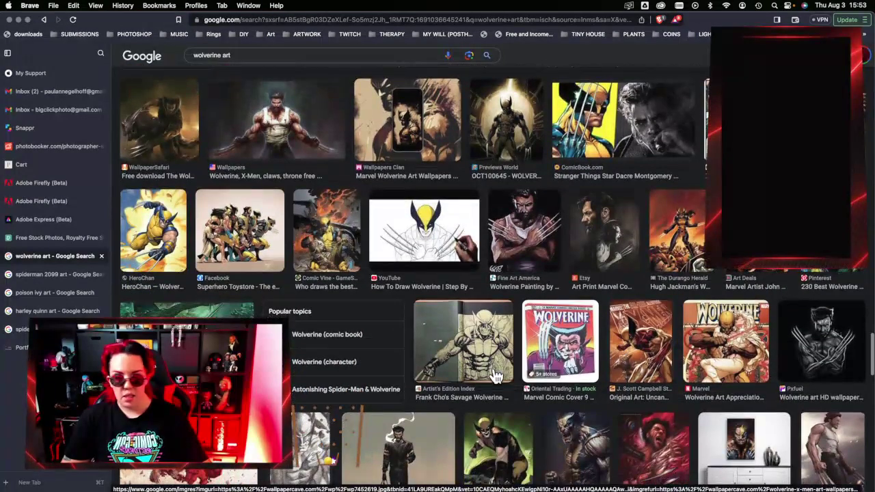
pyautogui.scroll(-1, 496, 375)
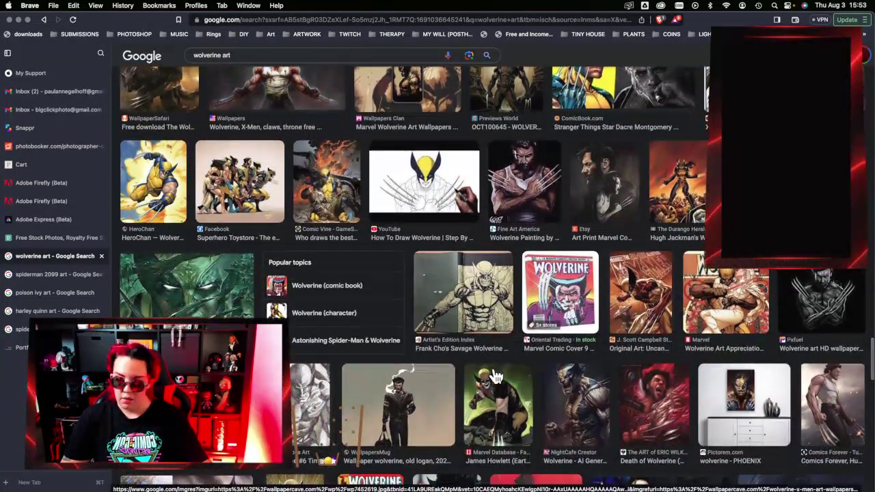
pyautogui.scroll(-2, 497, 376)
pyautogui.scroll(-1, 496, 375)
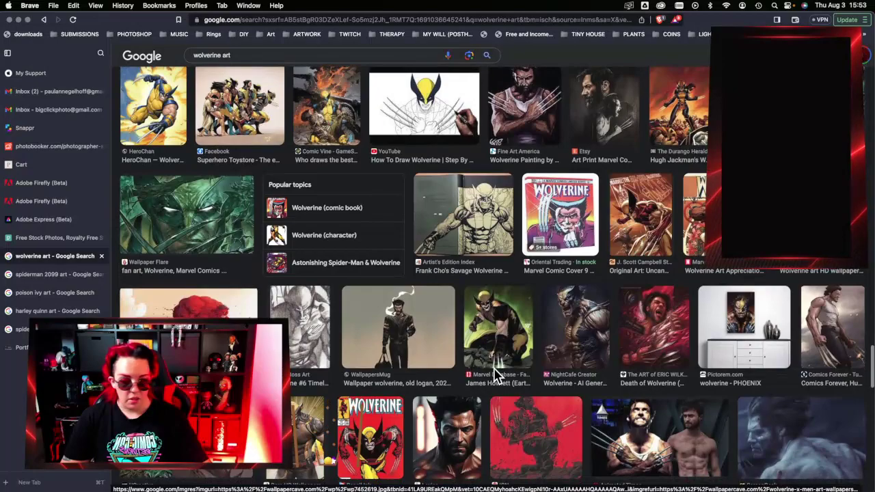
pyautogui.scroll(-4, 496, 376)
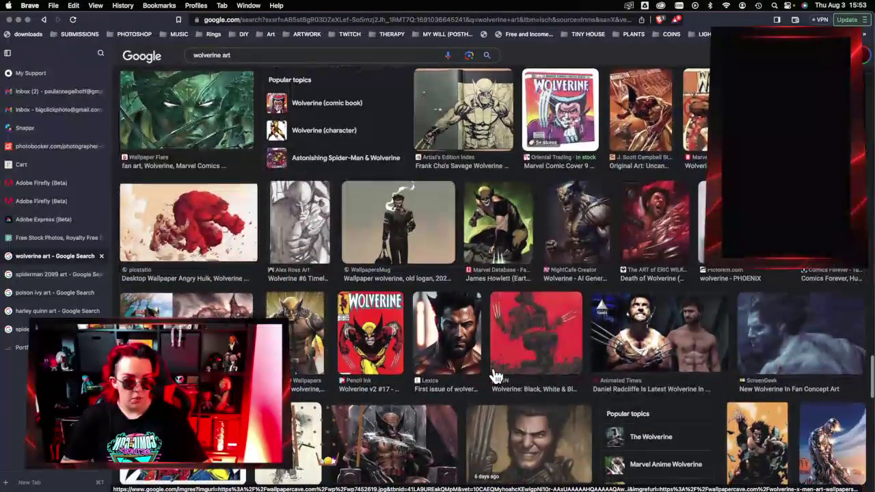
pyautogui.scroll(-4, 497, 376)
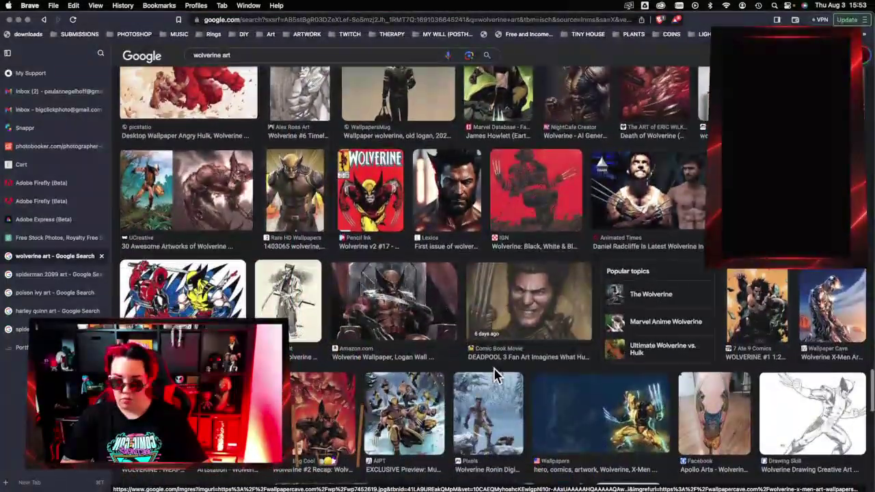
pyautogui.scroll(-1, 496, 376)
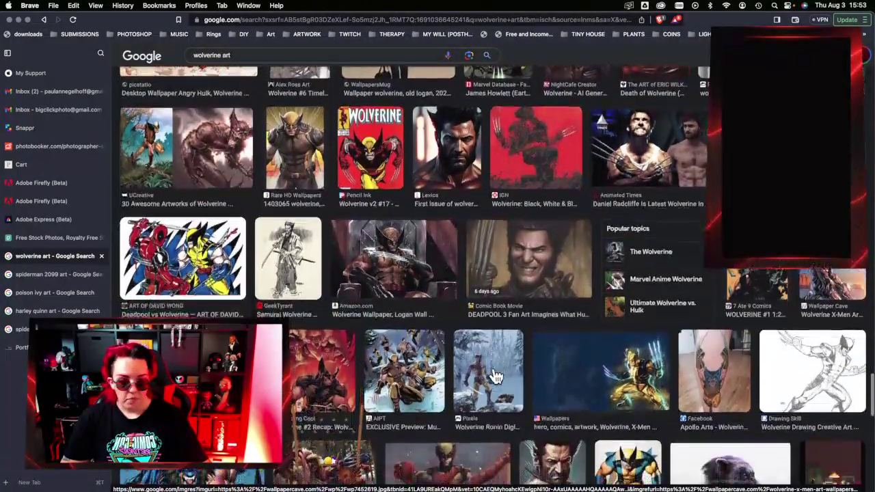
pyautogui.scroll(-1, 497, 376)
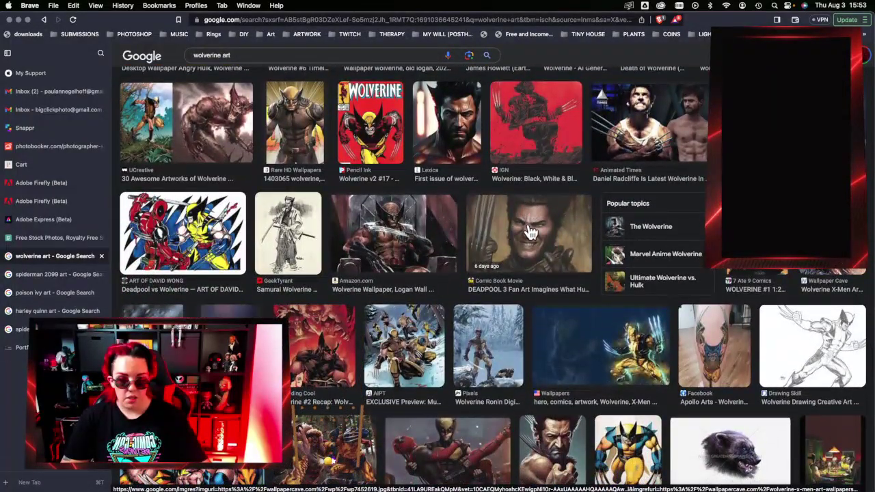
pyautogui.click(531, 233)
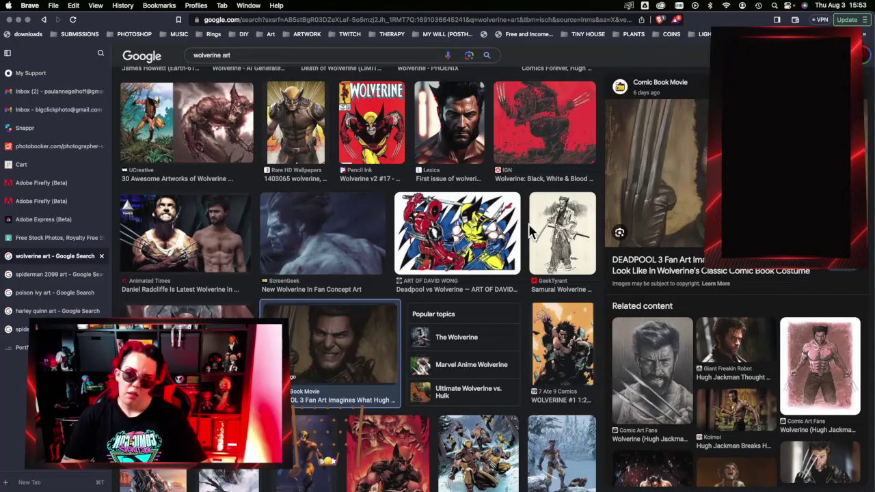
pyautogui.press('Escape')
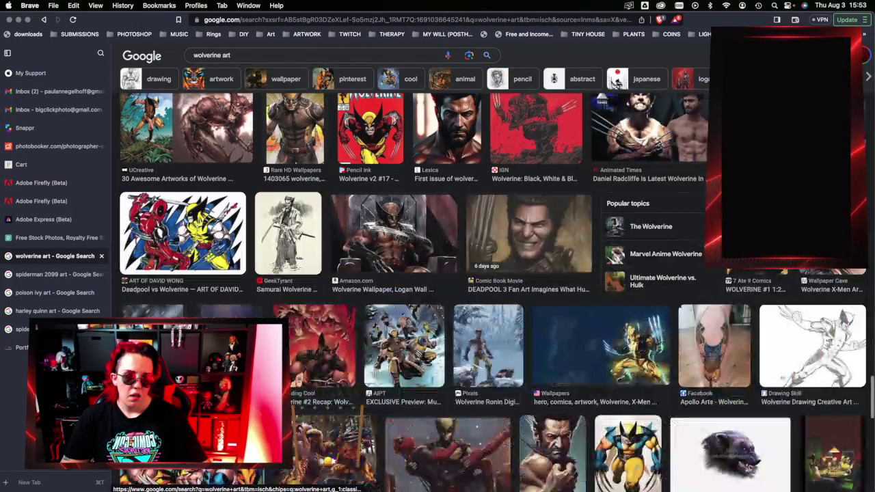
pyautogui.scroll(-5, 523, 386)
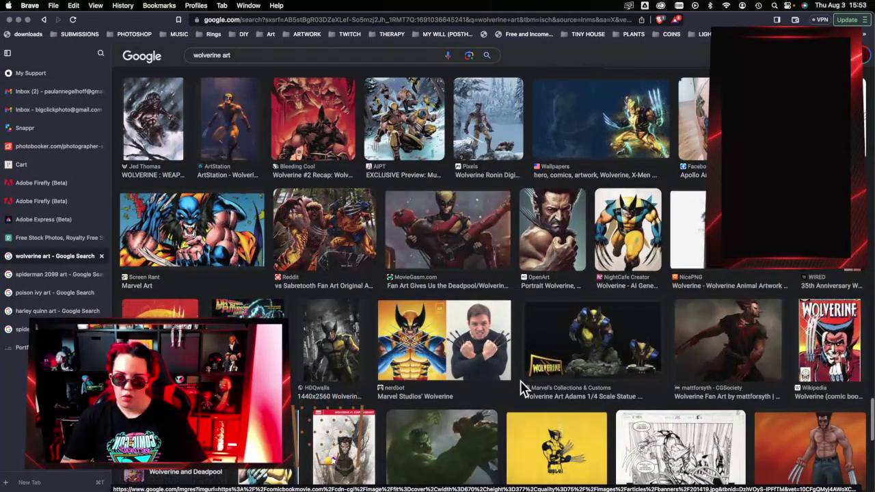
pyautogui.click(500, 226)
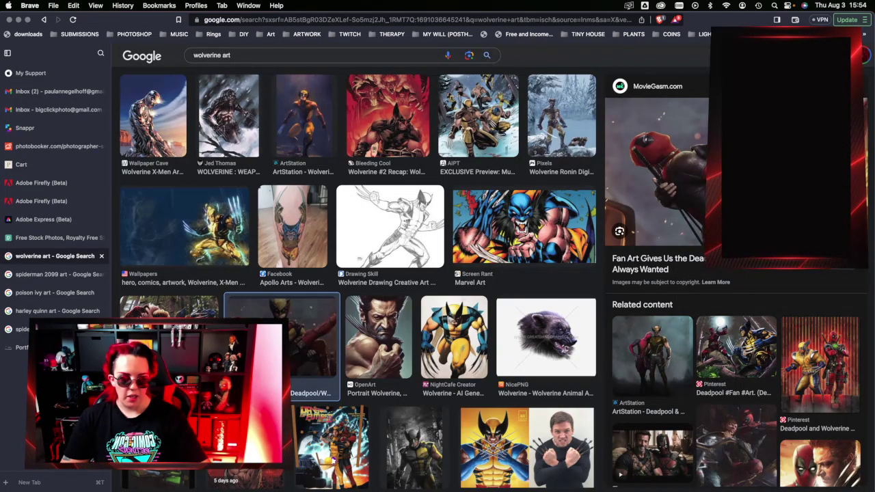
pyautogui.scroll(-1, 734, 287)
pyautogui.press('Escape')
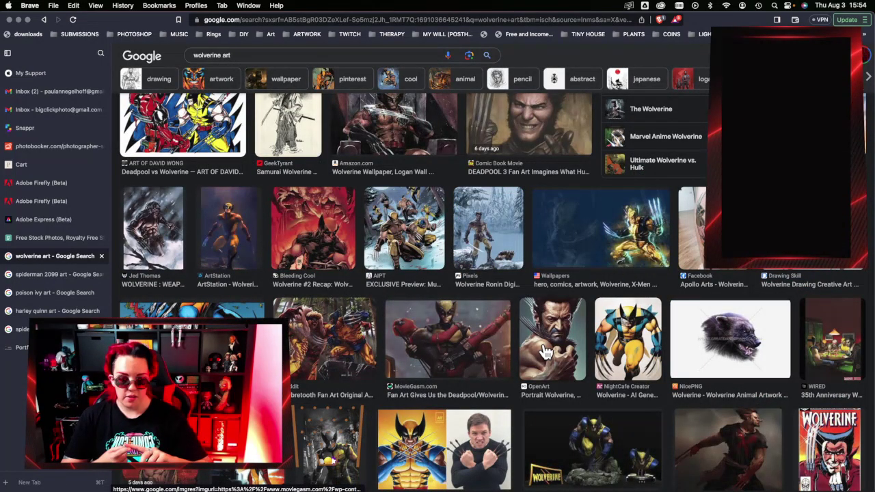
pyautogui.scroll(-5, 545, 352)
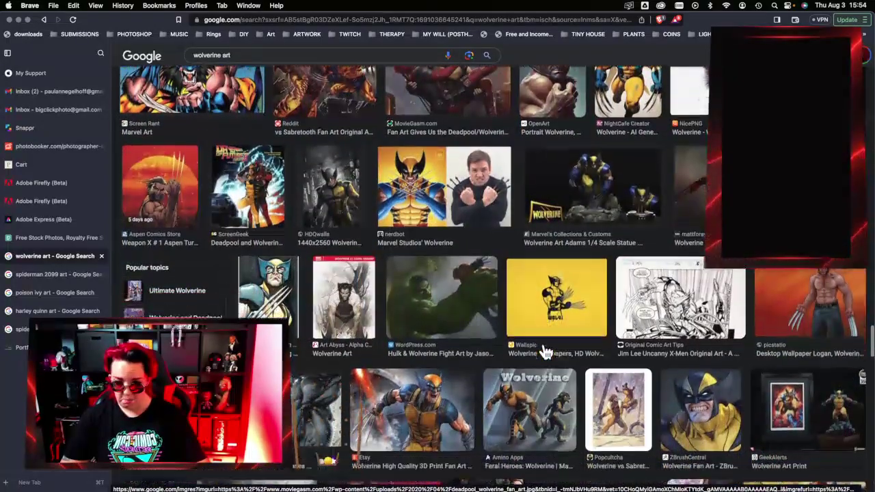
pyautogui.scroll(-3, 544, 352)
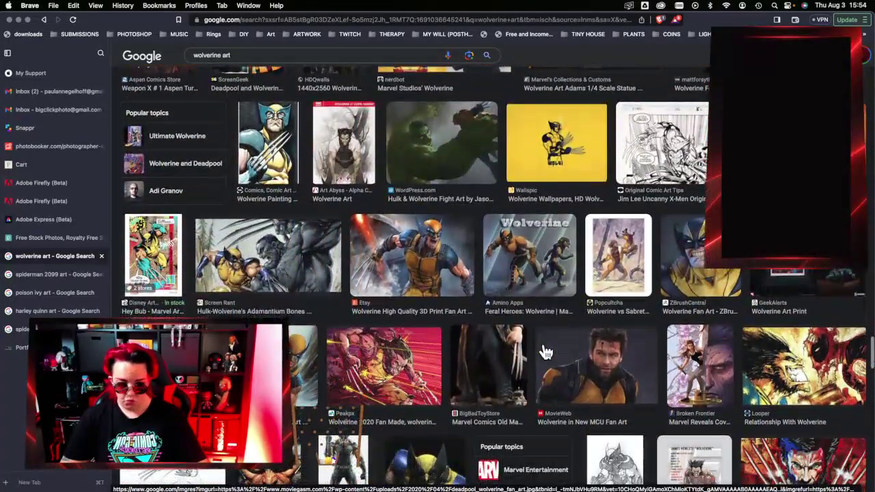
pyautogui.scroll(-3, 544, 351)
pyautogui.scroll(-5, 544, 352)
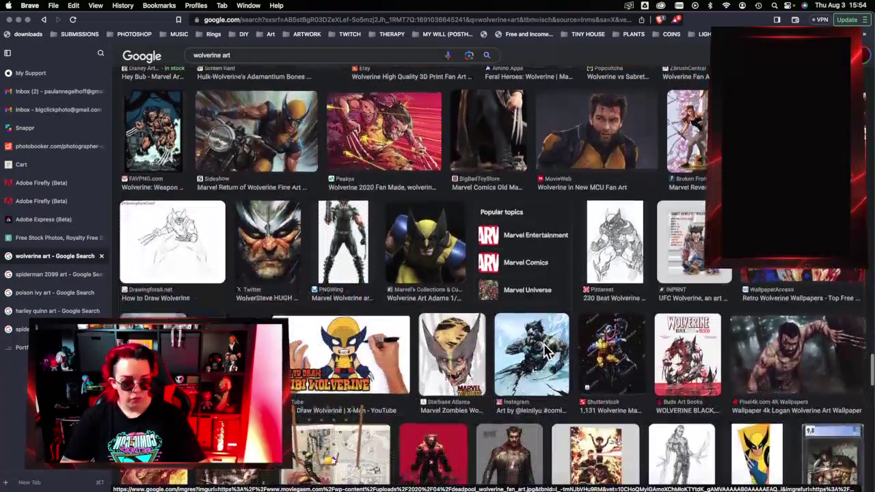
pyautogui.scroll(-6, 544, 352)
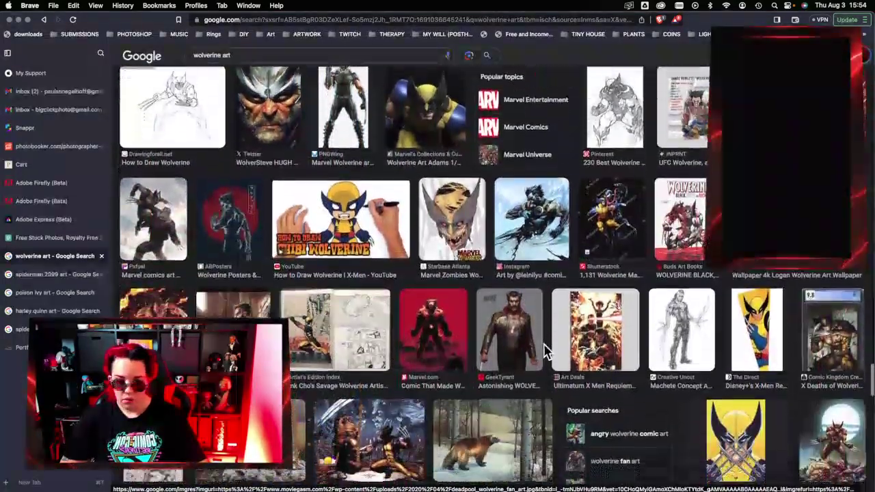
pyautogui.scroll(-7, 545, 351)
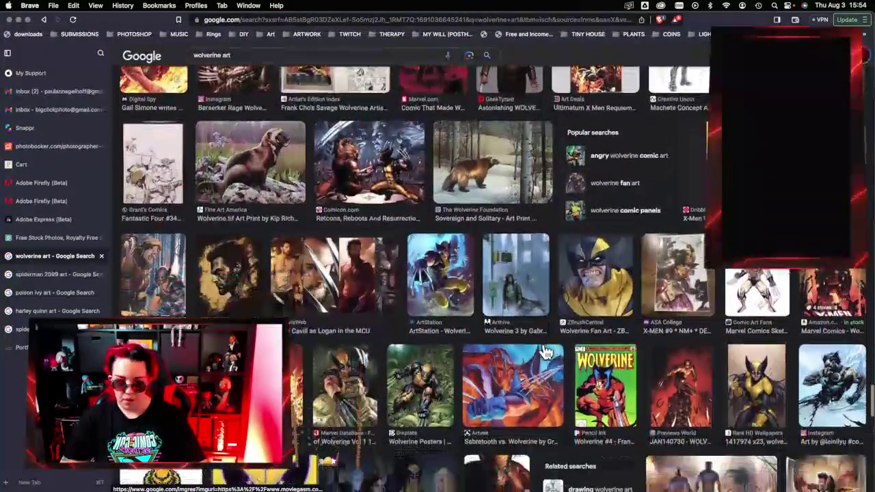
pyautogui.scroll(-1, 545, 352)
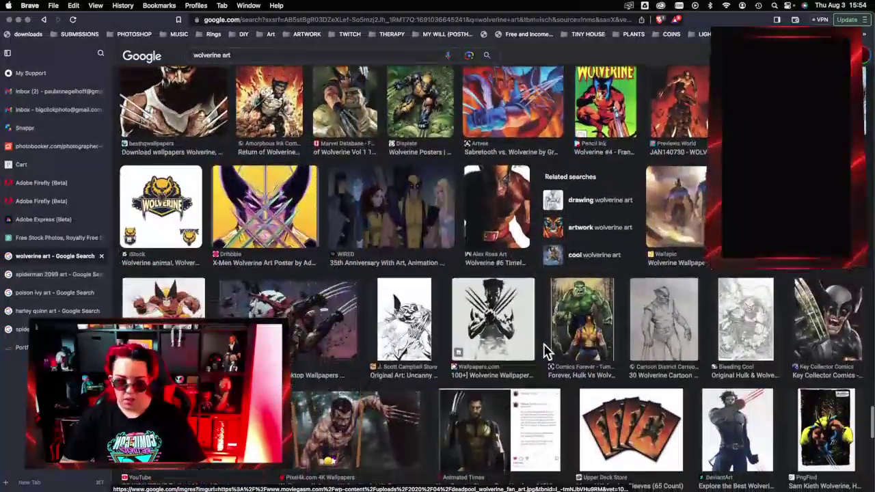
pyautogui.scroll(-2, 545, 351)
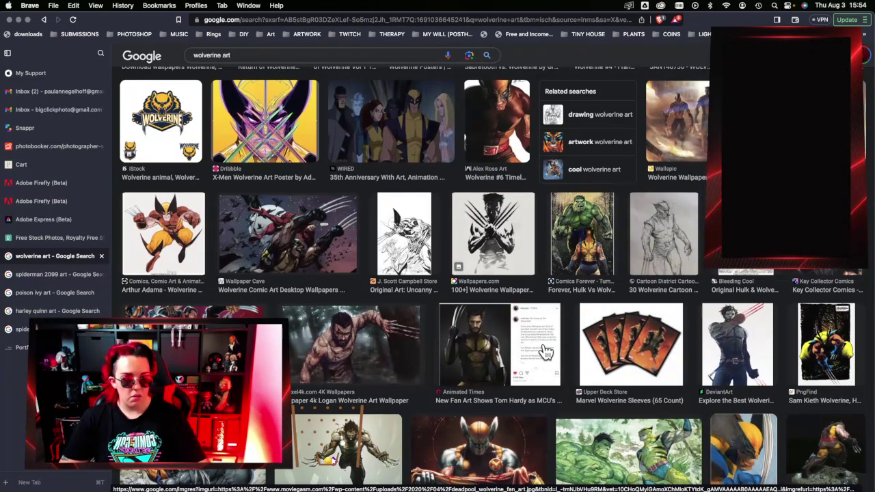
pyautogui.scroll(-6, 544, 352)
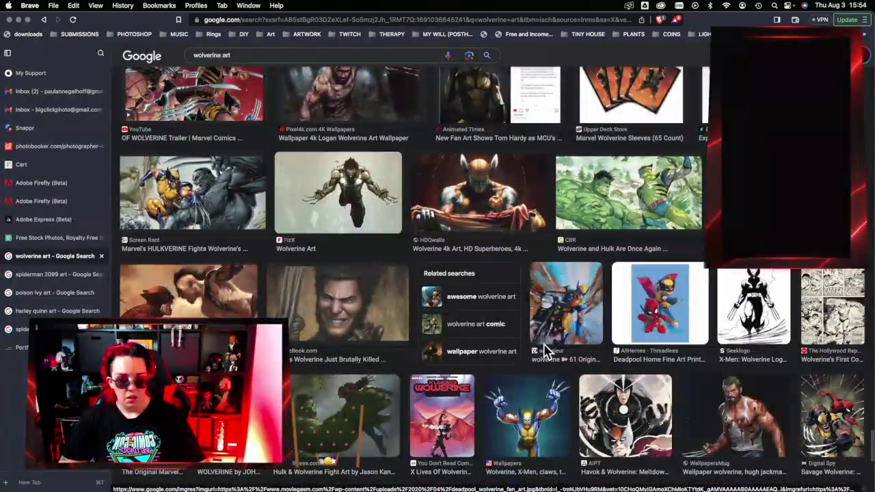
pyautogui.scroll(-5, 544, 351)
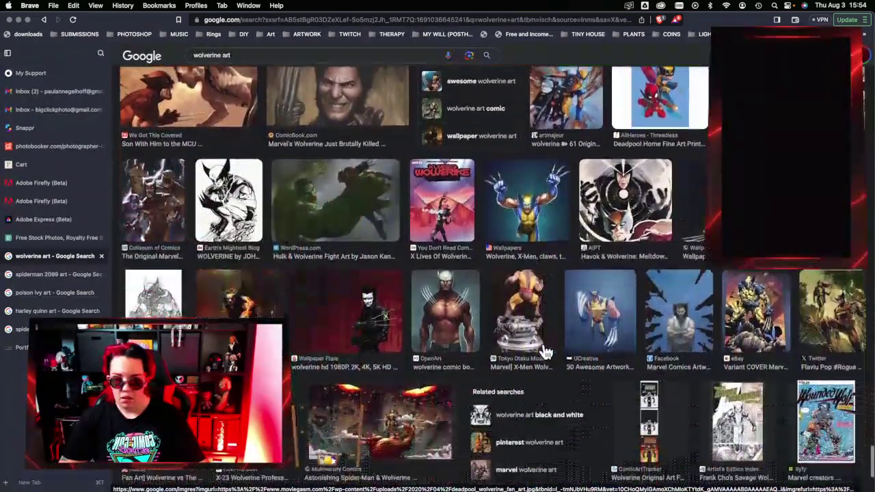
pyautogui.scroll(-3, 545, 352)
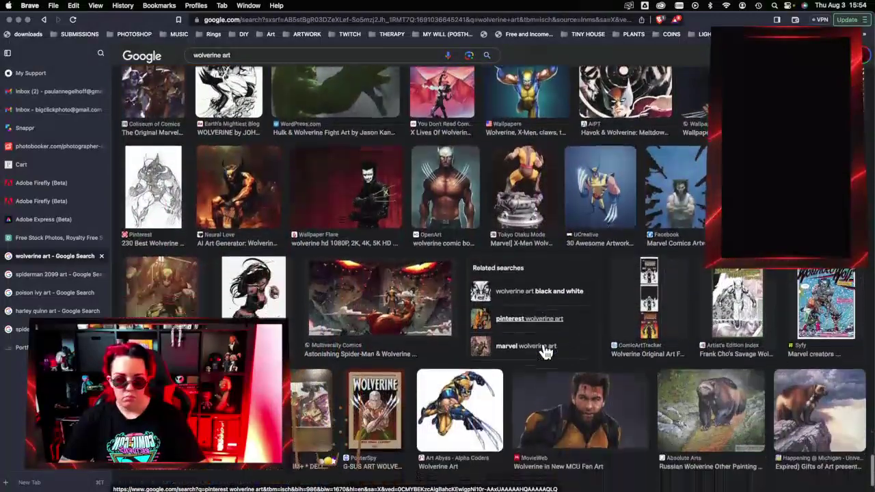
pyautogui.scroll(-2, 545, 352)
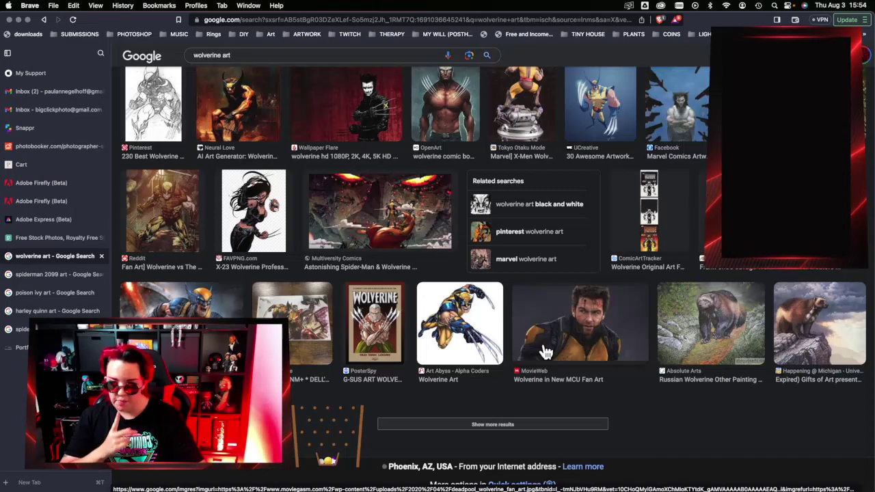
# Step: Switch to the spiderman 2099 art tab, then minimize Brave and Lightroom to bare the desktop
pyautogui.click(77, 277)
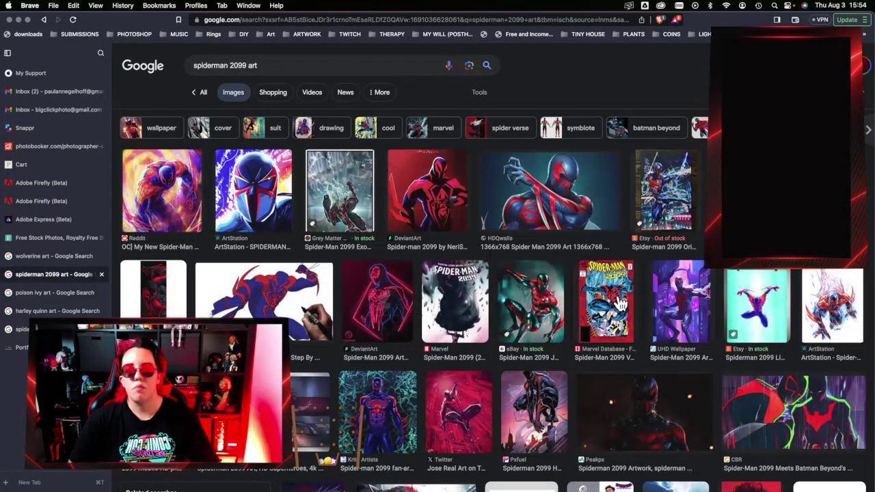
pyautogui.moveTo(868, 132)
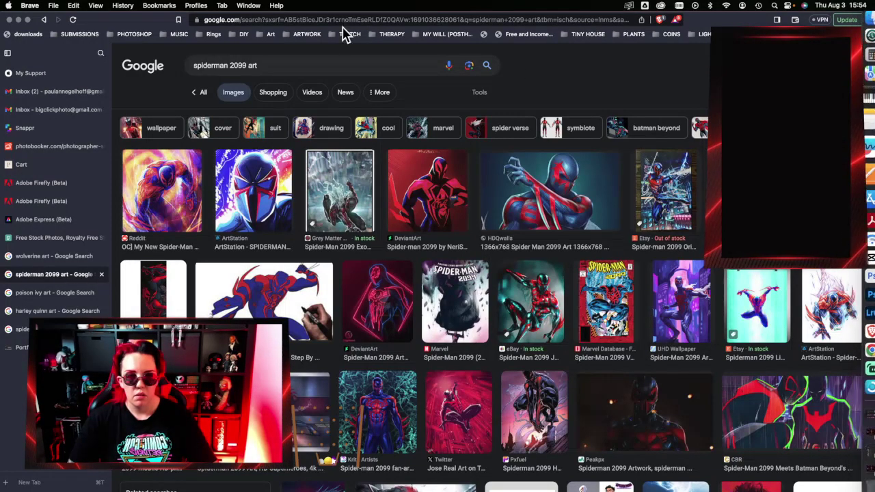
pyautogui.click(18, 21)
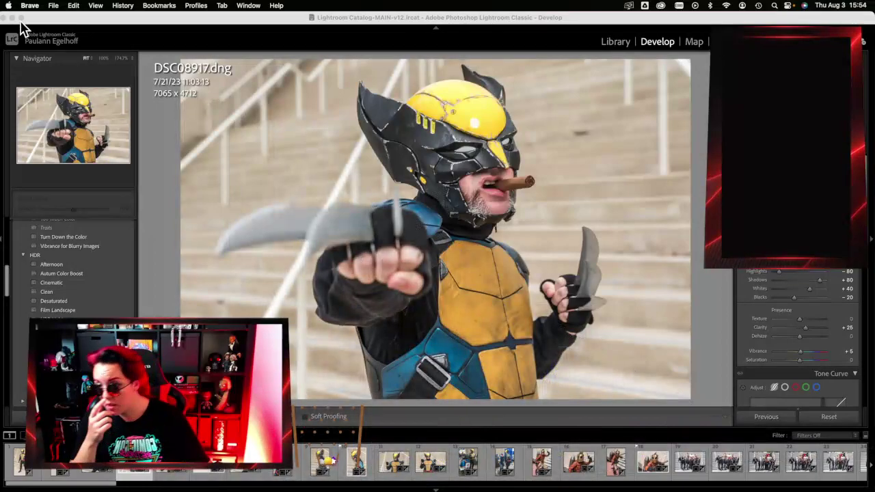
pyautogui.click(13, 21)
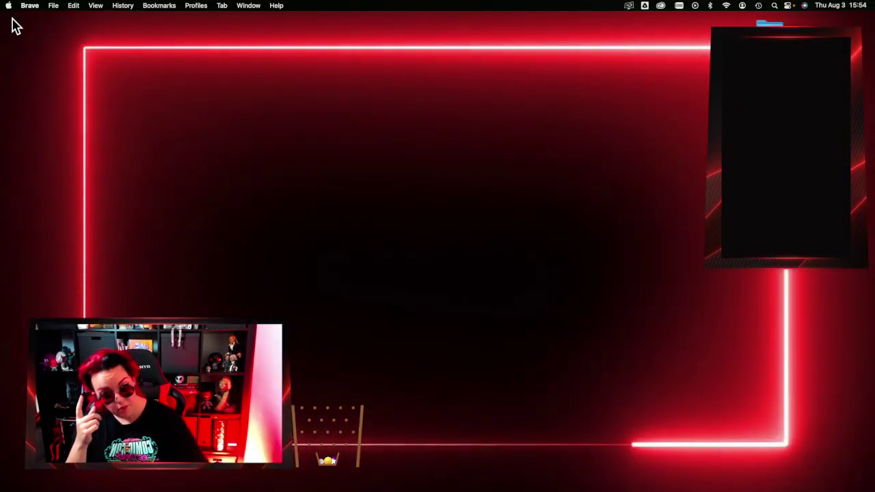
pyautogui.click(866, 254)
pyautogui.press('super+n')
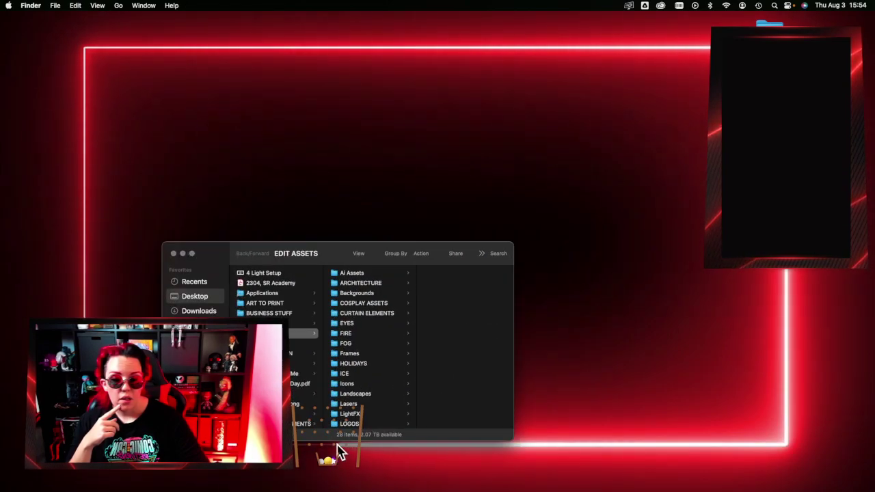
pyautogui.moveTo(326, 261); pyautogui.dragTo(271, 107)
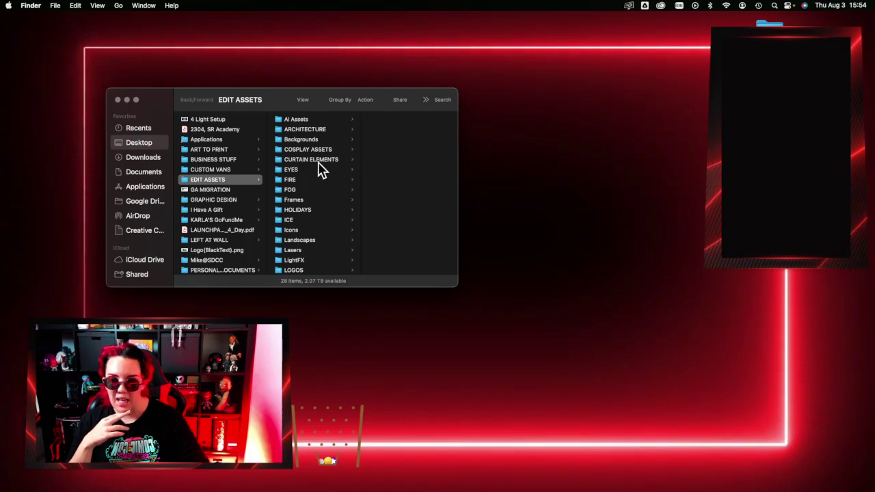
pyautogui.click(313, 151)
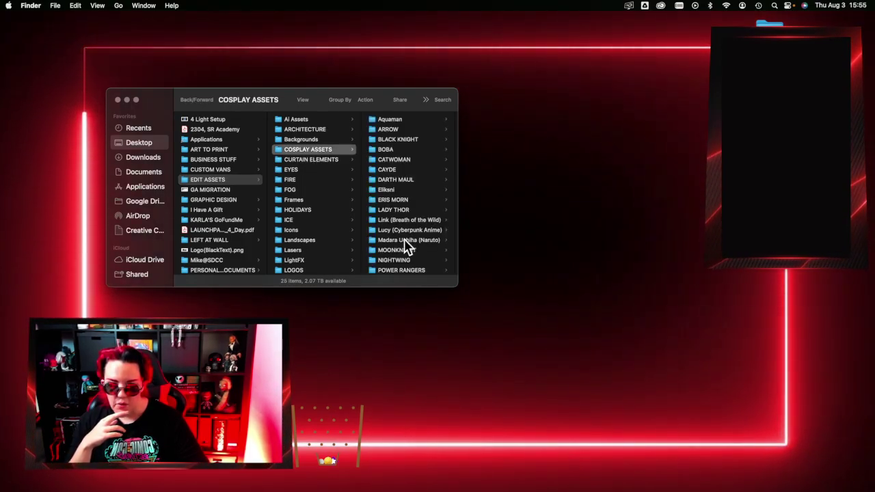
pyautogui.scroll(-3, 408, 246)
pyautogui.scroll(-5, 408, 246)
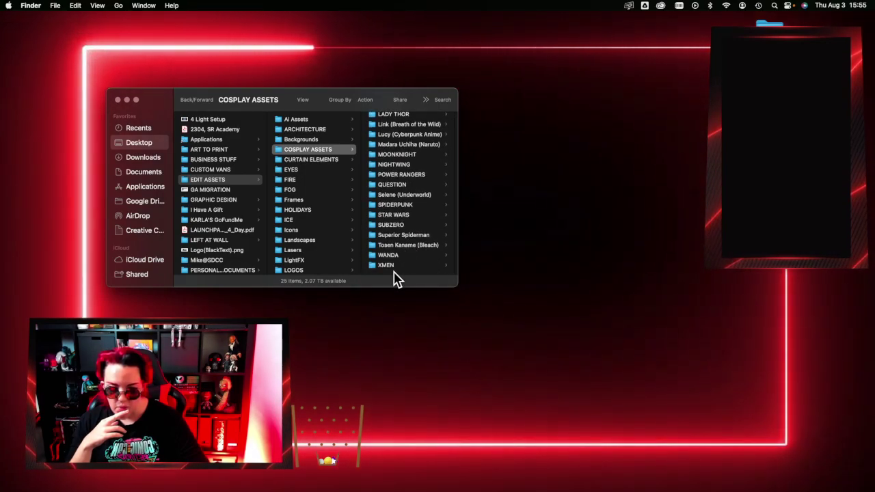
pyautogui.click(387, 265)
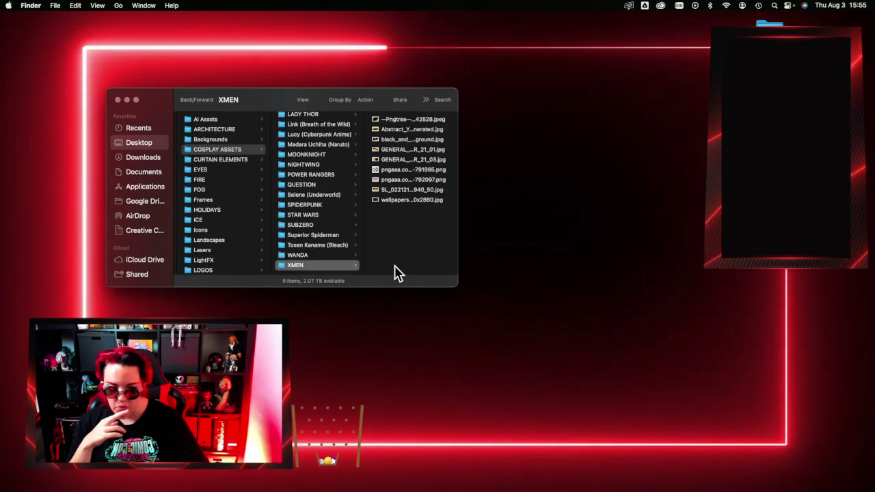
pyautogui.click(408, 122)
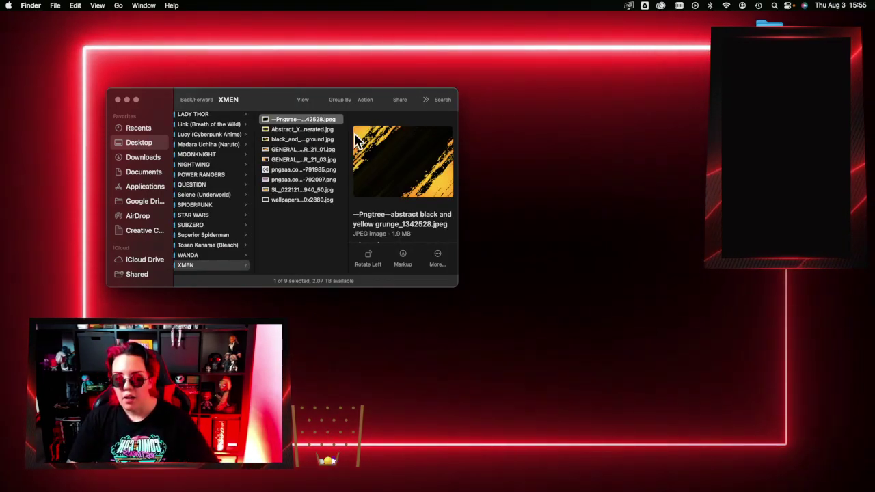
pyautogui.click(326, 131)
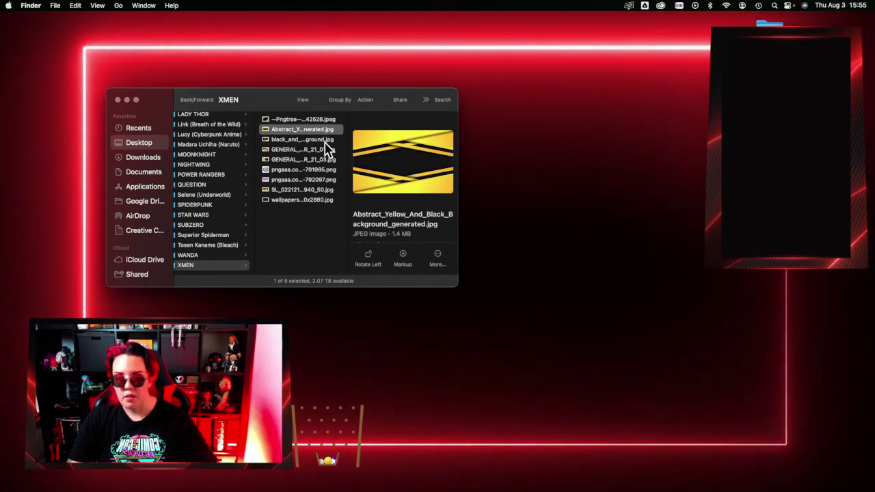
pyautogui.click(325, 140)
pyautogui.click(326, 150)
pyautogui.click(328, 161)
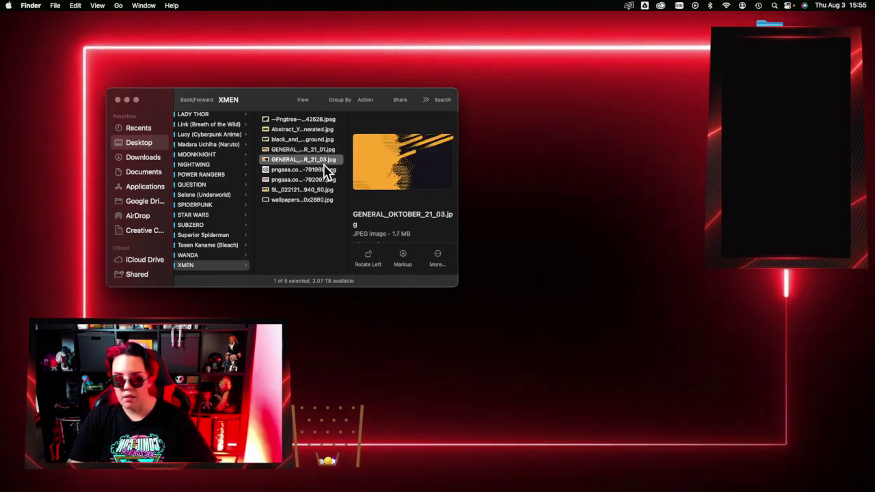
pyautogui.click(327, 170)
pyautogui.click(326, 181)
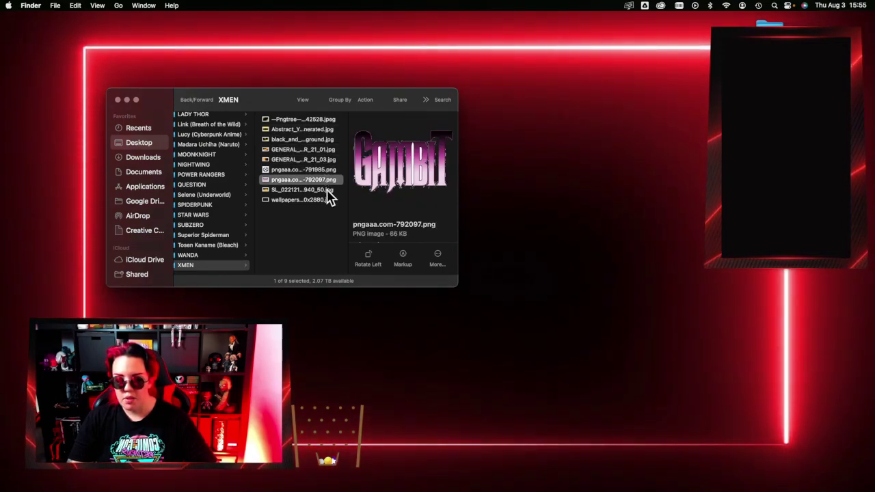
pyautogui.click(327, 191)
pyautogui.click(329, 180)
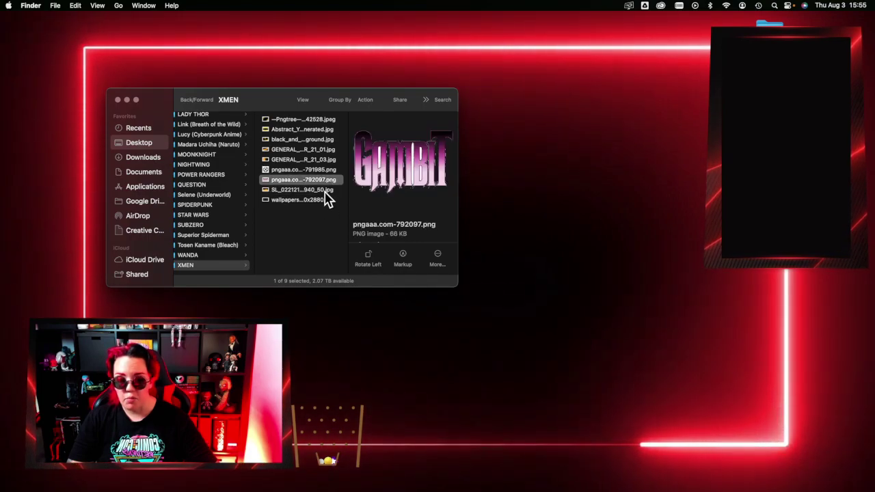
pyautogui.click(325, 199)
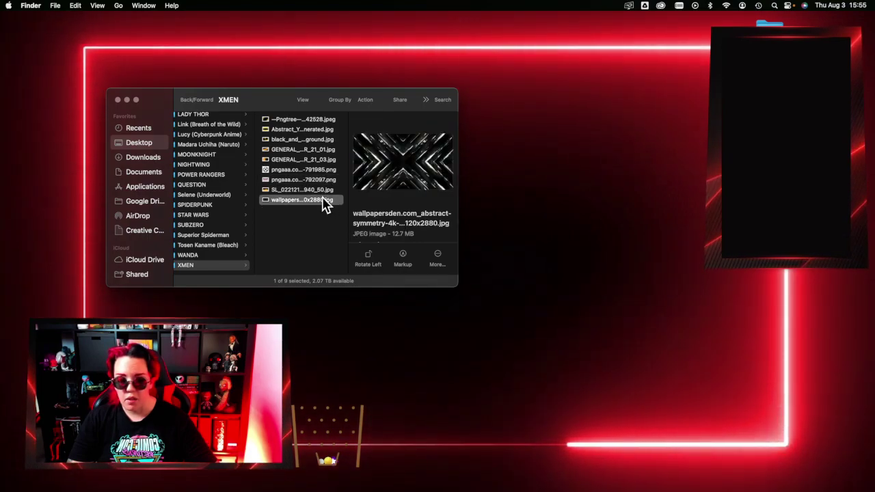
pyautogui.click(117, 100)
pyautogui.moveTo(872, 140)
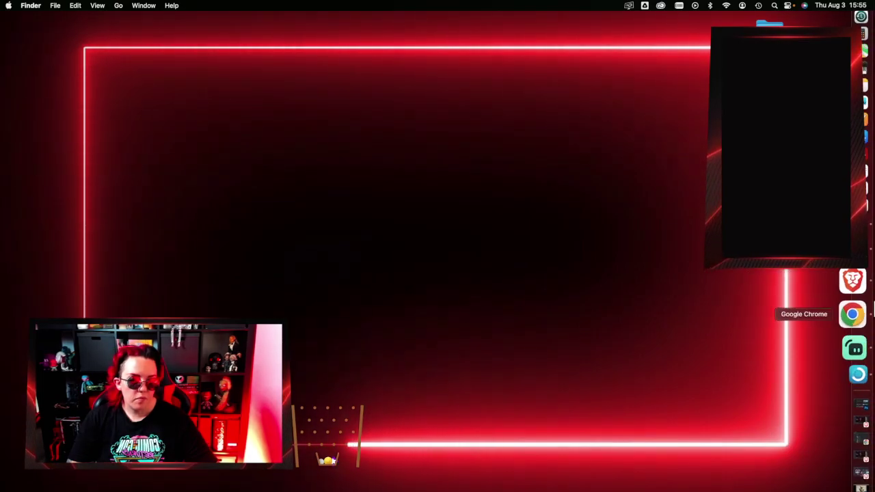
# Step: Restore Brave from the Dock and scroll through the spiderman 2099 art illustrations
pyautogui.click(865, 288)
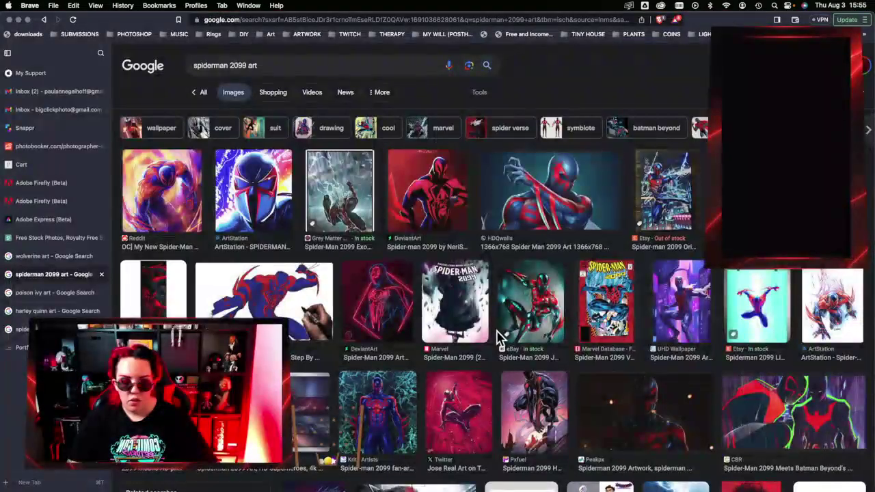
pyautogui.scroll(-2, 501, 368)
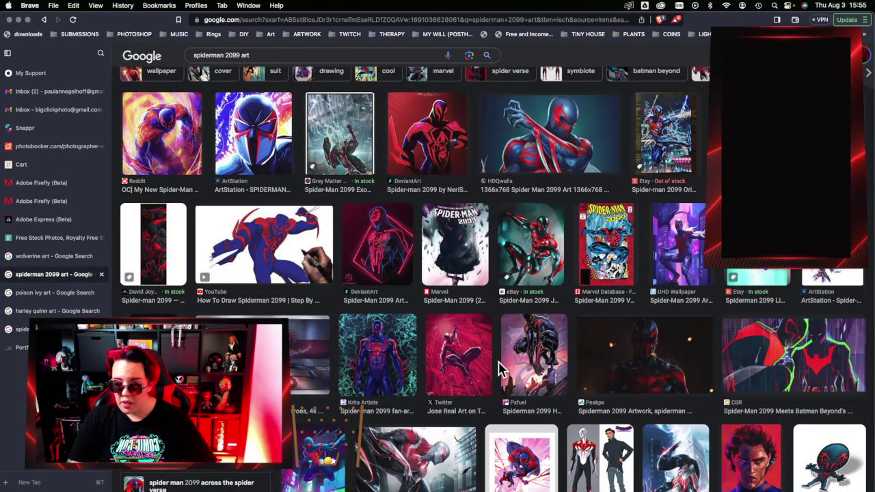
pyautogui.scroll(2, 498, 369)
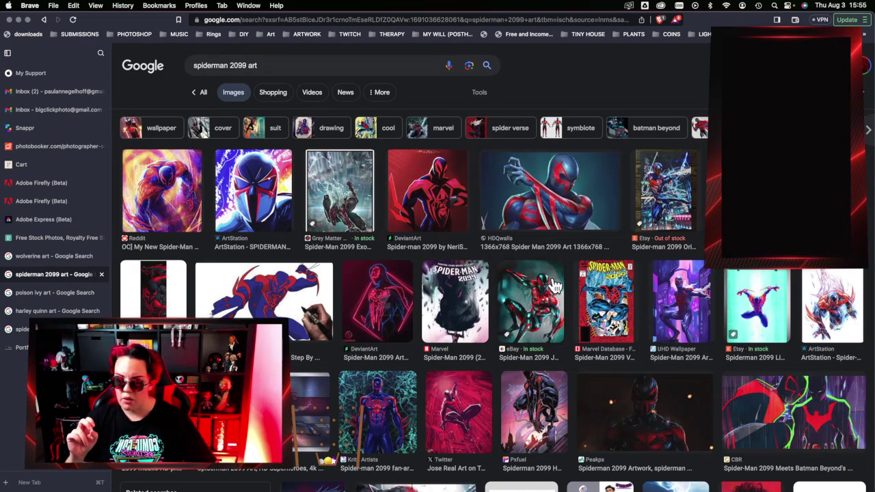
pyautogui.scroll(-2, 540, 332)
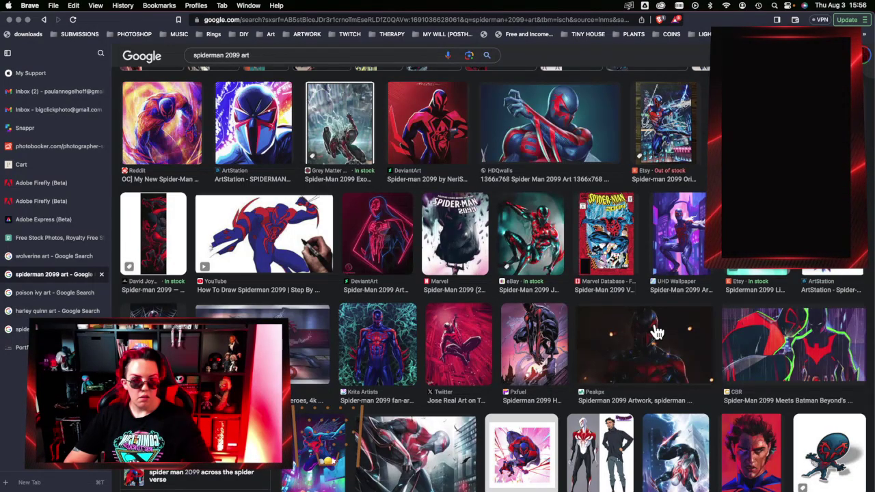
pyautogui.scroll(-5, 519, 299)
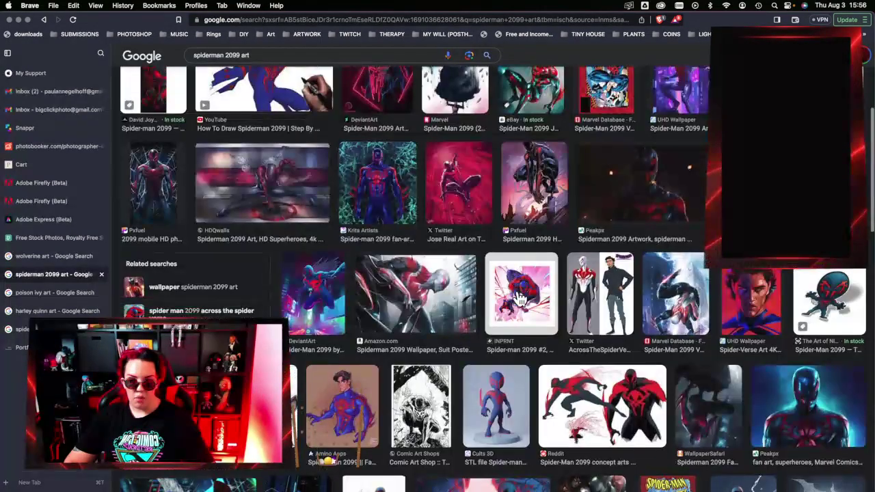
pyautogui.scroll(-1, 520, 300)
pyautogui.scroll(1, 520, 299)
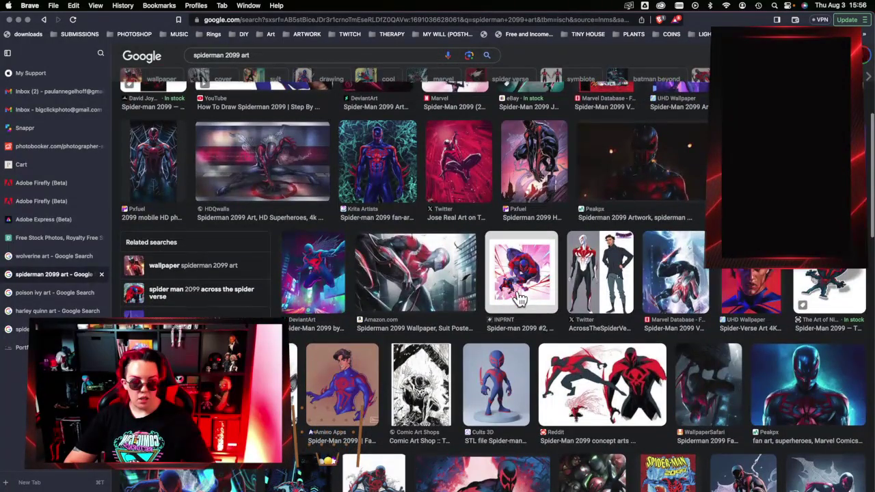
pyautogui.scroll(1, 520, 299)
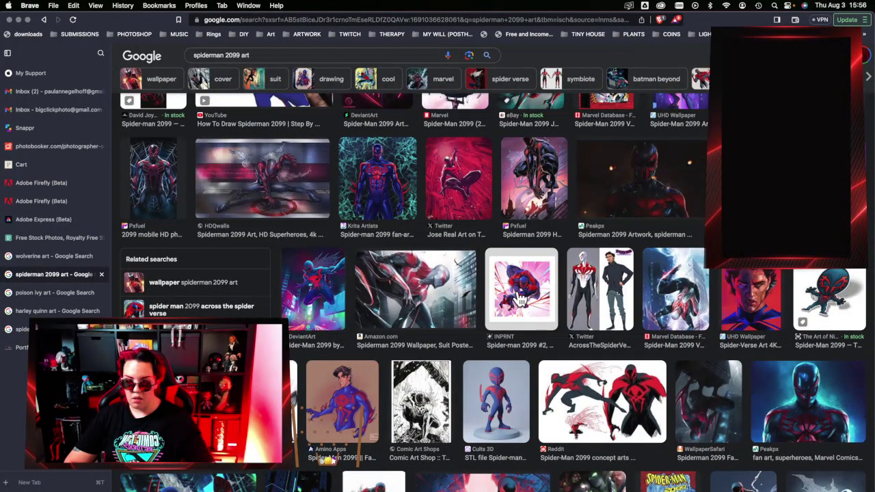
pyautogui.scroll(-1, 519, 300)
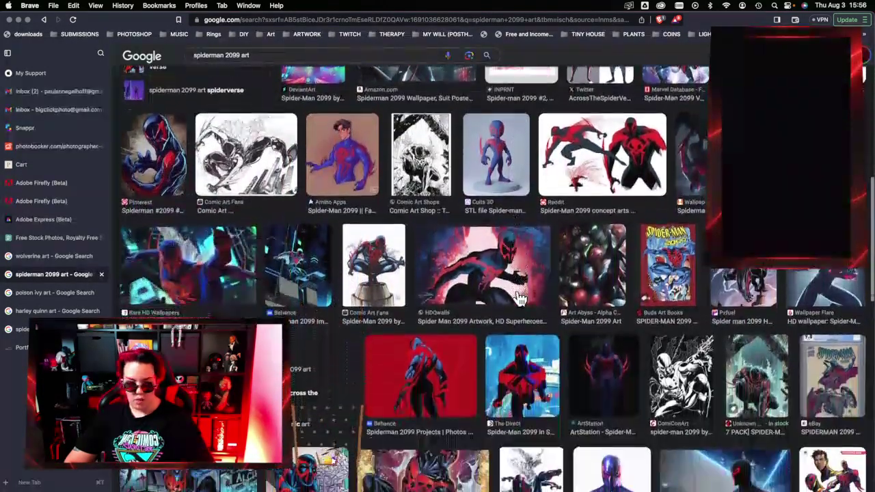
pyautogui.scroll(-1, 519, 299)
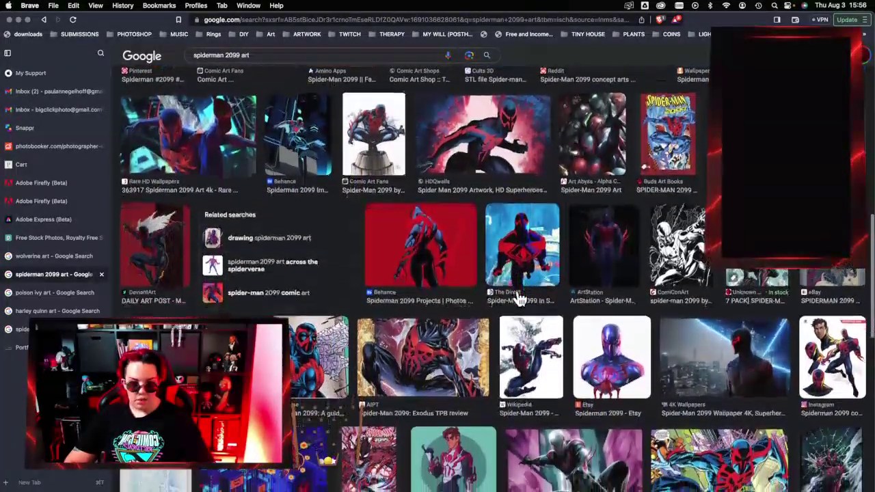
pyautogui.scroll(-1, 519, 299)
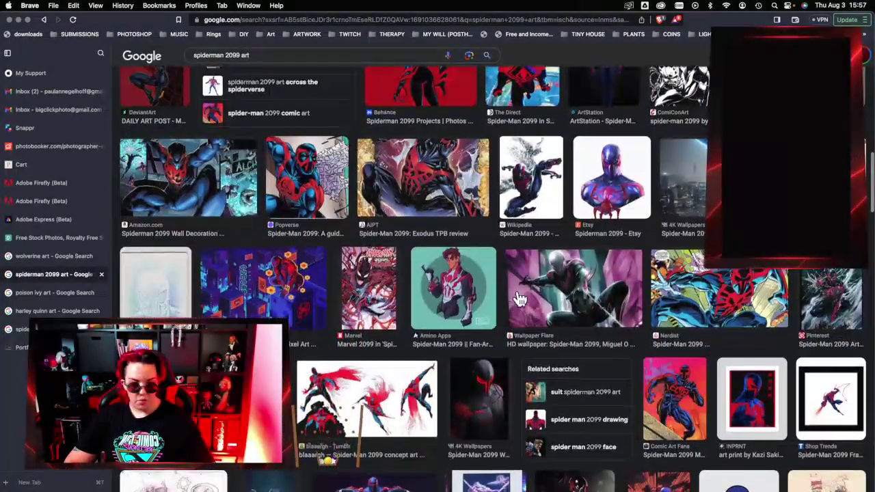
pyautogui.scroll(-2, 520, 300)
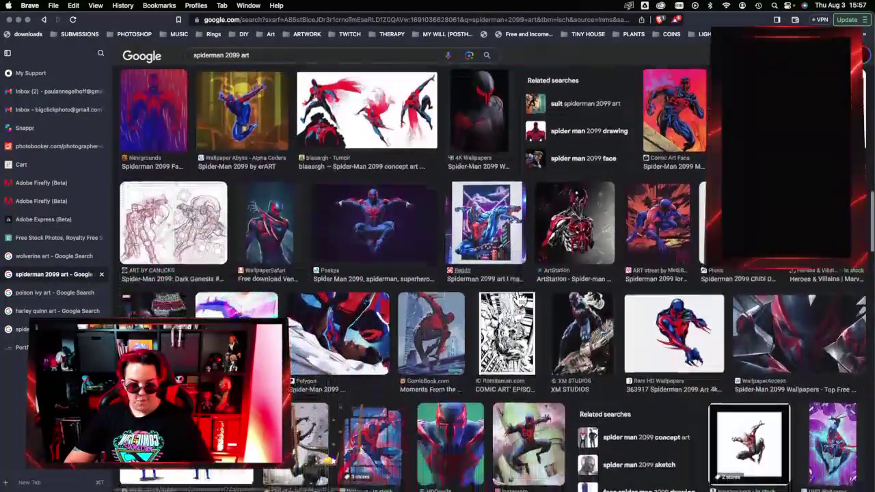
pyautogui.scroll(-2, 519, 301)
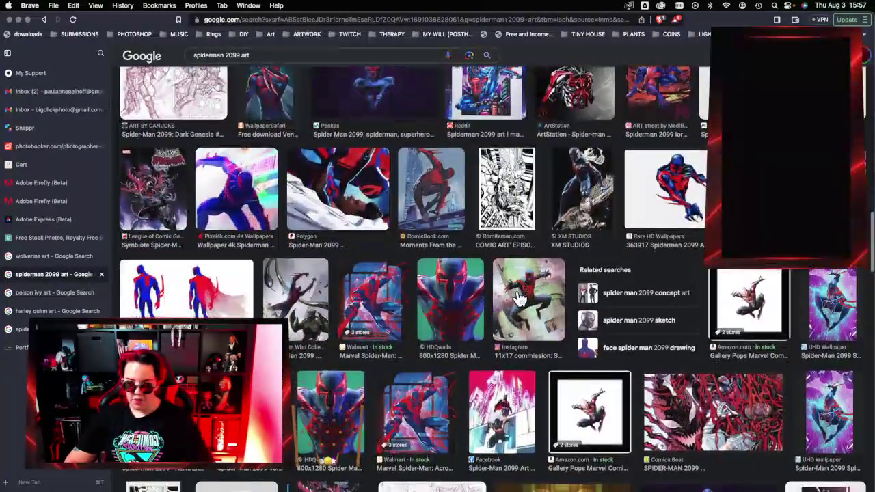
pyautogui.scroll(-9, 519, 299)
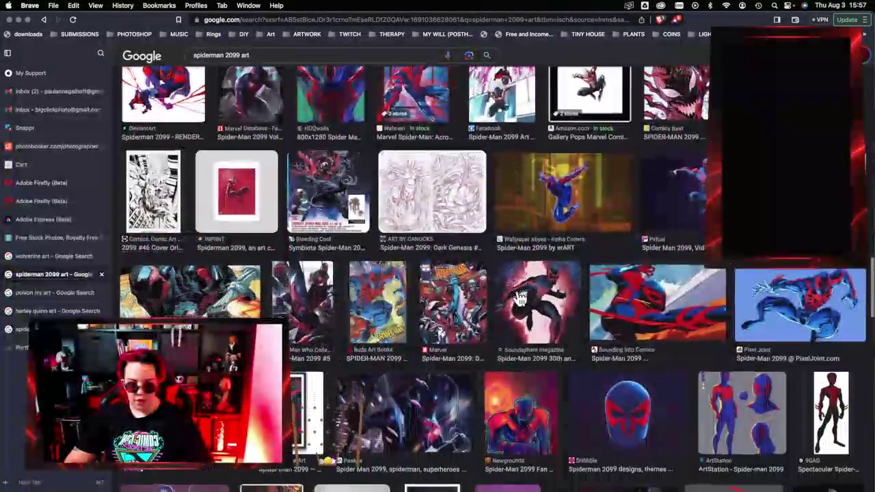
pyautogui.scroll(-1, 519, 299)
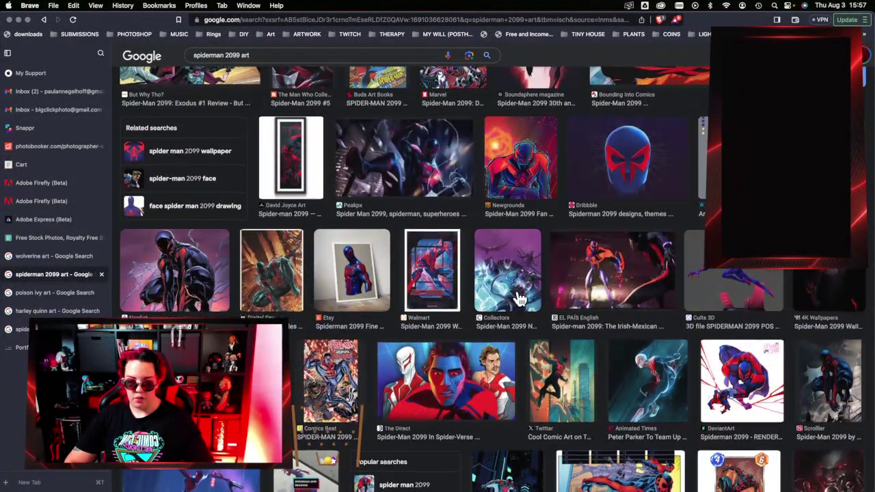
pyautogui.scroll(-4, 519, 299)
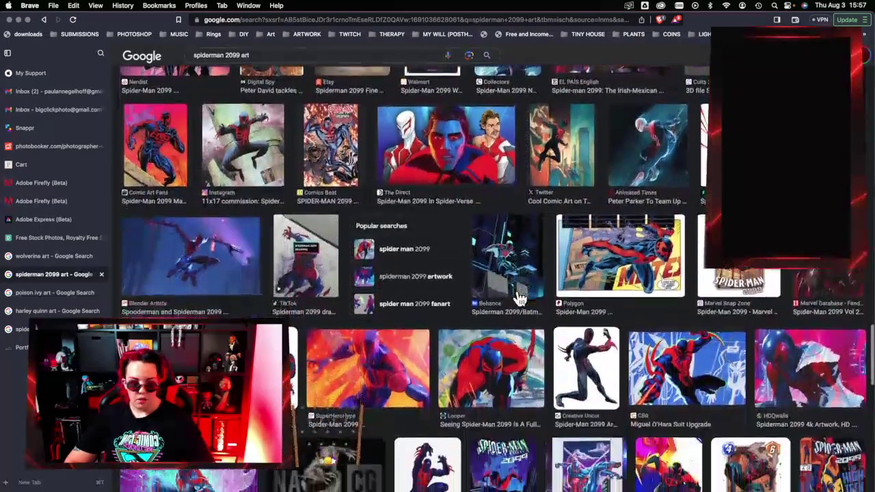
pyautogui.scroll(-3, 519, 299)
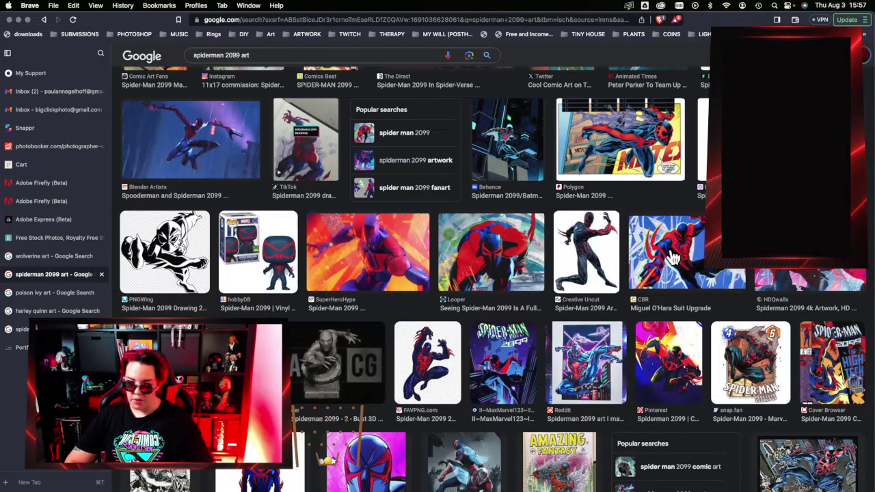
pyautogui.scroll(-5, 672, 256)
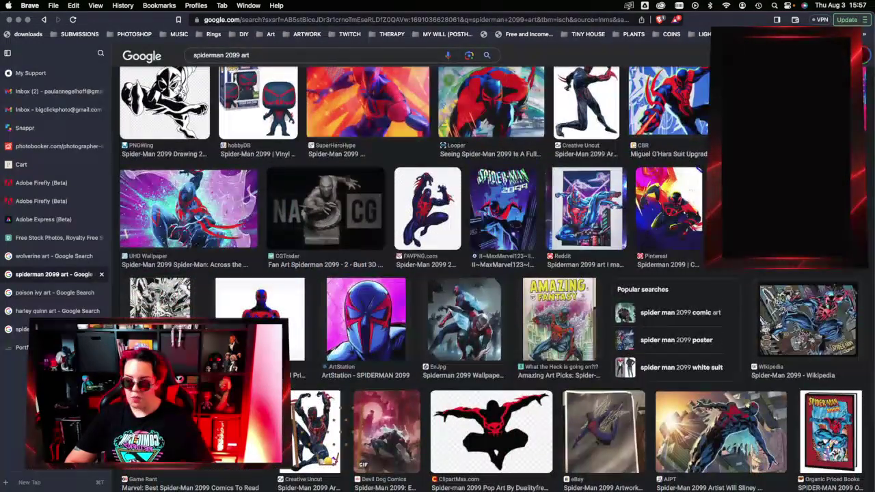
# Step: Switch to the portfolio tab, open bigclickphoto.com/cosplay and scroll down the gallery
pyautogui.click(22, 348)
pyautogui.scroll(-5, 377, 399)
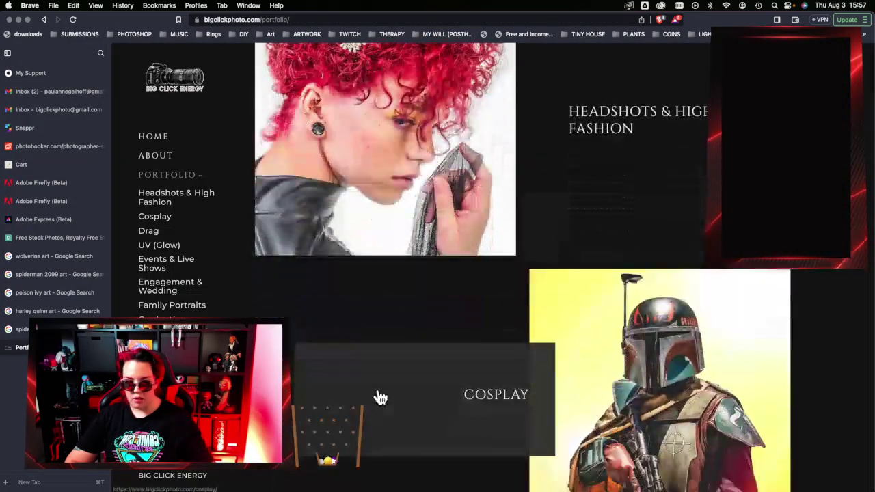
pyautogui.click(571, 429)
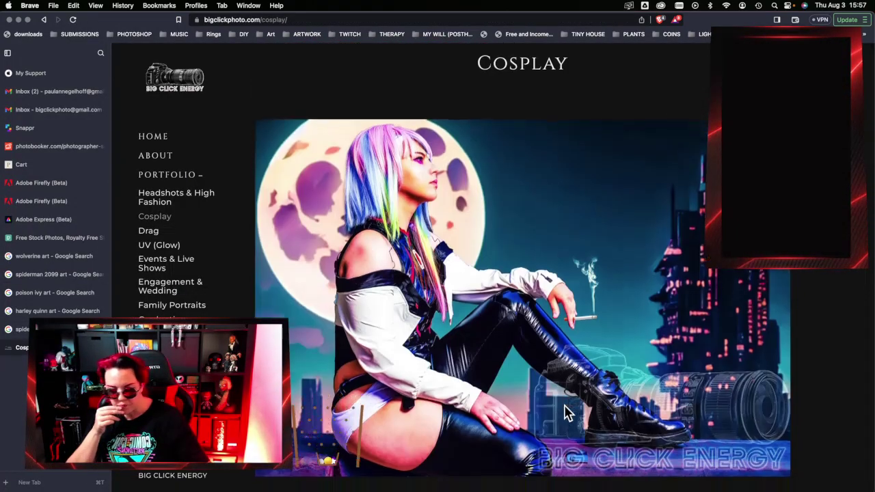
pyautogui.scroll(-15, 554, 426)
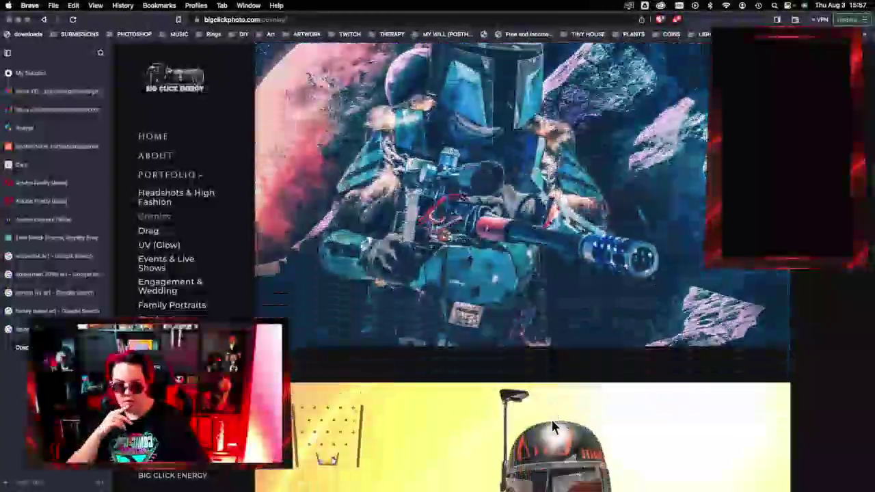
pyautogui.scroll(-15, 554, 427)
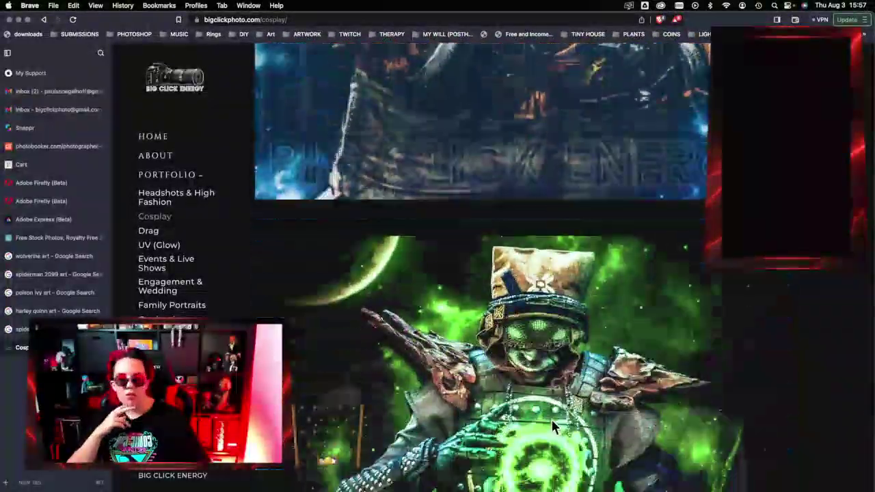
pyautogui.scroll(-15, 553, 426)
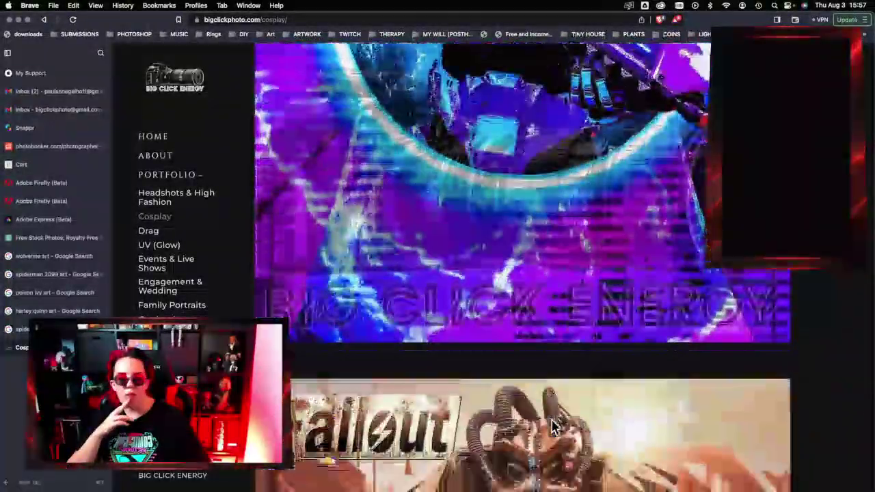
pyautogui.scroll(-15, 554, 427)
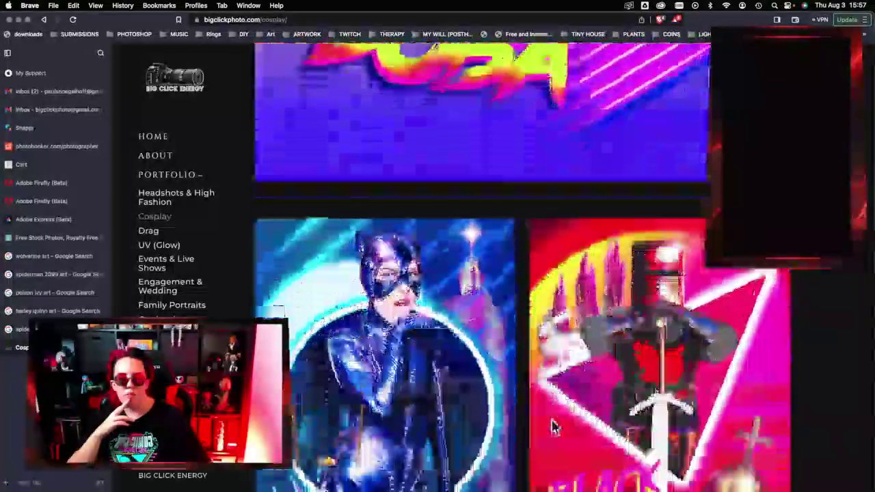
pyautogui.scroll(-15, 554, 427)
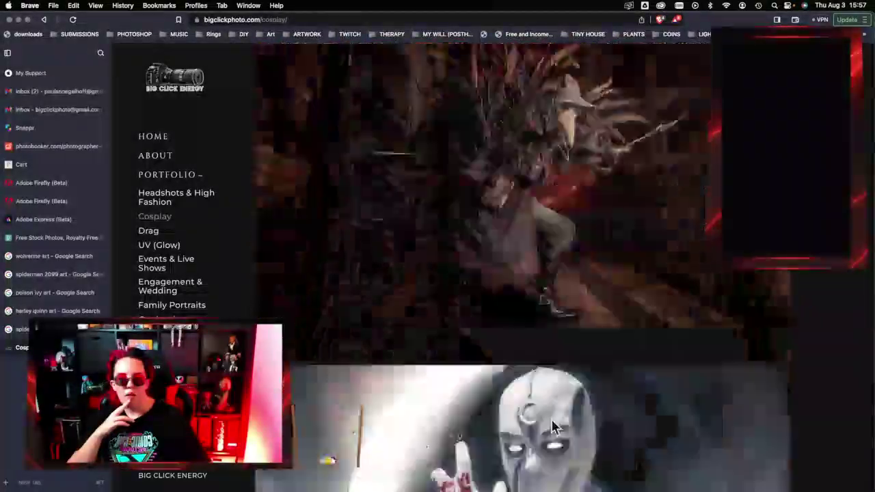
# Step: Look over the Spider-Man guitar and Ant-Man composites, then return to the spiderman 2099 art results
pyautogui.scroll(8, 552, 425)
pyautogui.scroll(-2, 553, 425)
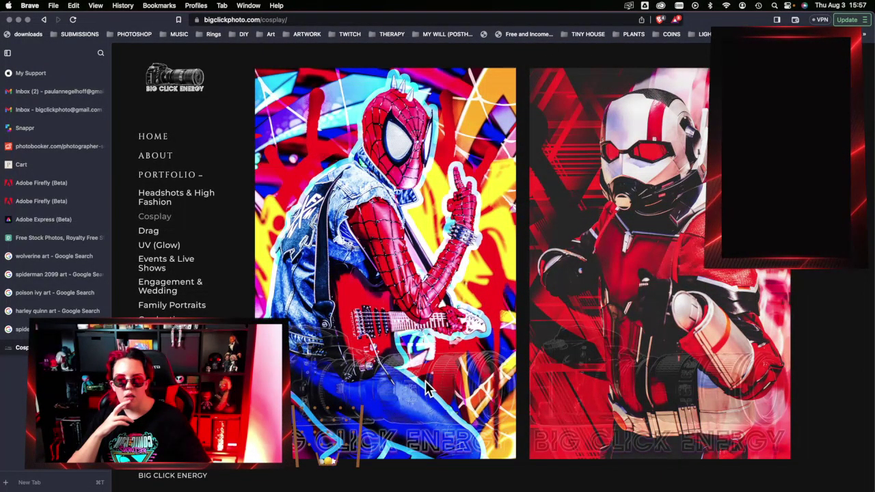
pyautogui.scroll(1, 224, 297)
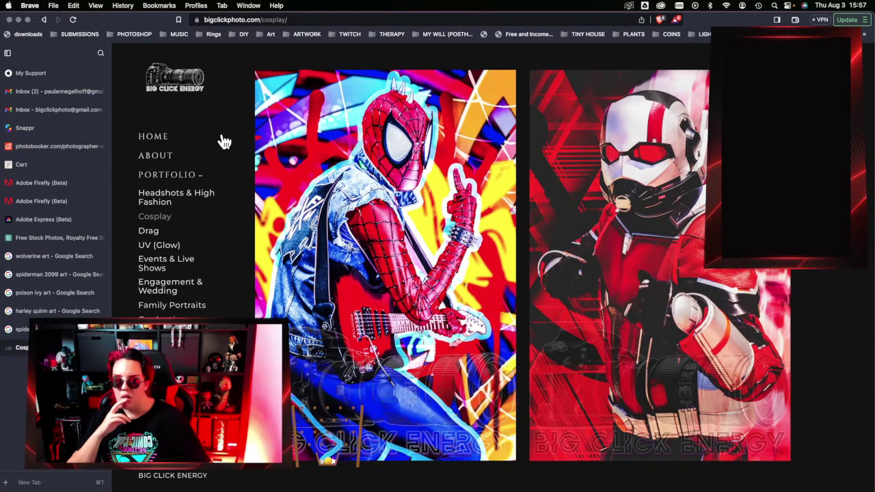
pyautogui.click(63, 273)
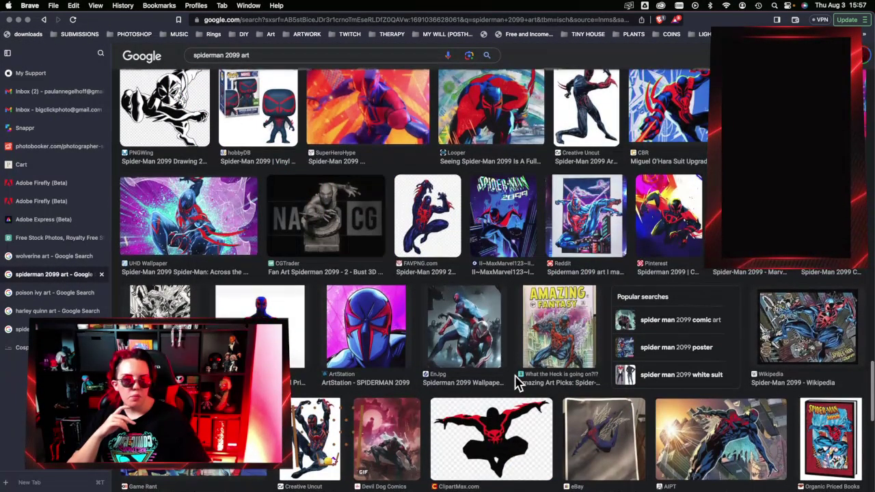
# Step: Scroll the spiderman 2099 art grid down to the Sketchfab 3D fan art, TeePublic posters and Vinyl Soda figure
pyautogui.scroll(-4, 516, 385)
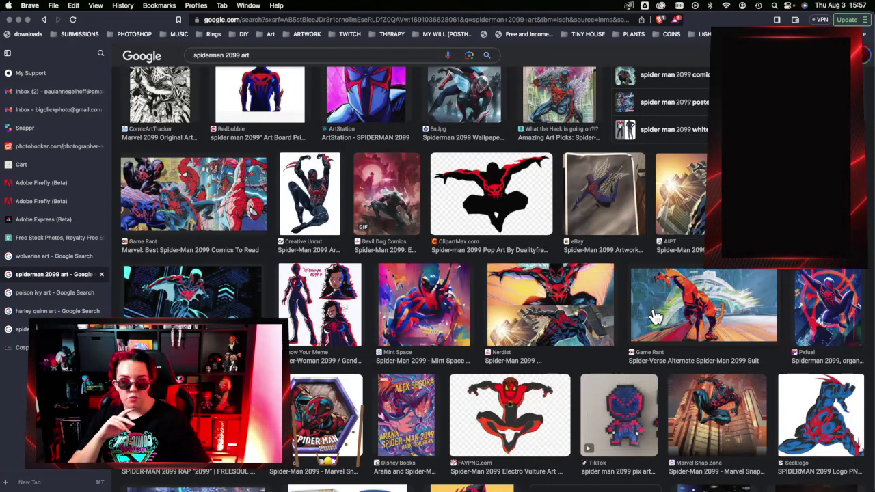
pyautogui.scroll(-4, 655, 316)
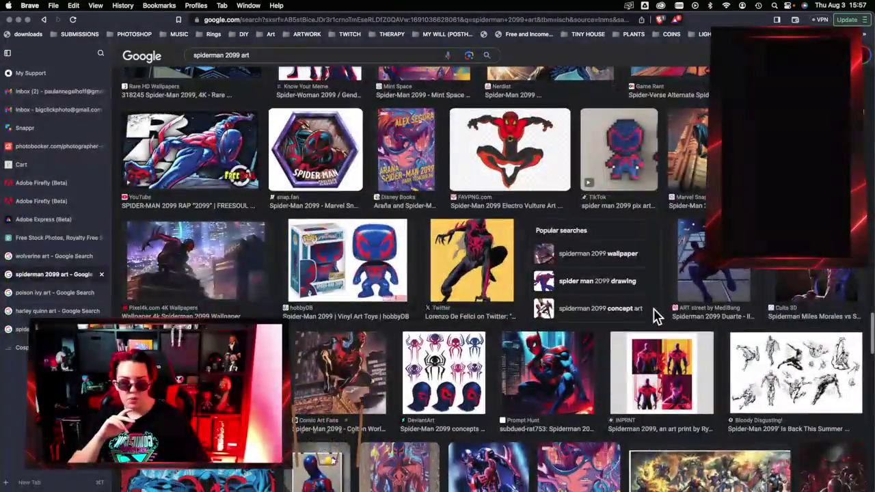
pyautogui.scroll(-2, 654, 317)
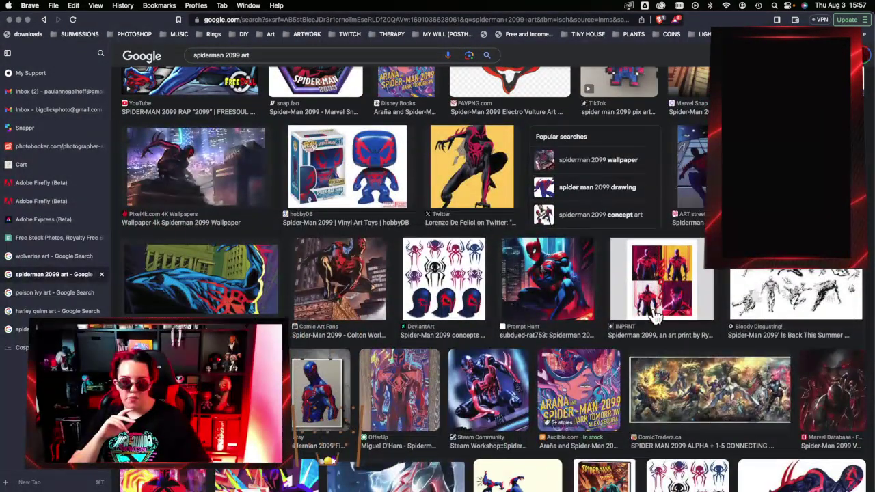
pyautogui.scroll(-2, 655, 316)
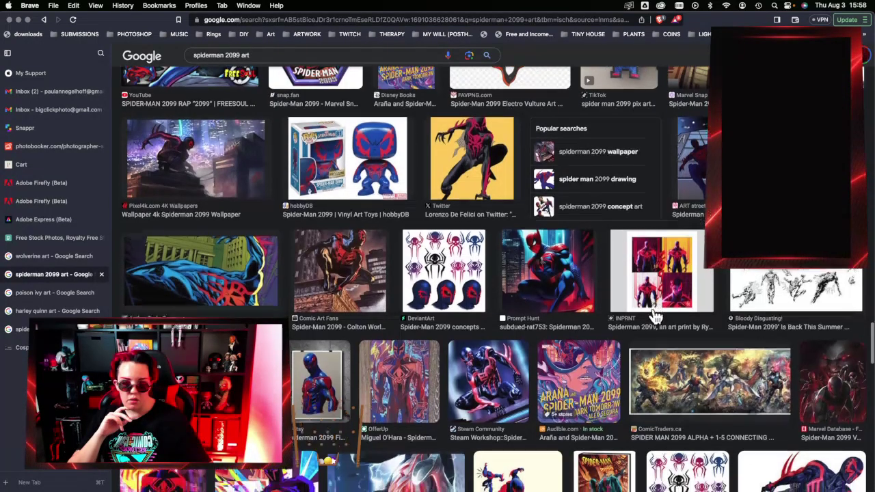
pyautogui.scroll(-4, 655, 316)
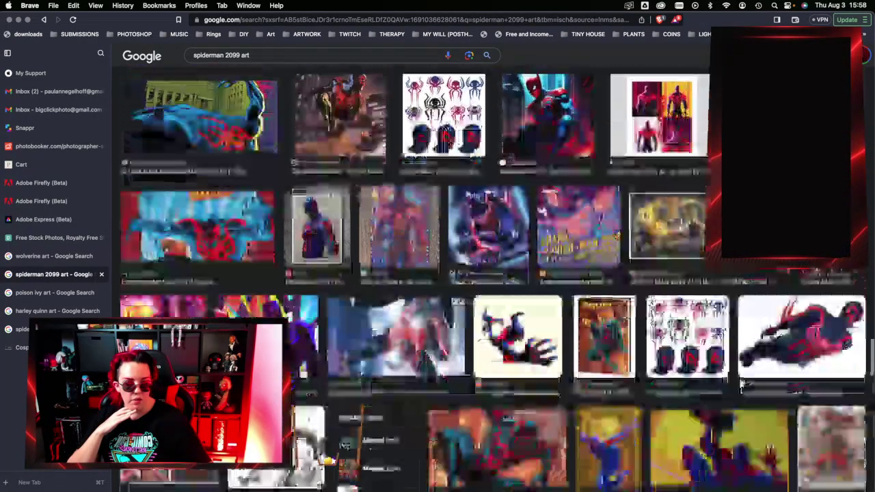
pyautogui.scroll(-4, 655, 316)
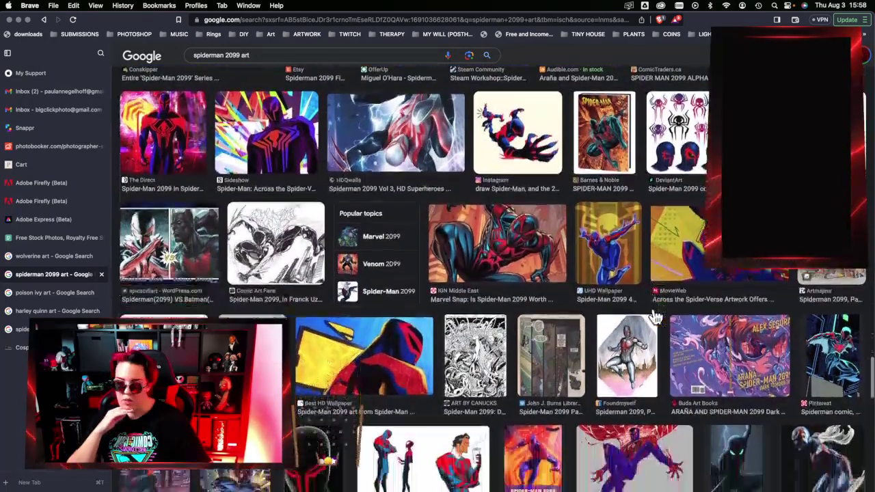
pyautogui.scroll(-4, 655, 316)
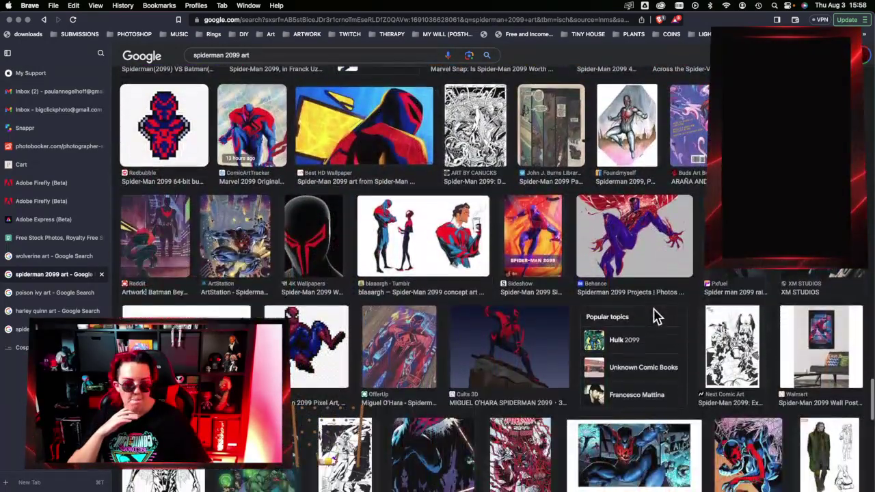
pyautogui.scroll(-2, 655, 316)
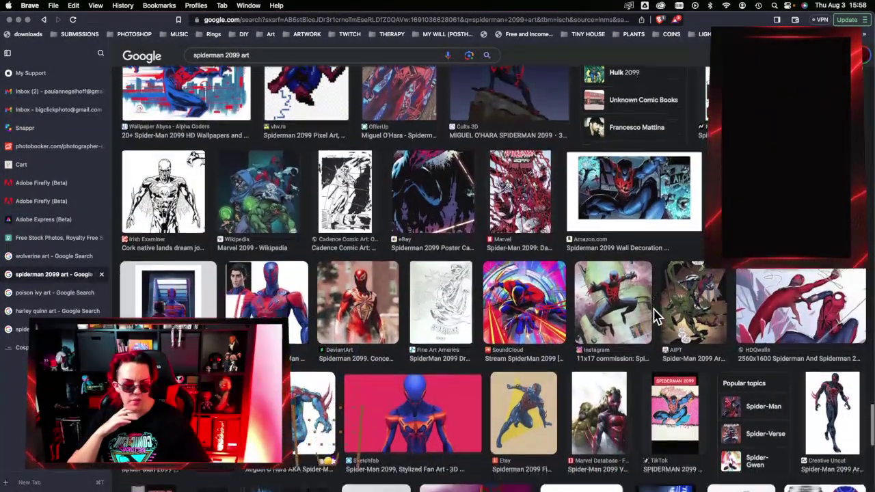
pyautogui.scroll(-4, 655, 317)
pyautogui.scroll(-3, 655, 316)
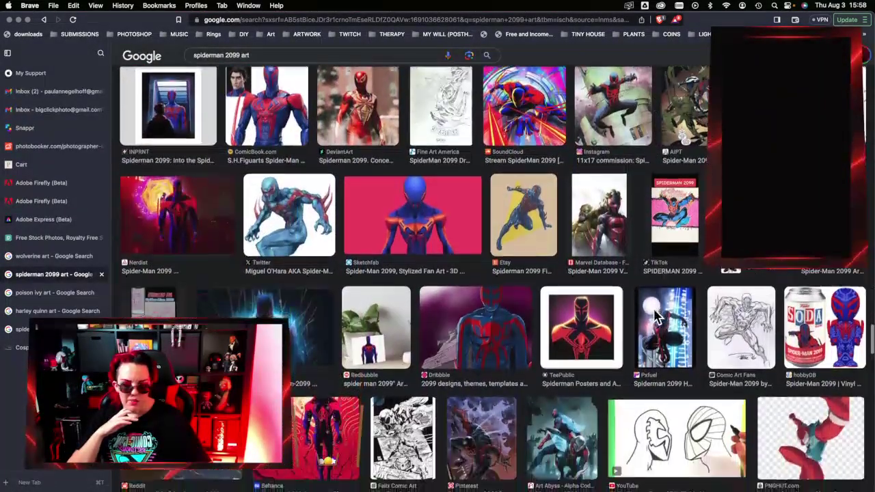
pyautogui.scroll(4, 655, 317)
pyautogui.scroll(1, 654, 316)
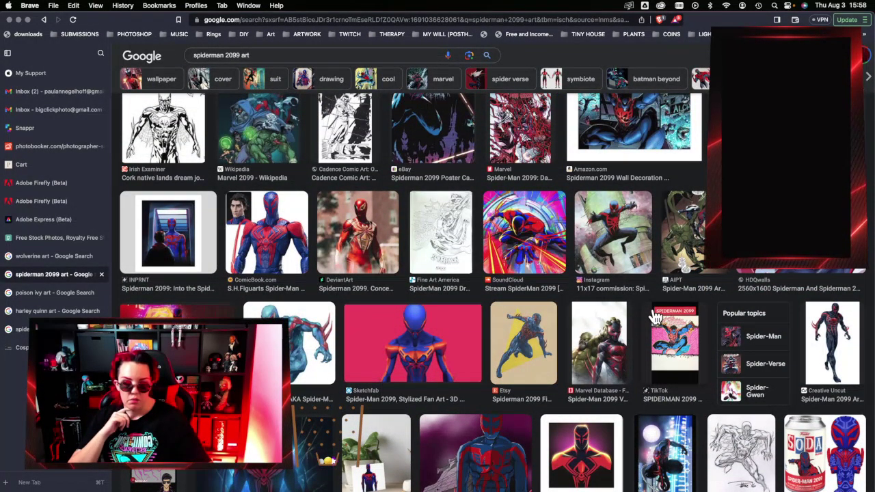
pyautogui.scroll(-2, 654, 316)
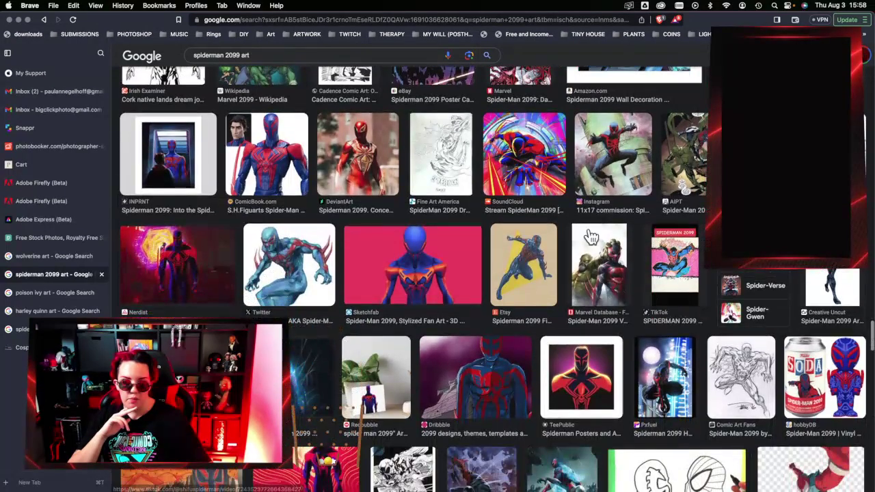
# Step: Preview the SoundCloud Spider-Man 2099 image, then scroll further to a Peakpx image preview
pyautogui.click(538, 171)
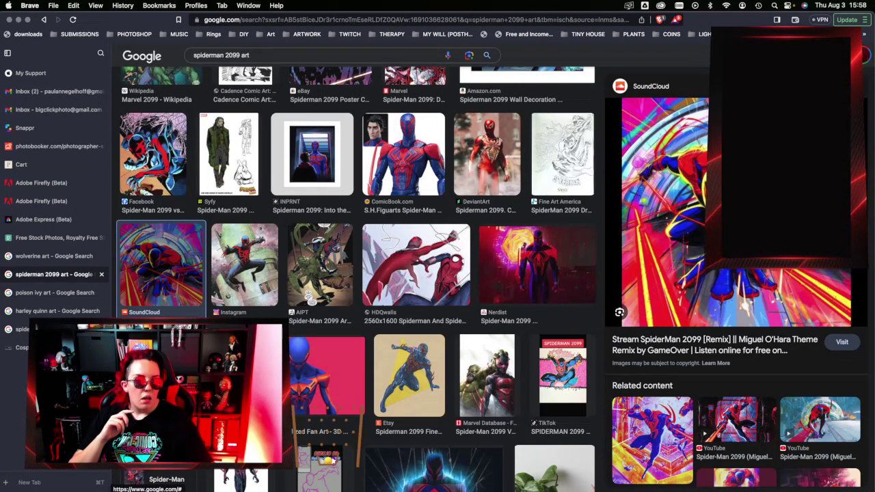
pyautogui.click(852, 86)
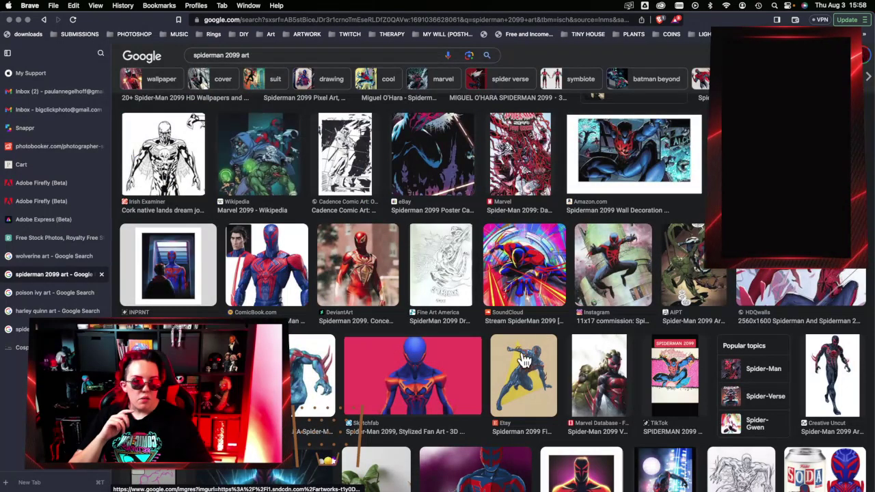
pyautogui.scroll(-5, 523, 360)
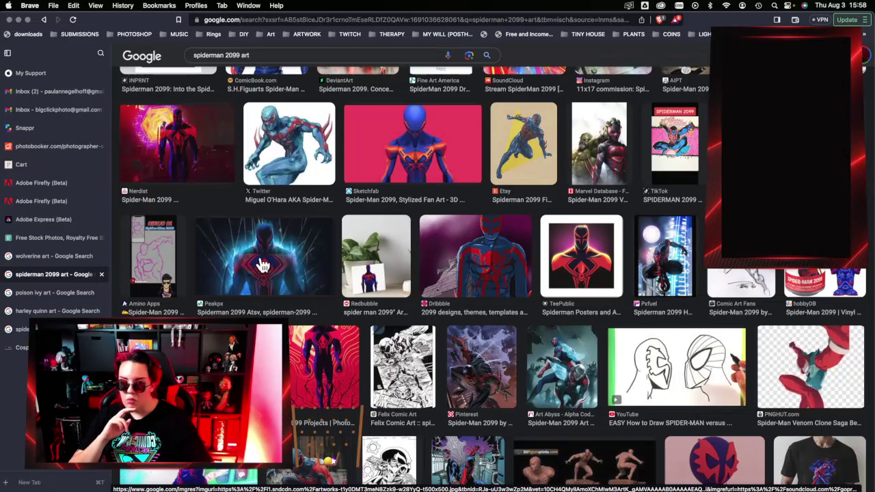
pyautogui.scroll(-5, 467, 403)
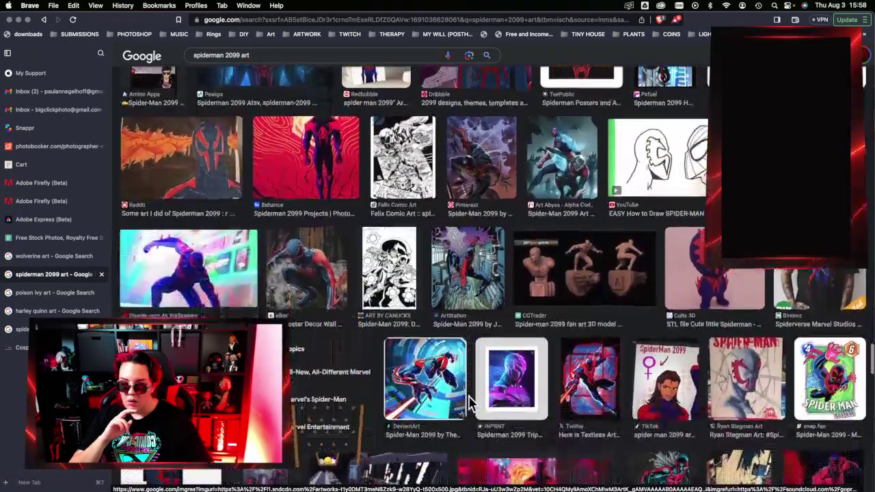
pyautogui.scroll(-5, 467, 403)
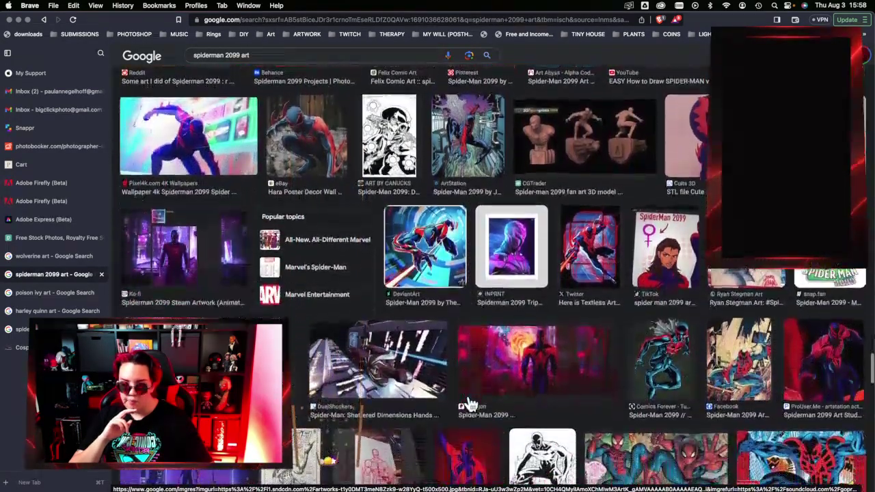
pyautogui.scroll(-5, 468, 403)
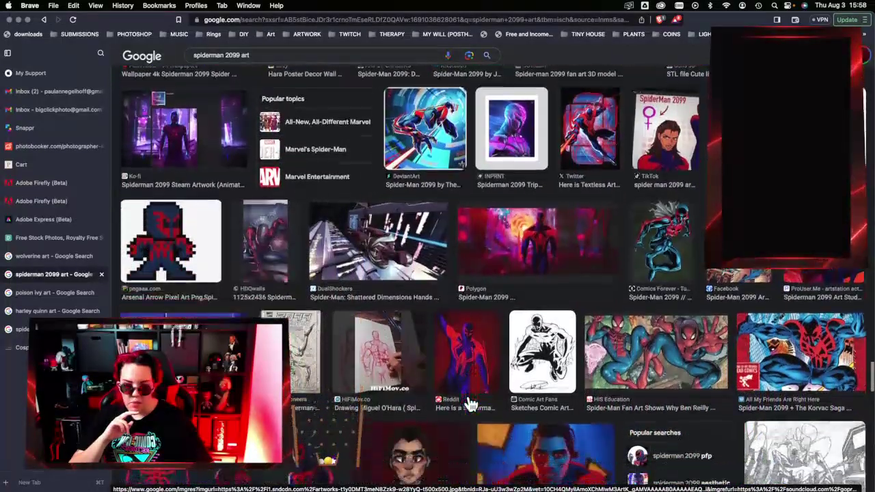
pyautogui.scroll(-1, 469, 404)
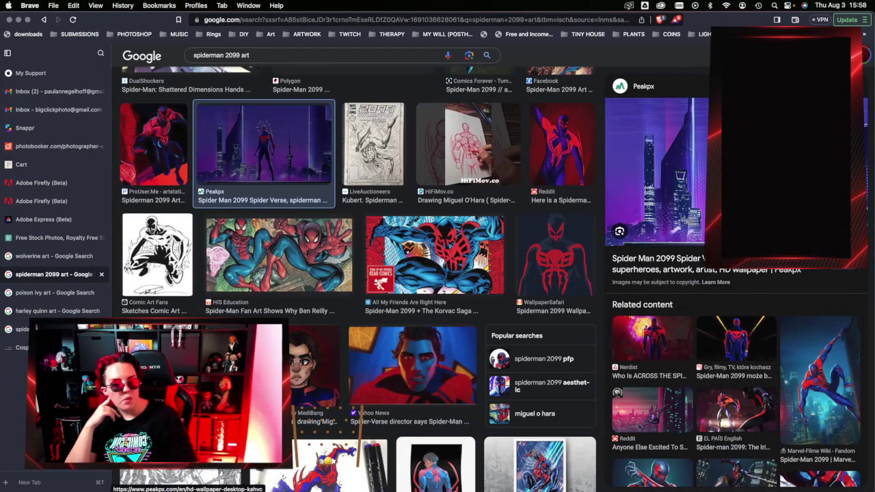
pyautogui.scroll(-1, 588, 142)
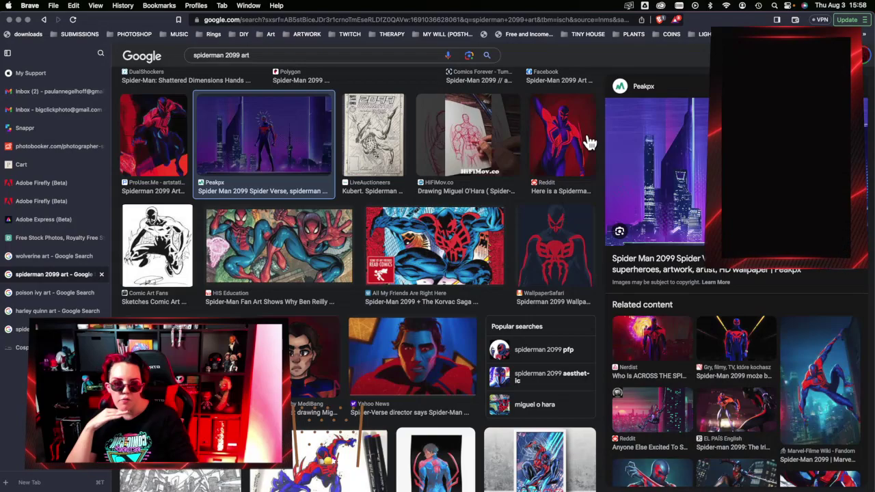
pyautogui.scroll(-1, 591, 143)
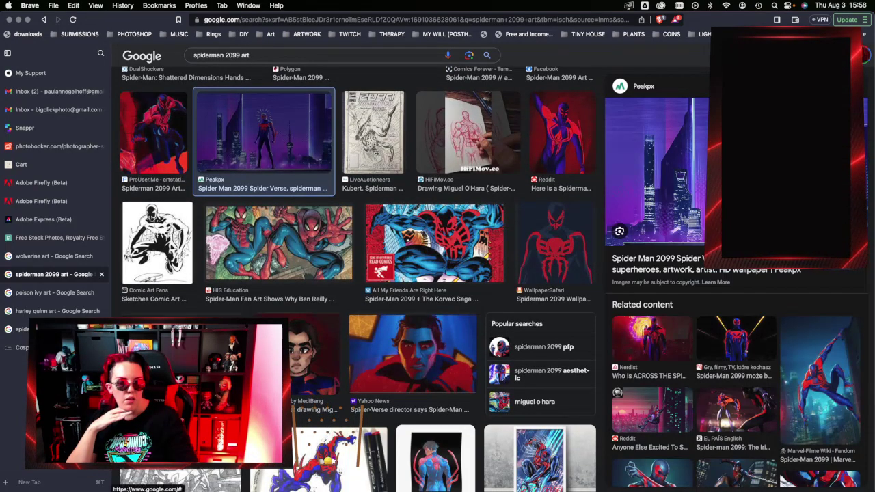
# Step: Close the Peakpx preview and keep scrolling through the spiderman 2099 art results
pyautogui.press('Escape')
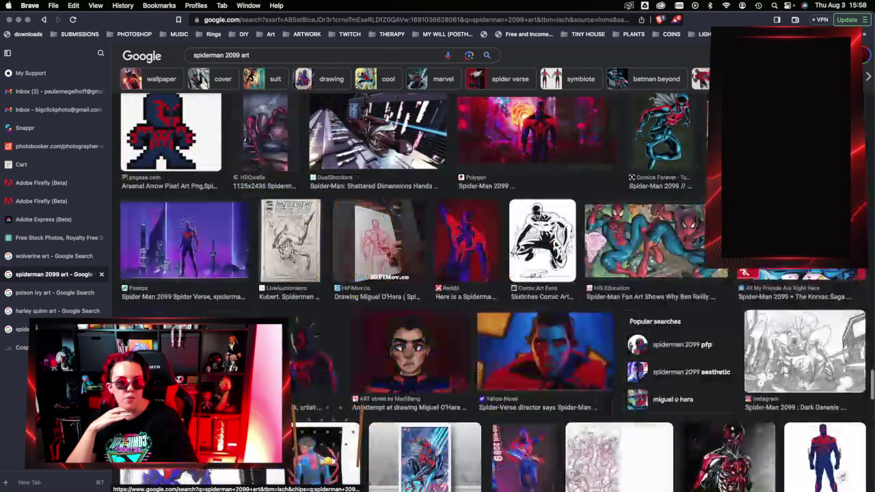
pyautogui.scroll(-5, 362, 399)
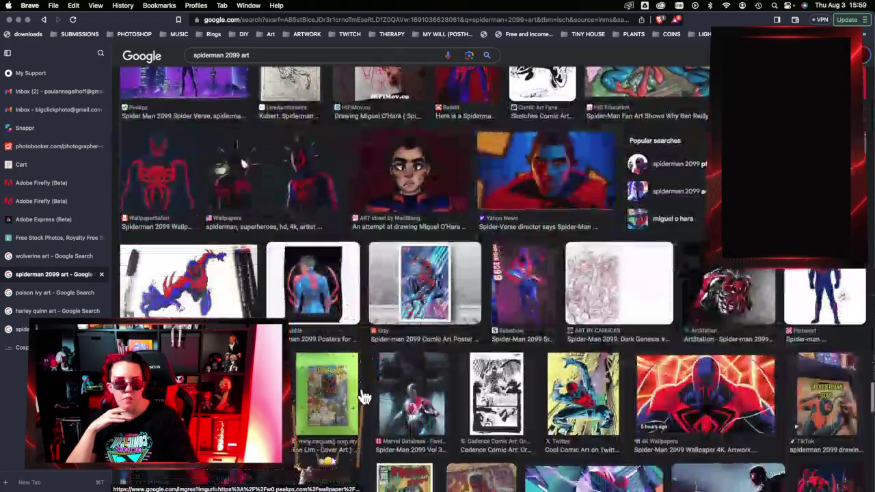
pyautogui.scroll(-1, 365, 398)
pyautogui.scroll(-3, 364, 398)
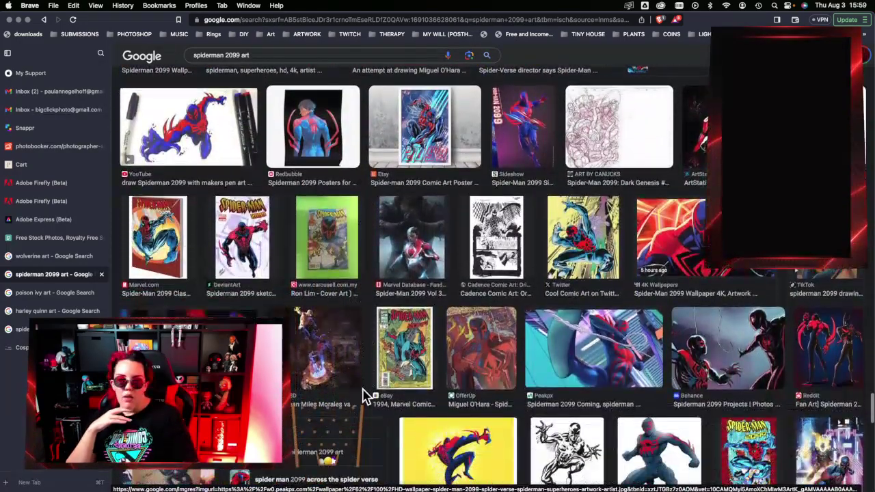
pyautogui.scroll(8, 362, 396)
# Step: Preview the dark Spider-Man 2099 wallpaper and browse its related images
pyautogui.click(249, 242)
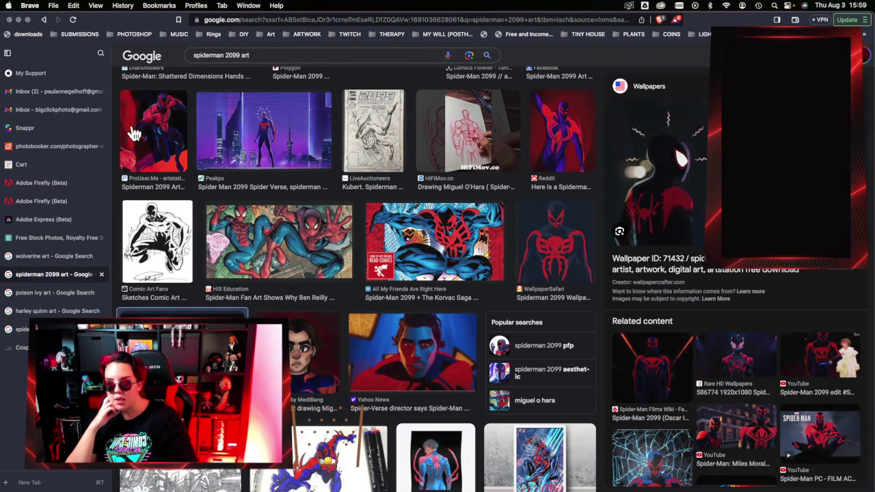
pyautogui.scroll(-5, 632, 342)
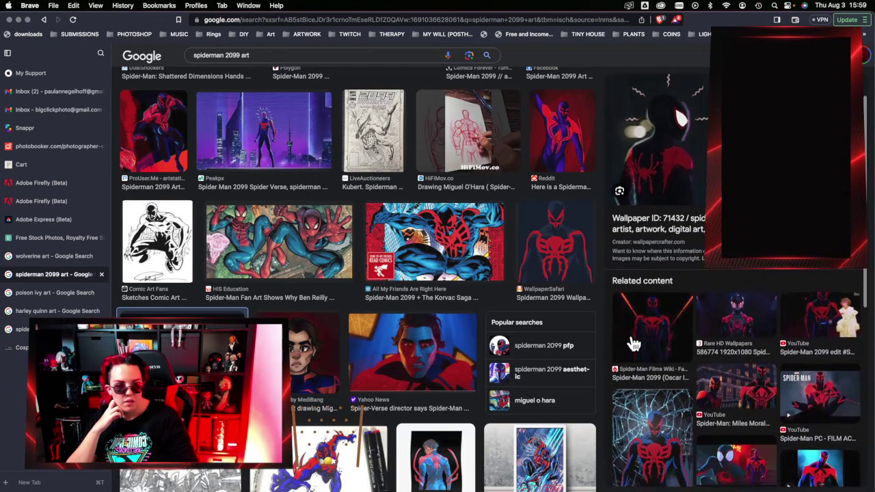
pyautogui.scroll(-5, 632, 342)
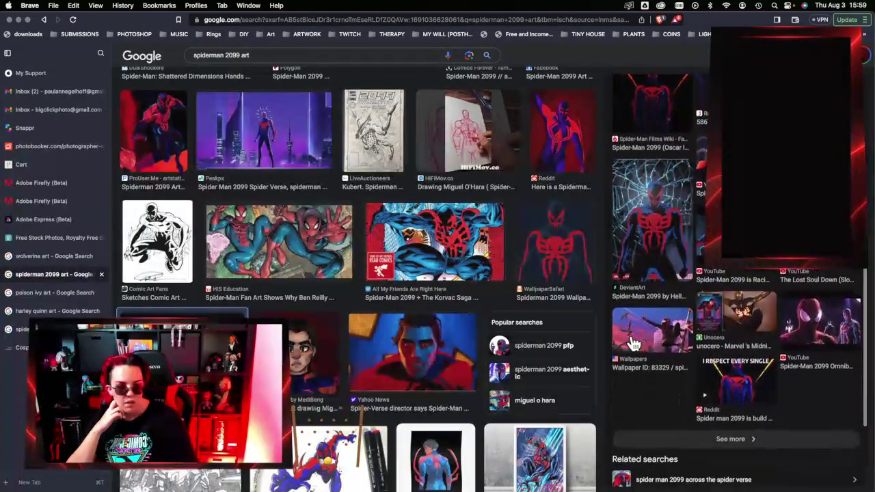
pyautogui.scroll(-1, 404, 390)
pyautogui.scroll(-10, 403, 389)
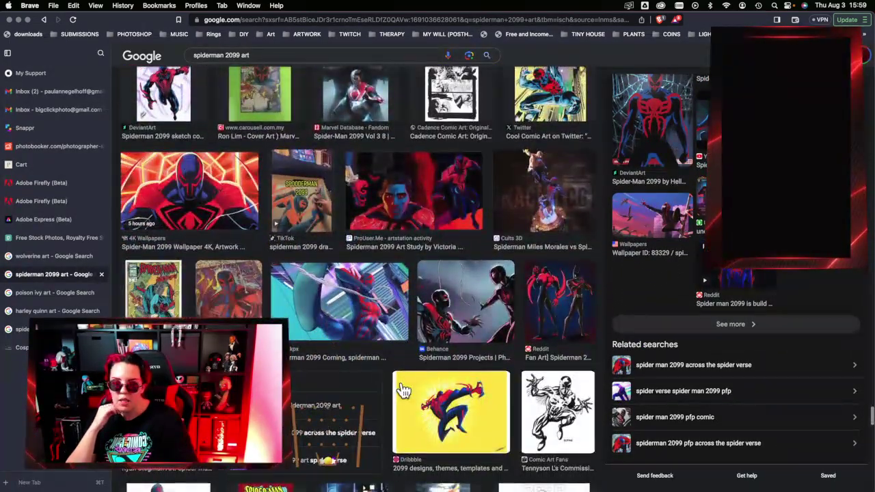
# Step: Scroll the results grid down to Rick Leonardi comic art and Spider-Man 2099 Vol 1 covers
pyautogui.scroll(-3, 403, 390)
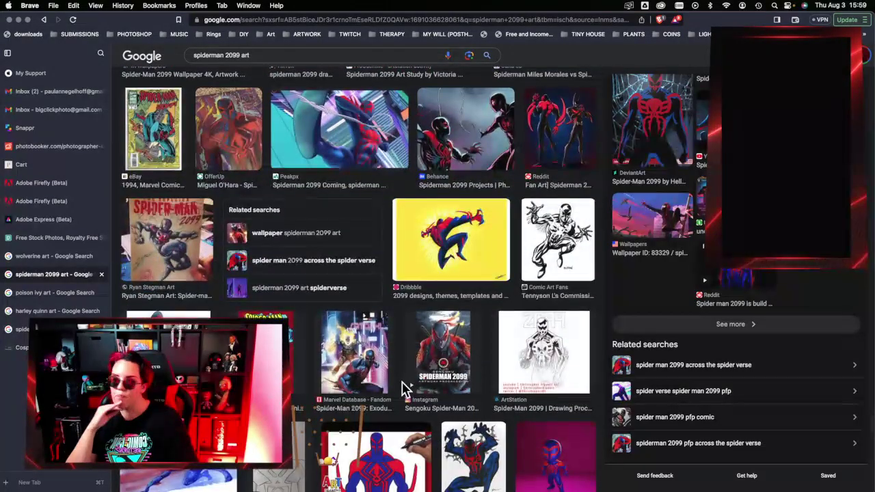
pyautogui.scroll(-3, 404, 390)
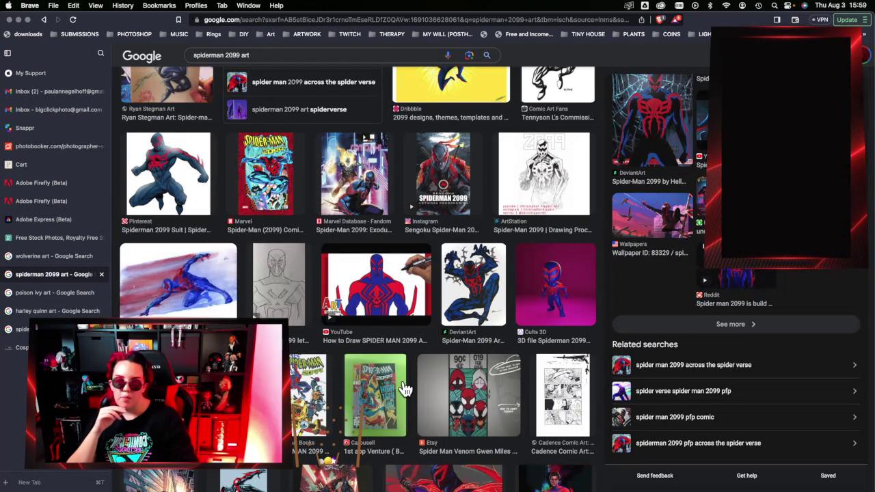
pyautogui.scroll(-3, 494, 389)
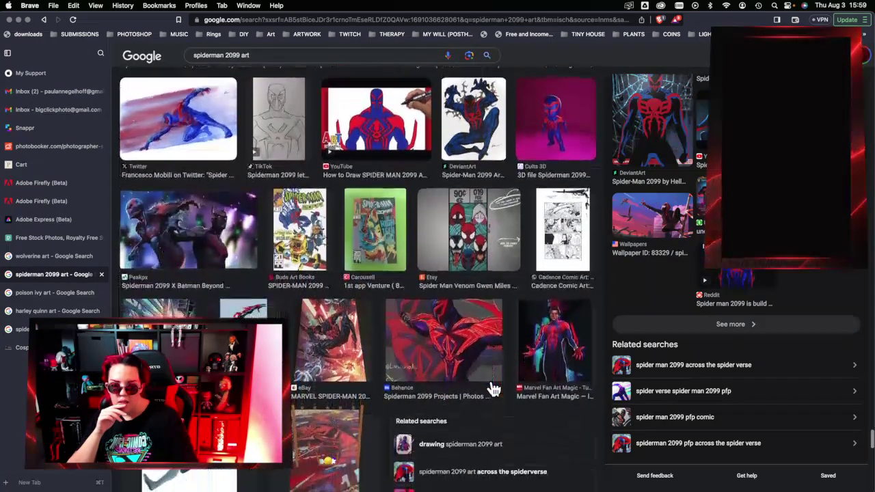
pyautogui.scroll(-7, 493, 389)
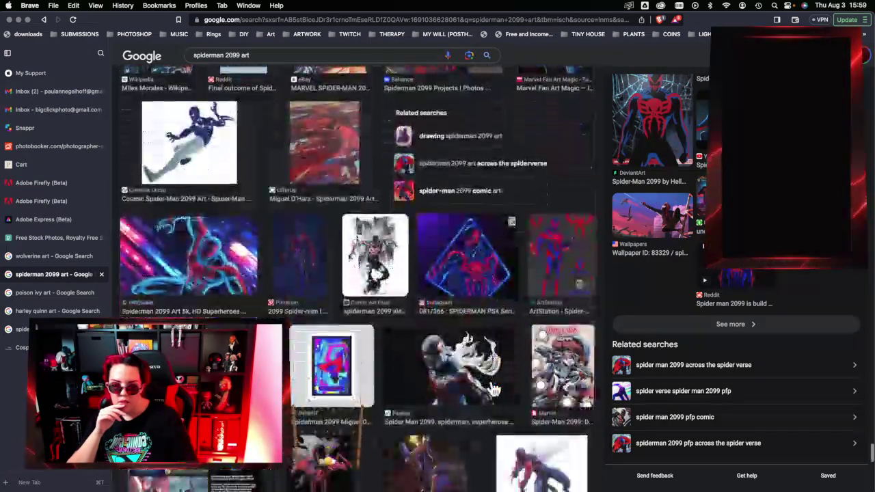
pyautogui.scroll(1, 493, 388)
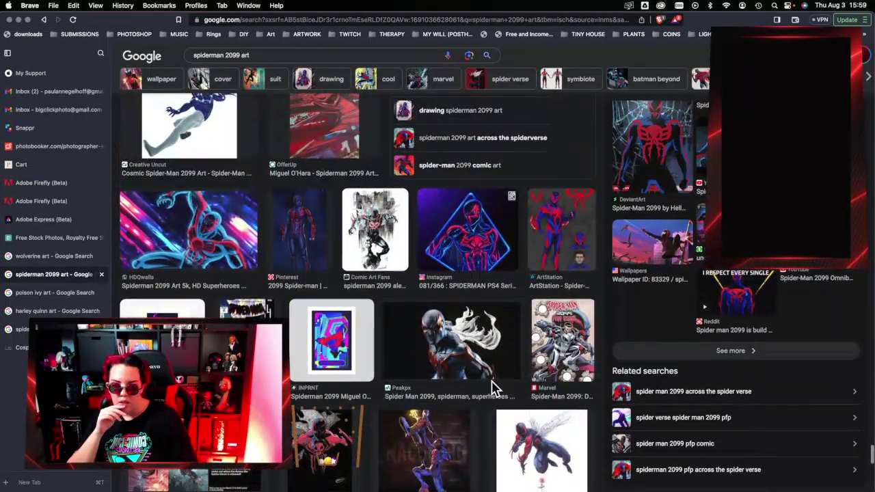
pyautogui.scroll(-1, 493, 388)
pyautogui.scroll(-4, 493, 390)
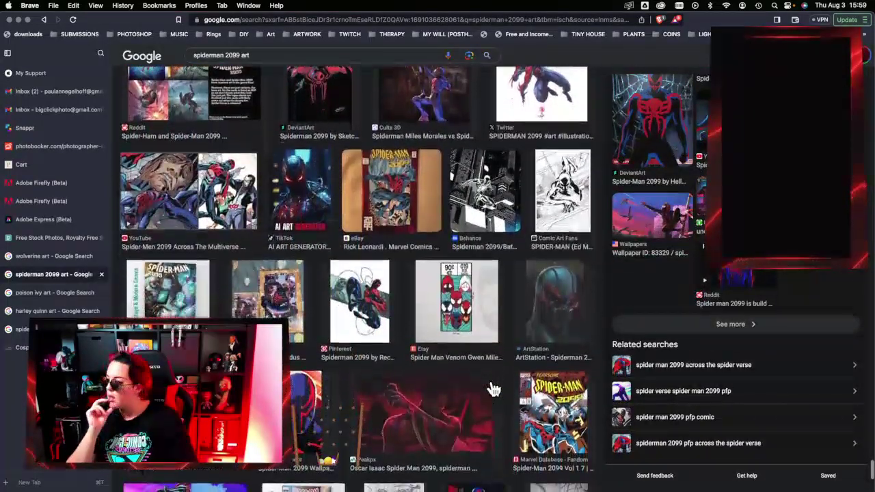
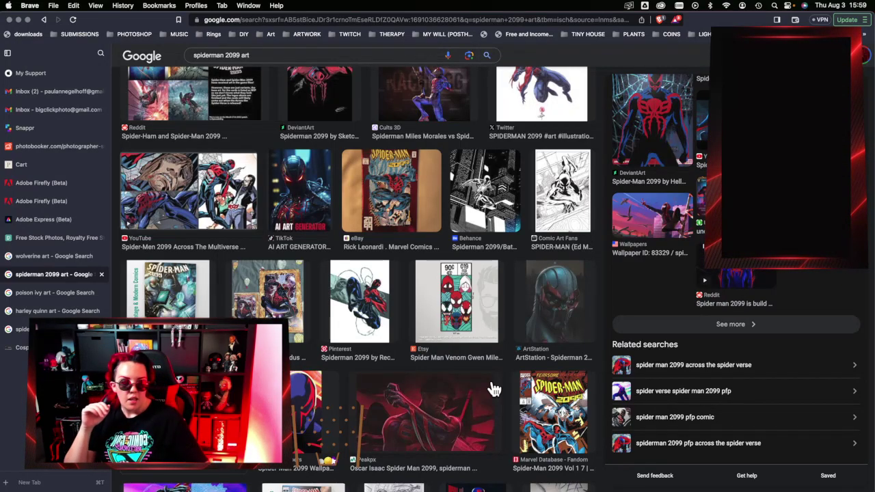
# Step: Preview the colourful Spider-Verse artwork, then scroll back through the results
pyautogui.scroll(-3, 489, 304)
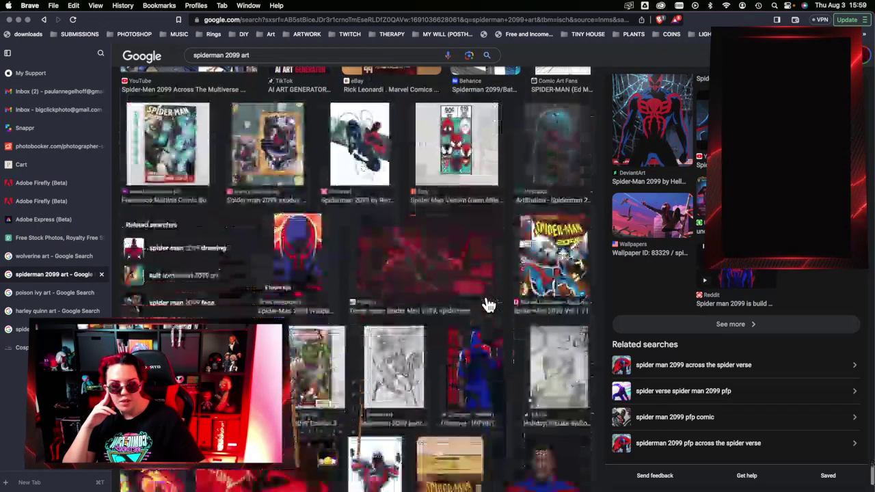
pyautogui.scroll(-3, 489, 304)
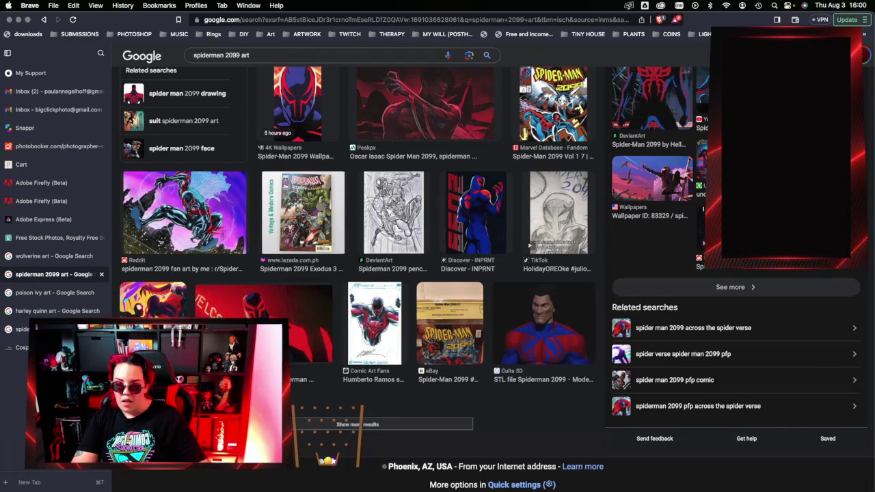
pyautogui.click(153, 299)
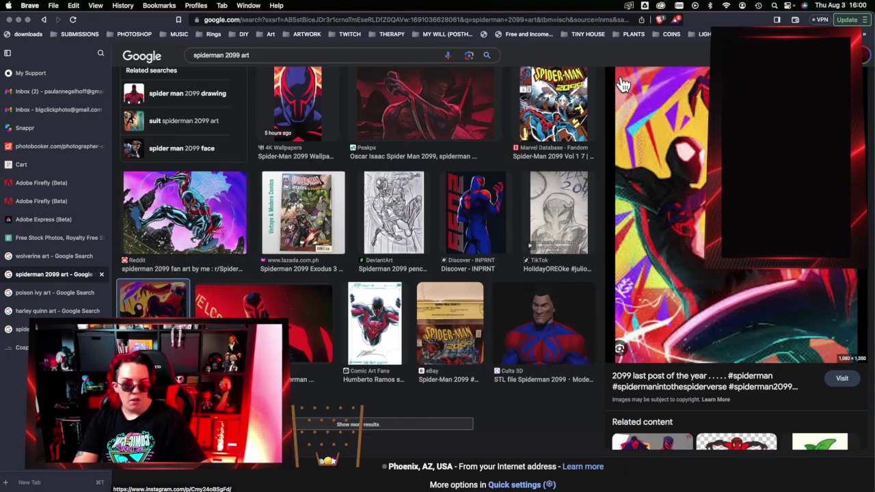
pyautogui.scroll(-2, 506, 410)
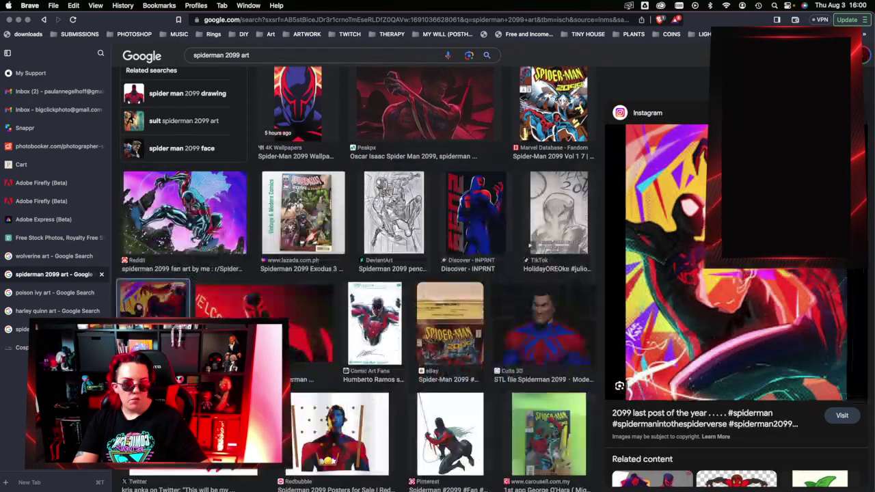
pyautogui.press('Escape')
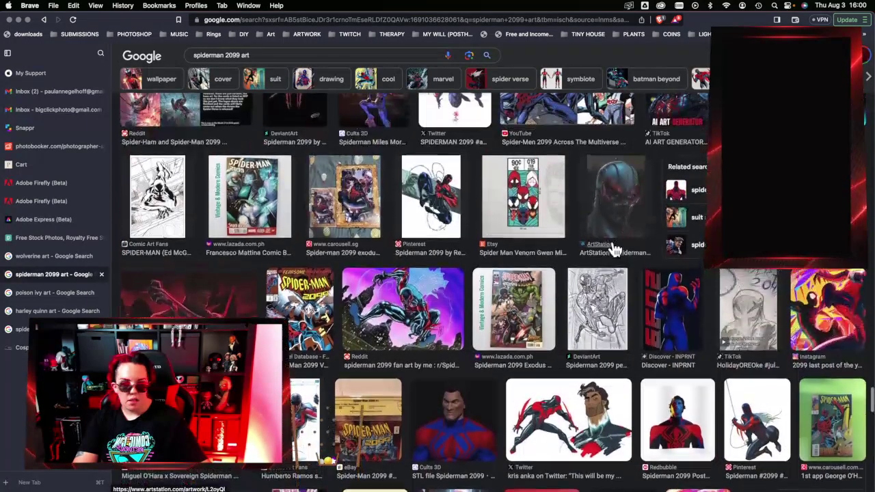
pyautogui.scroll(5, 613, 247)
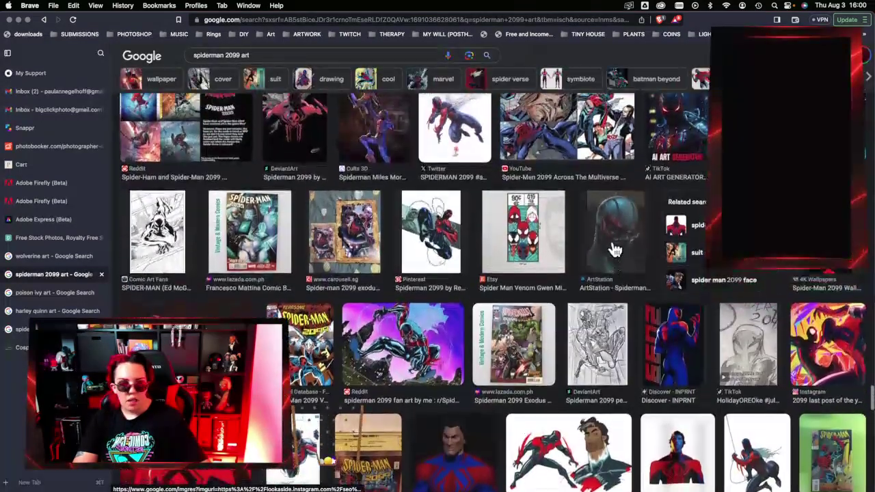
pyautogui.scroll(2, 615, 250)
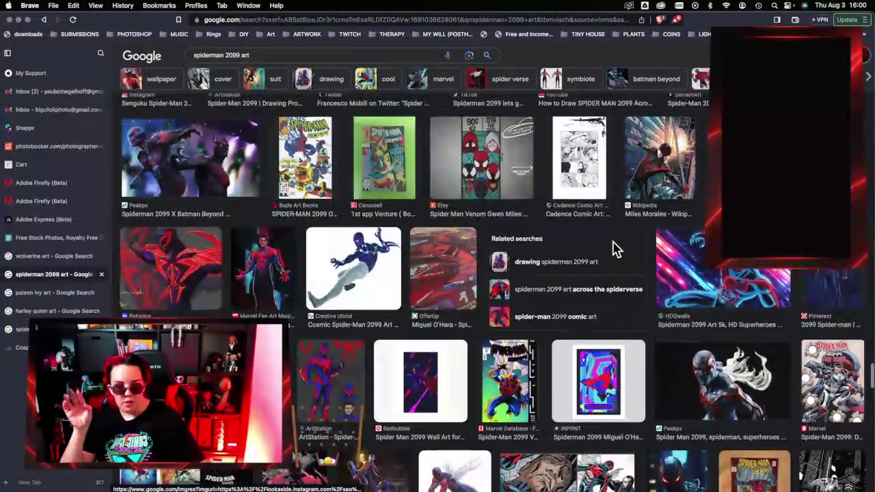
pyautogui.scroll(4, 613, 248)
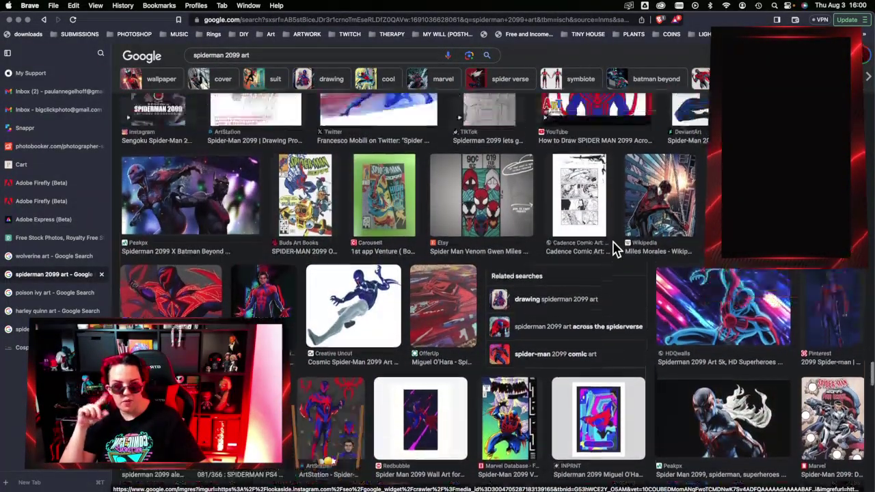
pyautogui.scroll(5, 615, 250)
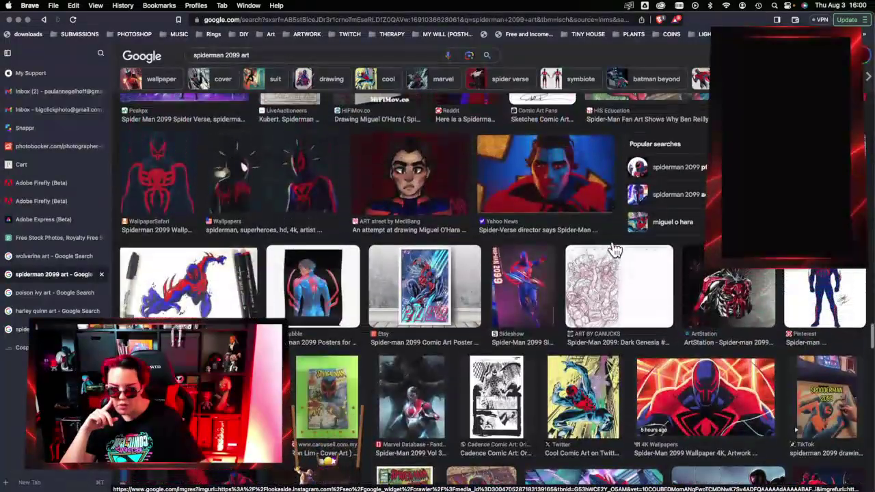
pyautogui.scroll(2, 613, 248)
pyautogui.scroll(2, 613, 250)
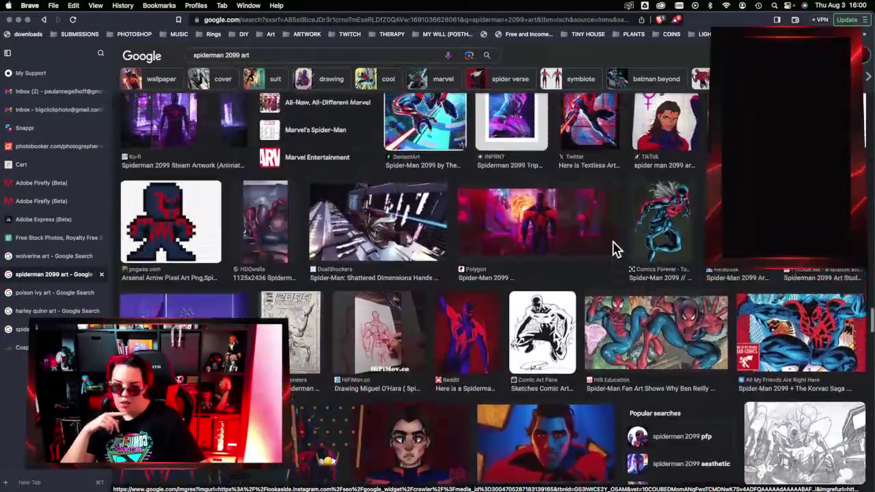
pyautogui.scroll(-2, 613, 250)
pyautogui.scroll(-1, 492, 285)
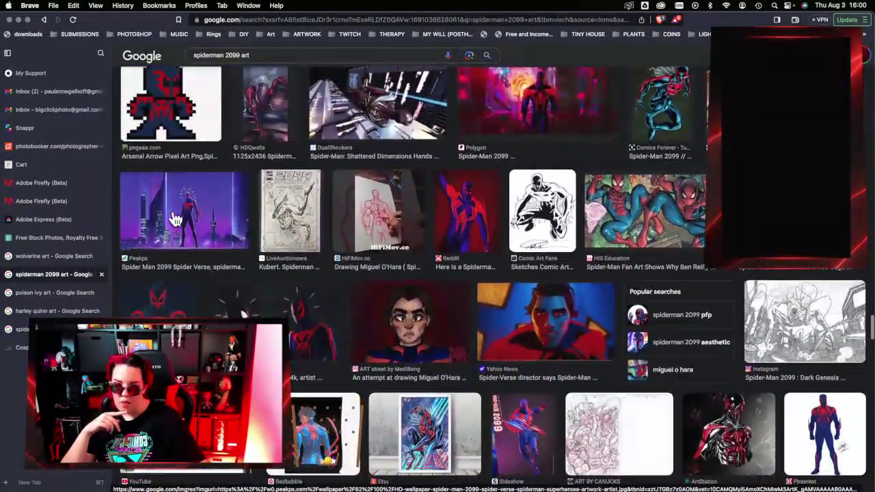
# Step: Switch to the 'poison ivy art' results and preview the Poison Ivy #1 variant cover
pyautogui.click(72, 294)
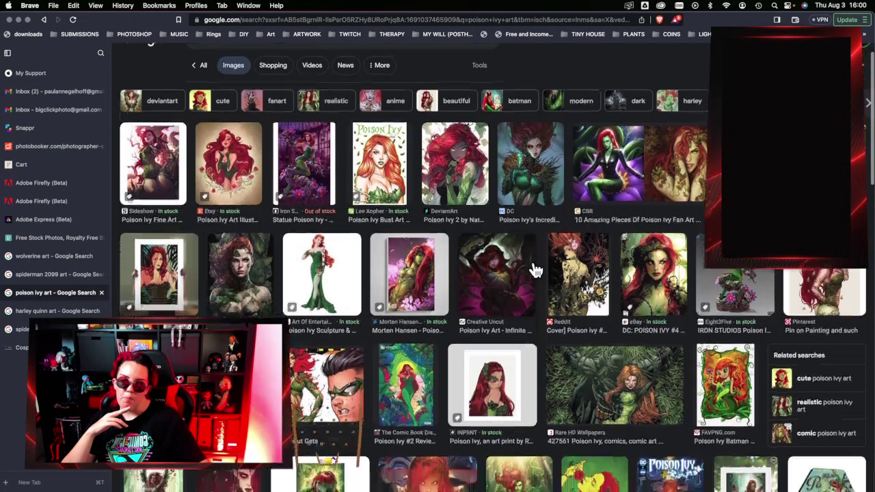
pyautogui.scroll(-4, 535, 270)
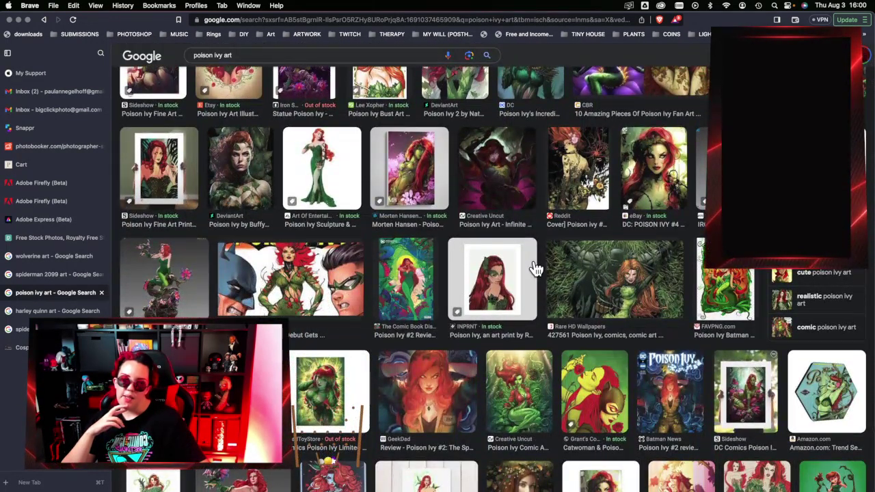
pyautogui.click(579, 193)
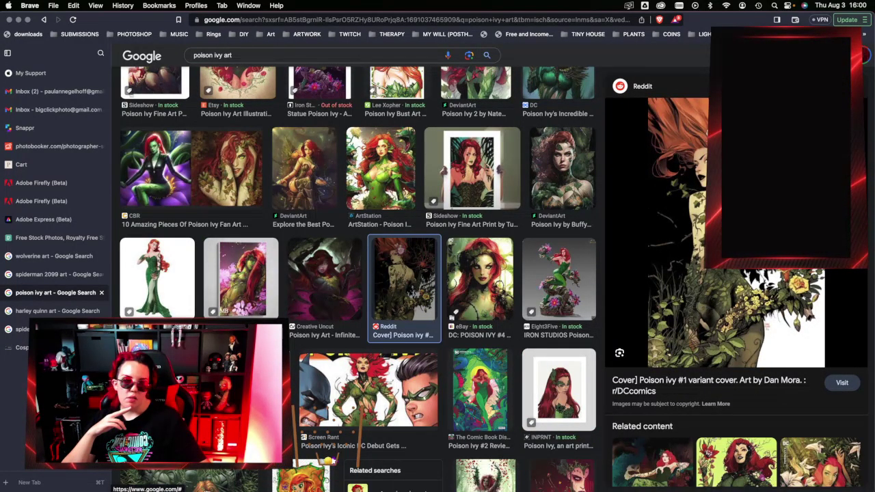
pyautogui.press('Escape')
# Step: Preview the Batman & Robin Poison Ivy concept art and Atagun Ilhan's Poison Ivy comic art
pyautogui.scroll(-3, 345, 354)
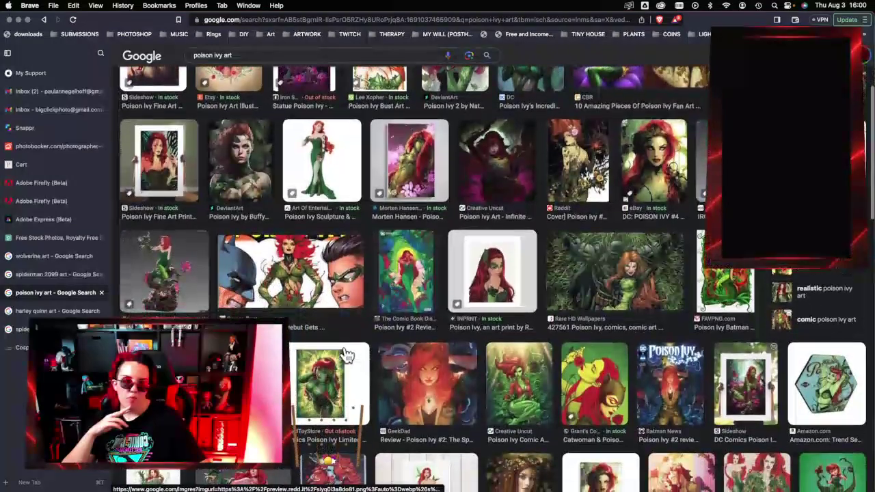
pyautogui.scroll(-5, 670, 451)
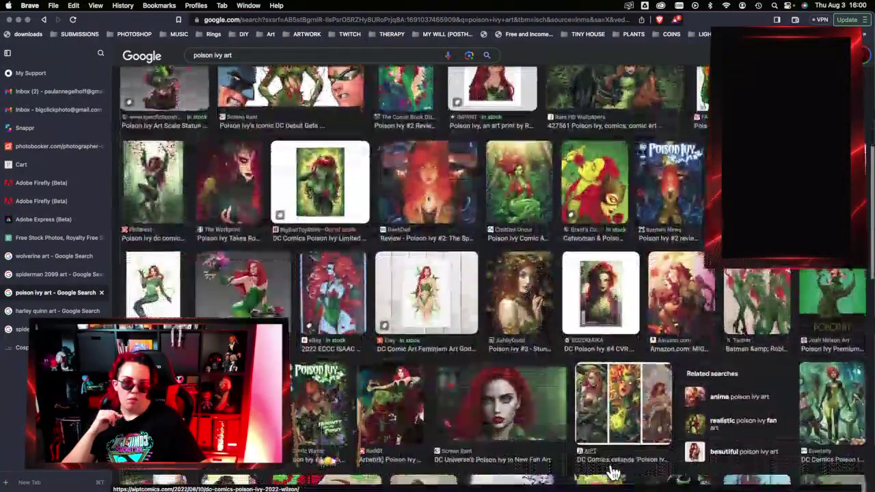
pyautogui.scroll(-4, 562, 479)
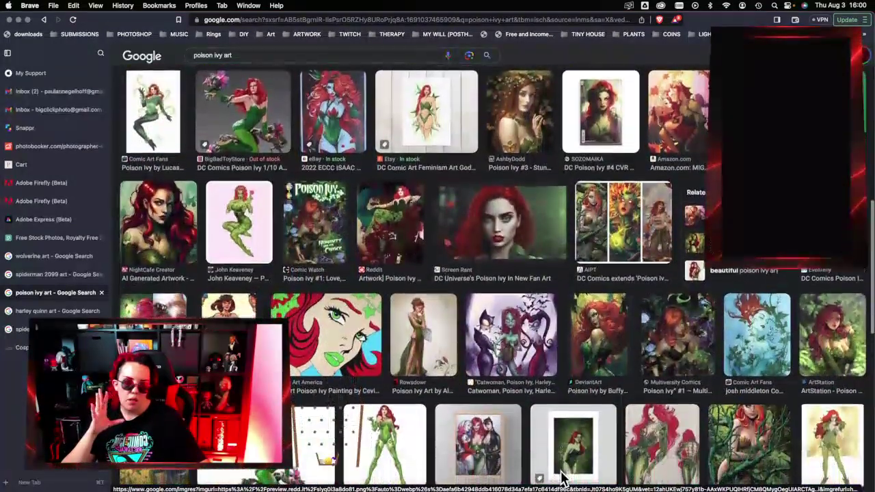
pyautogui.click(745, 109)
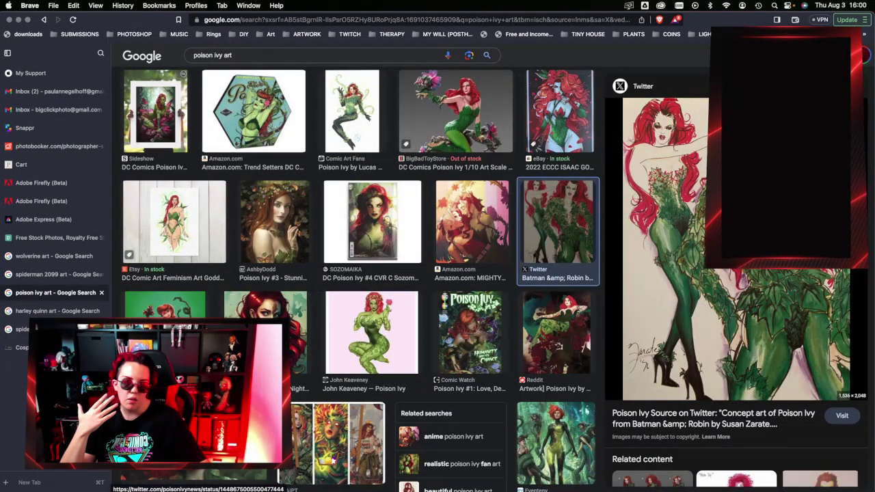
pyautogui.press('Escape')
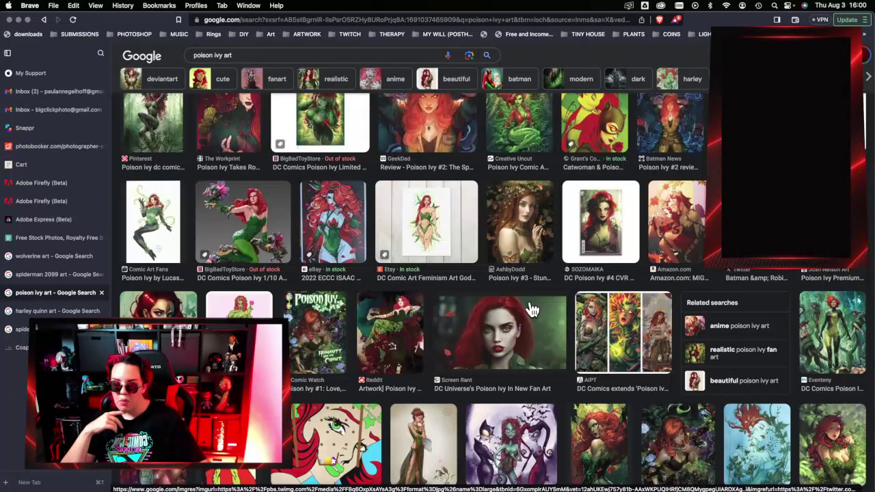
pyautogui.scroll(-7, 532, 310)
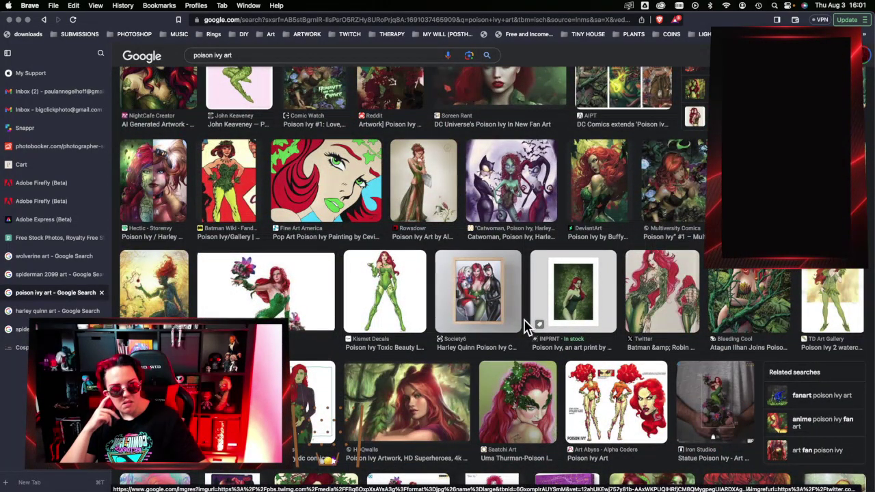
pyautogui.click(781, 308)
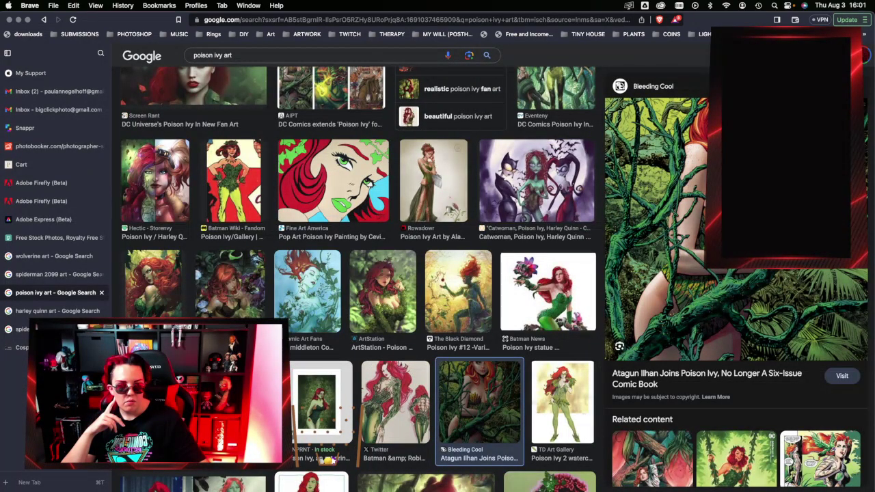
pyautogui.press('Escape')
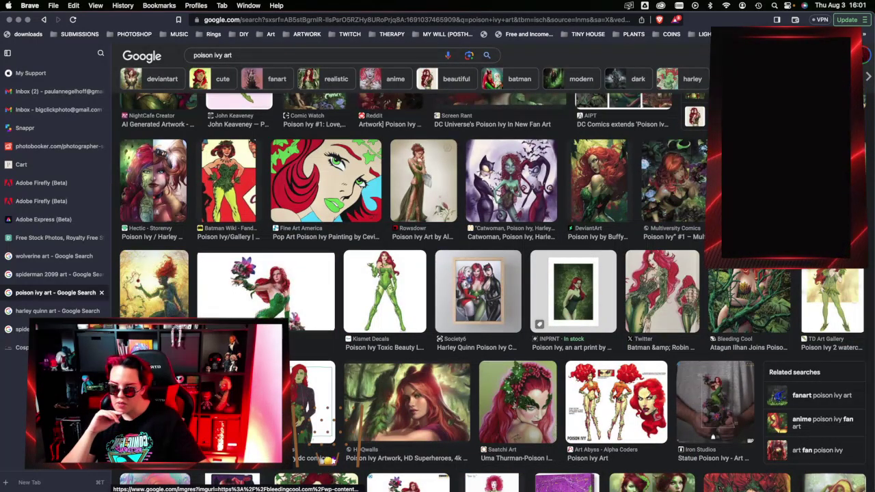
pyautogui.scroll(-3, 588, 244)
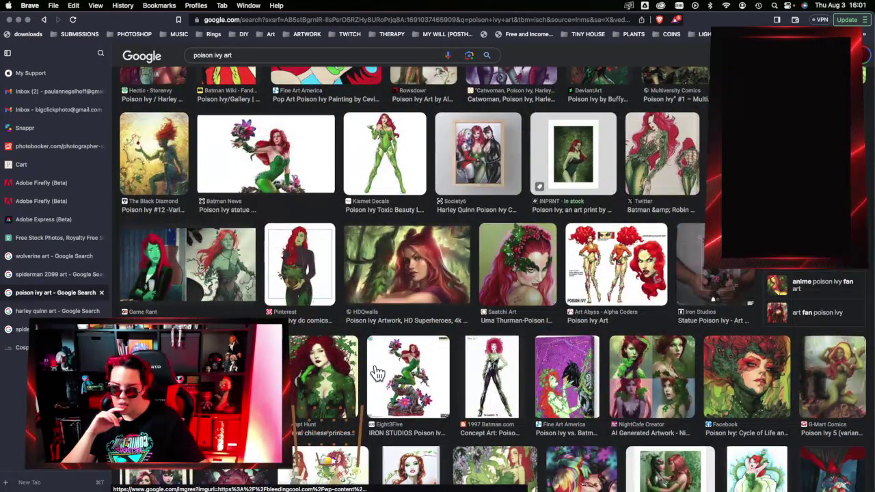
pyautogui.scroll(-5, 377, 374)
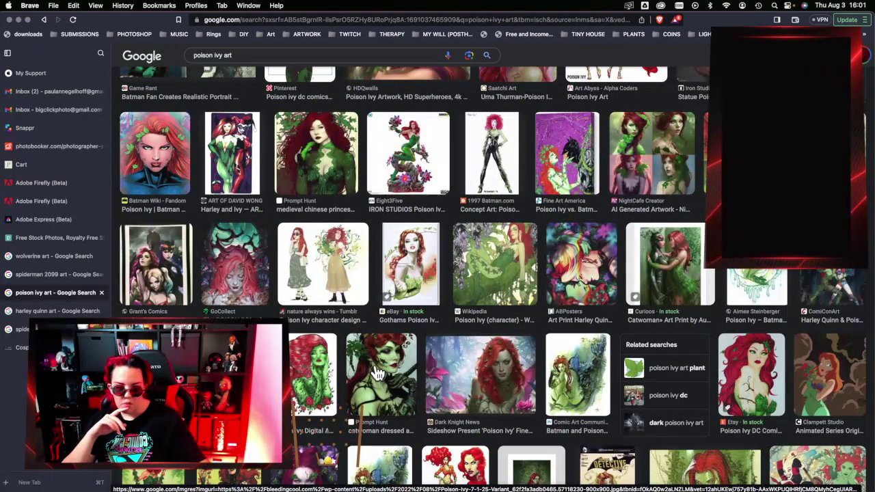
pyautogui.scroll(-2, 377, 374)
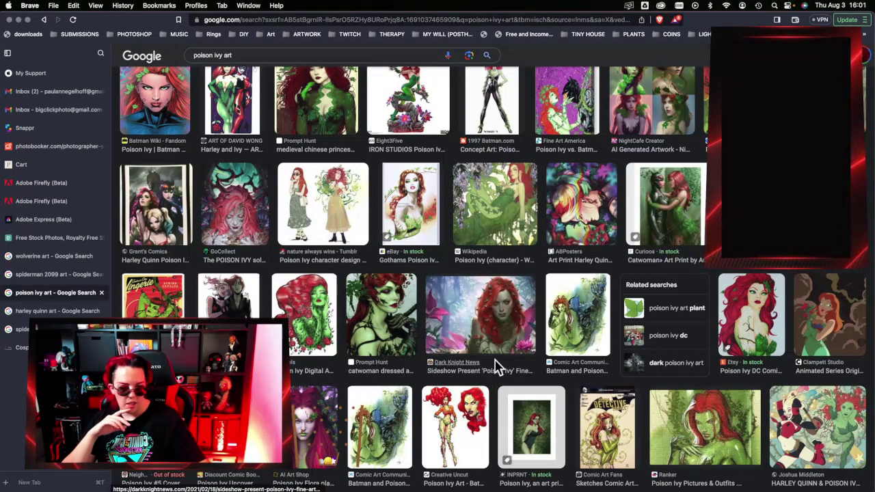
pyautogui.scroll(-3, 498, 362)
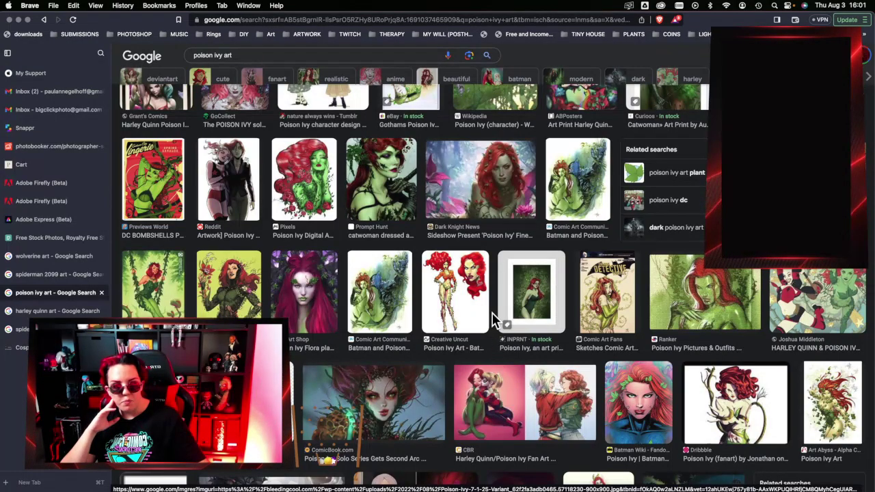
pyautogui.scroll(-3, 501, 321)
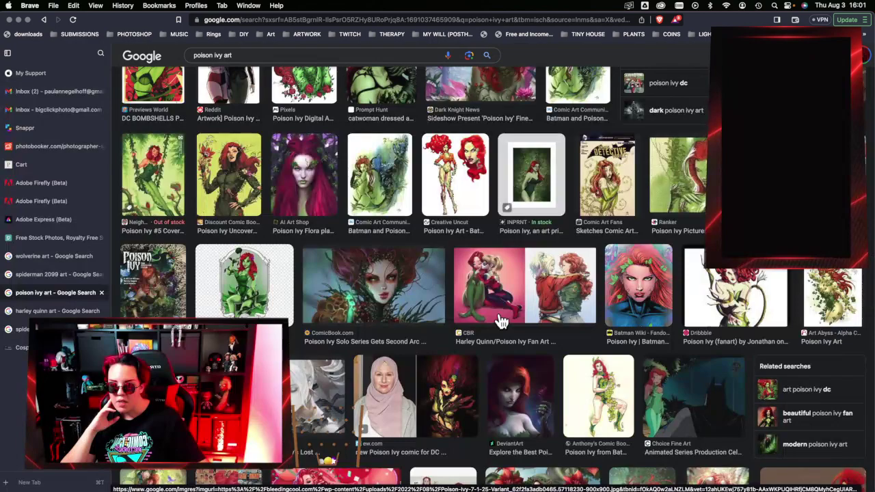
pyautogui.scroll(-1, 501, 321)
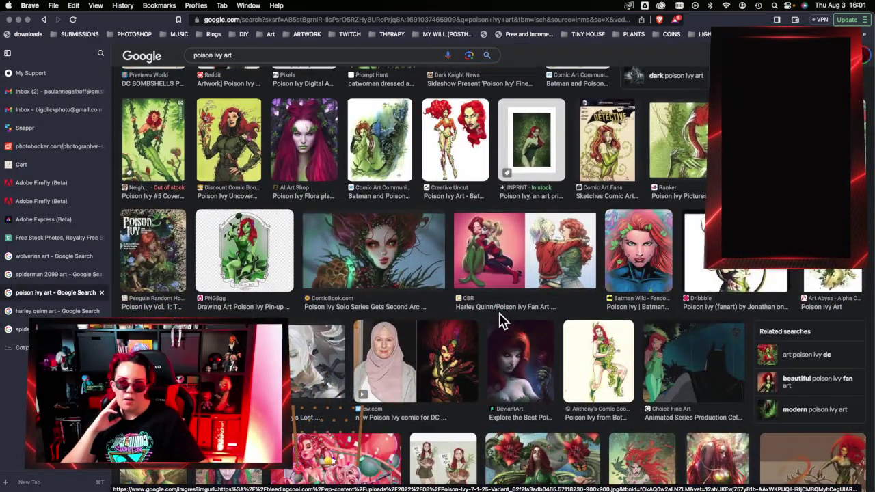
pyautogui.scroll(-1, 501, 322)
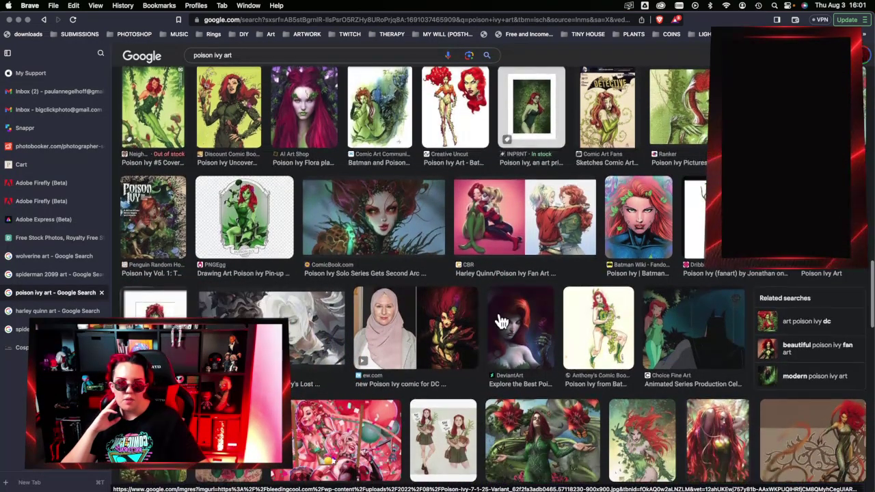
pyautogui.scroll(-3, 501, 321)
pyautogui.scroll(-1, 501, 322)
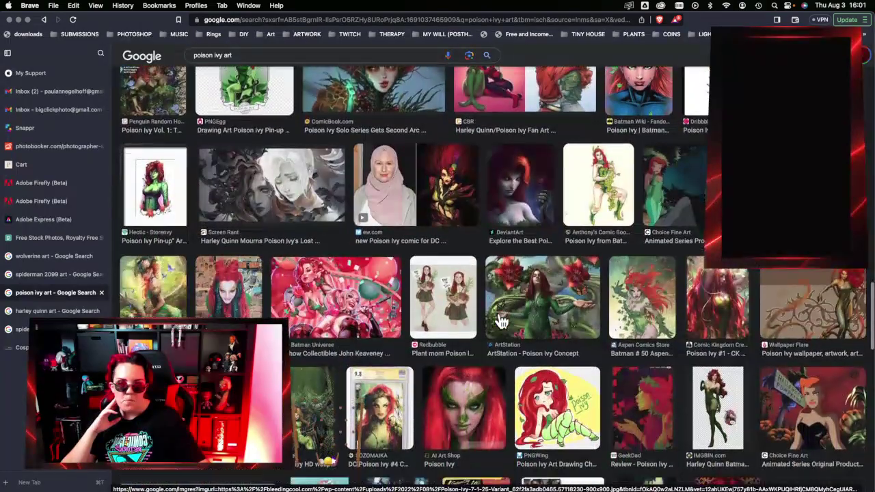
pyautogui.scroll(-2, 501, 321)
pyautogui.scroll(-2, 501, 321)
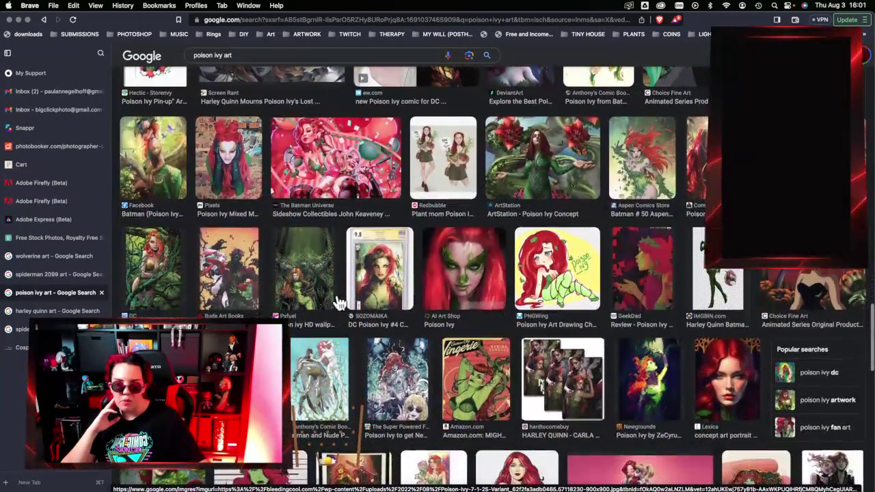
pyautogui.click(140, 272)
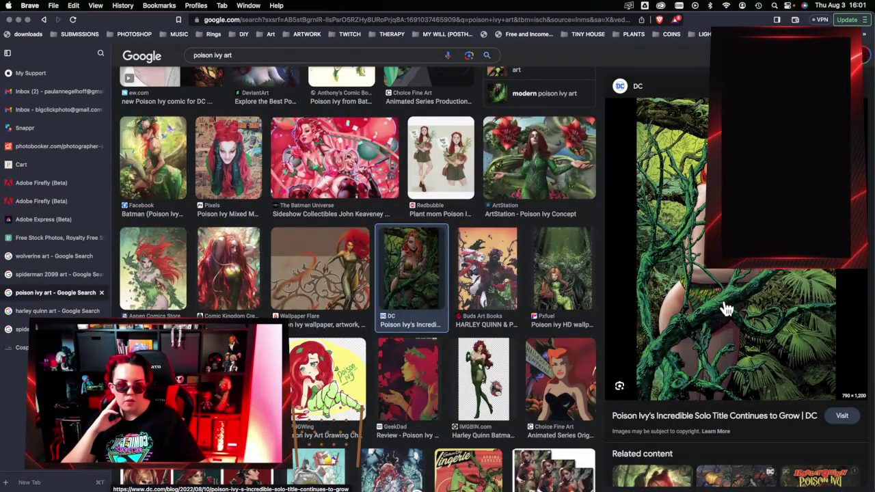
pyautogui.press('Escape')
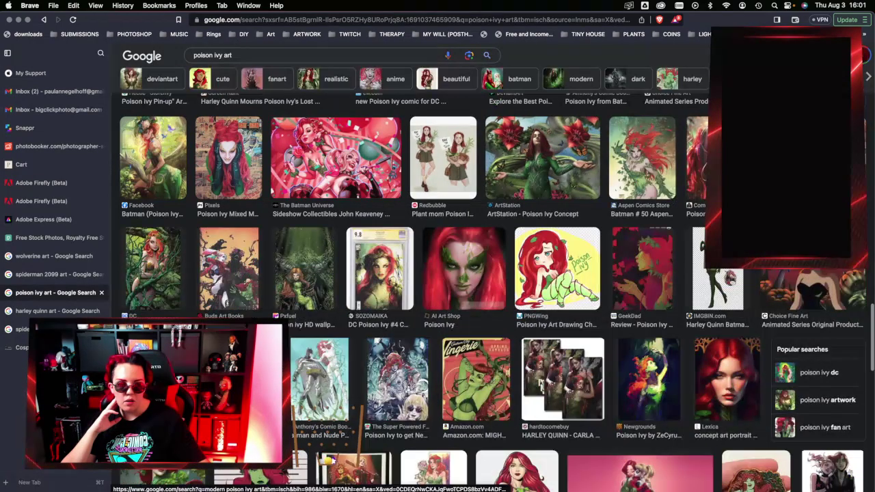
pyautogui.click(551, 223)
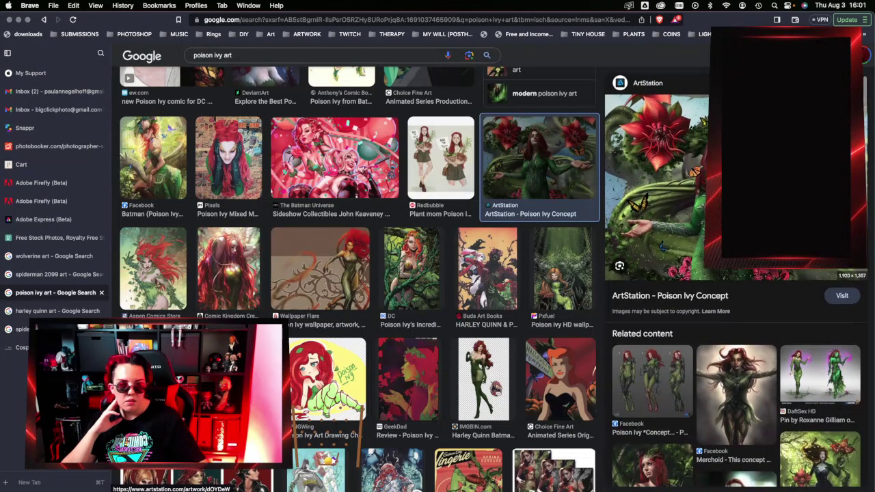
pyautogui.press('Escape')
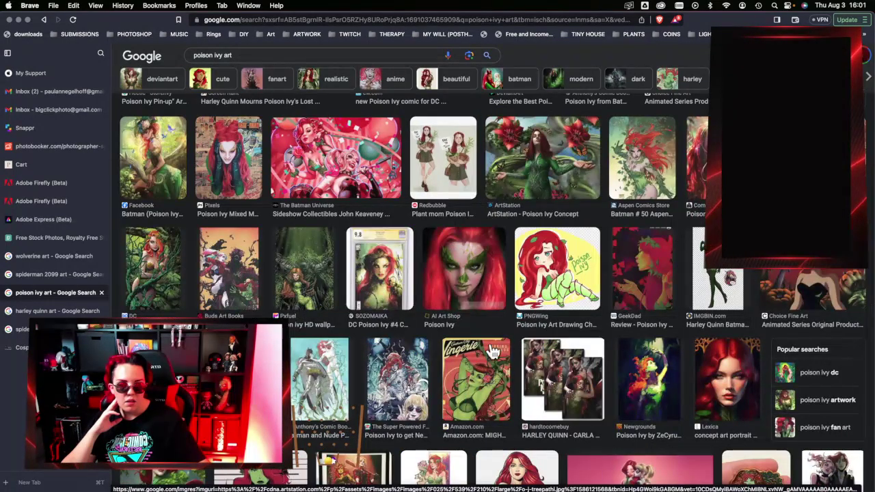
pyautogui.scroll(-1, 565, 349)
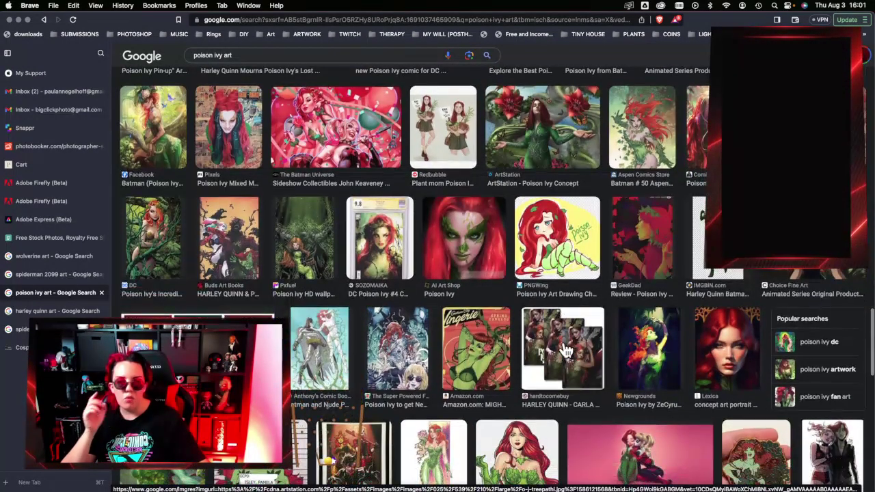
pyautogui.click(549, 140)
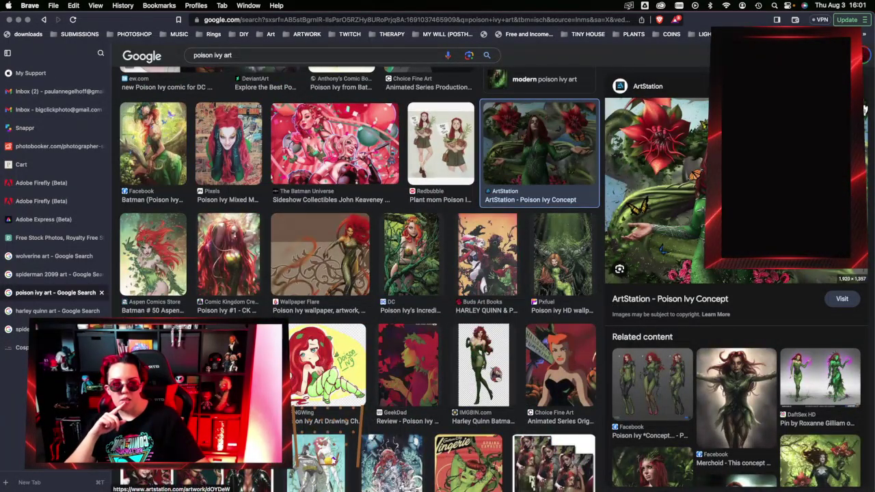
pyautogui.click(863, 88)
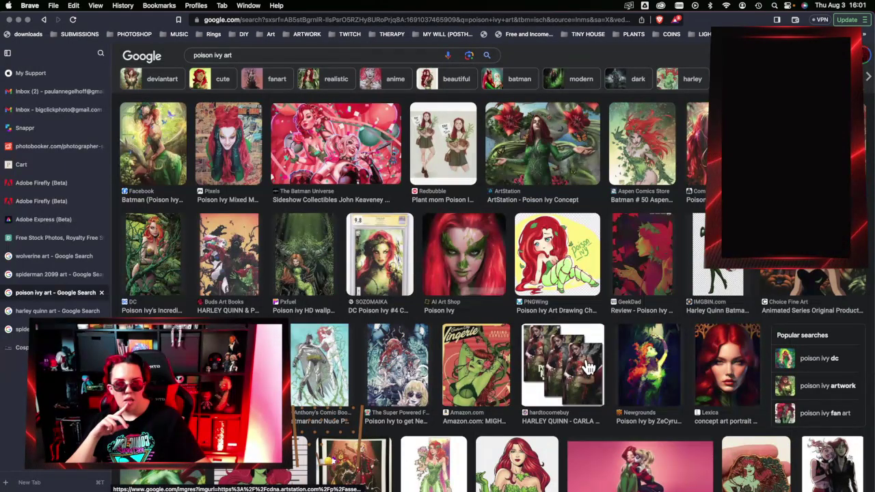
pyautogui.scroll(-5, 611, 400)
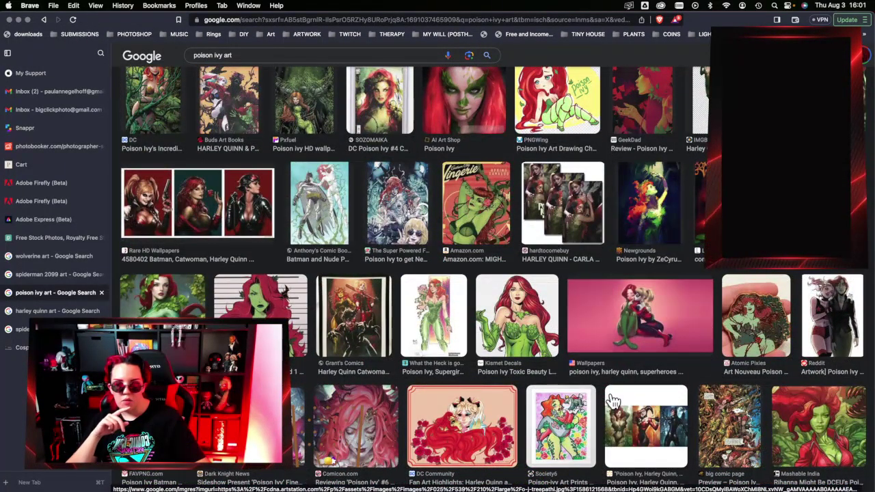
pyautogui.scroll(-5, 612, 401)
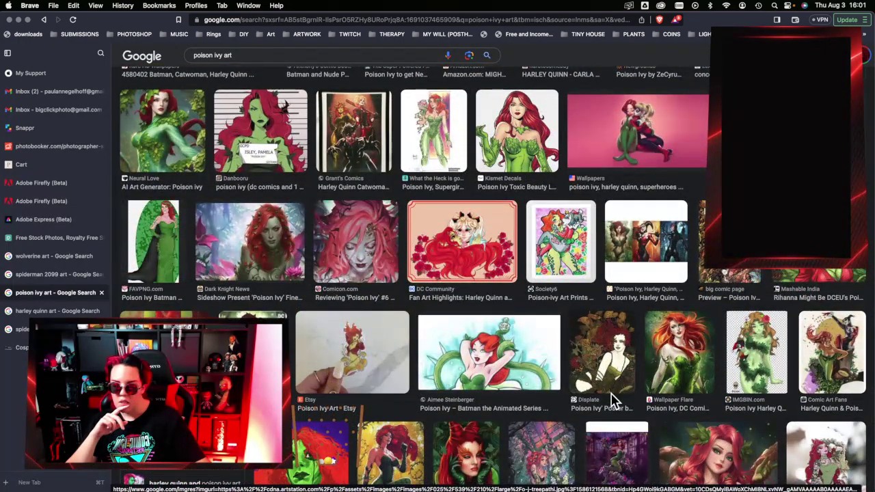
pyautogui.click(191, 144)
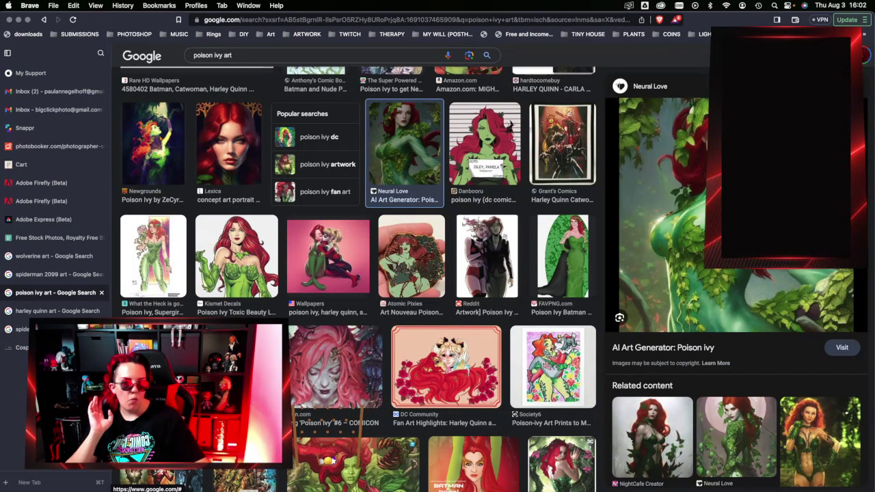
pyautogui.press('Escape')
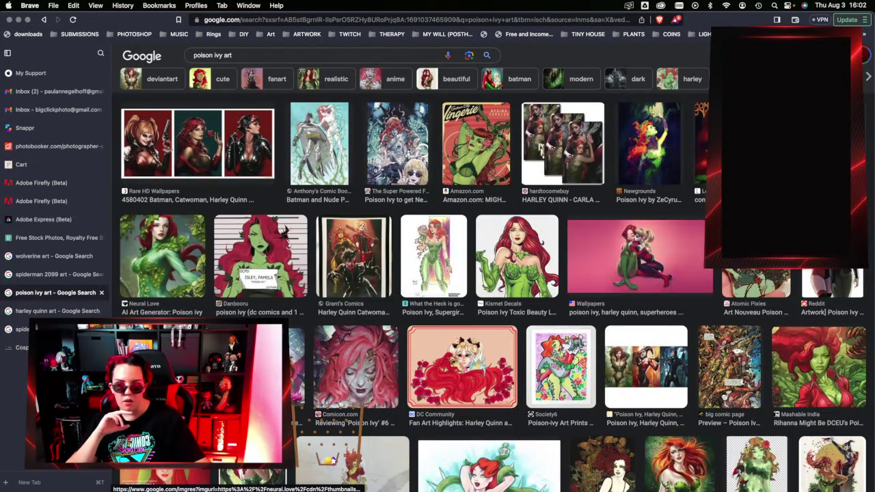
pyautogui.scroll(-3, 492, 273)
pyautogui.scroll(-3, 330, 459)
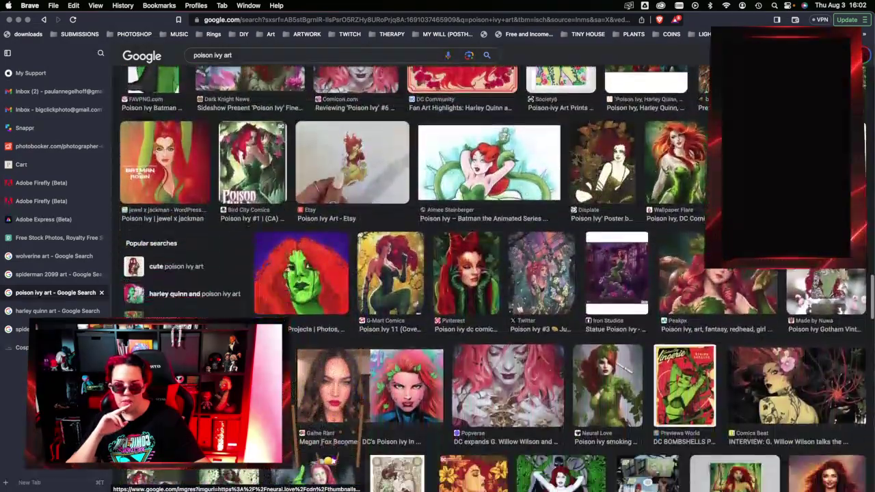
pyautogui.scroll(-3, 330, 410)
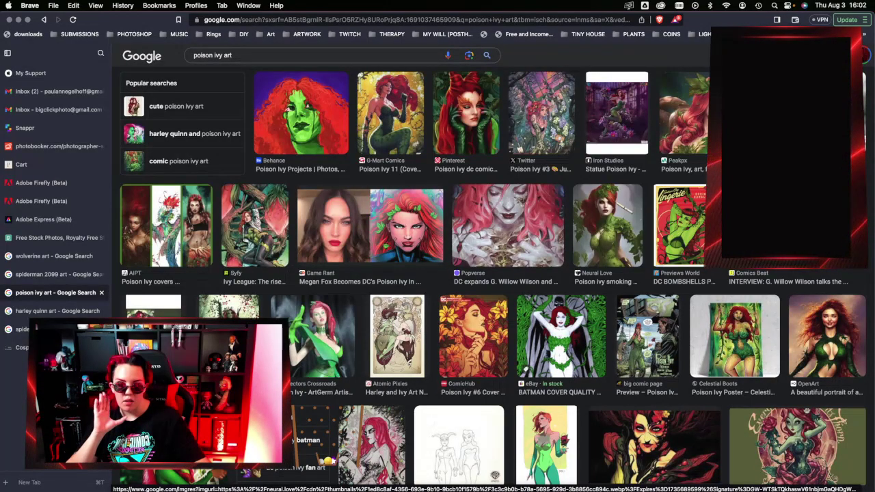
pyautogui.scroll(-8, 513, 342)
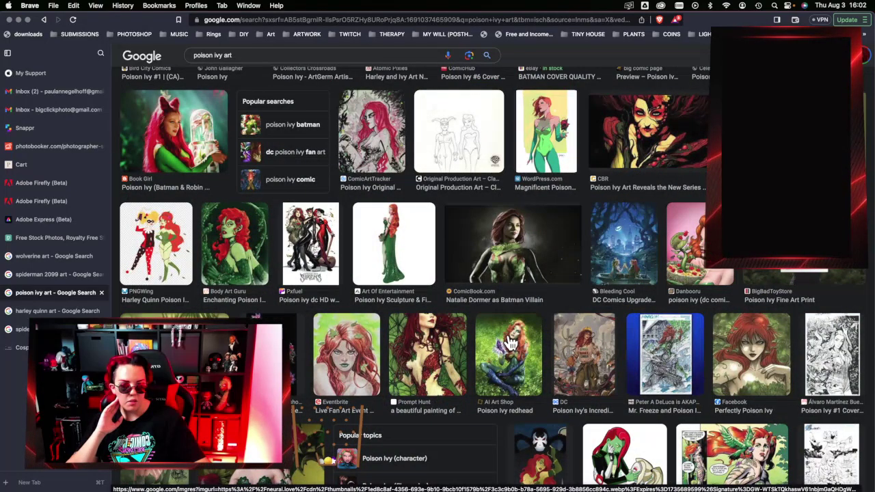
pyautogui.scroll(-5, 509, 344)
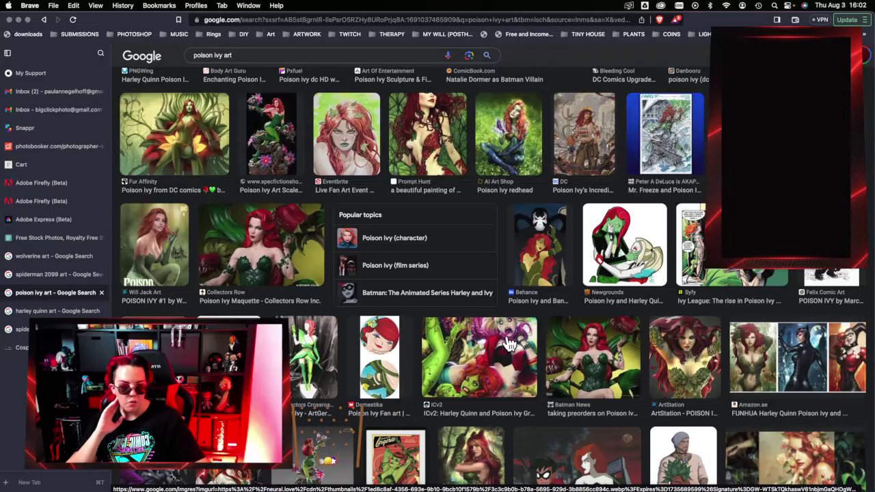
pyautogui.scroll(-6, 509, 344)
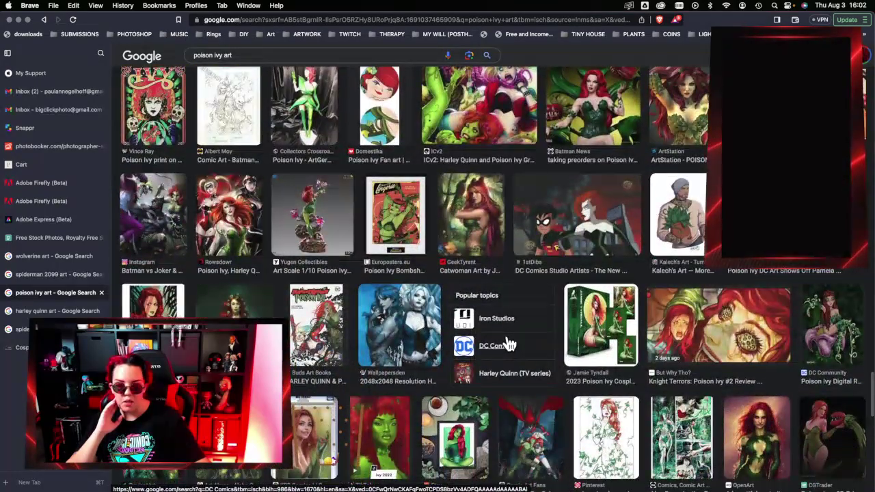
pyautogui.scroll(-4, 509, 344)
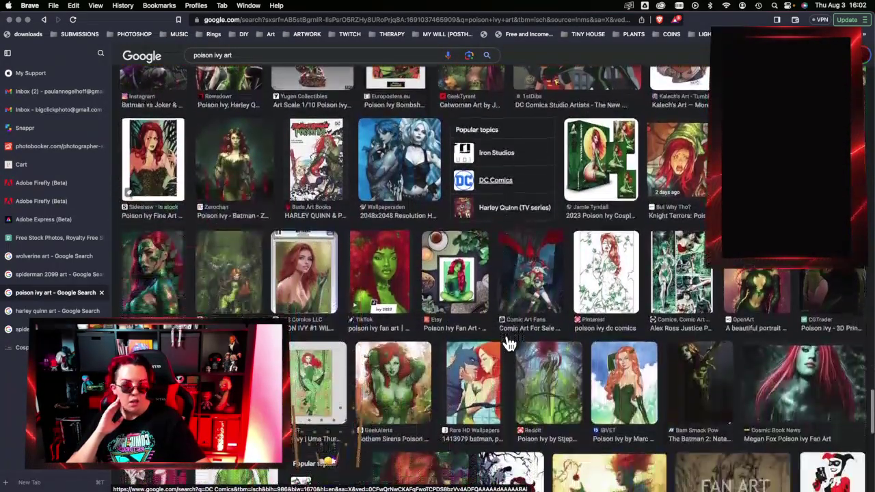
pyautogui.scroll(-4, 509, 344)
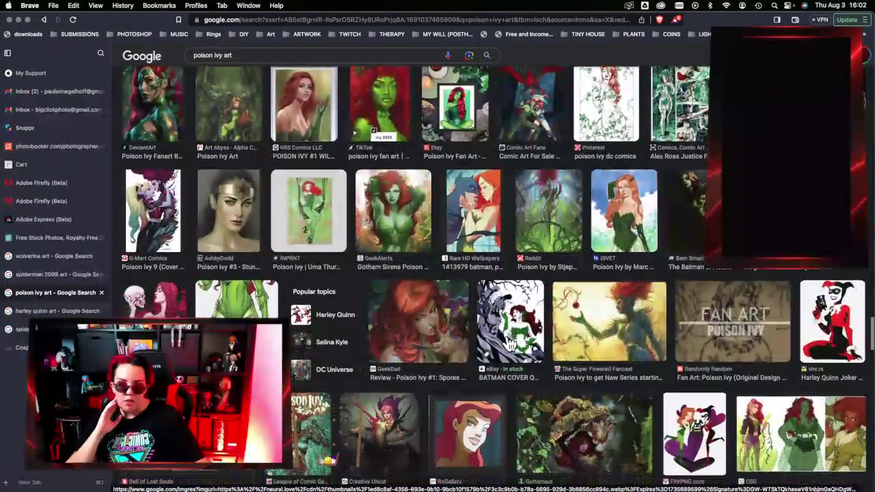
pyautogui.scroll(-2, 509, 343)
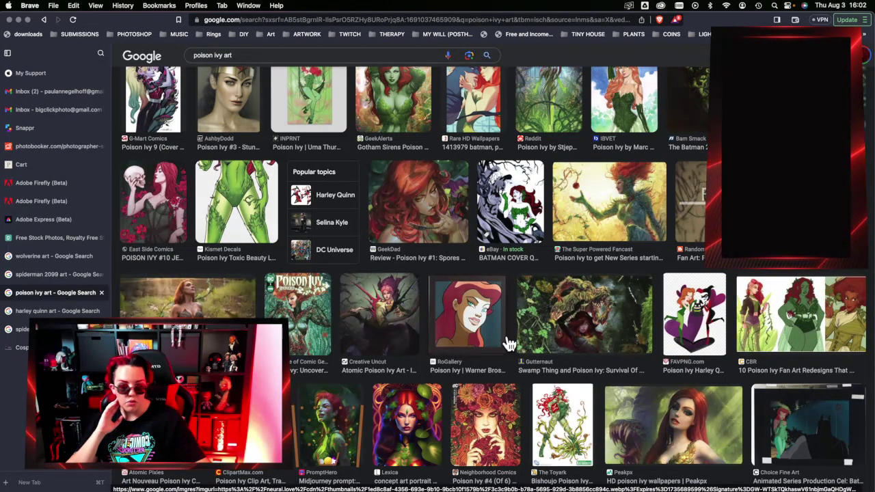
pyautogui.scroll(-6, 509, 344)
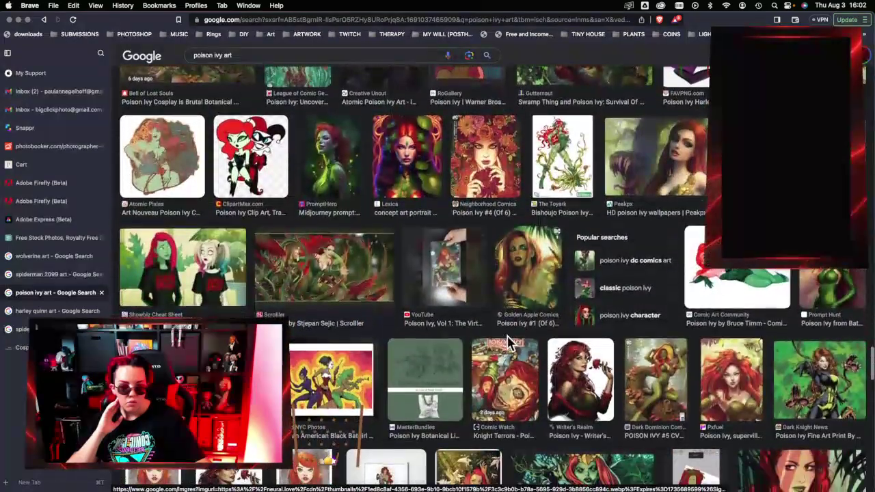
pyautogui.scroll(-4, 509, 343)
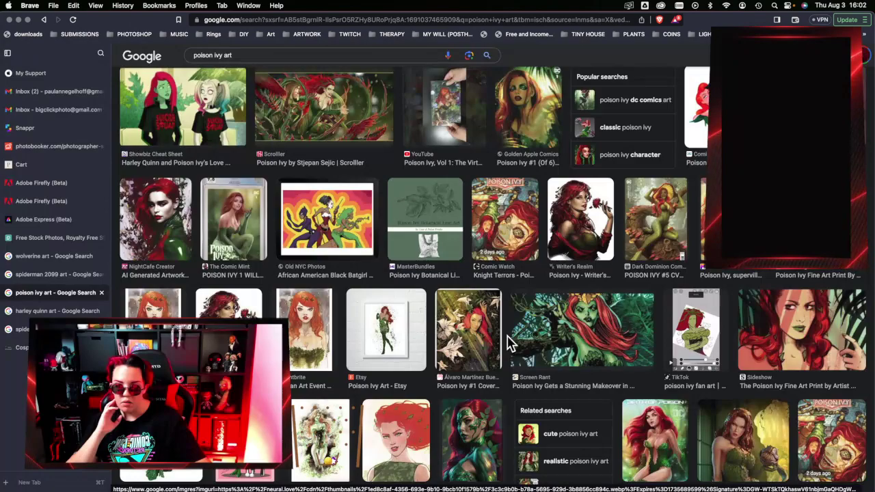
pyautogui.scroll(-2, 509, 344)
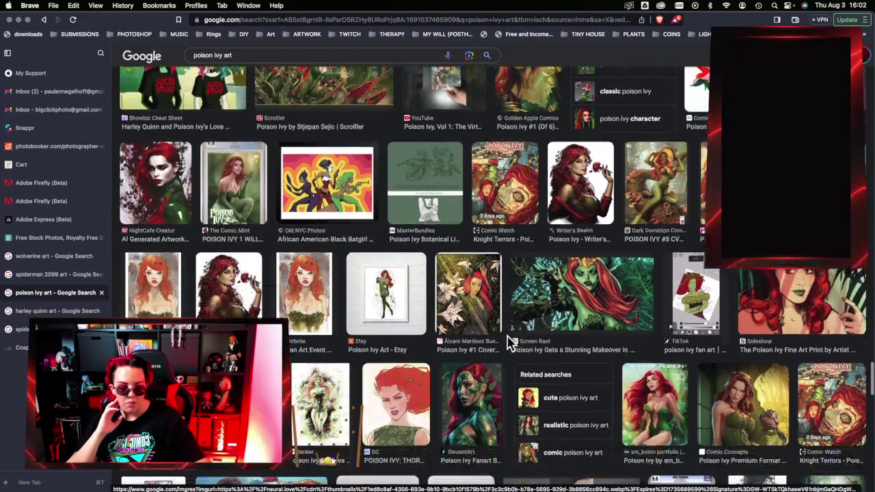
pyautogui.scroll(3, 509, 343)
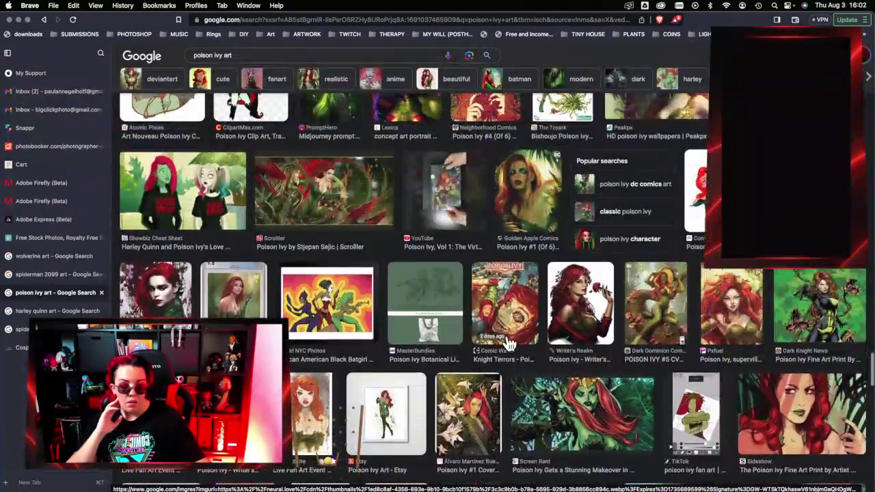
pyautogui.scroll(-3, 509, 344)
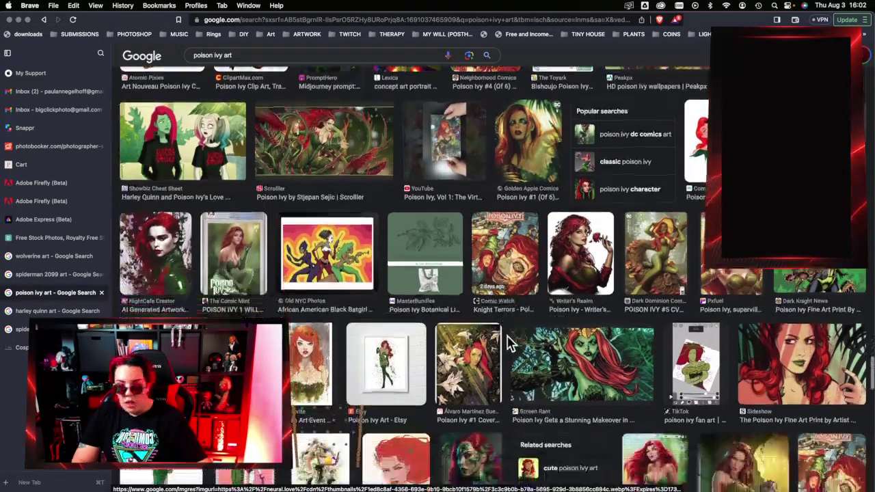
pyautogui.scroll(-1, 509, 343)
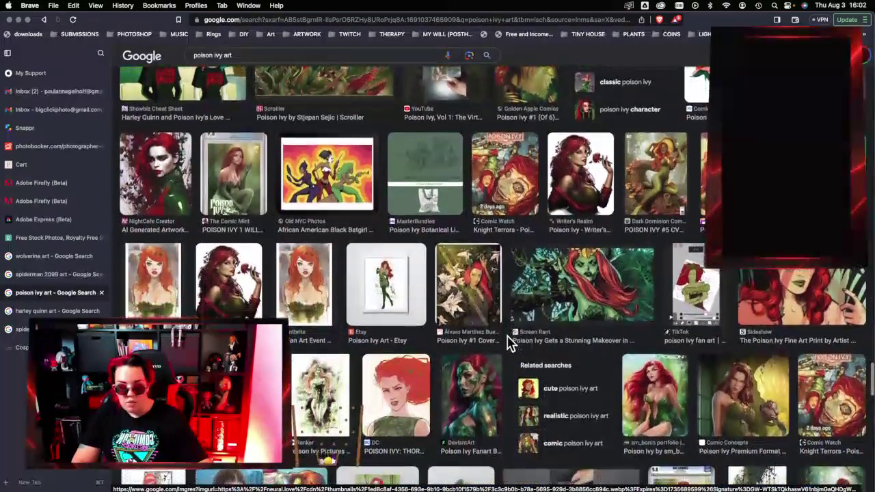
pyautogui.scroll(-6, 509, 344)
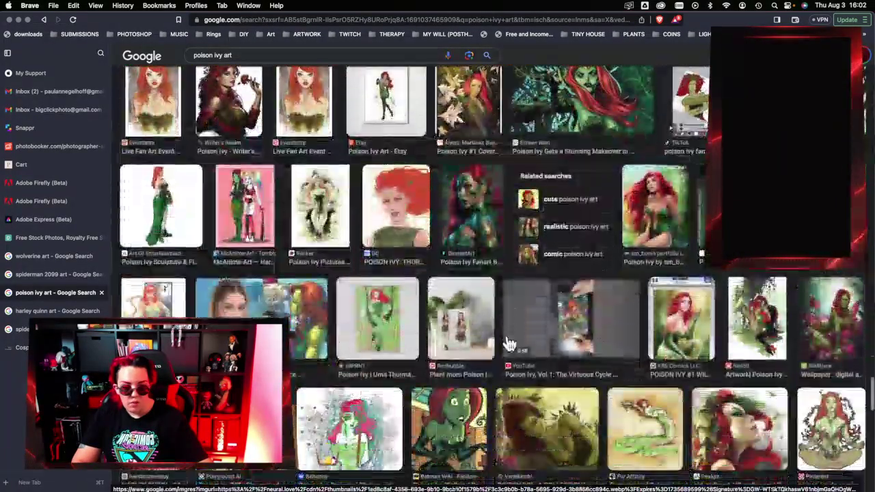
pyautogui.scroll(-2, 509, 344)
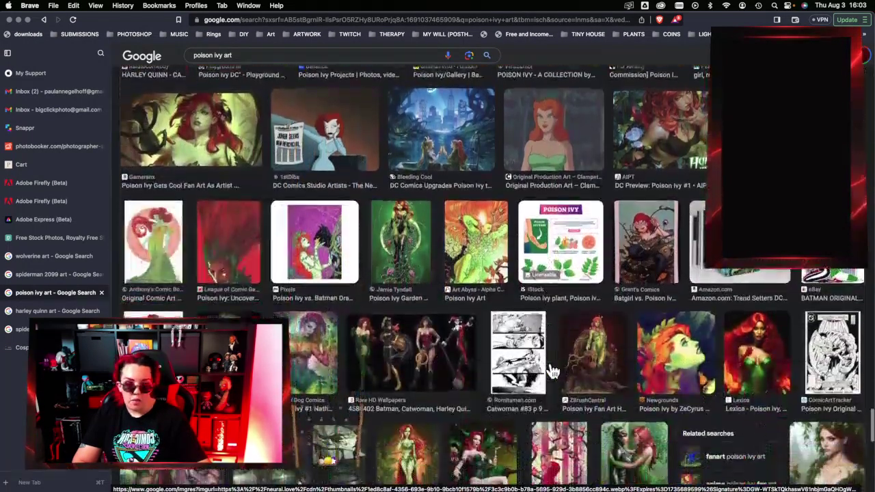
pyautogui.scroll(-4, 552, 371)
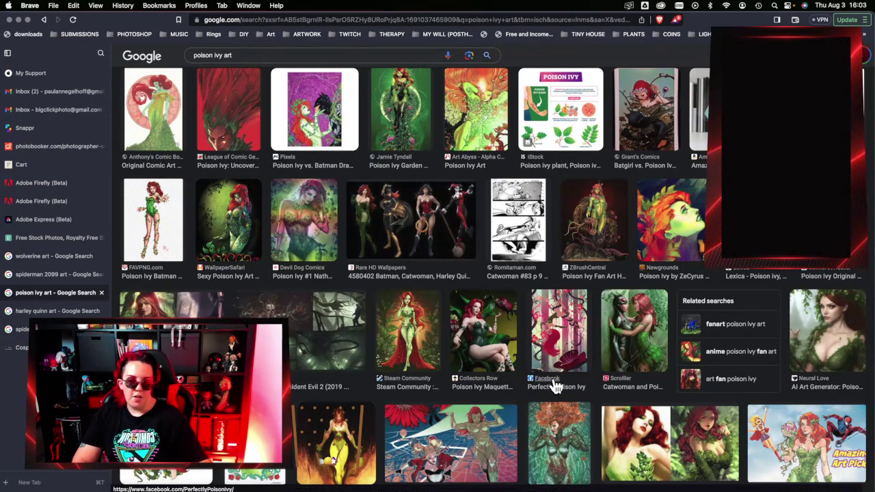
pyautogui.scroll(-7, 471, 393)
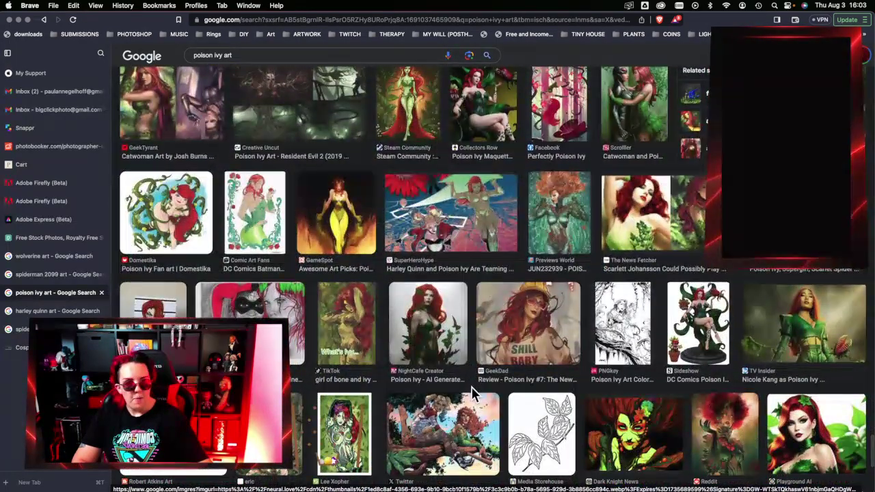
pyautogui.scroll(-5, 471, 393)
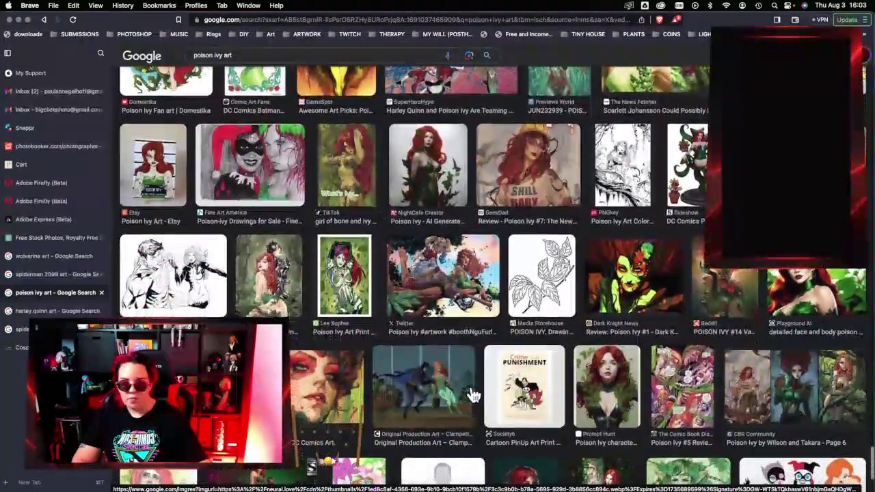
pyautogui.scroll(-5, 472, 395)
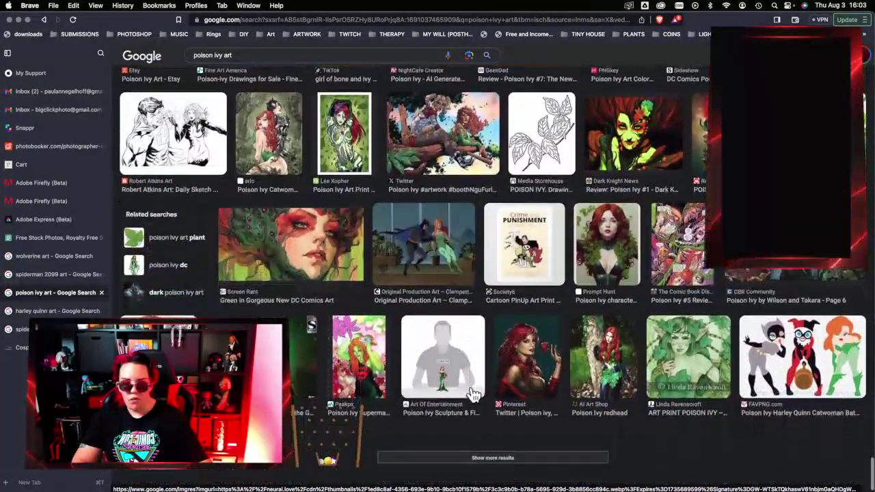
pyautogui.scroll(-1, 472, 396)
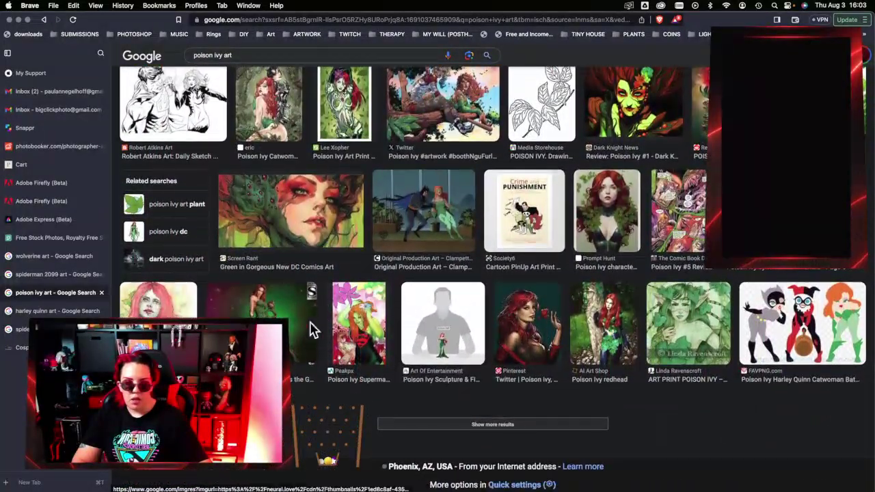
pyautogui.click(273, 311)
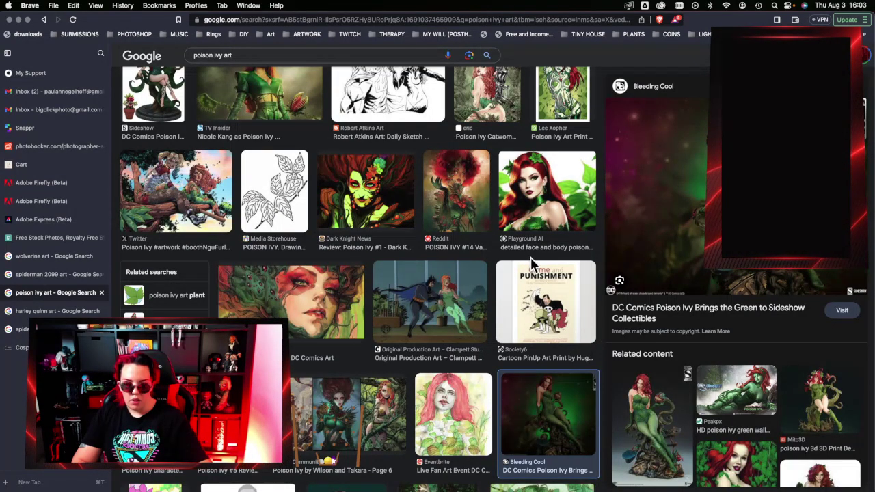
pyautogui.press('Escape')
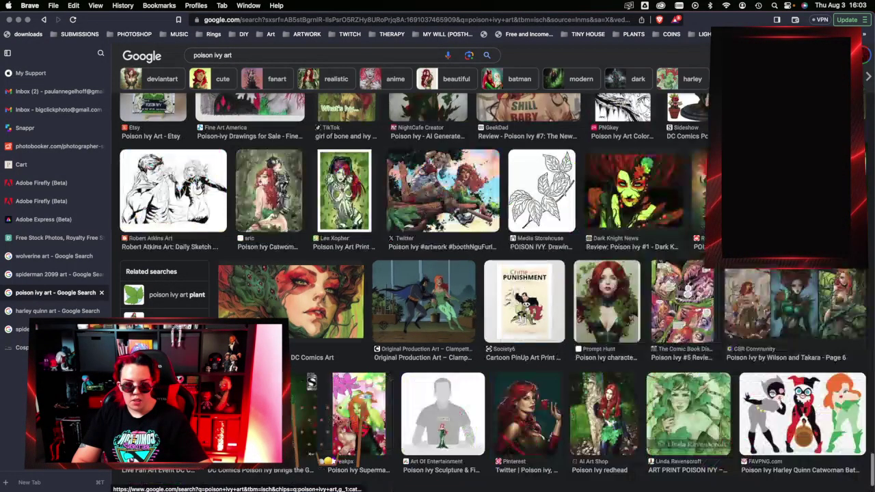
pyautogui.scroll(3, 445, 353)
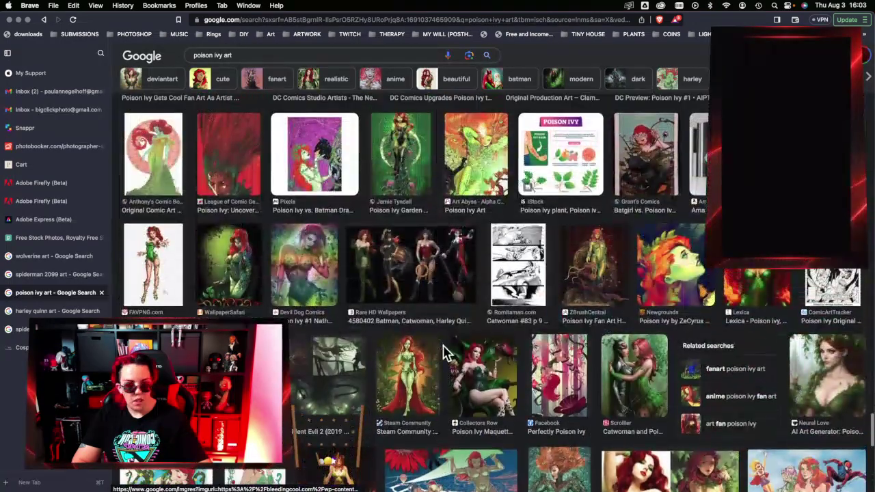
pyautogui.scroll(1, 445, 353)
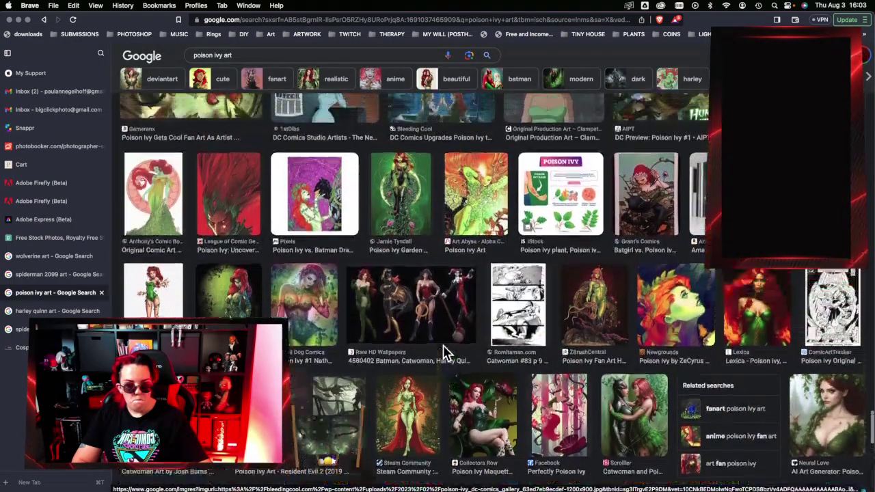
pyautogui.click(445, 353)
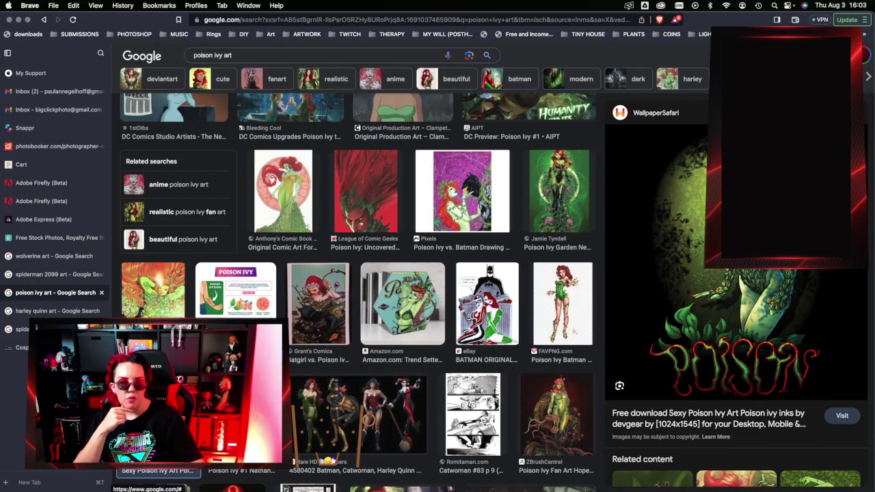
pyautogui.press('Escape')
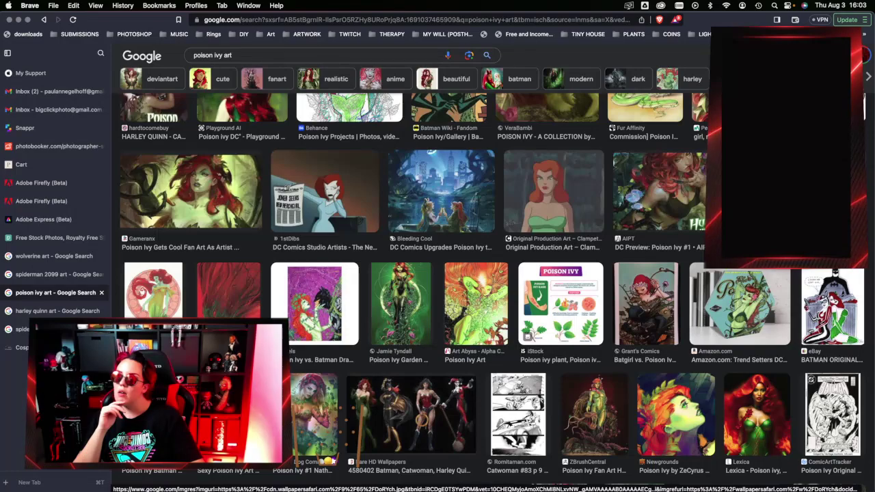
pyautogui.scroll(5, 617, 211)
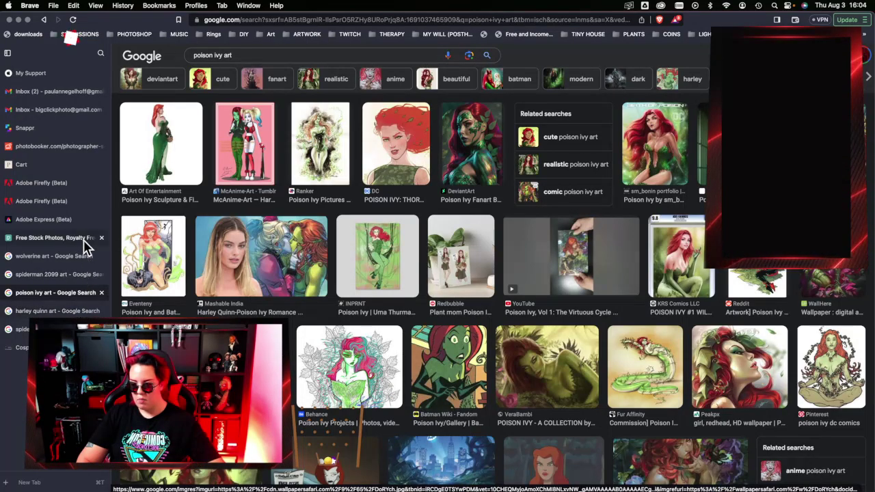
# Step: Scroll through the bigclickphoto.com/cosplay gallery photos, then return to the Google Images art search
pyautogui.hotkey('ctrl', 'Tab')
pyautogui.hotkey('ctrl', 'Tab')
pyautogui.hotkey('ctrl', 'Tab')
pyautogui.scroll(-15, 648, 330)
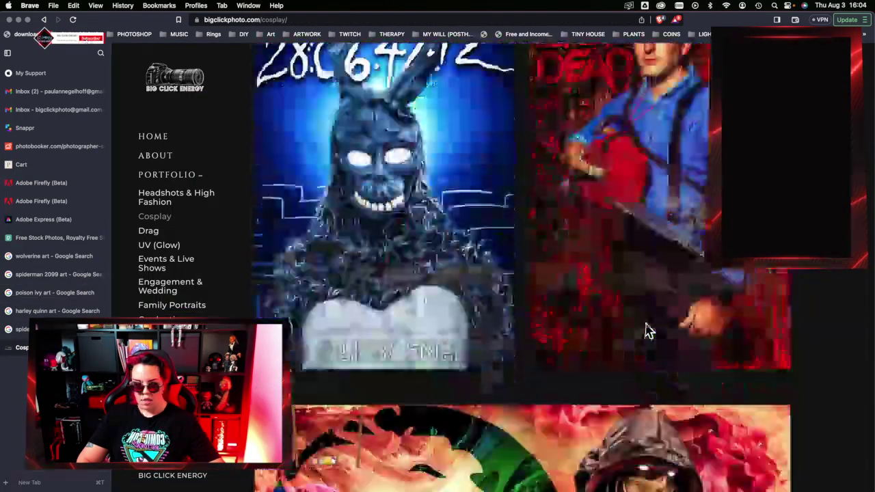
pyautogui.scroll(-15, 647, 330)
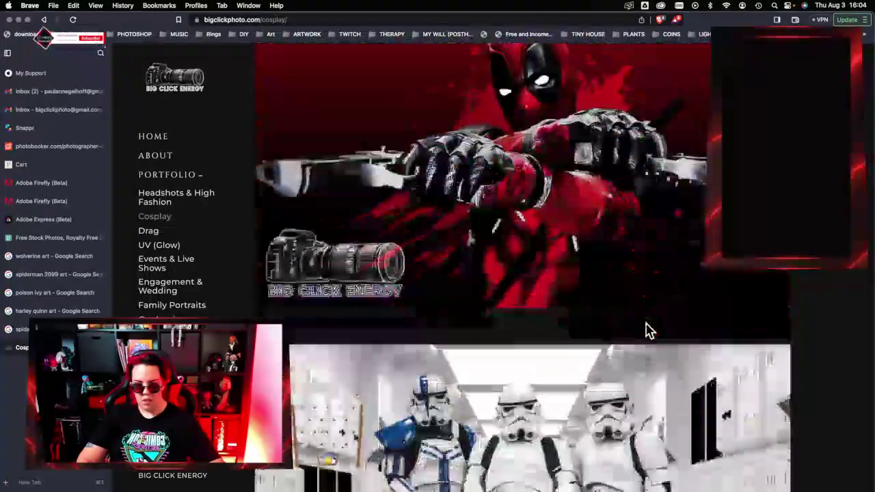
pyautogui.scroll(-15, 648, 330)
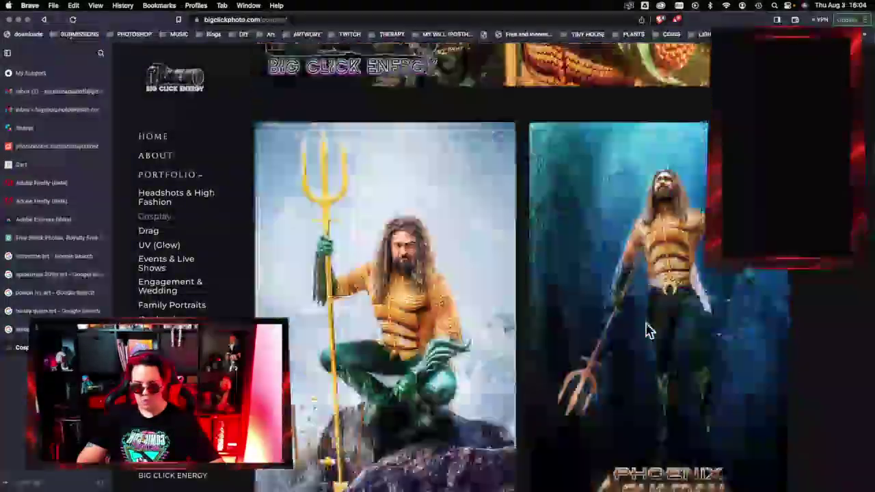
pyautogui.scroll(-15, 648, 330)
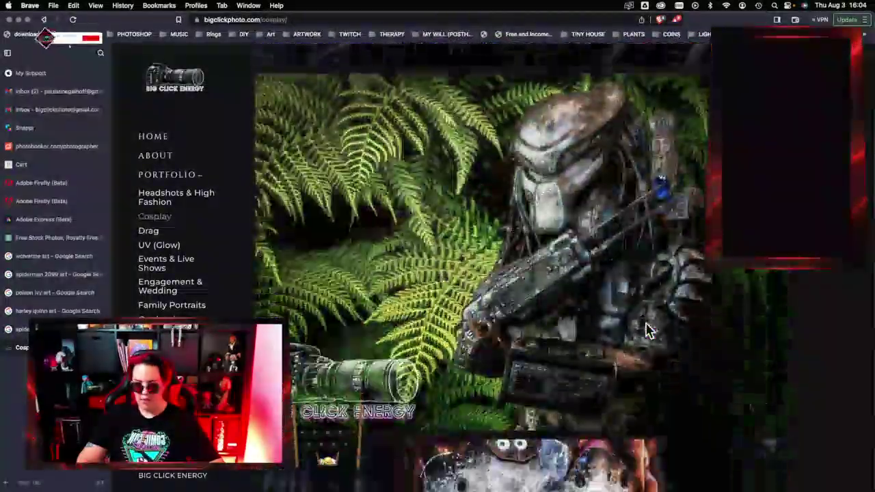
pyautogui.scroll(20, 648, 330)
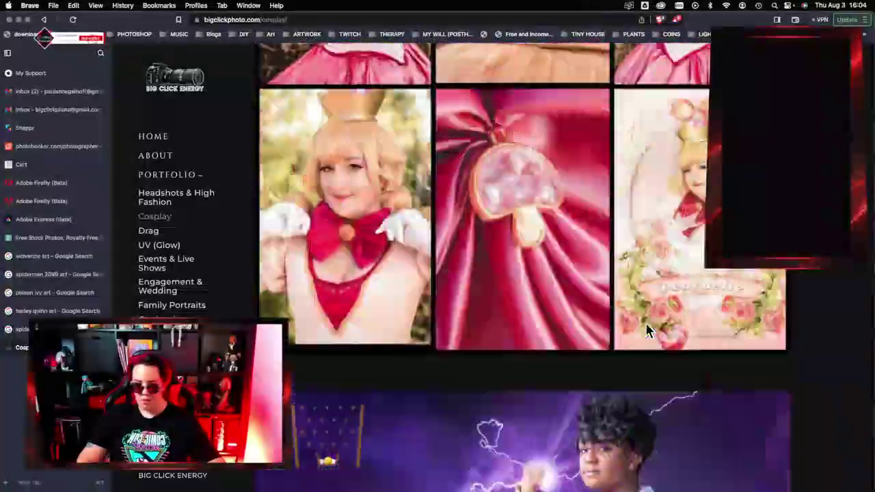
pyautogui.scroll(20, 647, 330)
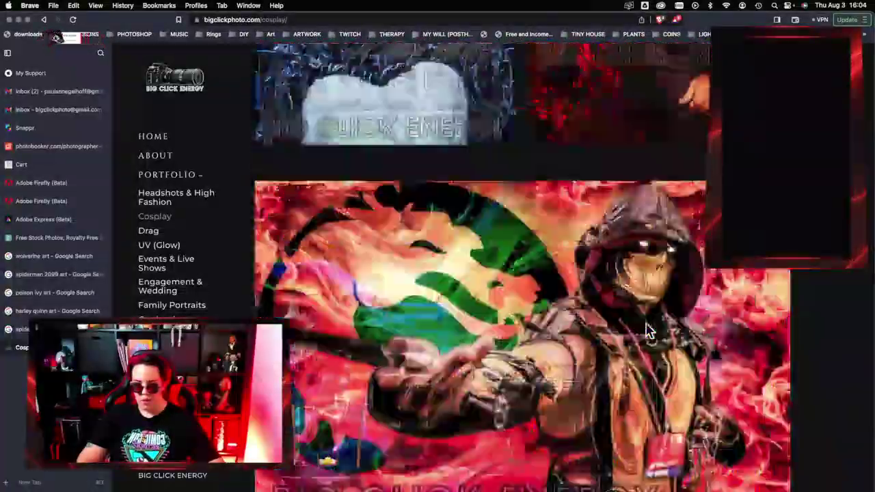
pyautogui.scroll(20, 648, 330)
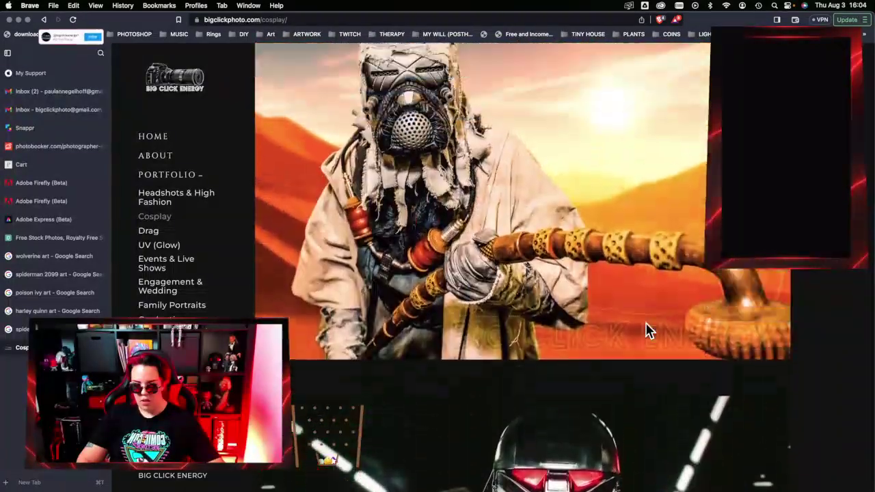
pyautogui.scroll(-15, 648, 330)
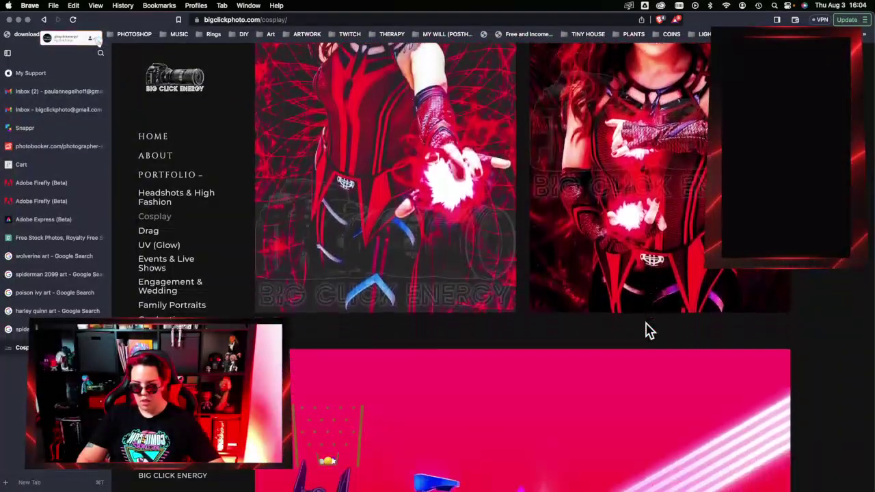
pyautogui.scroll(6, 647, 330)
pyautogui.scroll(-8, 648, 330)
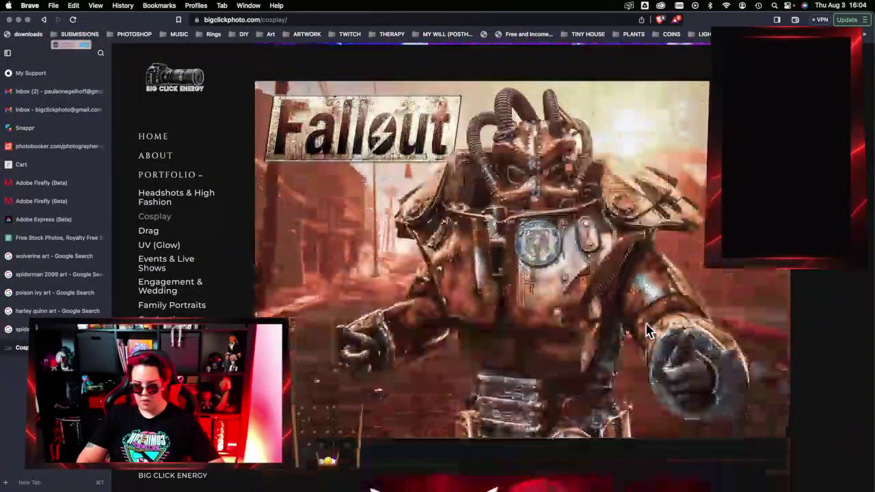
pyautogui.scroll(6, 648, 330)
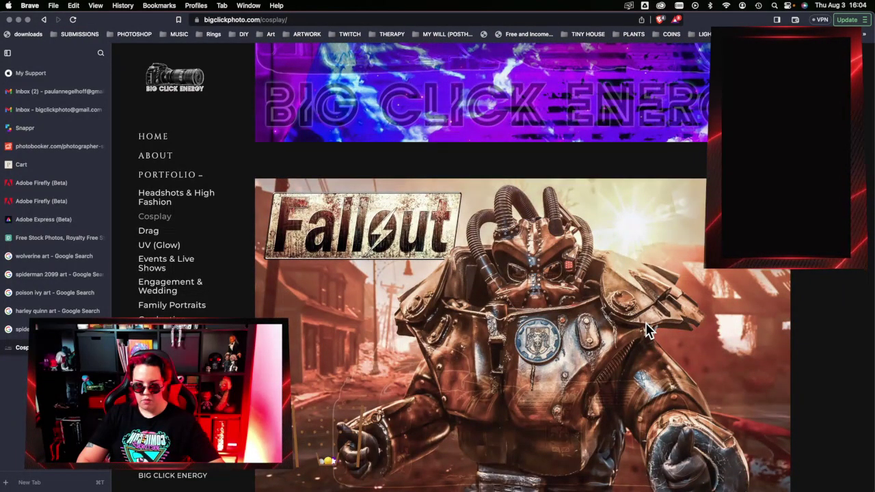
pyautogui.scroll(2, 650, 336)
pyautogui.scroll(5, 652, 334)
pyautogui.scroll(-5, 651, 334)
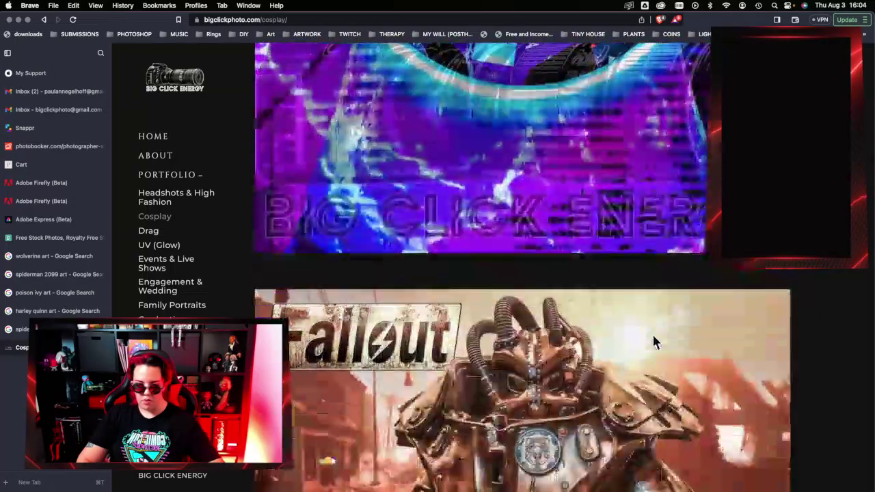
pyautogui.scroll(4, 547, 320)
pyautogui.scroll(15, 546, 320)
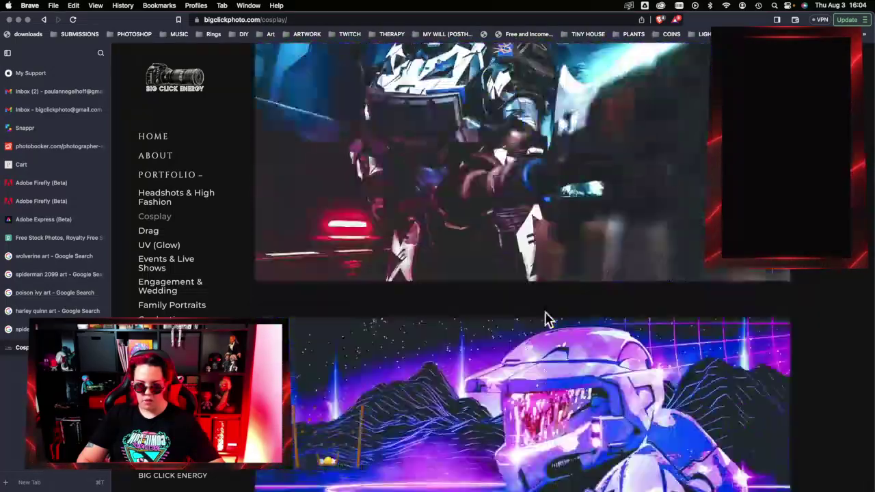
pyautogui.scroll(10, 547, 320)
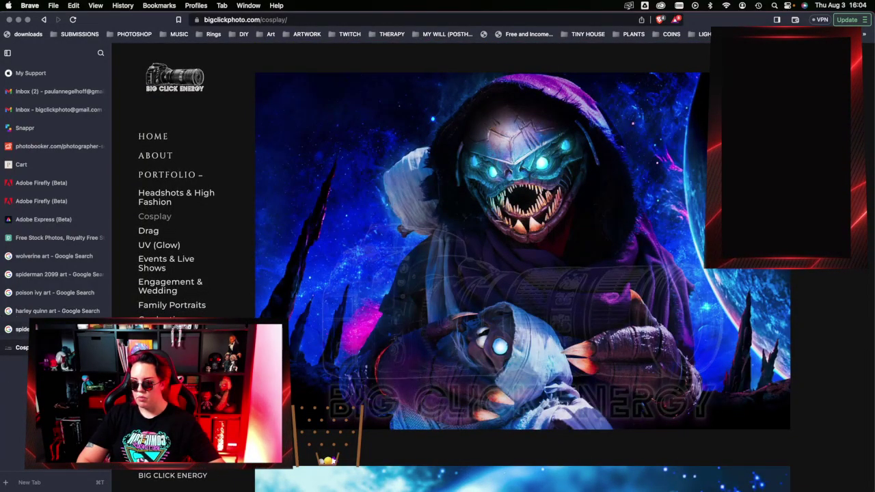
pyautogui.click(59, 258)
# Step: Switch to the 'spiderman 2099 art' results and scroll down through them
pyautogui.click(60, 276)
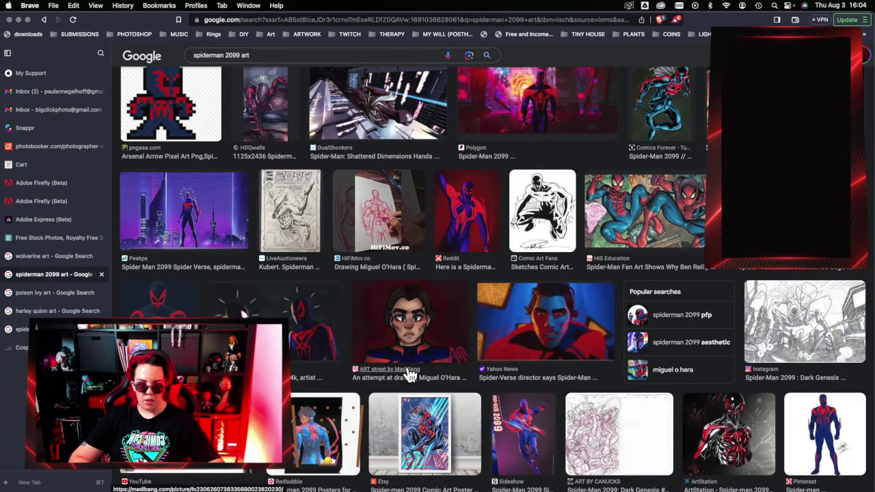
pyautogui.scroll(-6, 590, 367)
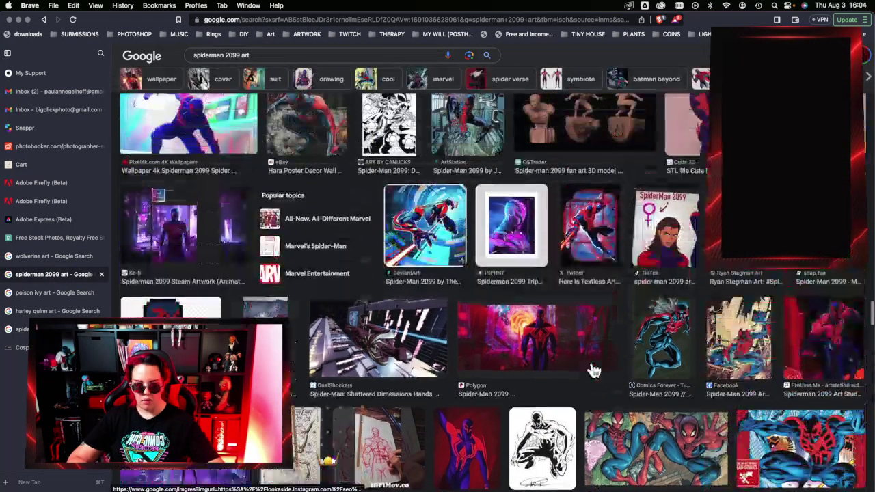
pyautogui.scroll(3, 593, 371)
pyautogui.scroll(4, 593, 371)
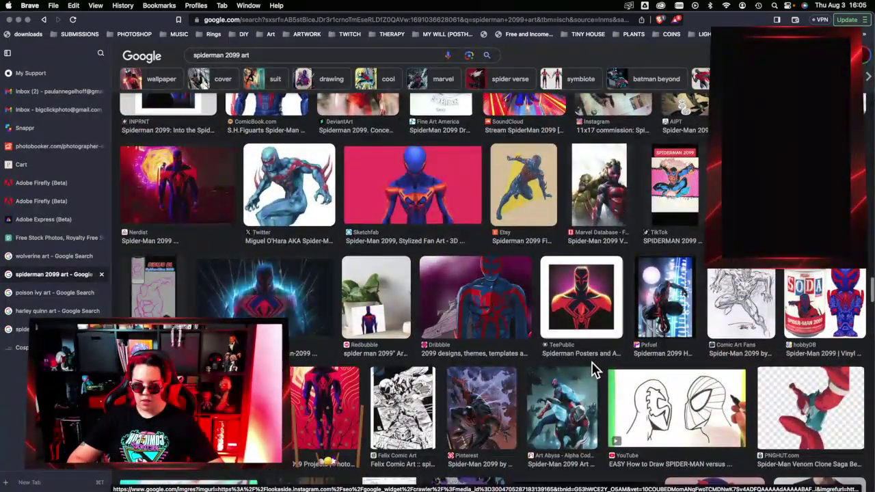
pyautogui.scroll(4, 593, 371)
pyautogui.scroll(-8, 593, 371)
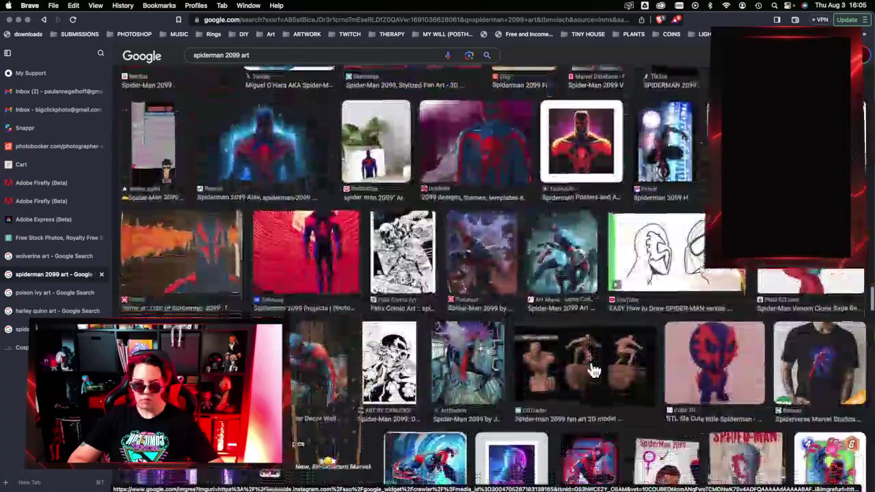
pyautogui.scroll(-9, 593, 371)
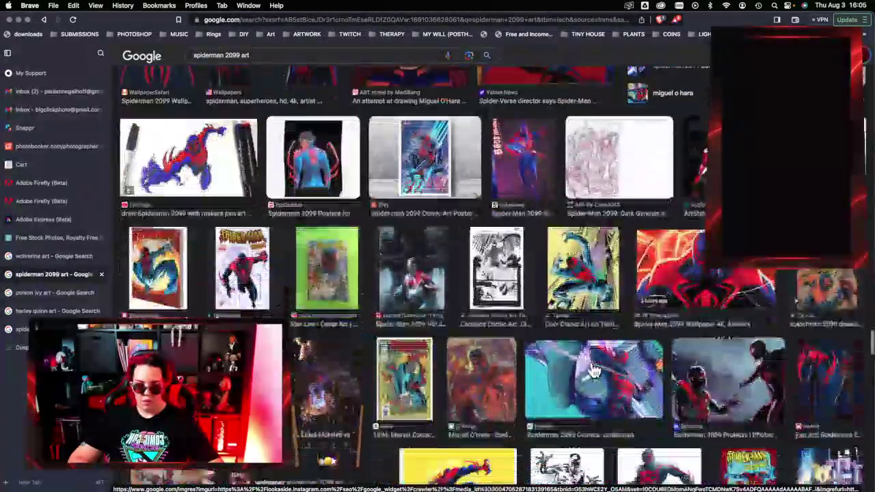
pyautogui.scroll(-2, 593, 371)
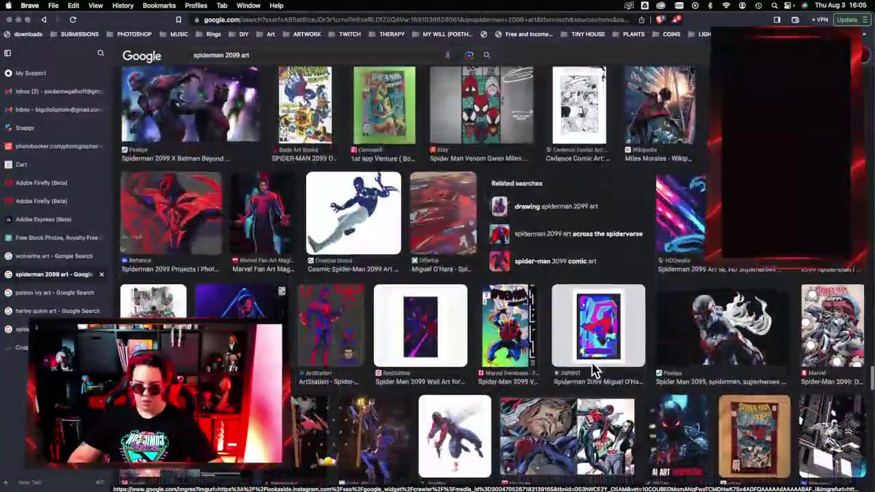
pyautogui.scroll(-6, 593, 371)
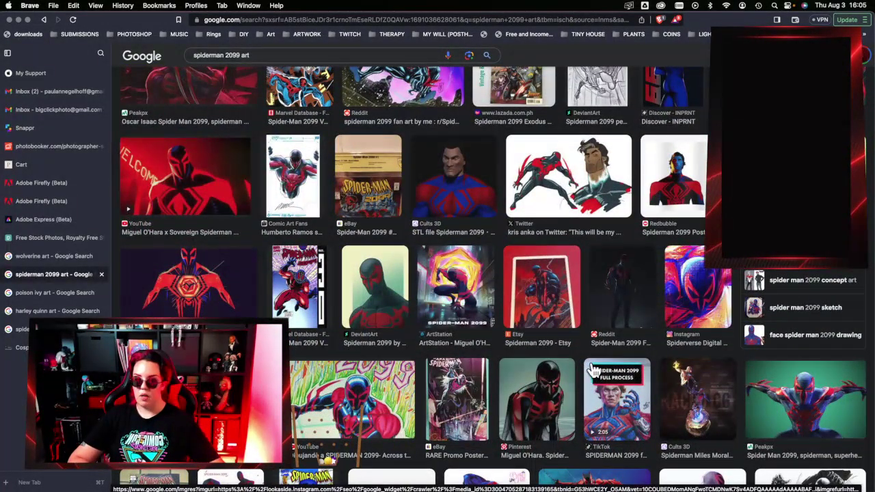
pyautogui.scroll(-5, 593, 371)
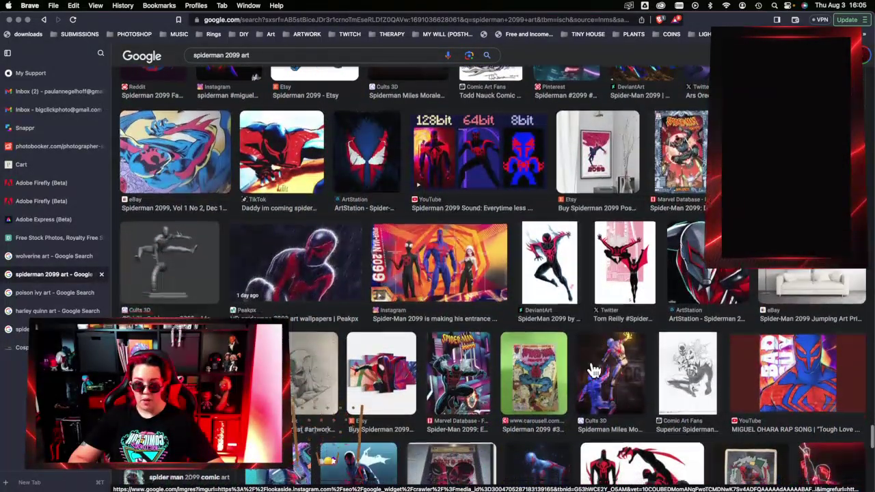
pyautogui.scroll(-5, 593, 369)
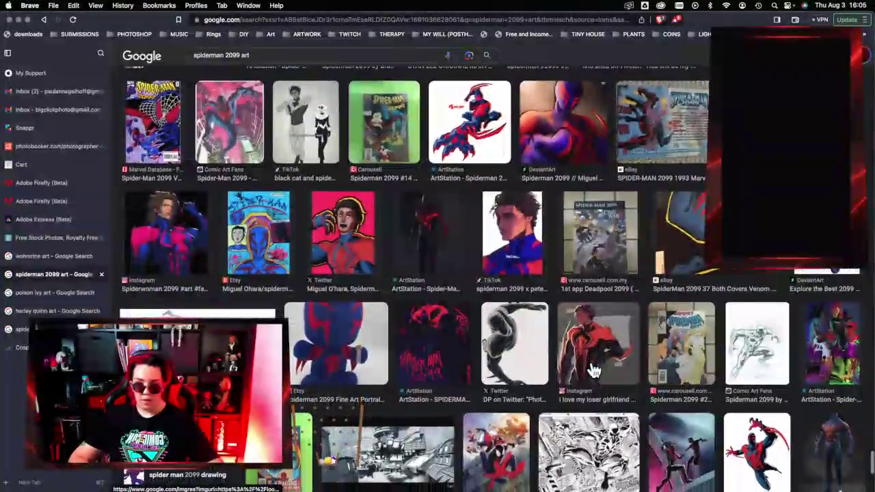
pyautogui.scroll(-1, 593, 370)
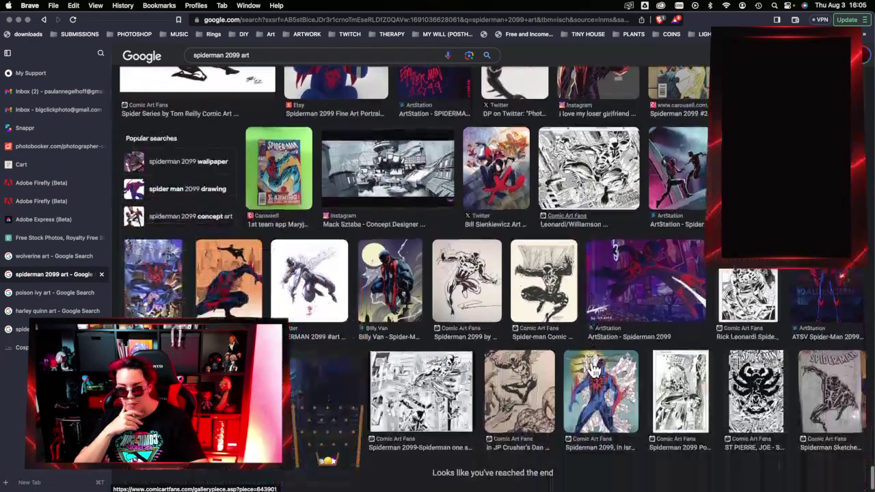
pyautogui.scroll(-2, 593, 370)
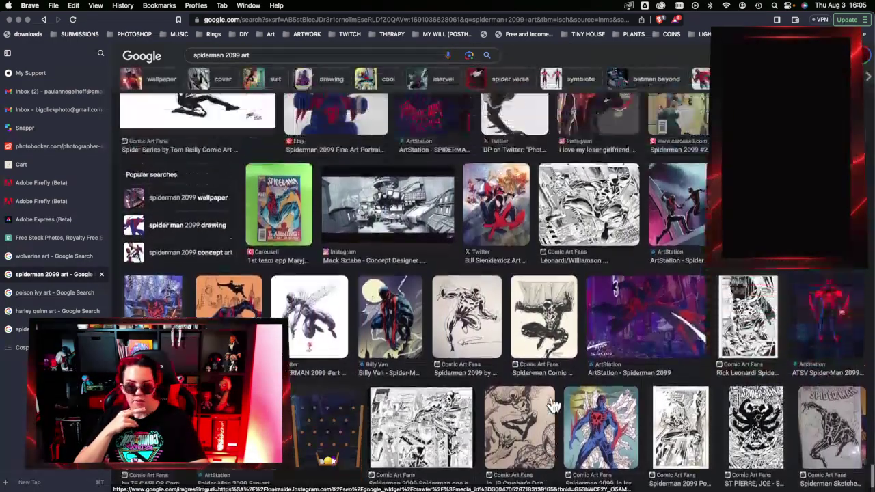
# Step: Finish browsing the Spider-Man 2099 art, then switch to the 'poison ivy art' search
pyautogui.scroll(6, 557, 403)
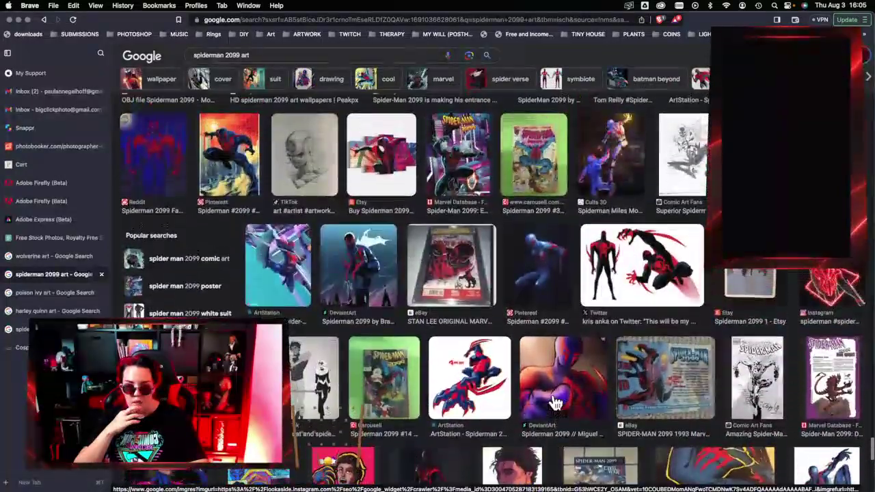
pyautogui.scroll(6, 557, 403)
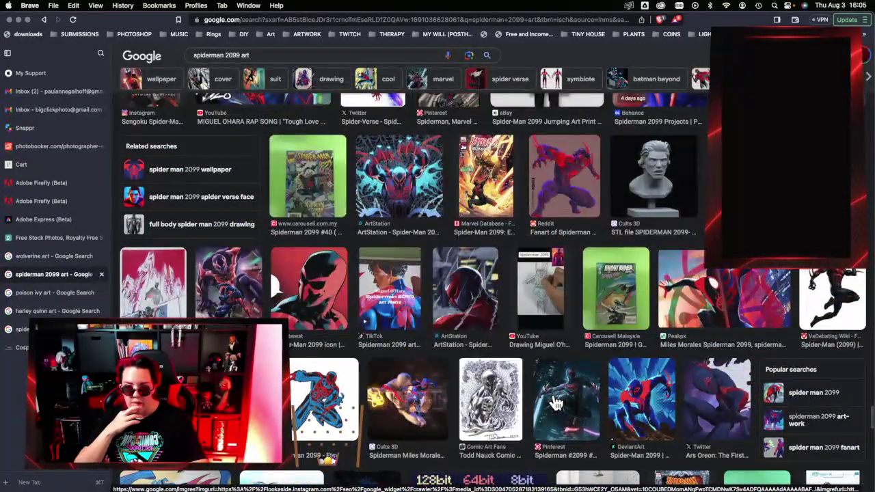
pyautogui.scroll(-15, 554, 403)
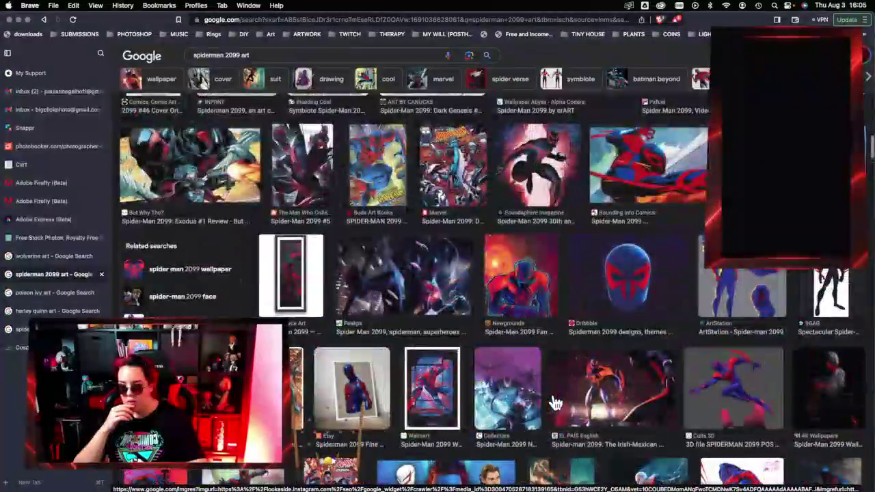
pyautogui.scroll(3, 555, 403)
pyautogui.scroll(-15, 554, 403)
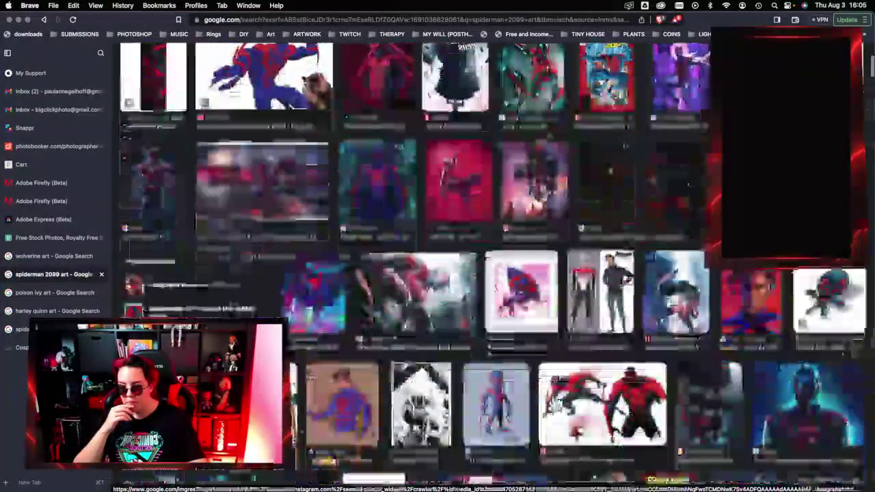
pyautogui.scroll(-10, 556, 401)
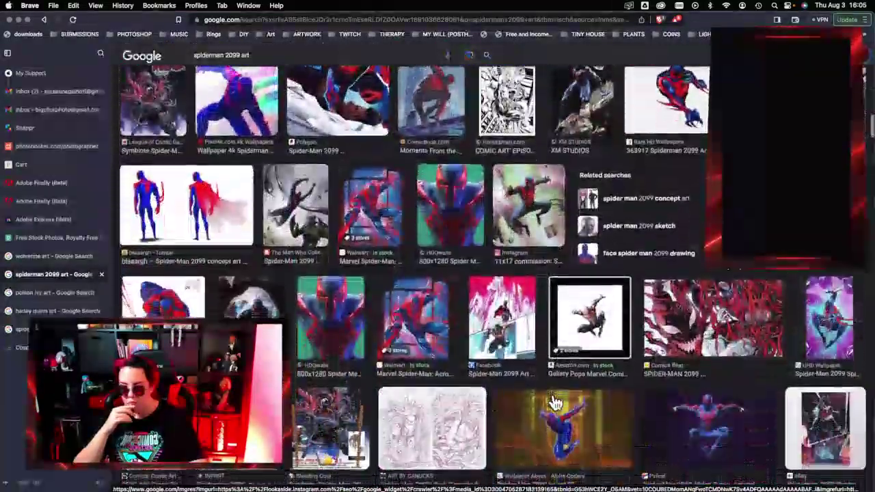
pyautogui.scroll(-5, 555, 403)
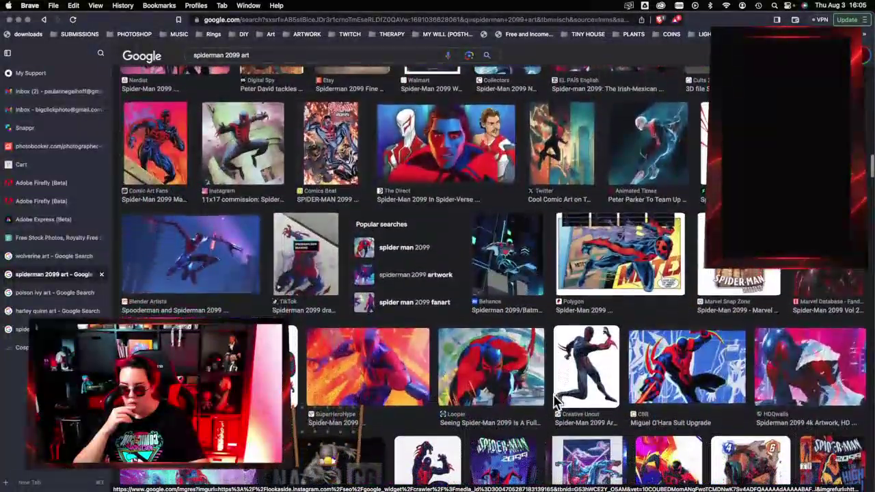
pyautogui.scroll(-10, 555, 403)
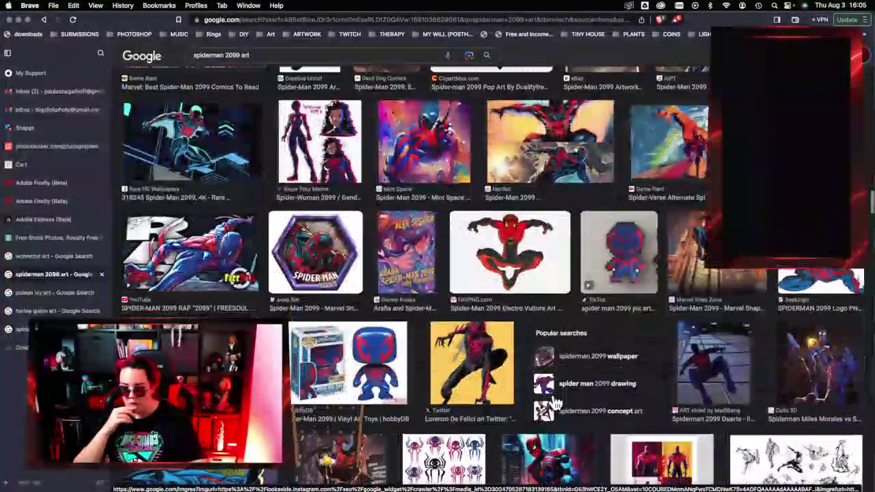
pyautogui.scroll(-2, 555, 403)
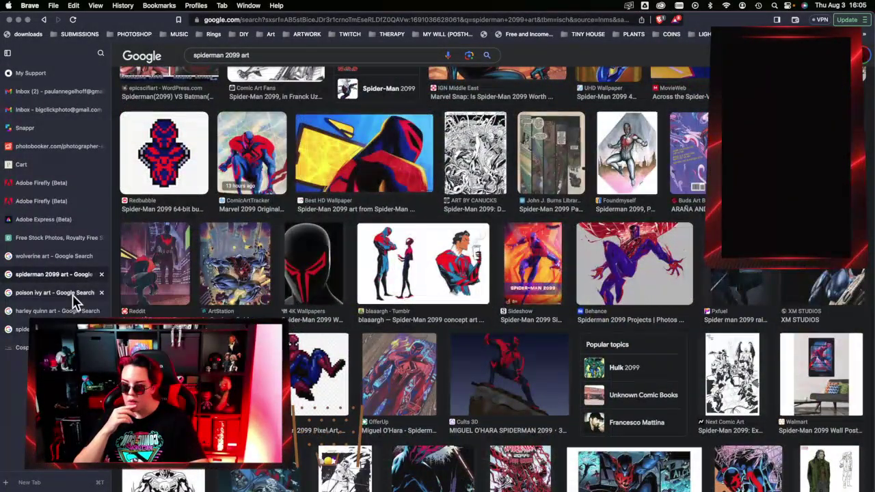
pyautogui.click(61, 292)
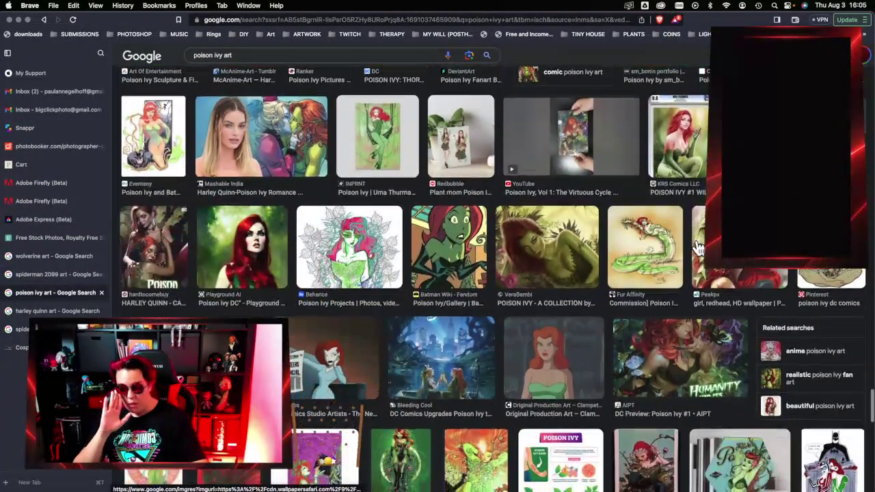
pyautogui.scroll(-6, 697, 248)
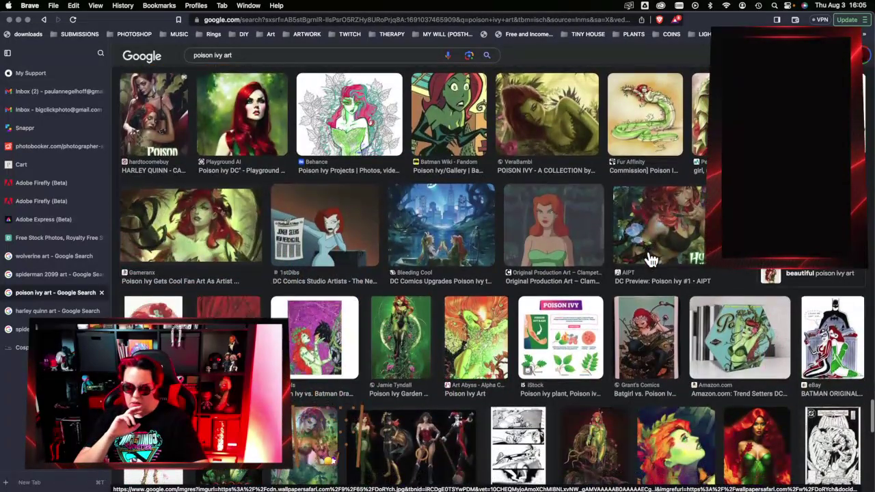
pyautogui.scroll(-5, 651, 260)
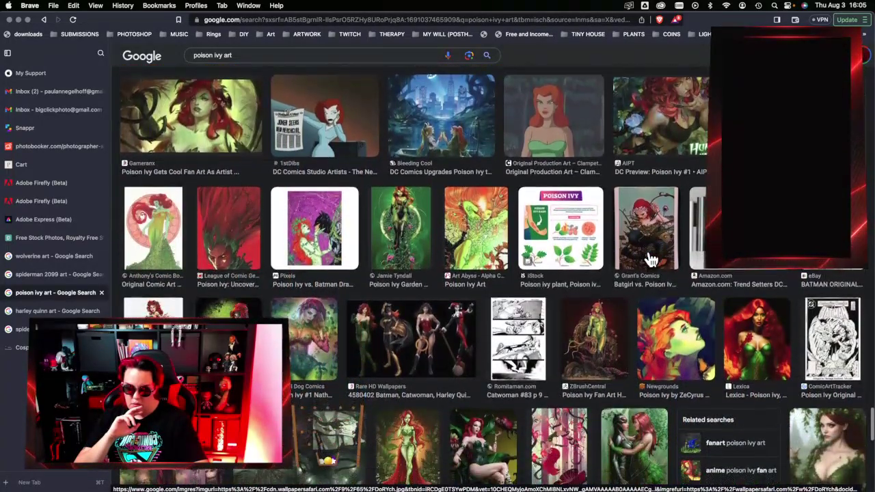
pyautogui.scroll(-10, 650, 259)
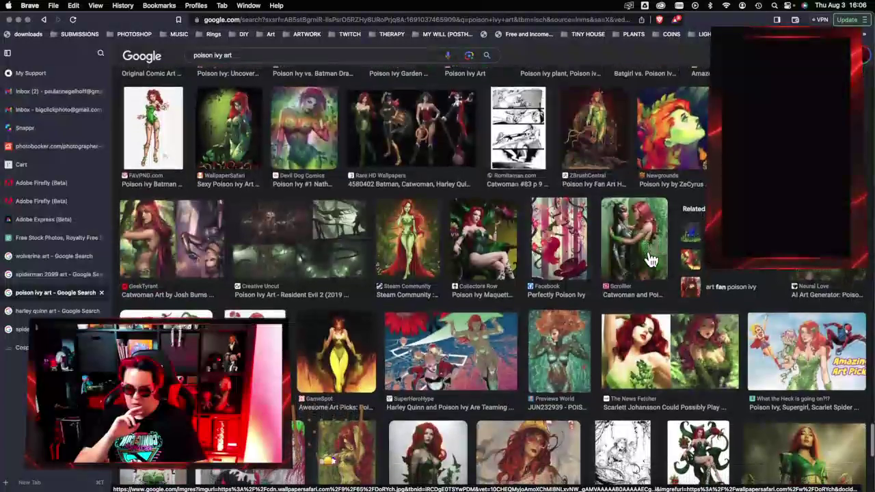
pyautogui.scroll(-1, 650, 260)
pyautogui.scroll(-10, 650, 260)
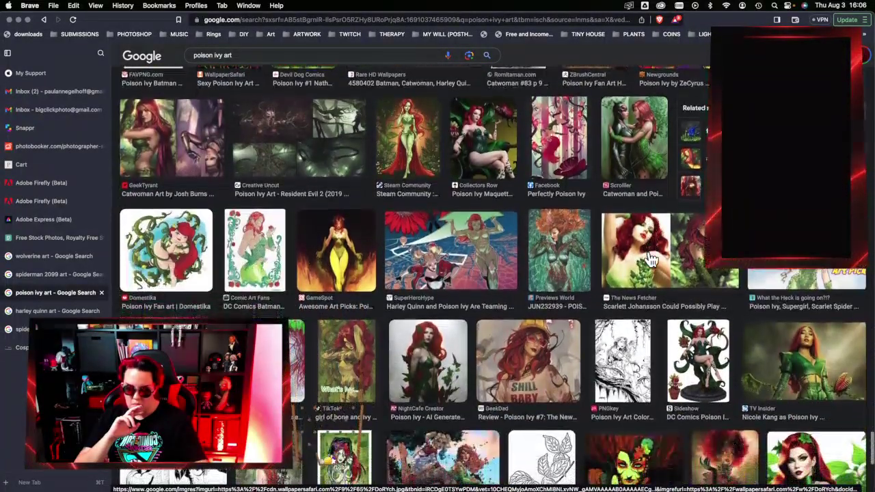
pyautogui.scroll(-10, 650, 260)
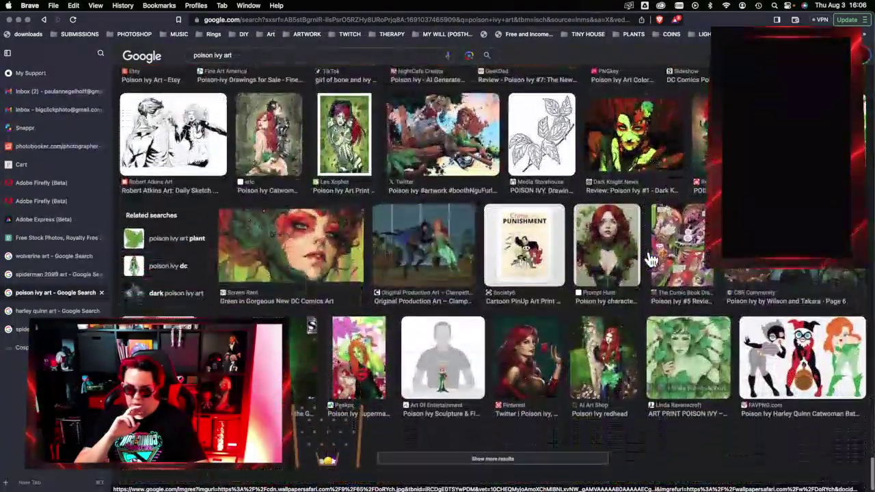
pyautogui.scroll(-2, 649, 254)
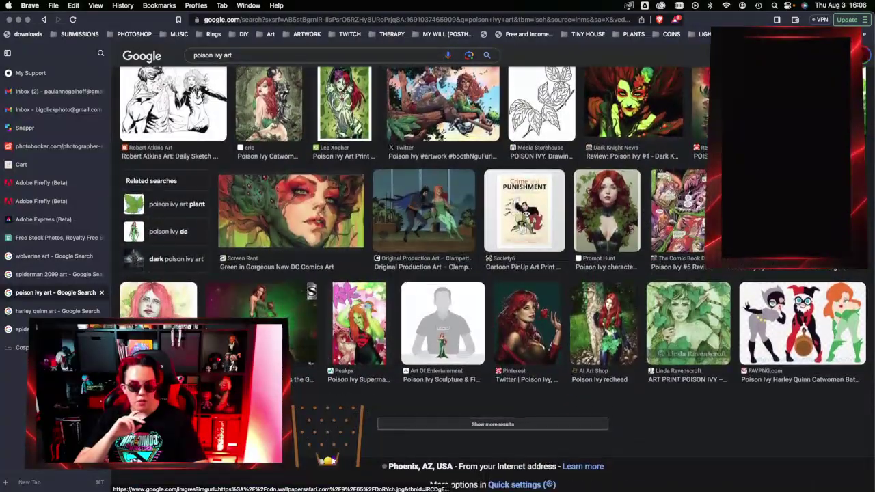
pyautogui.scroll(-10, 437, 260)
pyautogui.scroll(20, 437, 260)
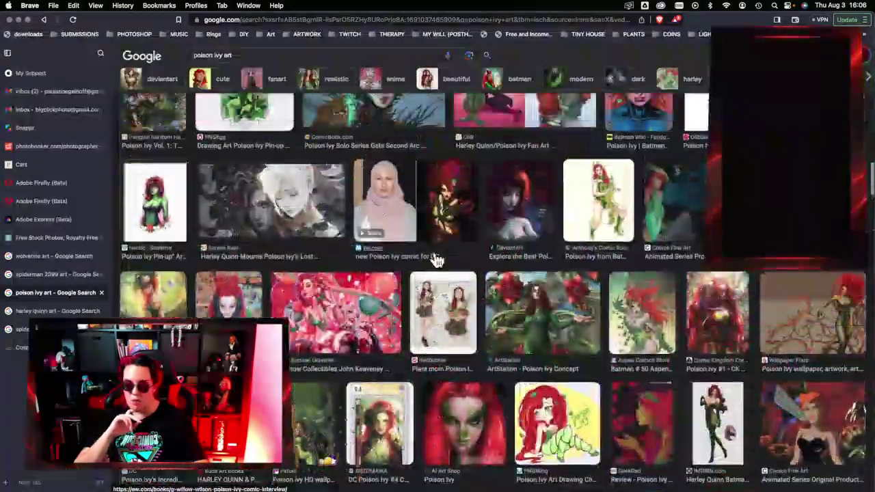
pyautogui.scroll(-6, 435, 261)
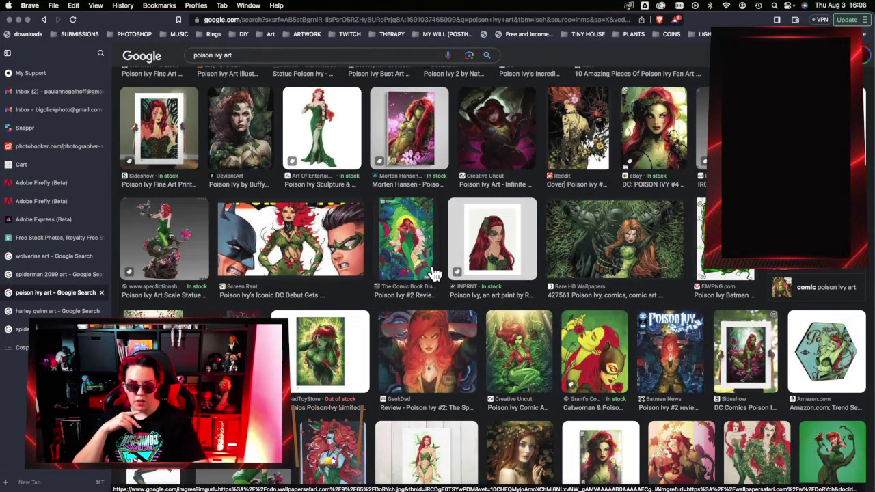
pyautogui.scroll(5, 436, 261)
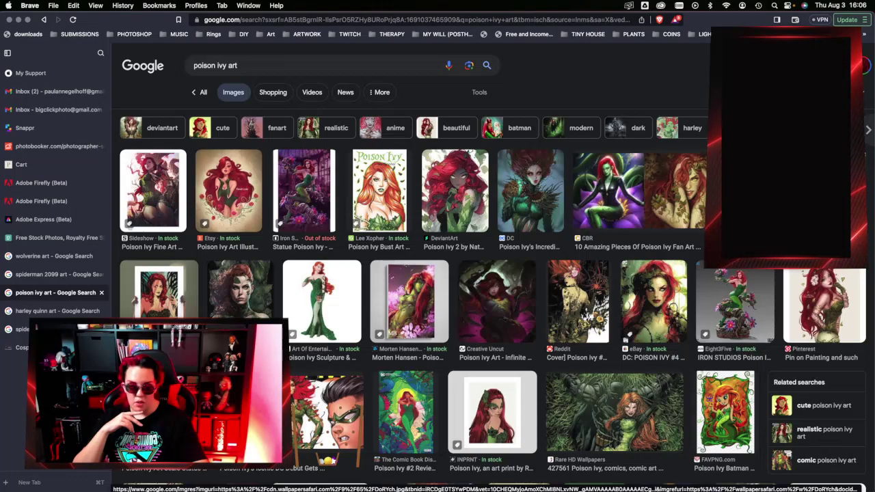
pyautogui.click(55, 311)
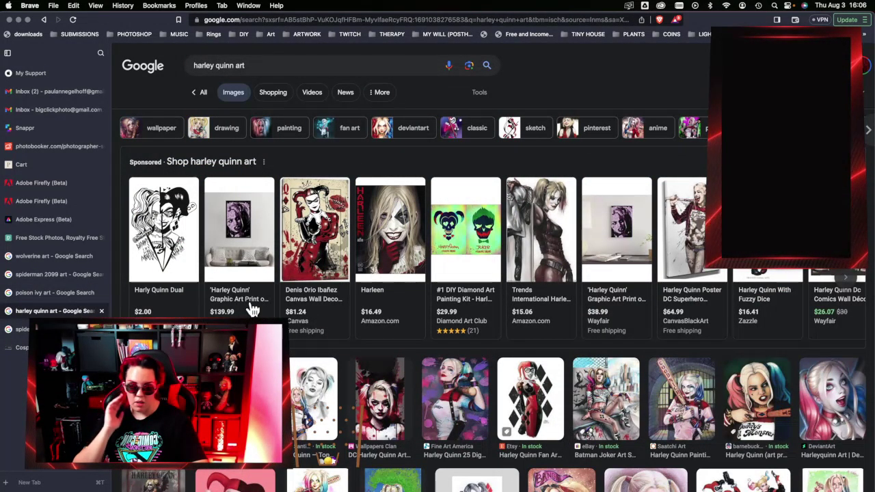
pyautogui.scroll(-5, 534, 389)
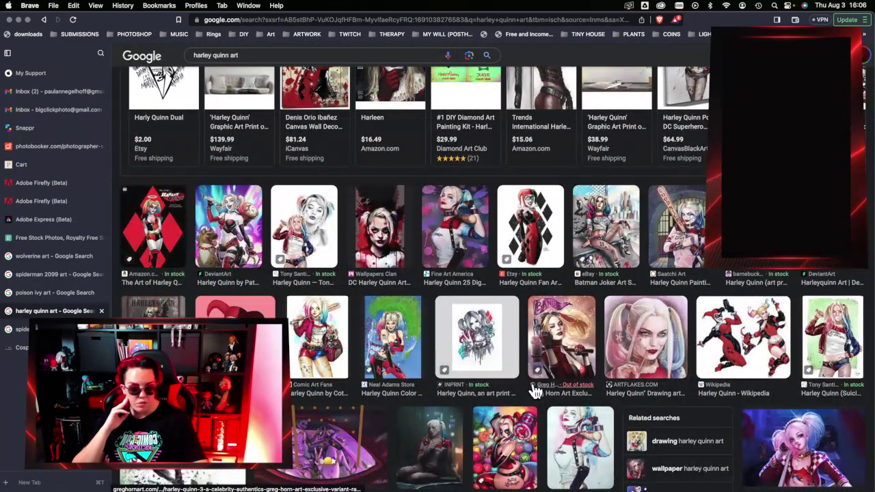
pyautogui.scroll(-5, 533, 388)
pyautogui.scroll(-3, 535, 389)
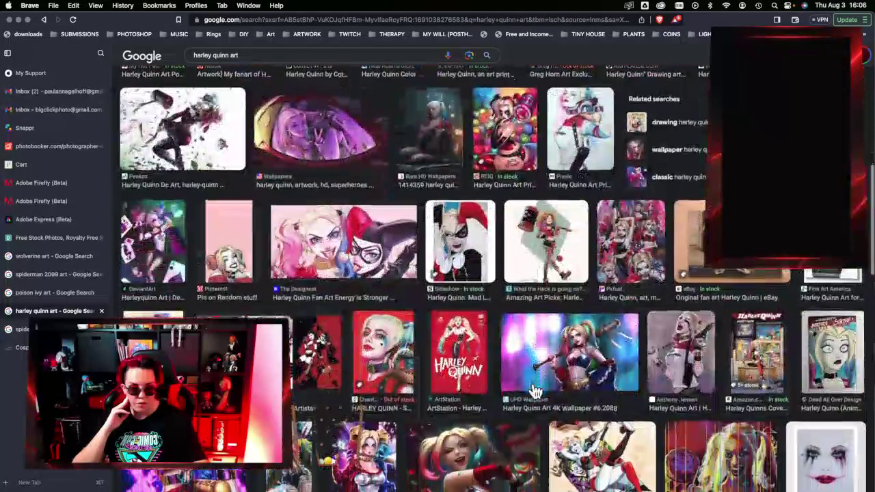
pyautogui.scroll(-5, 535, 391)
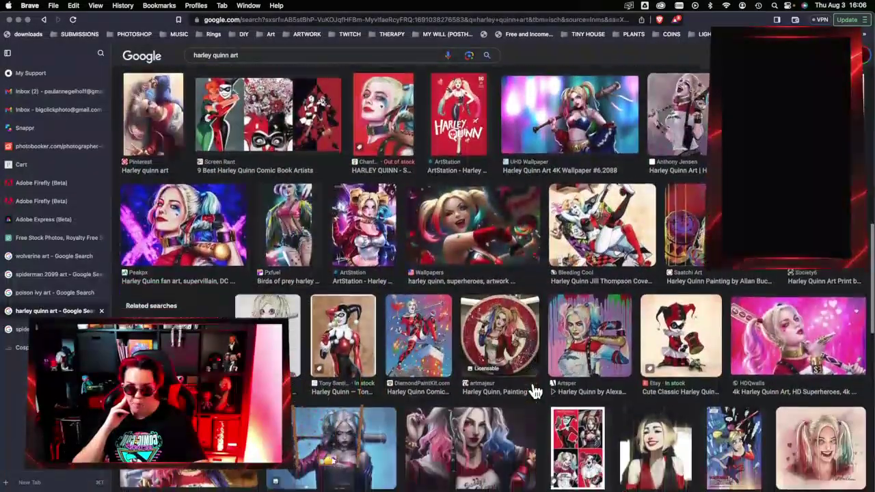
pyautogui.scroll(-5, 535, 391)
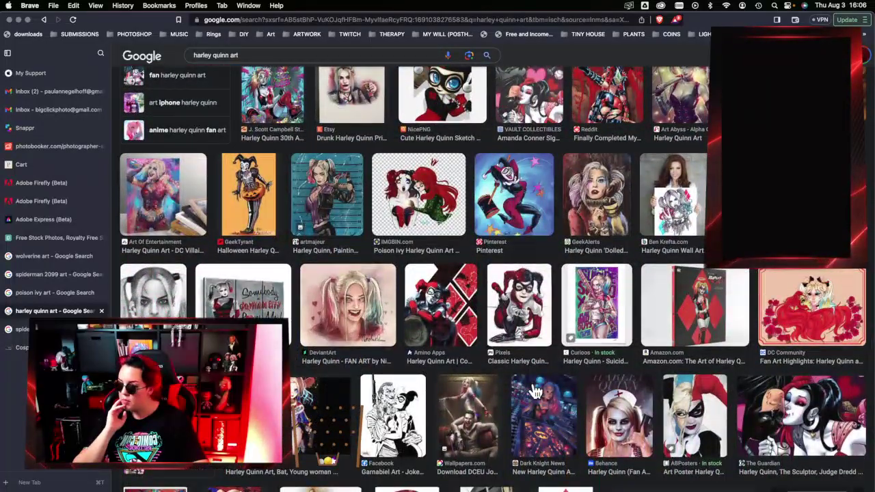
pyautogui.scroll(-2, 535, 391)
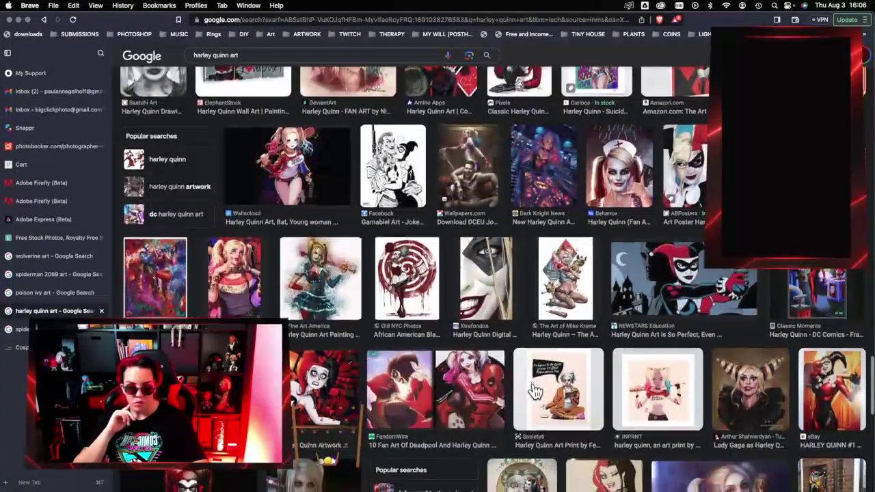
pyautogui.scroll(-5, 535, 391)
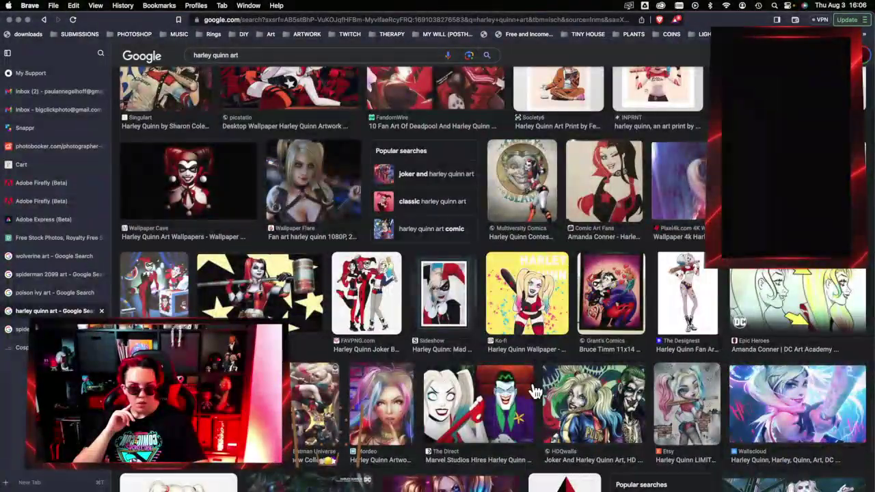
pyautogui.scroll(-6, 535, 391)
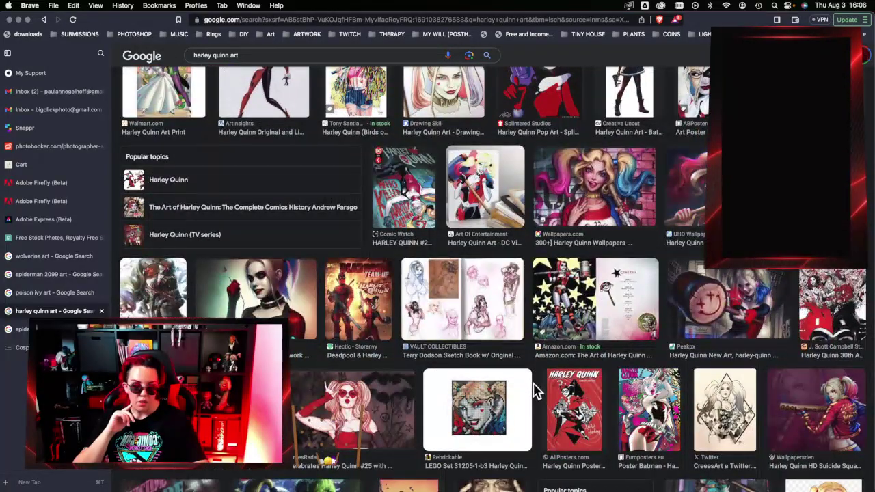
pyautogui.scroll(-5, 535, 391)
pyautogui.scroll(6, 535, 391)
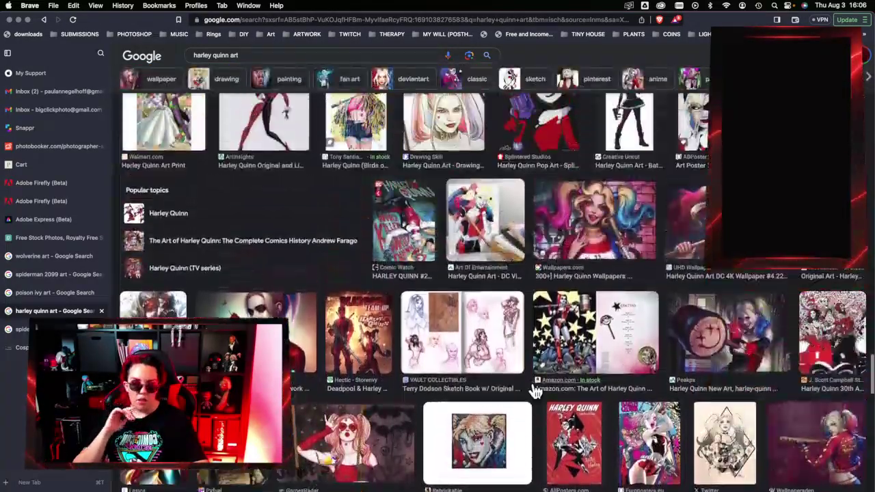
pyautogui.scroll(1, 535, 391)
pyautogui.scroll(-6, 535, 390)
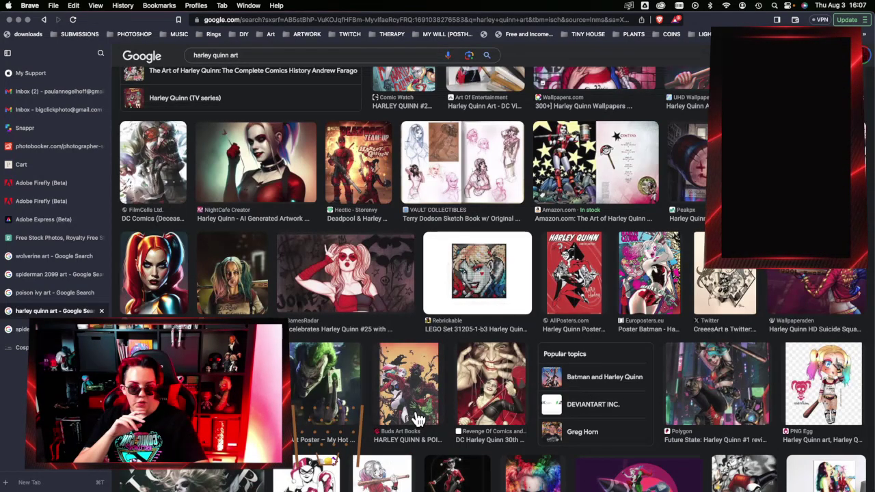
pyautogui.scroll(5, 417, 420)
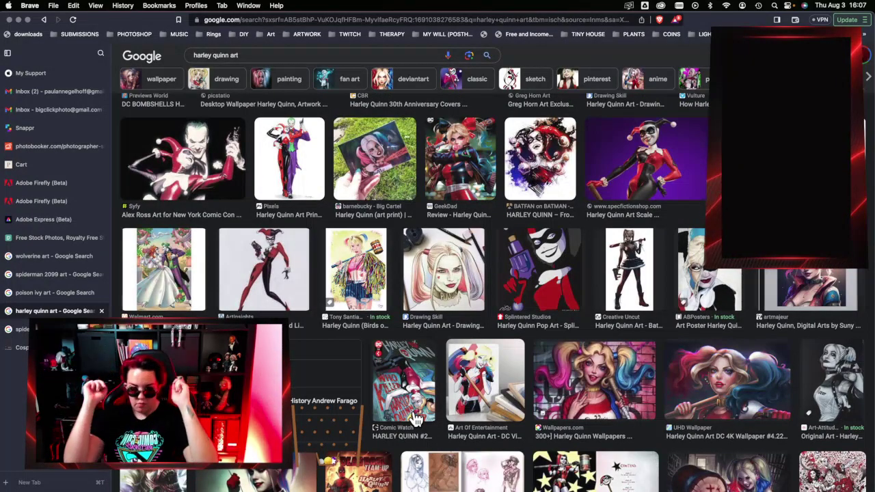
pyautogui.scroll(1, 416, 418)
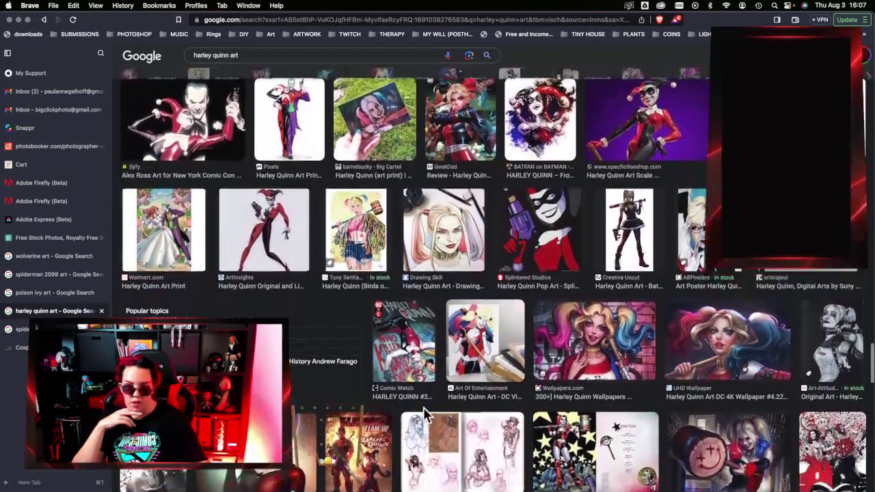
pyautogui.scroll(-15, 423, 415)
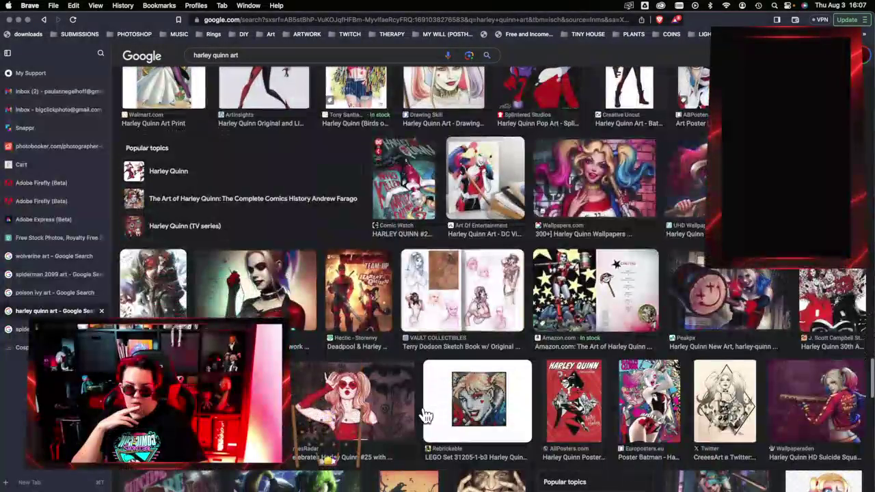
pyautogui.scroll(-3, 424, 415)
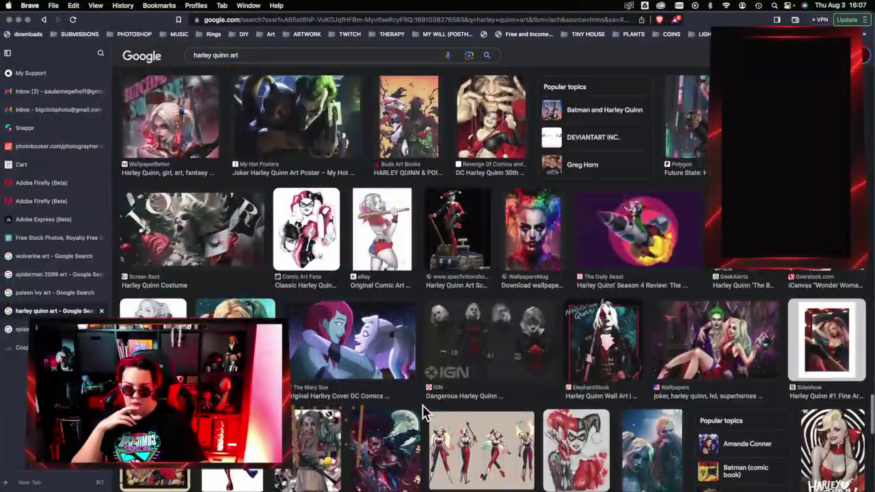
# Step: Change the image search to 'classic harley quinn art'
pyautogui.click(222, 56)
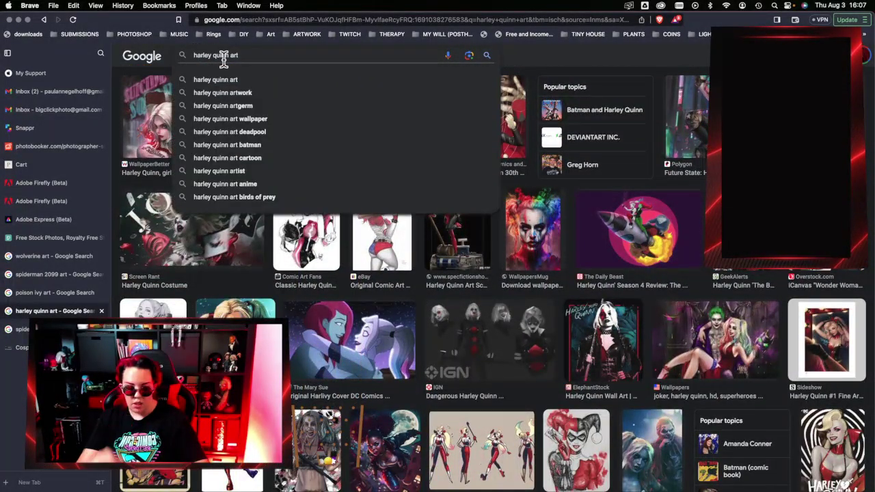
pyautogui.press('super+Left')
pyautogui.write('classic')
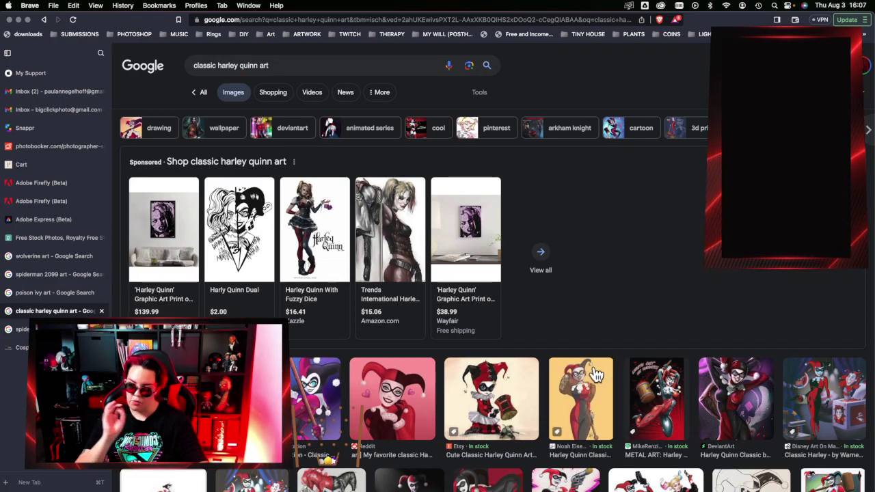
# Step: Scroll the classic Harley Quinn results and preview the DC Comics Presents Harley Quinn image
pyautogui.scroll(-1, 597, 376)
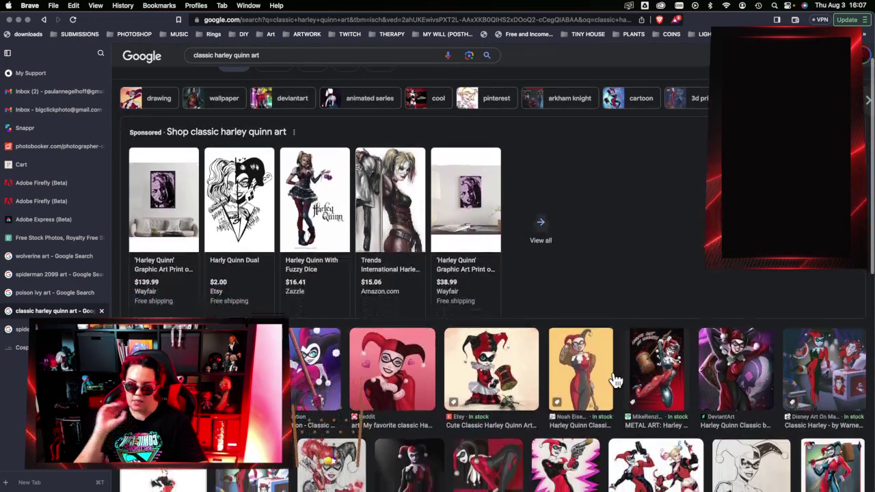
pyautogui.scroll(-6, 615, 377)
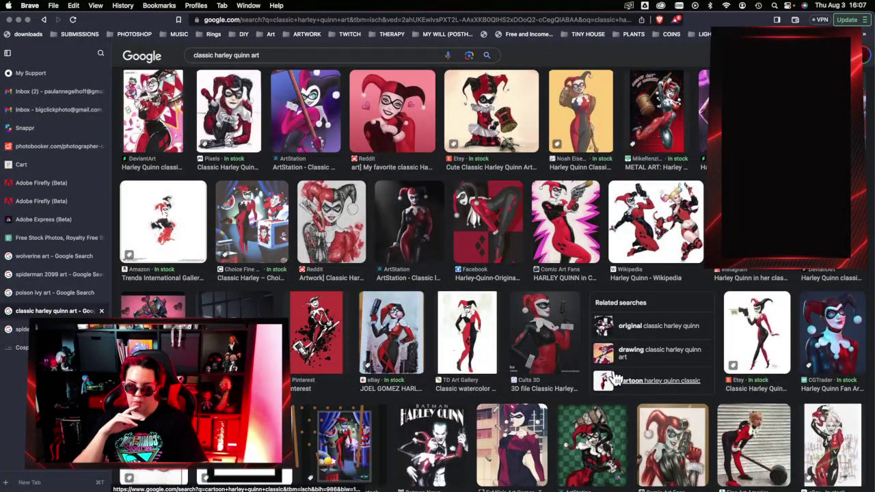
pyautogui.scroll(-1, 615, 378)
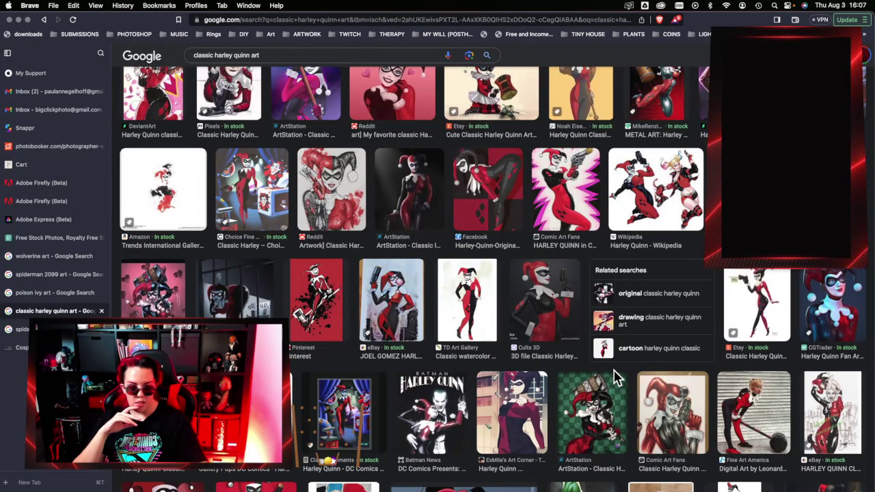
pyautogui.scroll(-2, 615, 378)
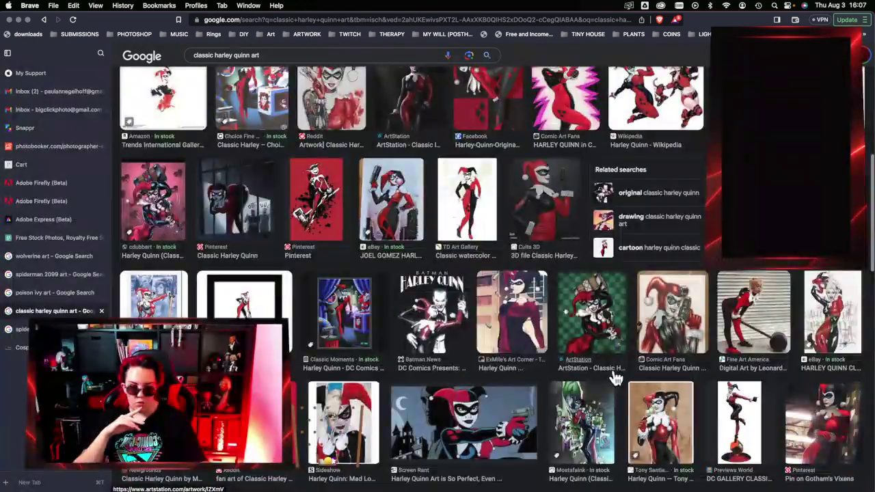
pyautogui.scroll(-2, 615, 378)
pyautogui.scroll(8, 615, 378)
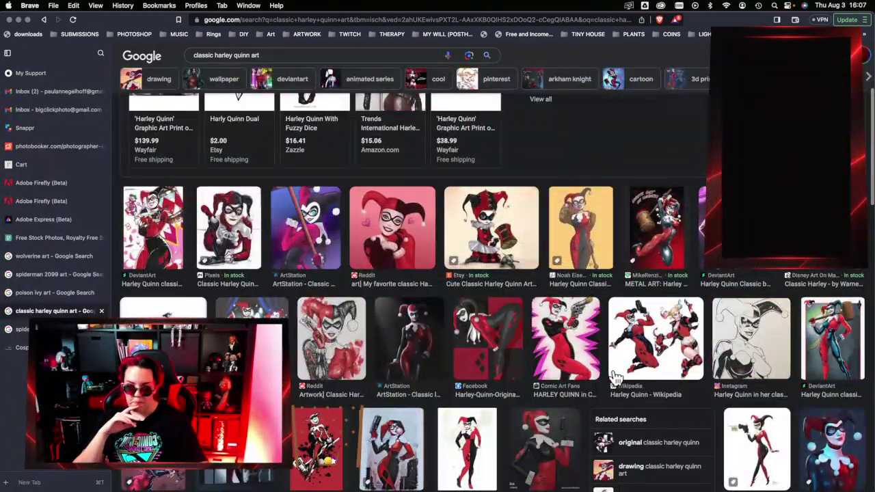
pyautogui.scroll(-1, 615, 378)
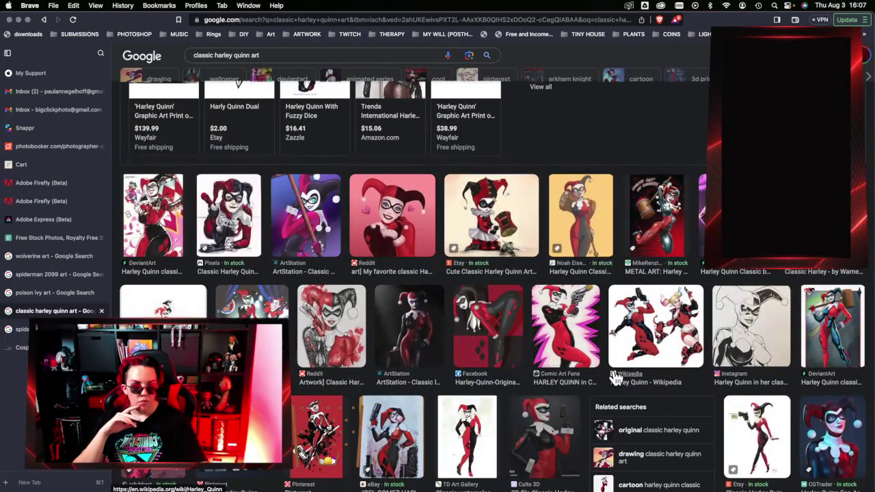
pyautogui.scroll(-7, 614, 378)
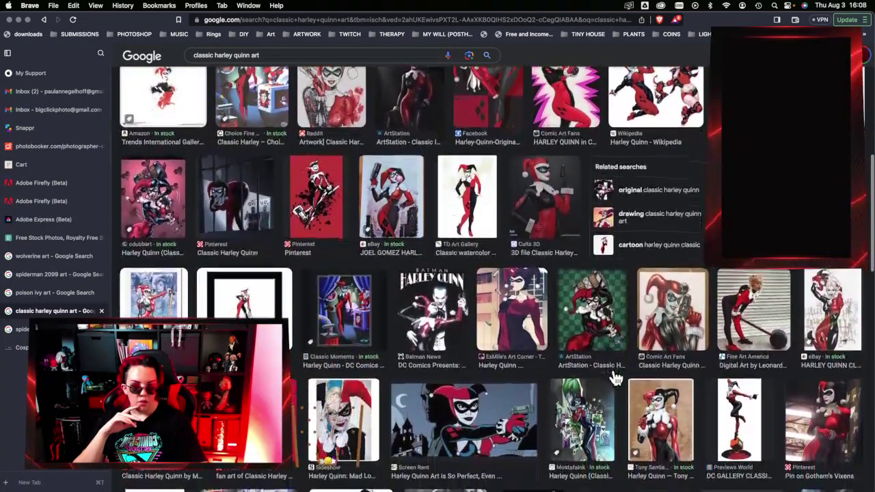
pyautogui.scroll(-3, 615, 378)
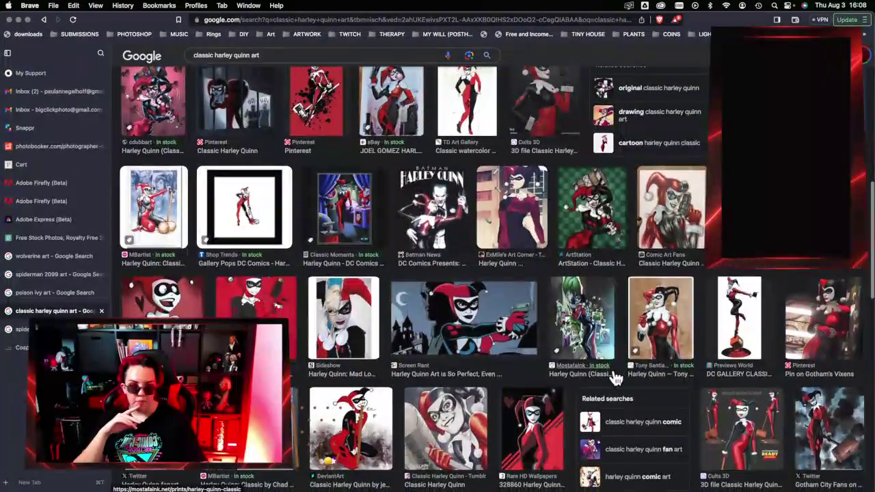
pyautogui.scroll(-2, 615, 378)
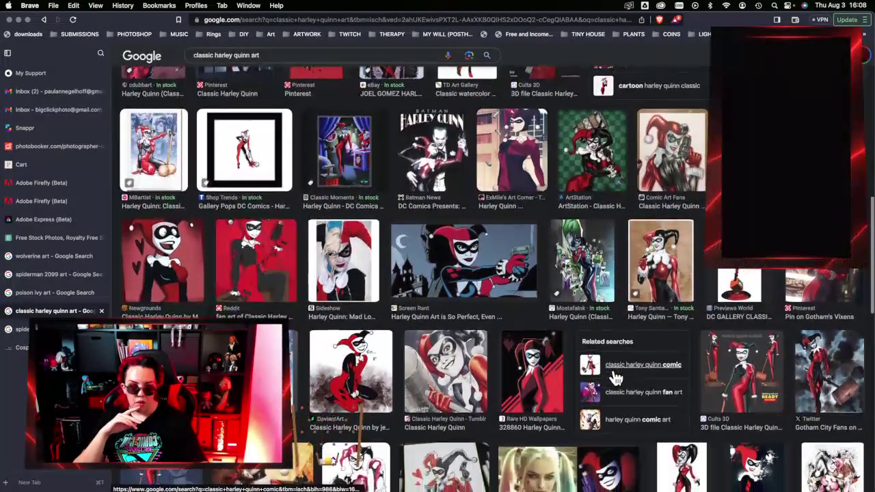
pyautogui.click(434, 130)
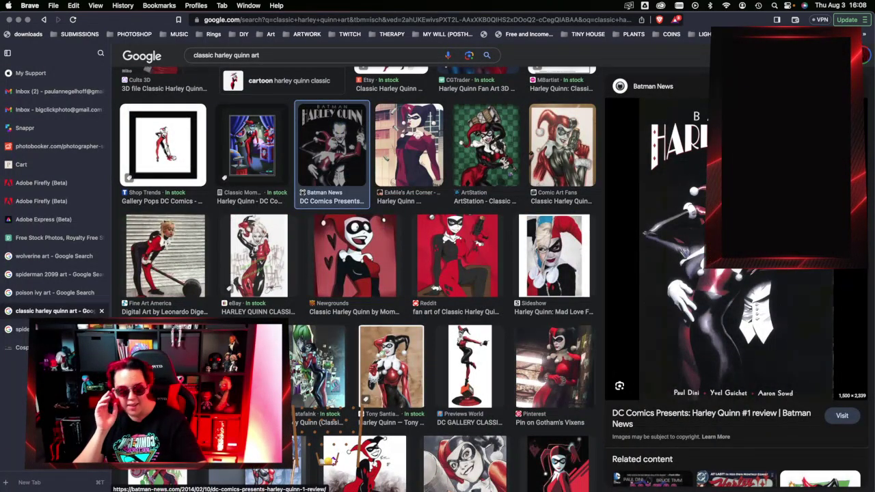
pyautogui.press('Escape')
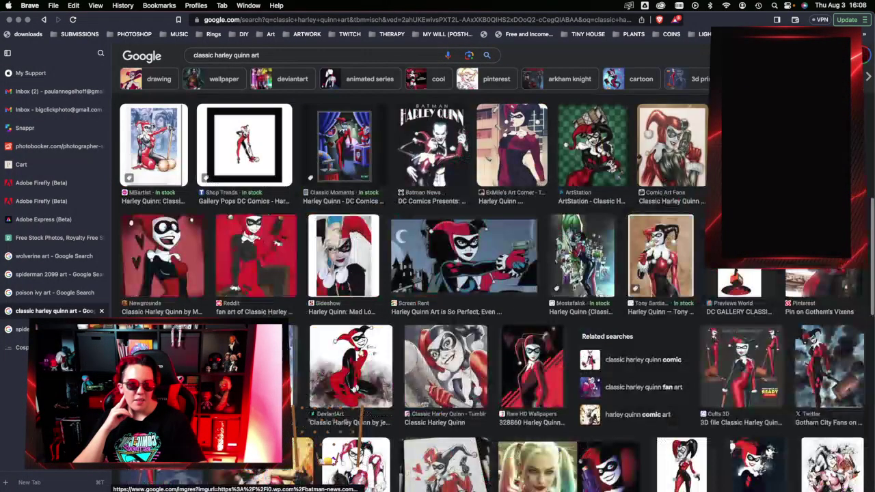
# Step: Preview the 328860 Harley Quinn, Classic wallpaper
pyautogui.scroll(-5, 542, 380)
pyautogui.scroll(-3, 541, 380)
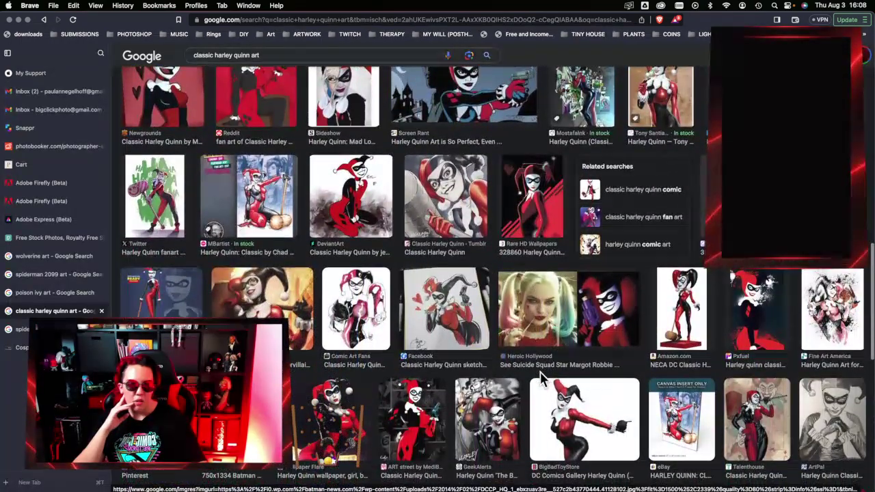
pyautogui.click(555, 226)
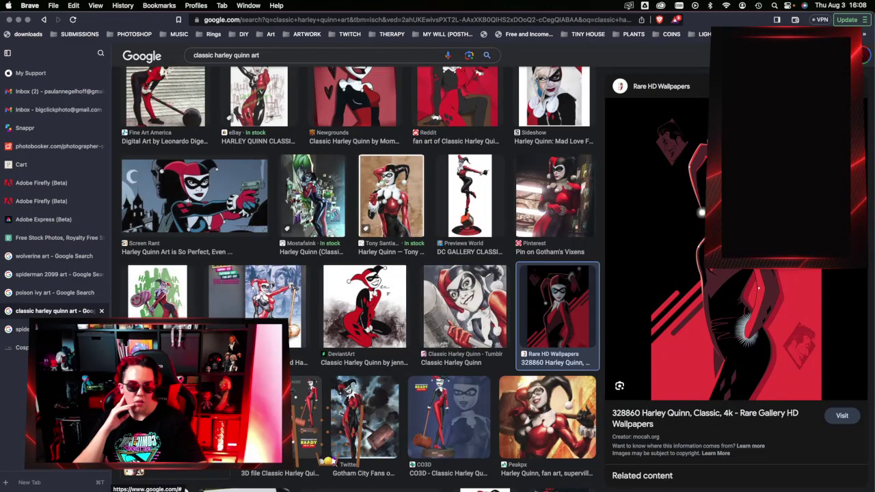
pyautogui.press('Escape')
# Step: In Lightroom Classic, load the Harley Quinn photo DSC09536 from the Filmstrip
pyautogui.click(859, 286)
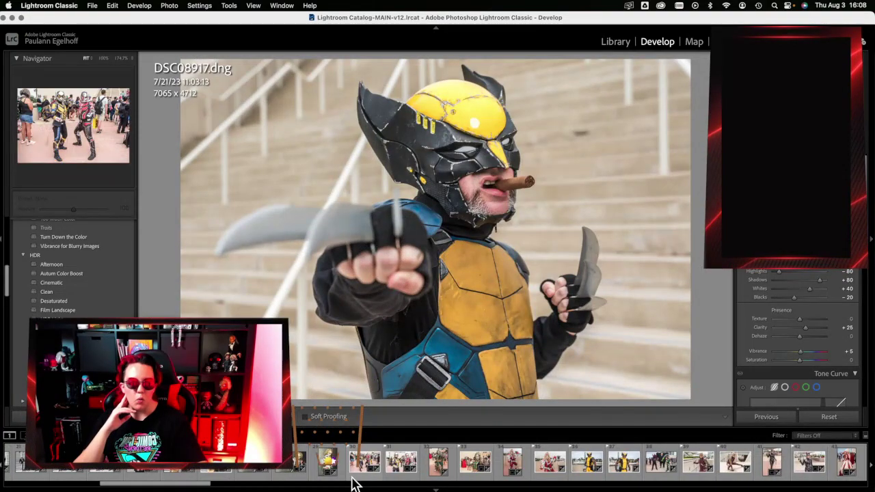
pyautogui.hscroll(10, 351, 472)
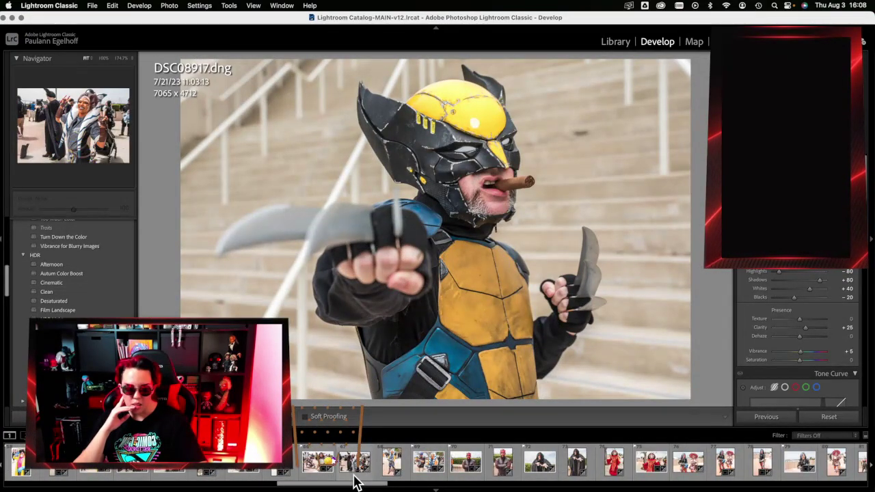
pyautogui.hscroll(10, 354, 471)
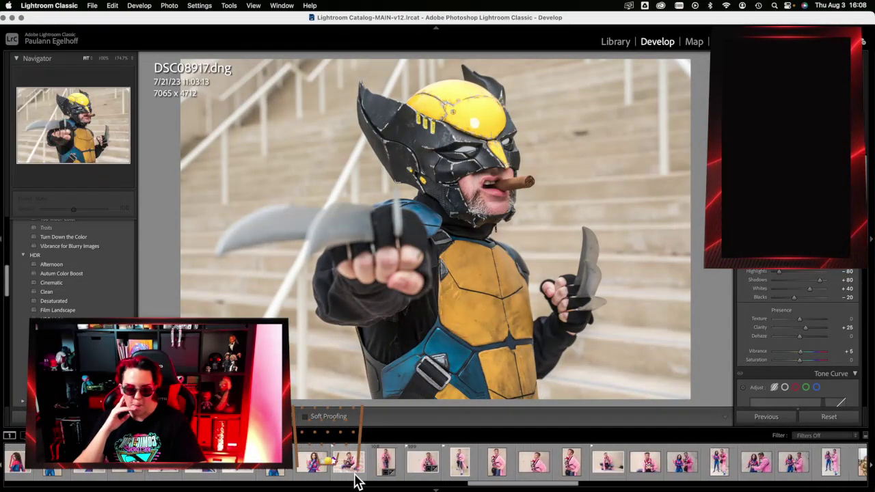
pyautogui.hscroll(10, 354, 472)
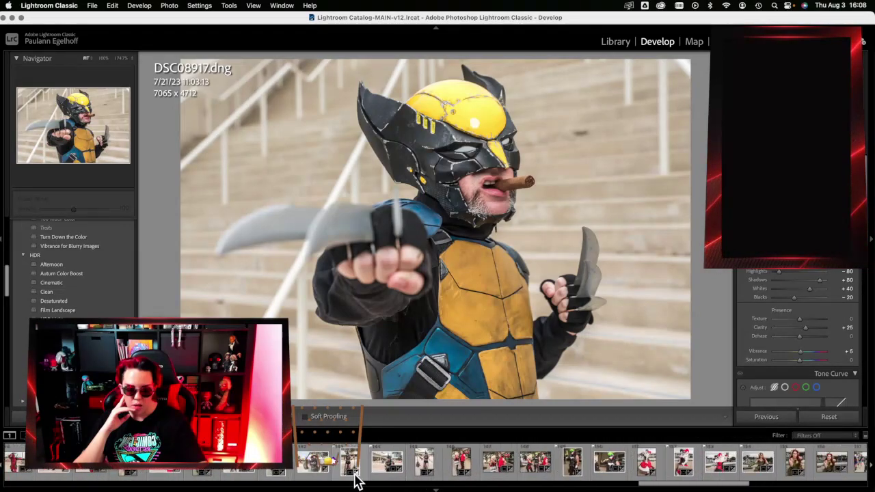
pyautogui.hscroll(6, 354, 479)
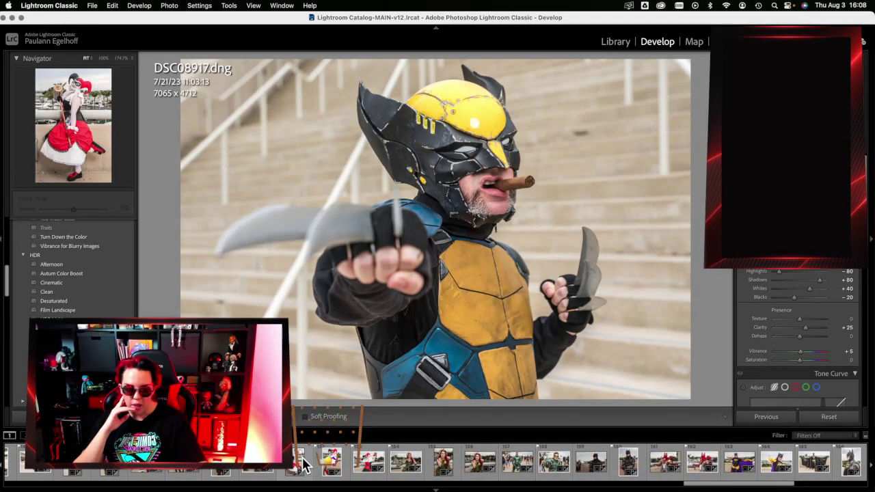
pyautogui.click(333, 465)
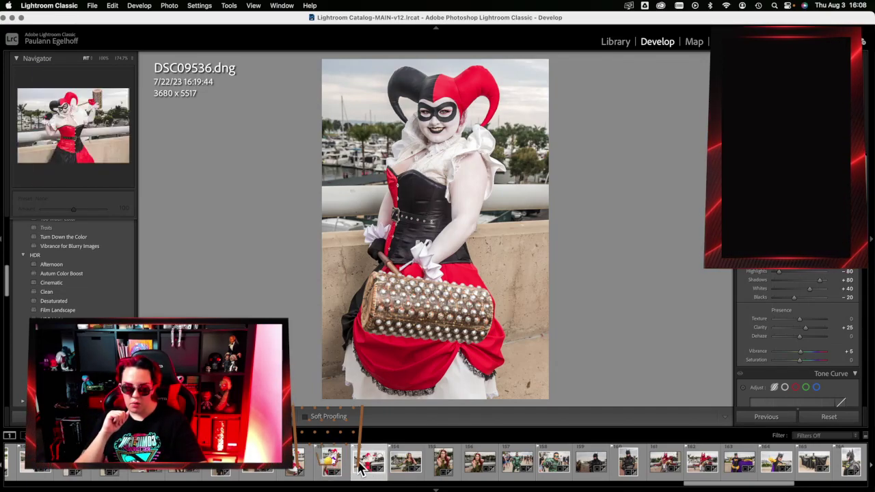
# Step: Open DSC09538, then DSC09584, and minimize Lightroom to reveal the browser
pyautogui.click(361, 467)
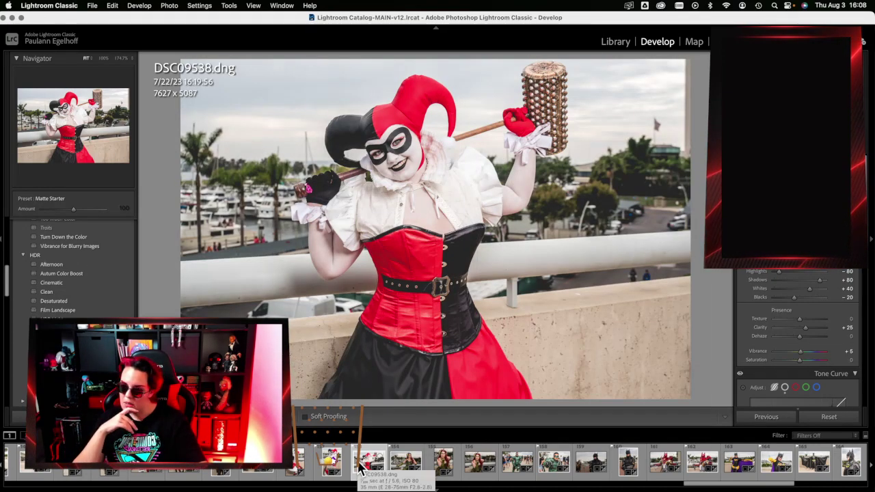
pyautogui.hscroll(5, 437, 464)
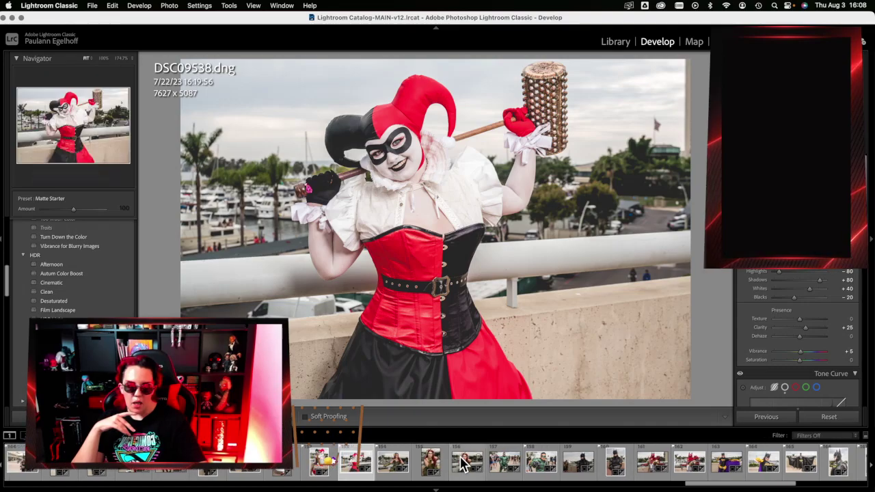
pyautogui.hscroll(3, 460, 462)
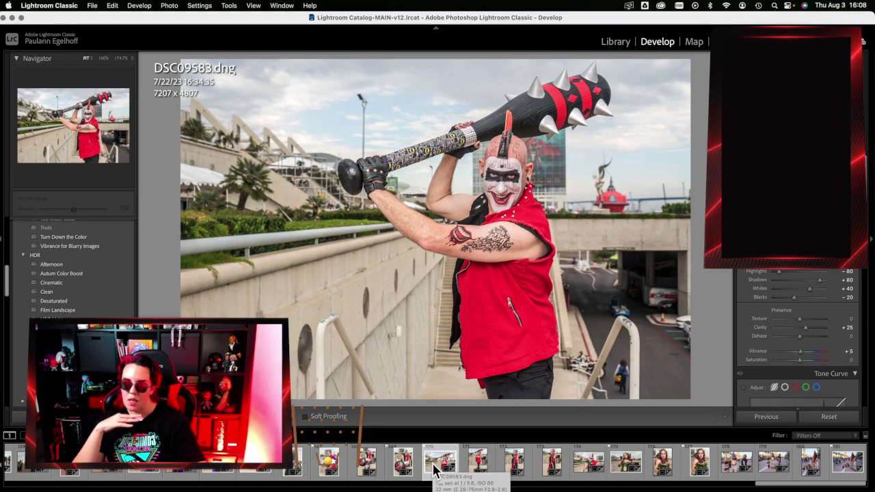
pyautogui.click(477, 465)
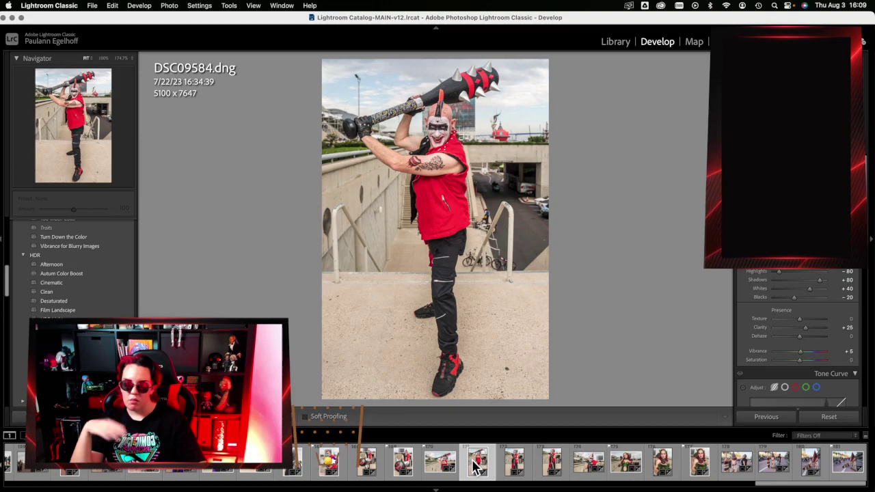
pyautogui.click(13, 18)
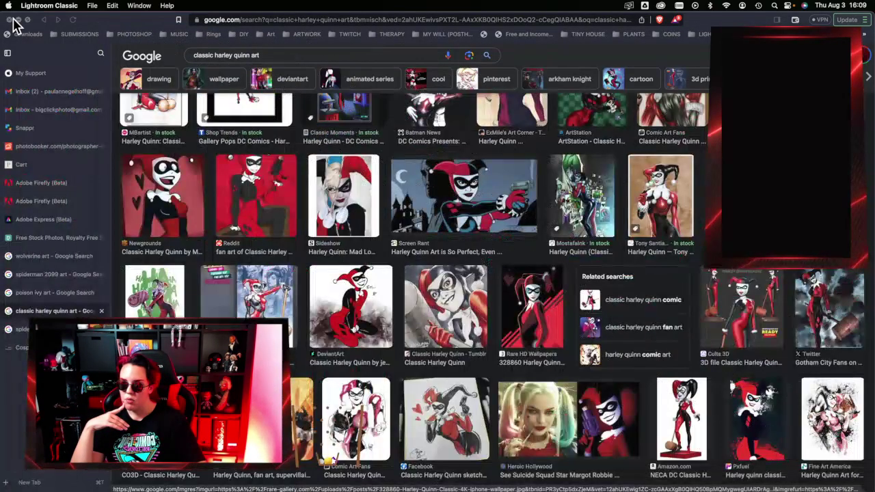
pyautogui.scroll(-3, 615, 377)
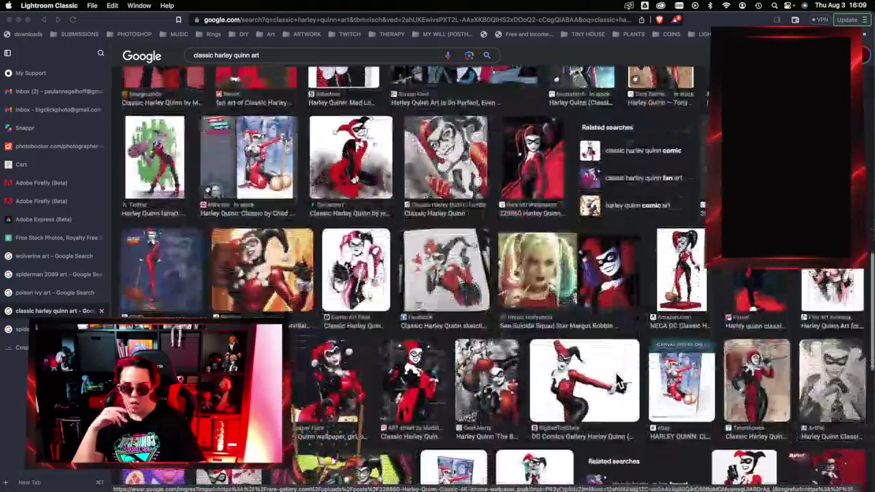
pyautogui.scroll(-2, 615, 377)
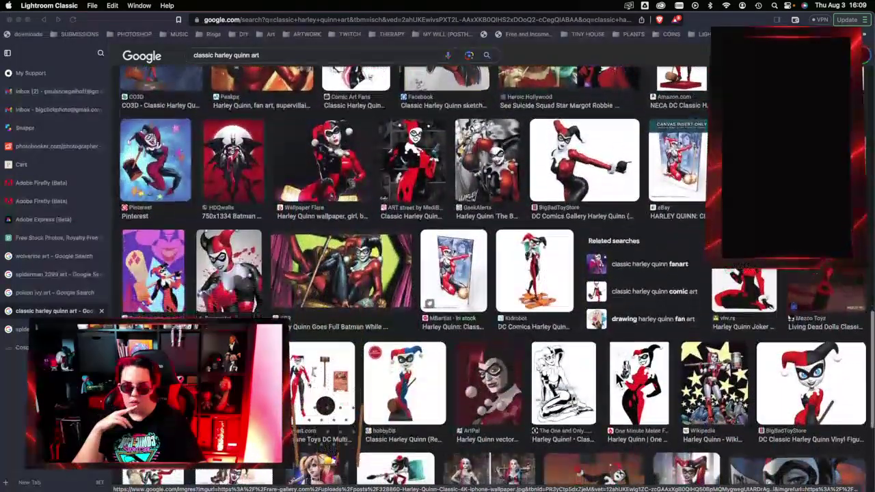
pyautogui.scroll(-2, 620, 377)
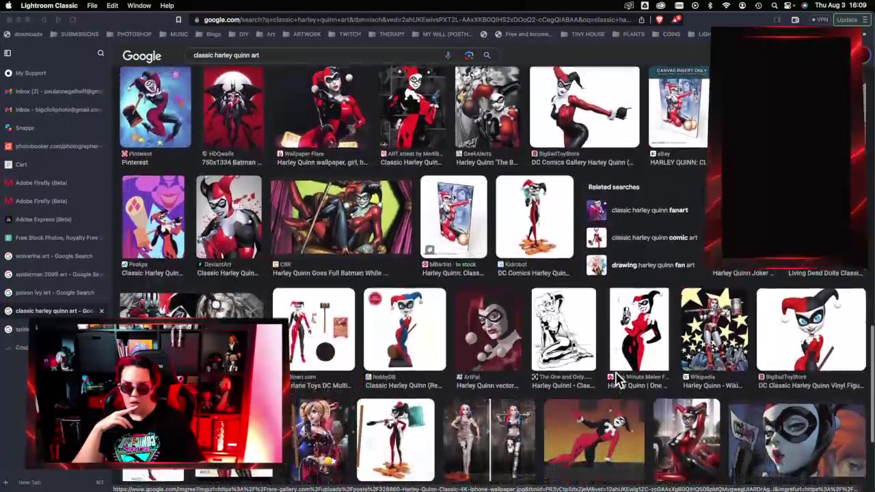
pyautogui.scroll(-2, 617, 380)
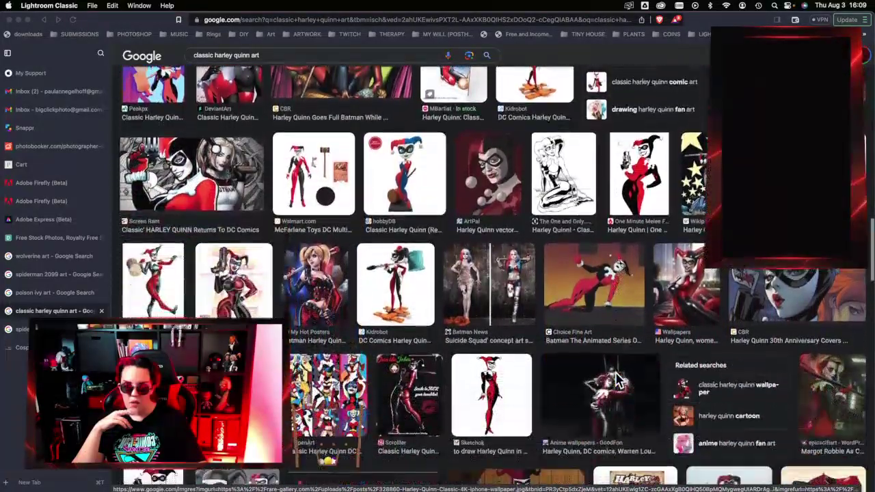
pyautogui.scroll(-2, 617, 380)
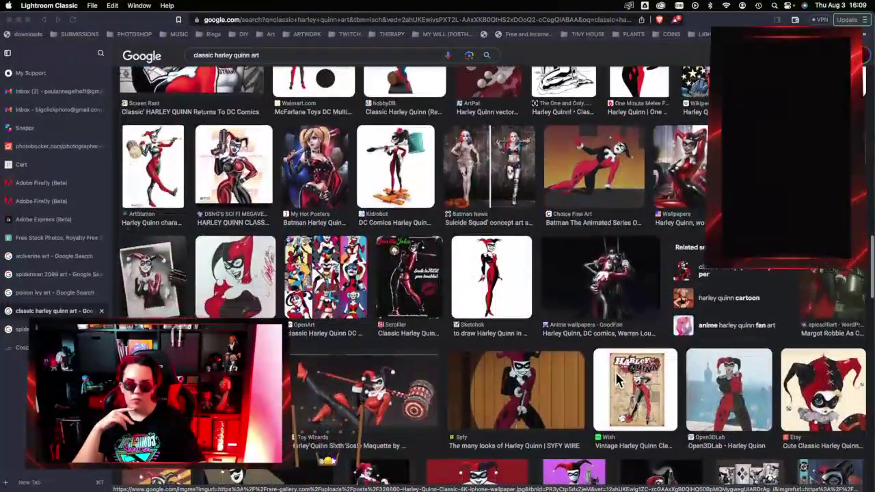
pyautogui.scroll(-1, 617, 380)
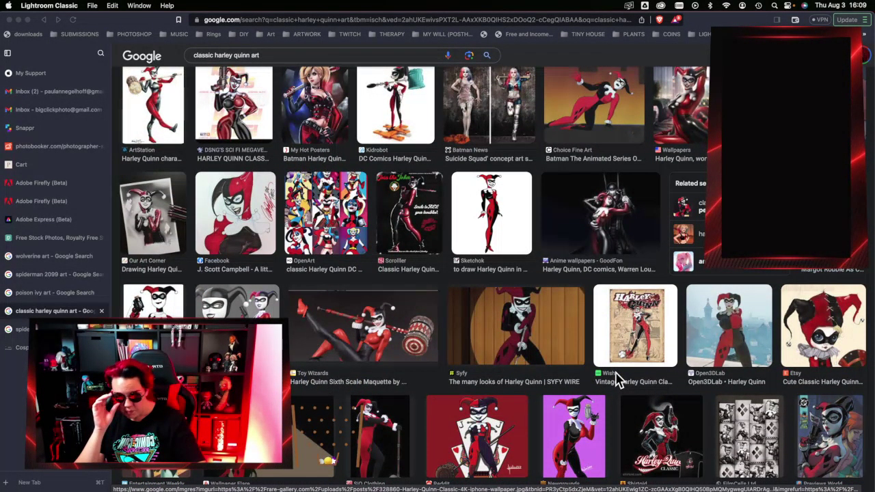
pyautogui.scroll(-3, 617, 380)
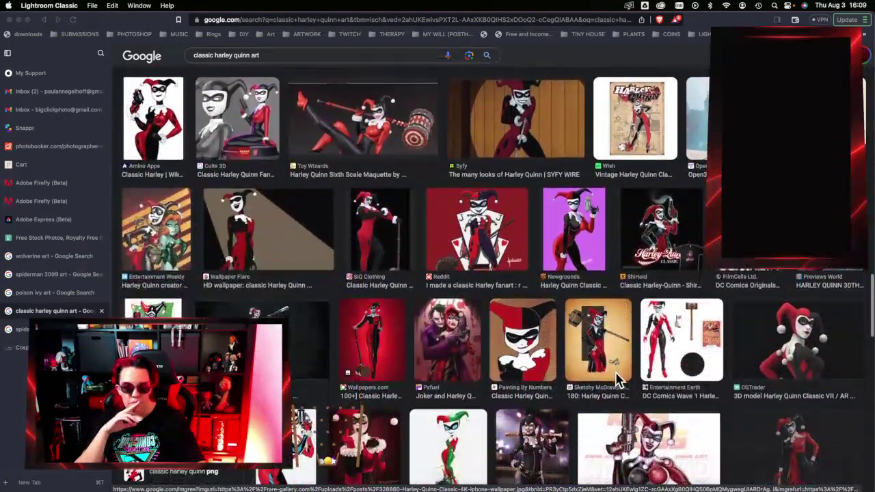
pyautogui.scroll(-5, 617, 380)
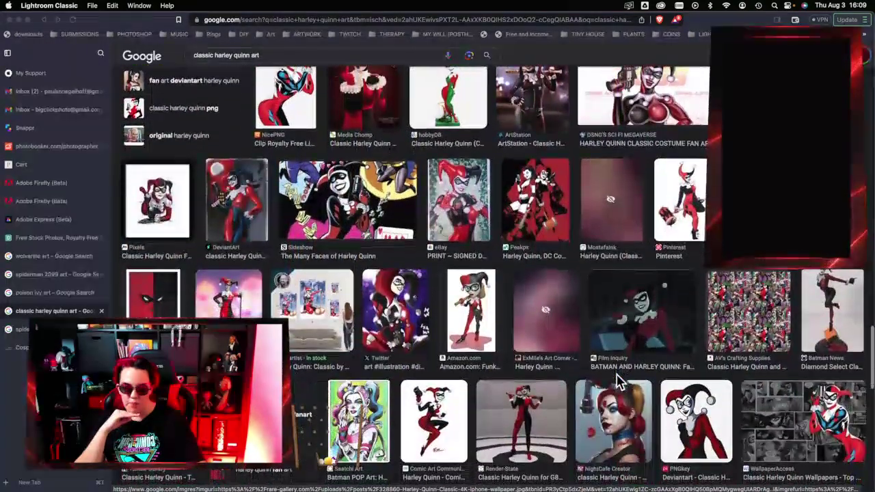
pyautogui.scroll(-4, 617, 380)
pyautogui.scroll(-3, 617, 380)
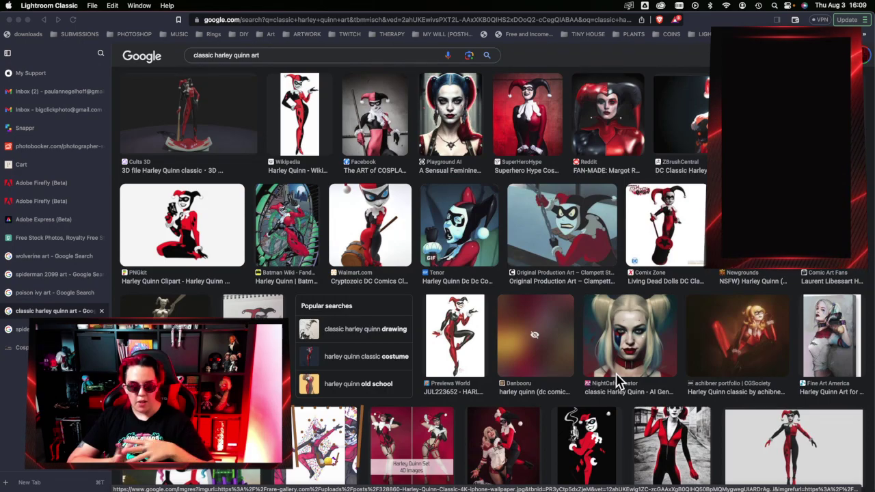
pyautogui.scroll(-15, 617, 381)
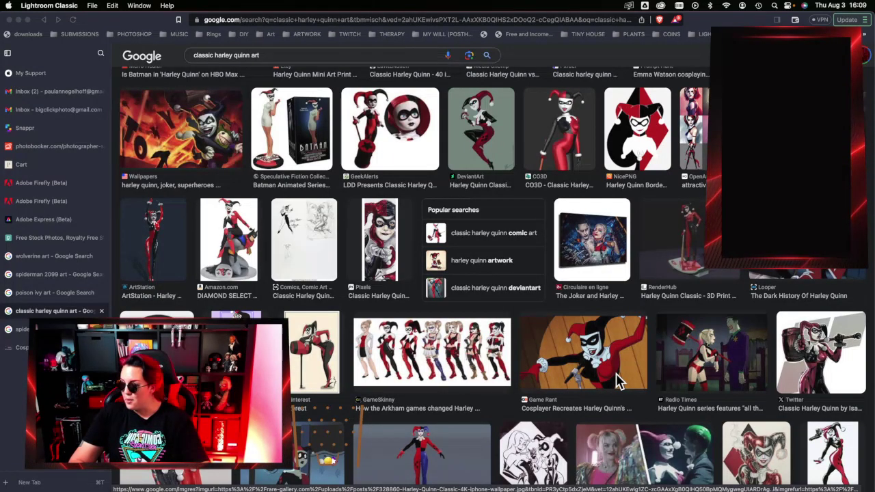
pyautogui.scroll(-10, 617, 381)
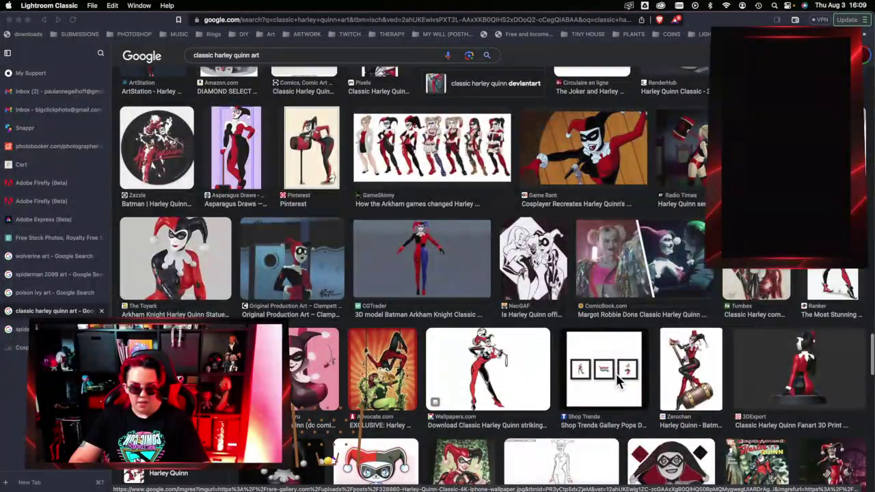
pyautogui.scroll(-10, 617, 381)
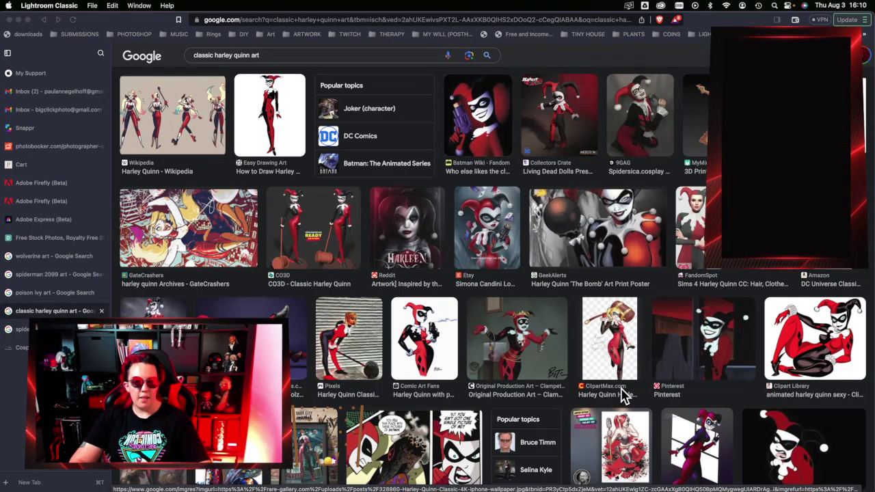
# Step: Scroll to the bottom of the classic Harley Quinn results and load more results
pyautogui.scroll(-3, 624, 397)
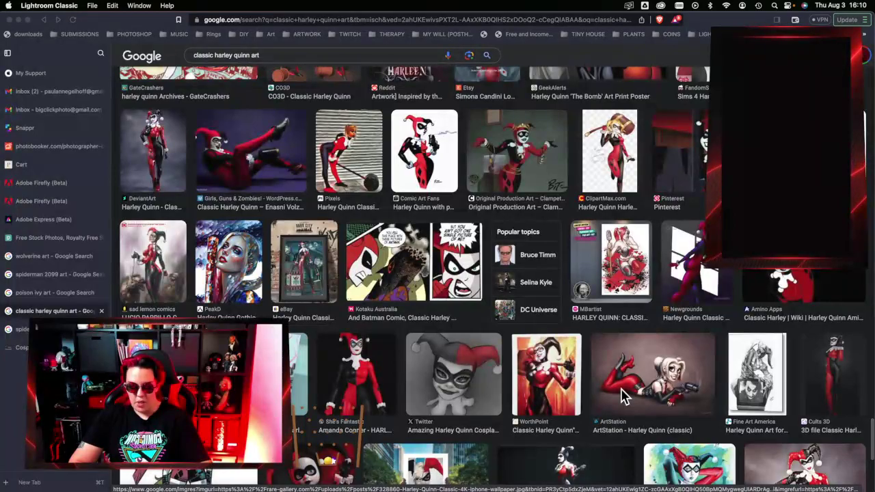
pyautogui.scroll(-5, 623, 396)
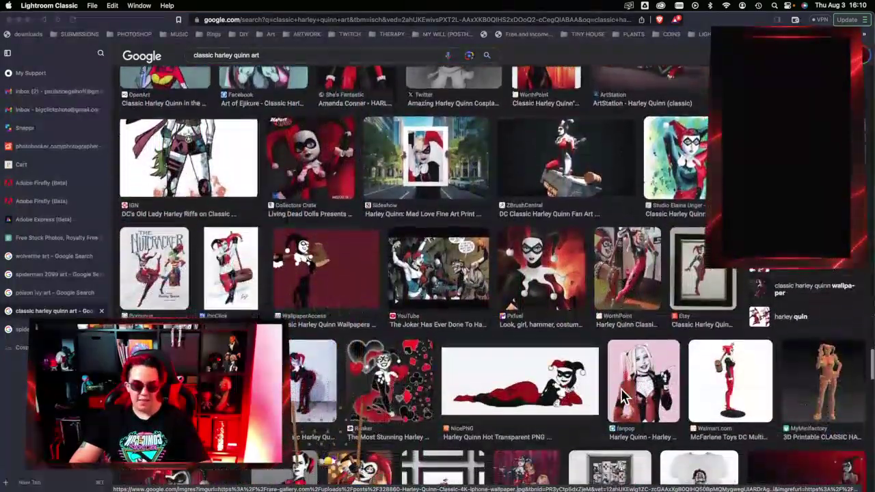
pyautogui.scroll(-1, 623, 396)
pyautogui.scroll(-5, 623, 396)
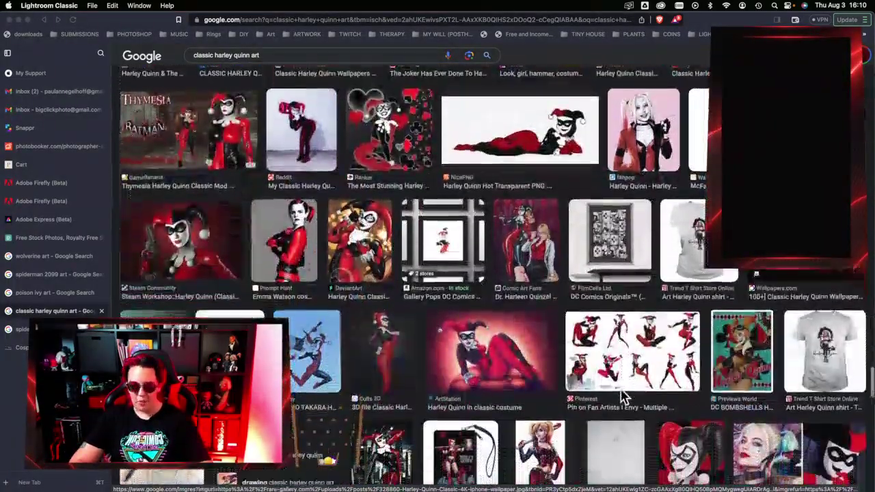
pyautogui.scroll(-2, 623, 396)
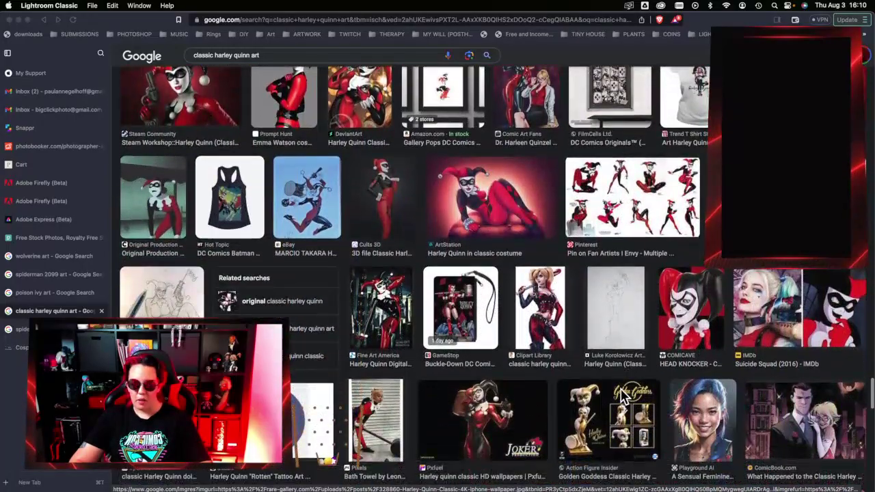
pyautogui.scroll(-6, 623, 393)
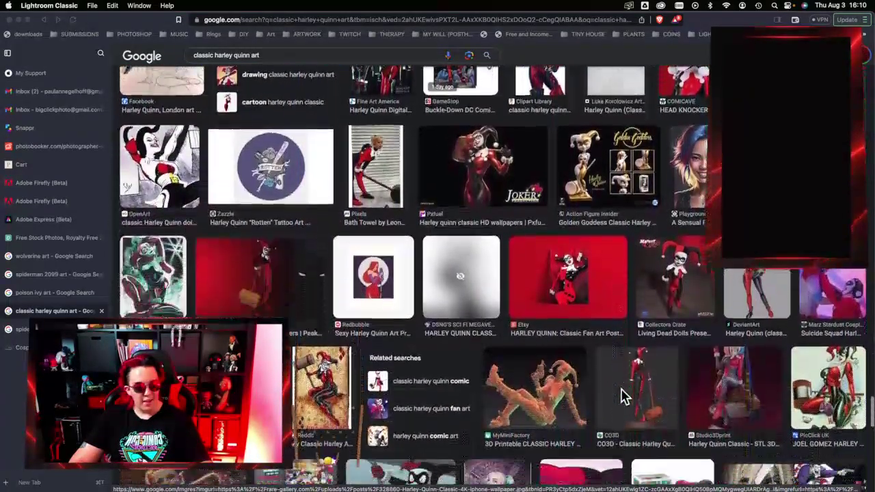
pyautogui.scroll(-4, 623, 396)
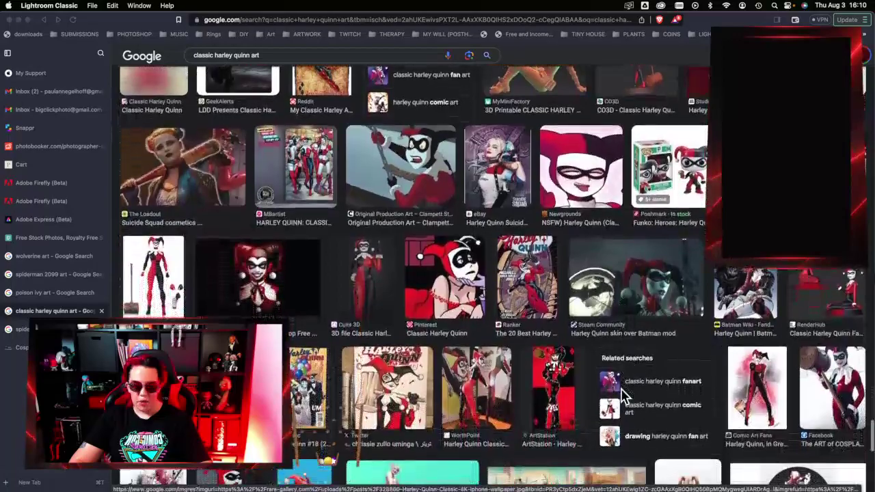
pyautogui.scroll(-3, 623, 396)
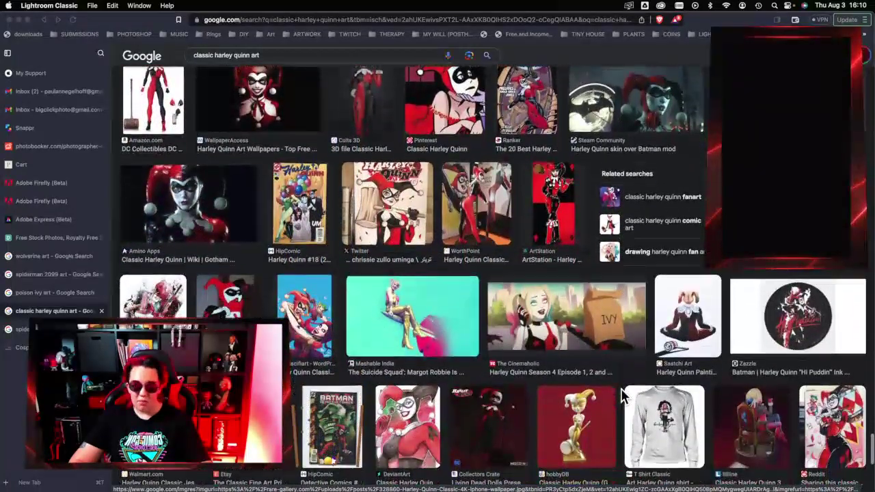
pyautogui.scroll(-6, 623, 395)
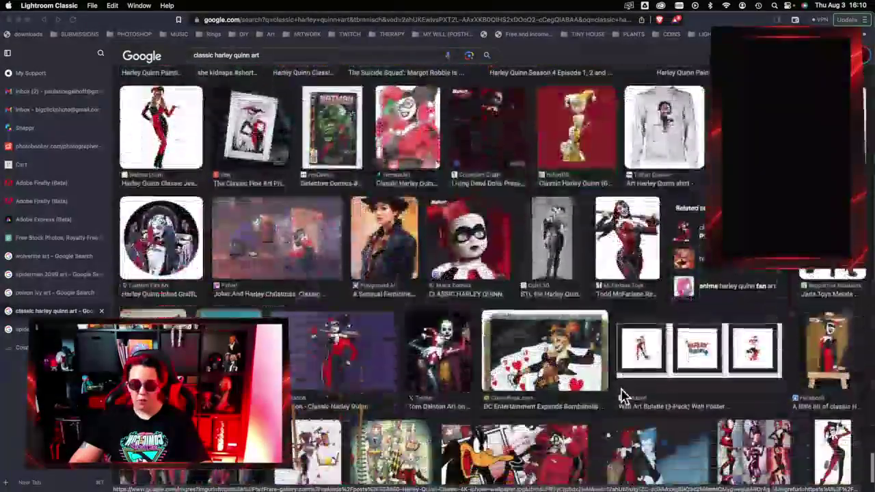
pyautogui.scroll(-2, 622, 394)
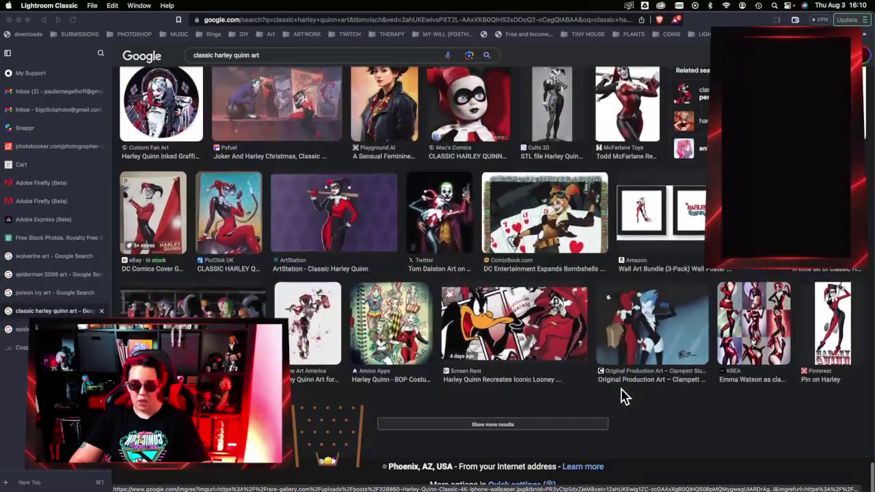
pyautogui.click(578, 423)
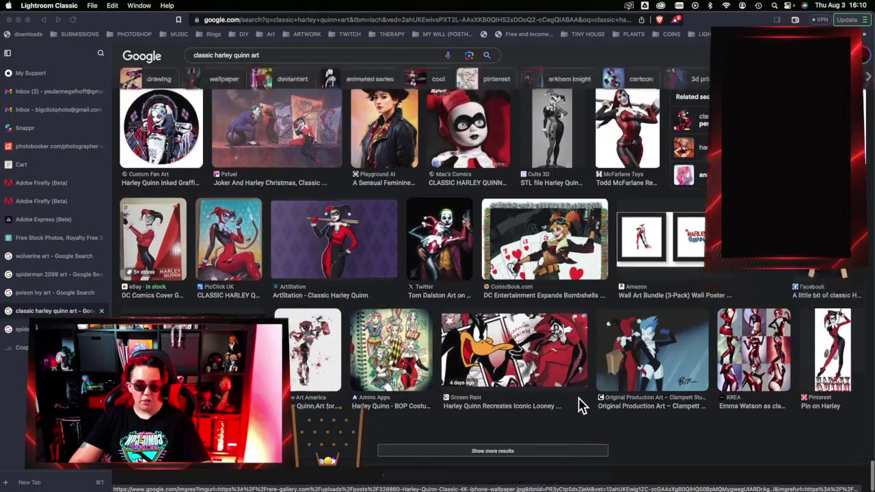
# Step: Switch to the 'spidergwen art' search
pyautogui.scroll(-10, 579, 404)
pyautogui.scroll(15, 578, 405)
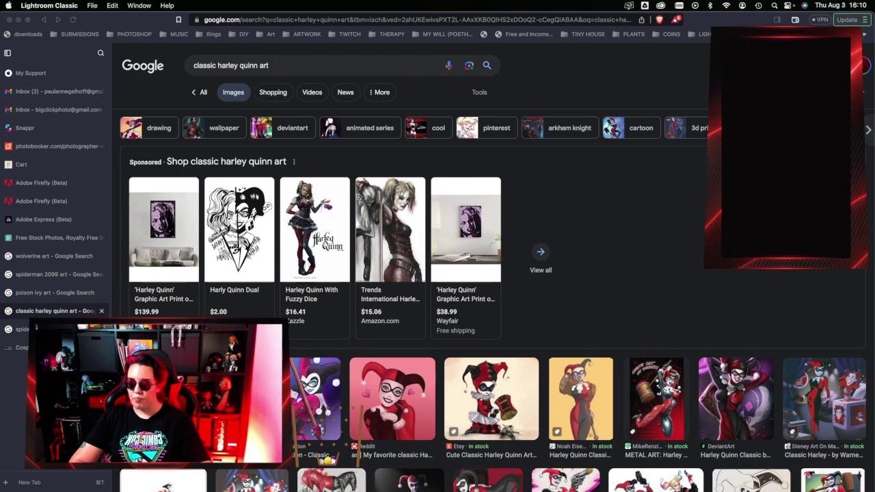
pyautogui.click(21, 328)
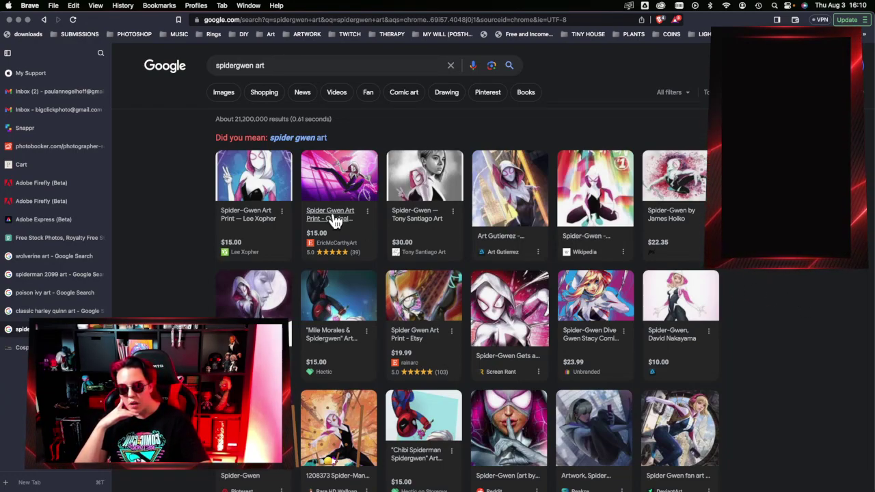
# Step: Preview two Etsy Spider Gwen art prints
pyautogui.click(338, 189)
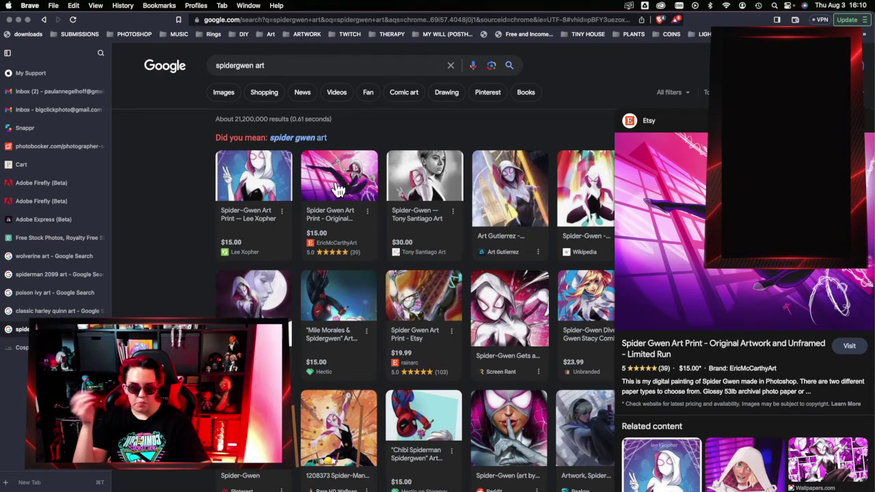
pyautogui.click(863, 130)
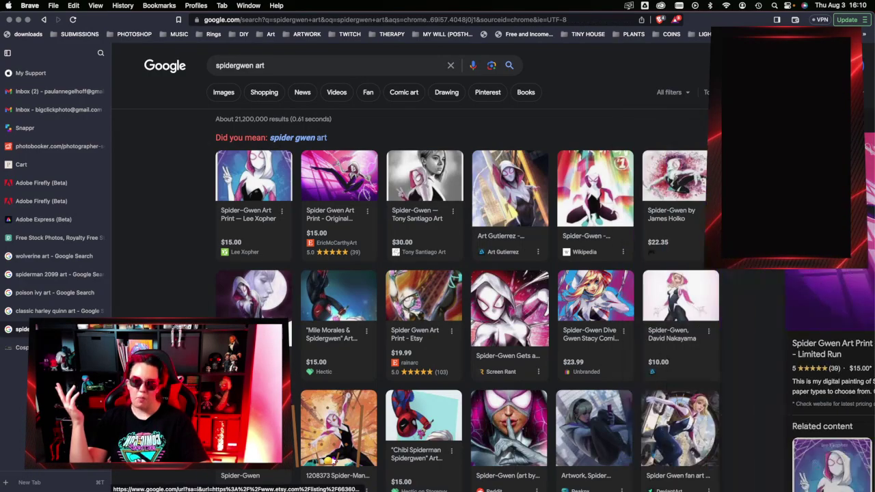
pyautogui.scroll(-5, 726, 354)
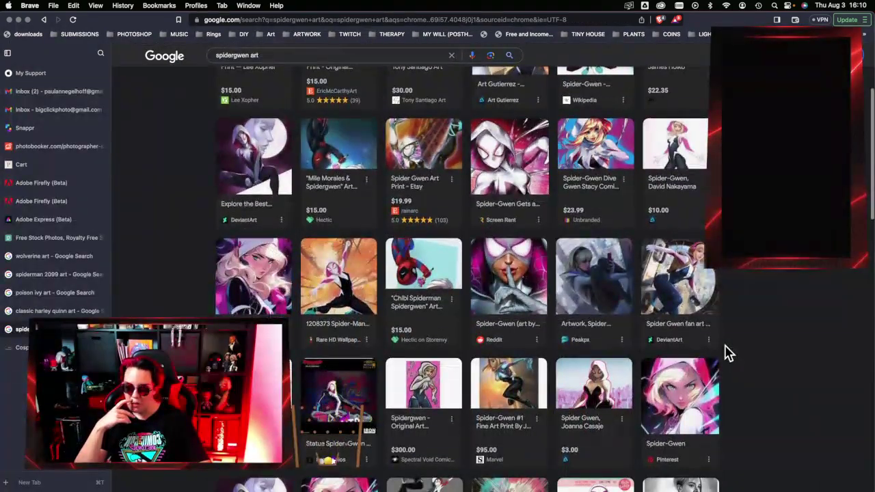
pyautogui.scroll(-6, 727, 354)
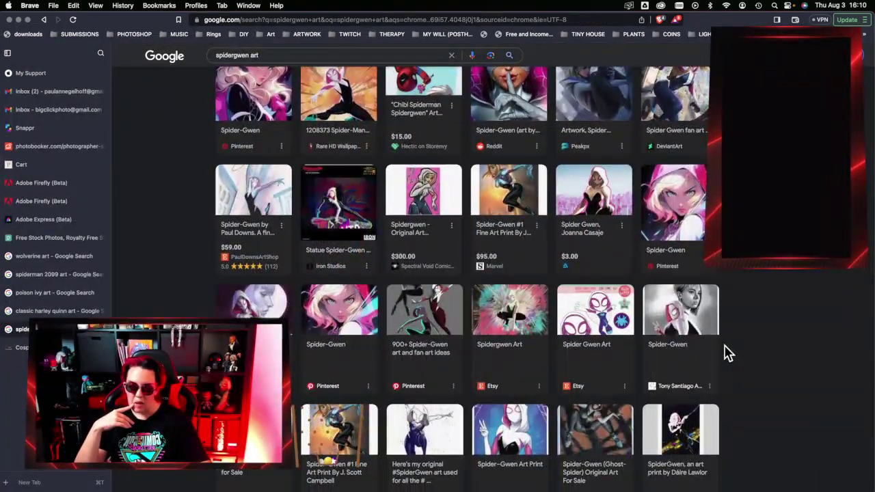
pyautogui.scroll(-7, 727, 353)
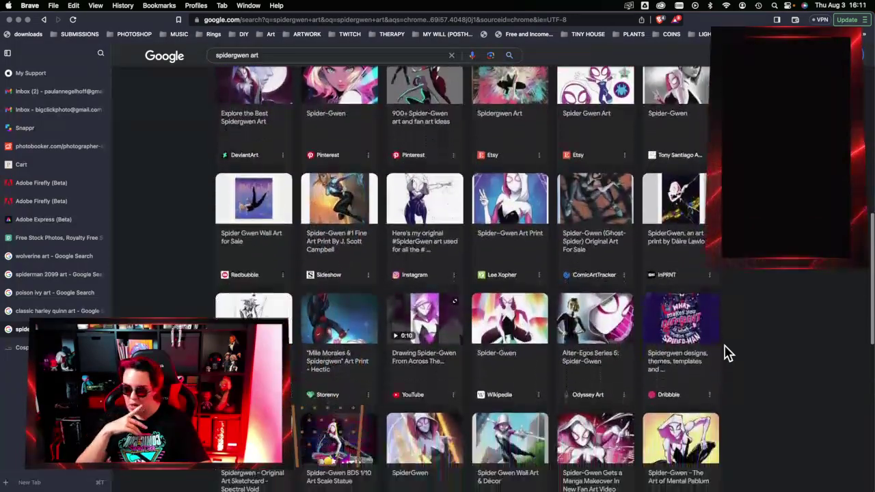
pyautogui.click(339, 181)
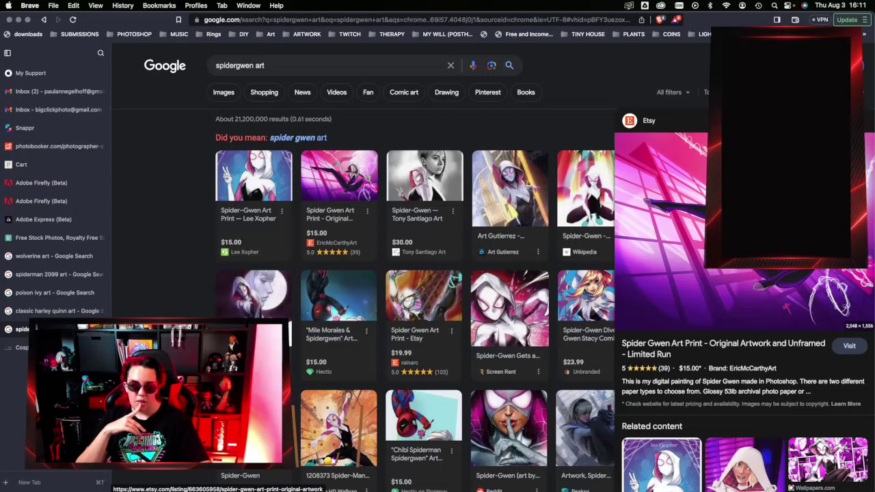
pyautogui.click(864, 126)
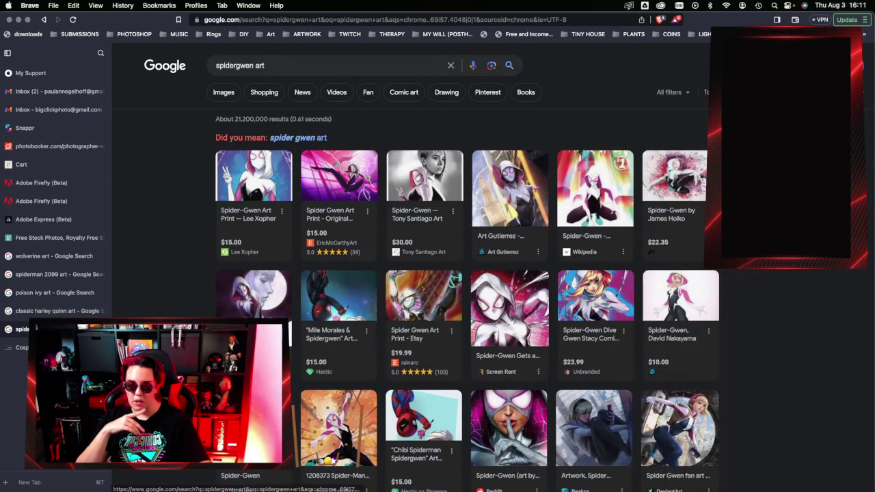
# Step: Preview a Pinterest Spider-Gwen image and its related video
pyautogui.scroll(-4, 726, 403)
pyautogui.scroll(-5, 726, 403)
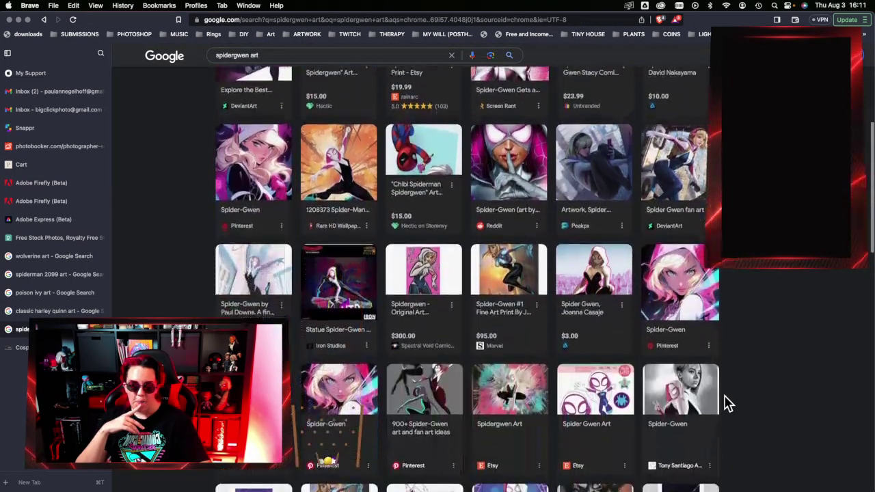
pyautogui.click(697, 234)
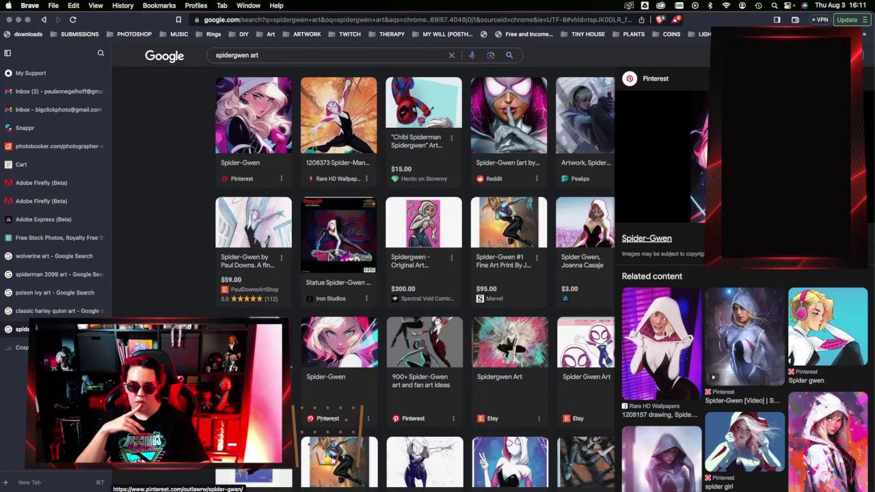
pyautogui.scroll(-1, 746, 318)
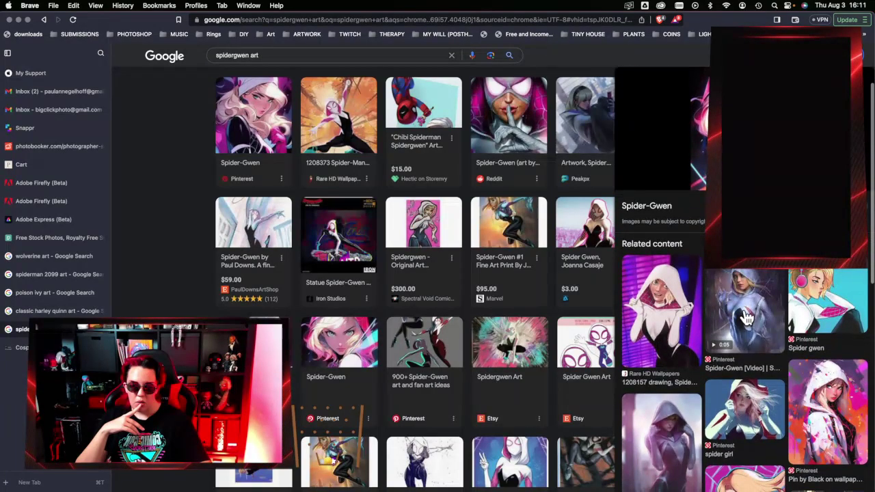
pyautogui.click(747, 318)
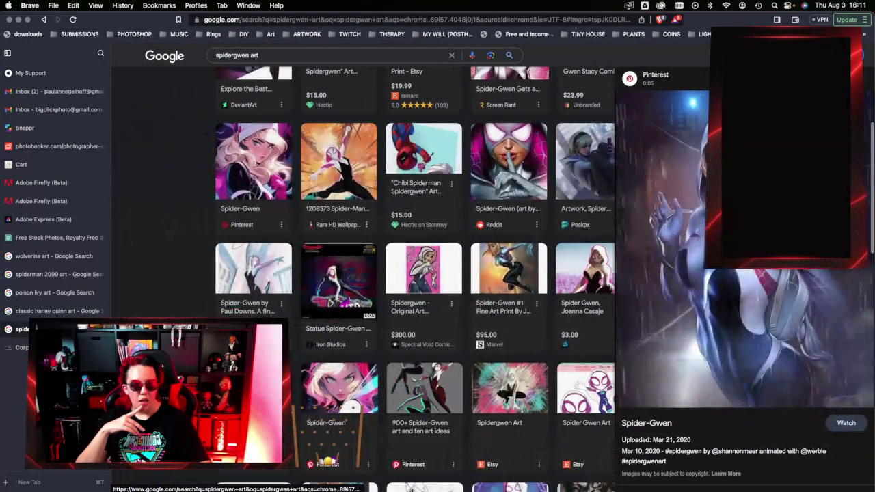
pyautogui.click(863, 87)
# Step: Rerun the search with the corrected spelling 'spider gwen art'
pyautogui.scroll(-5, 581, 359)
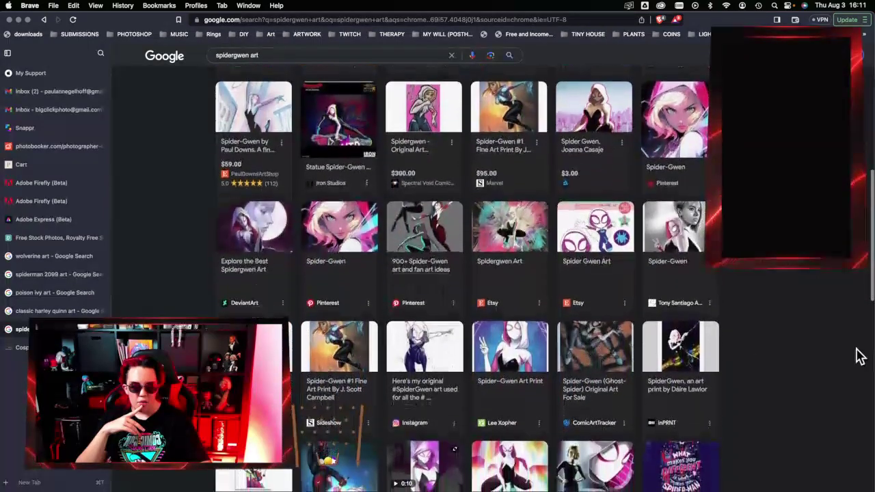
pyautogui.scroll(-5, 860, 355)
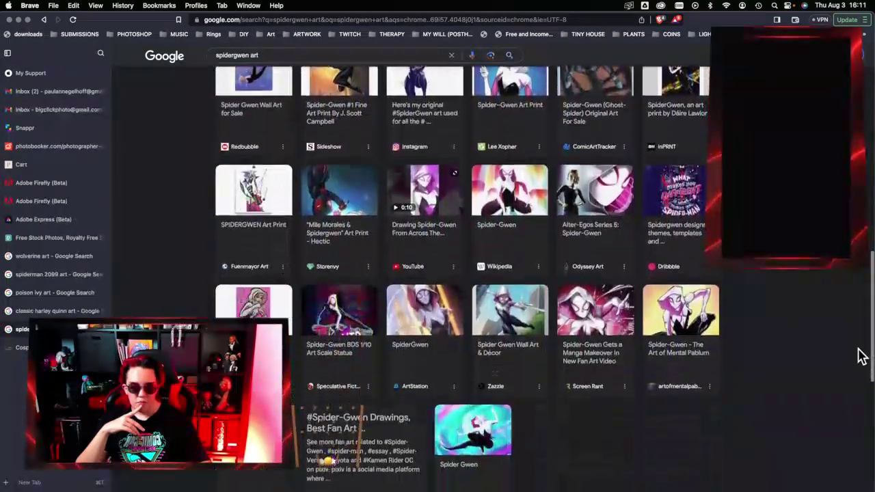
pyautogui.scroll(-5, 861, 355)
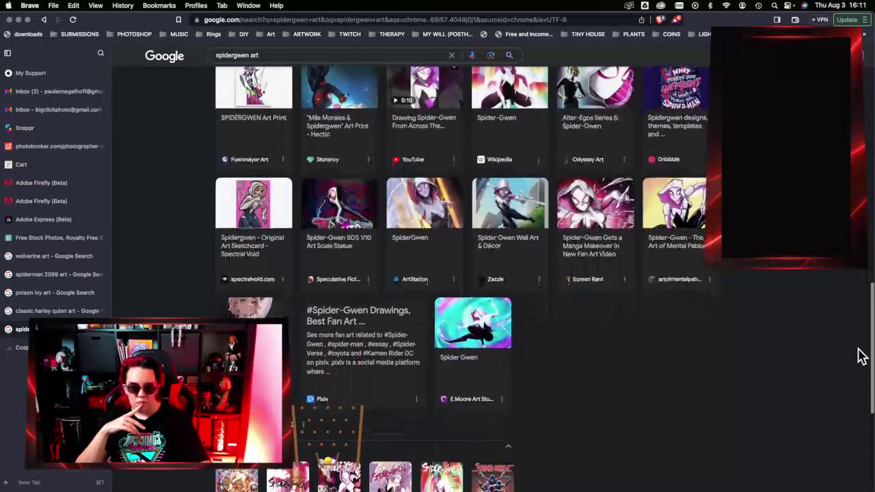
pyautogui.scroll(-3, 861, 355)
pyautogui.scroll(-2, 861, 355)
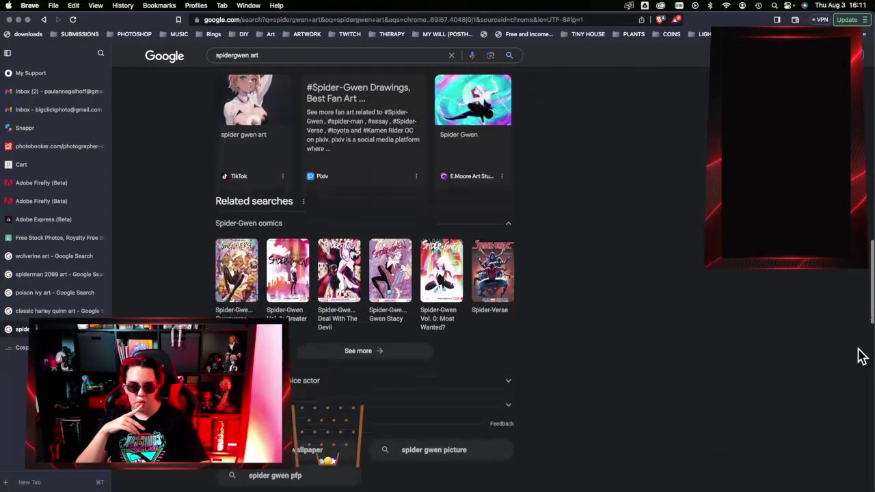
pyautogui.scroll(5, 861, 355)
pyautogui.scroll(5, 861, 356)
pyautogui.scroll(1, 860, 356)
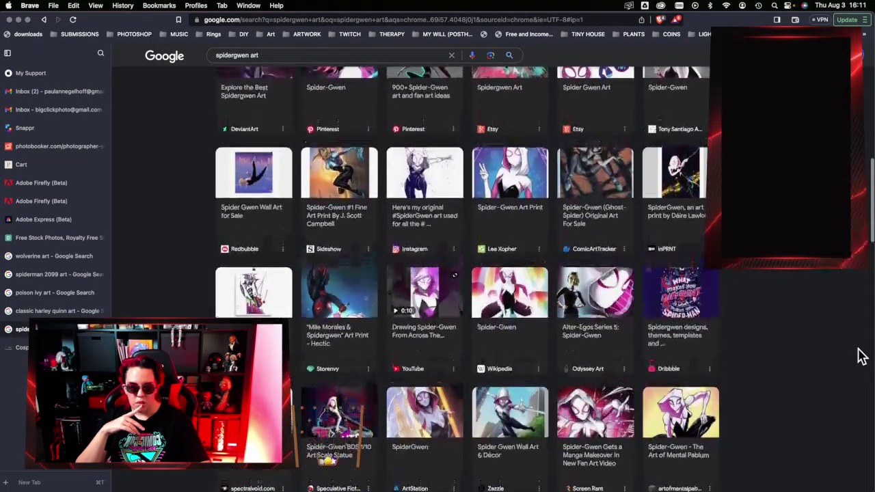
pyautogui.scroll(-1, 496, 433)
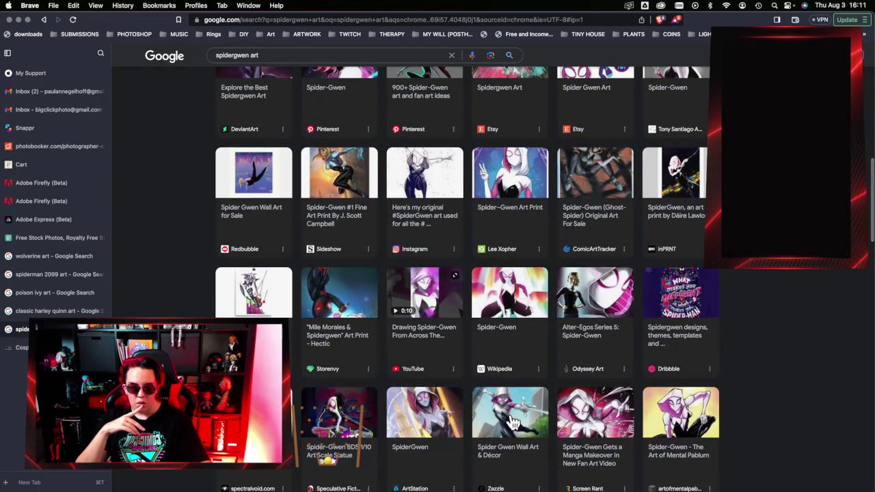
pyautogui.scroll(-10, 777, 304)
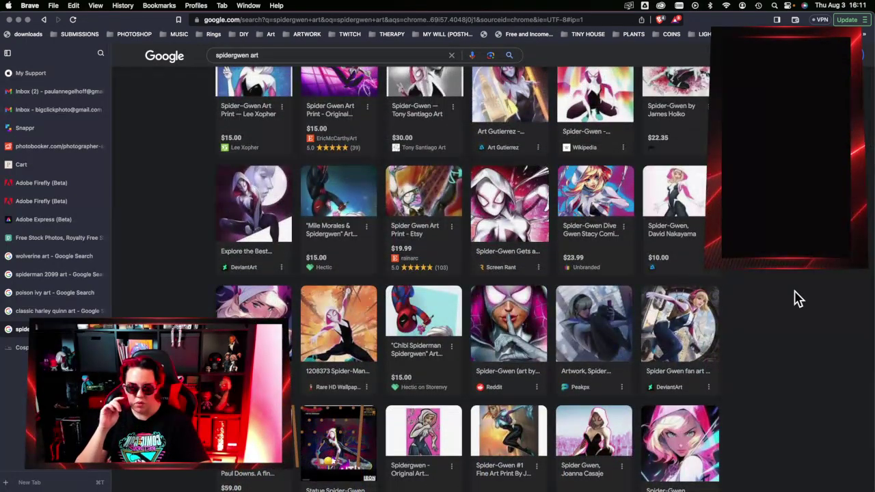
pyautogui.scroll(3, 798, 298)
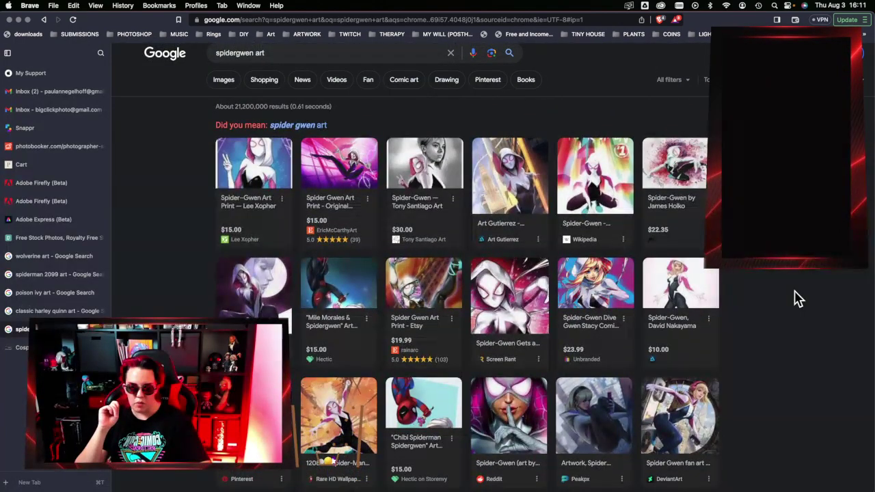
pyautogui.scroll(1, 798, 298)
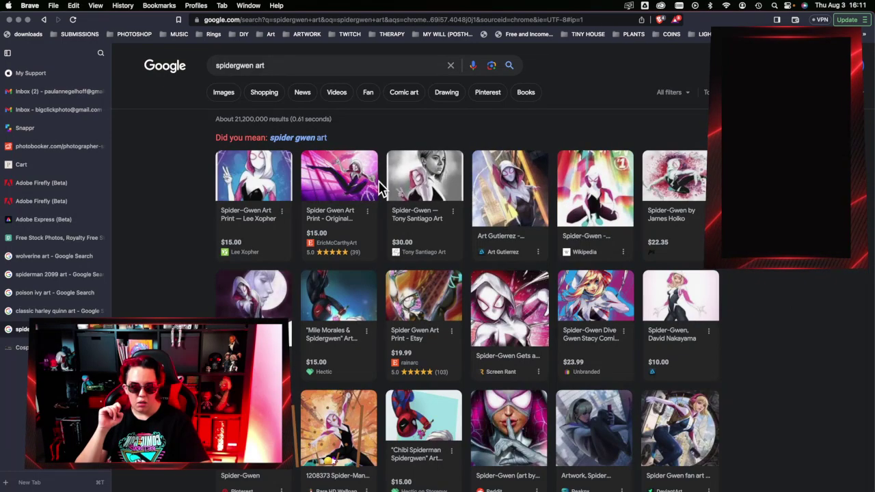
pyautogui.click(304, 141)
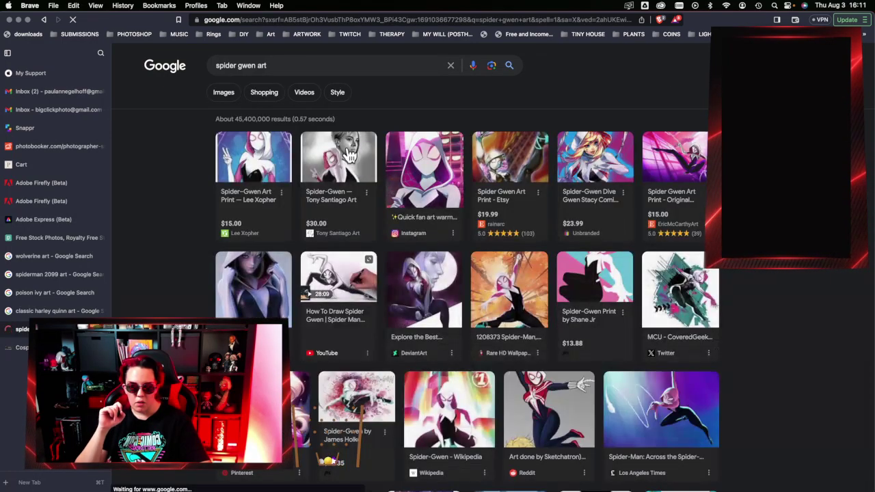
# Step: Browse the spider gwen art results, then switch to the wolverine art search results
pyautogui.scroll(-3, 806, 386)
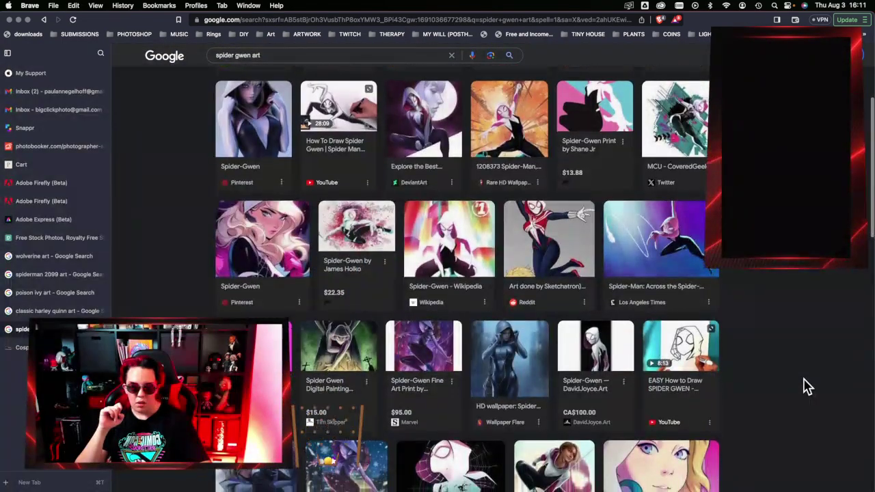
pyautogui.scroll(-5, 806, 386)
pyautogui.scroll(-3, 806, 386)
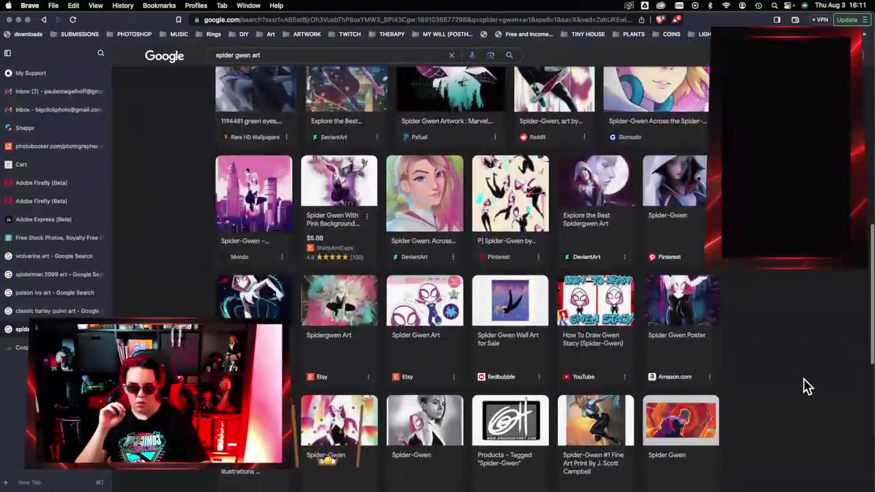
pyautogui.scroll(-6, 806, 386)
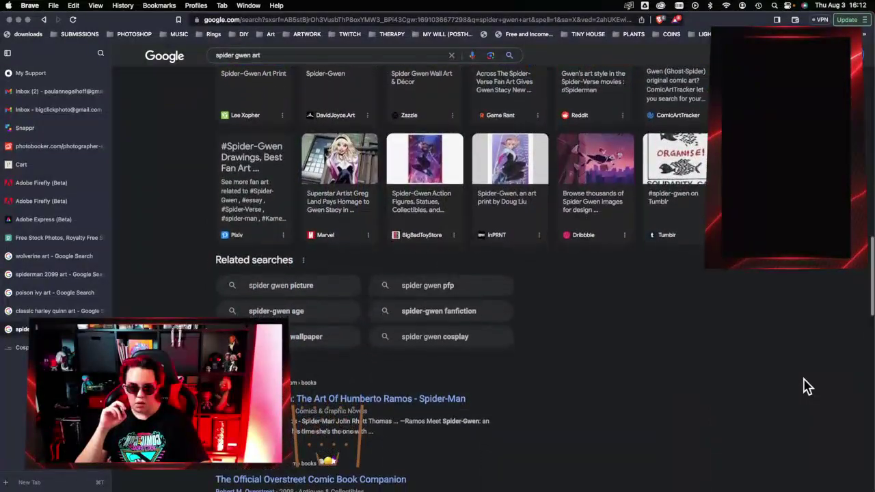
pyautogui.scroll(15, 806, 386)
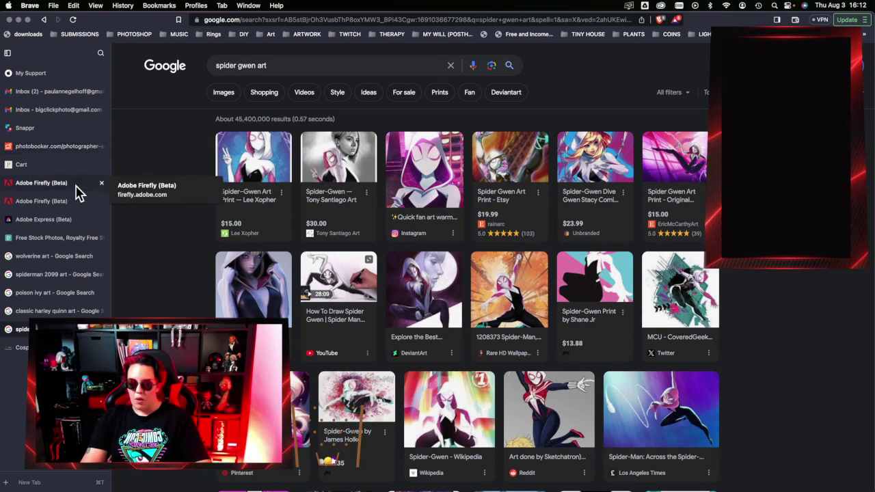
pyautogui.click(59, 260)
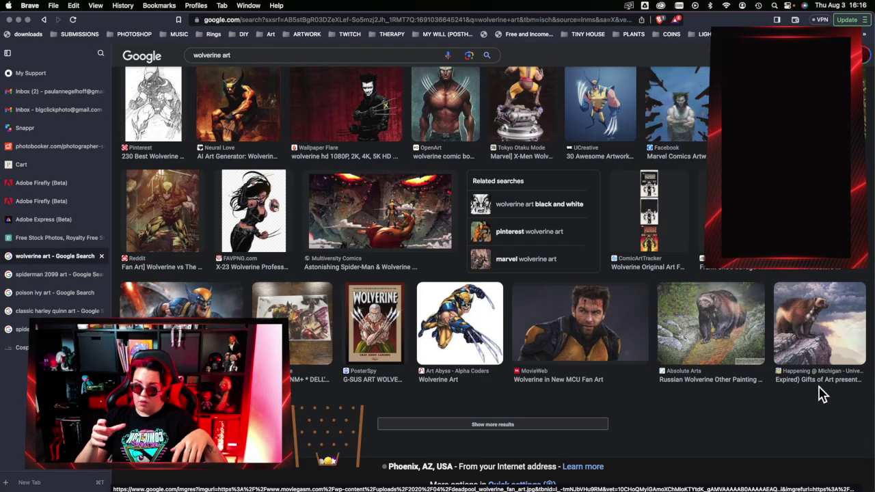
# Step: Load photo DSC08970 of the winged cosplayers in Lightroom Develop, then return to the browser
pyautogui.moveTo(864, 321)
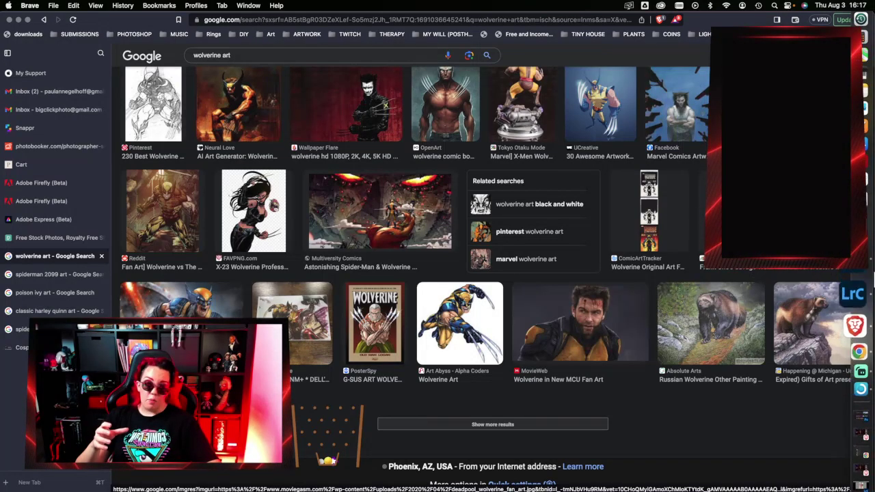
pyautogui.click(854, 288)
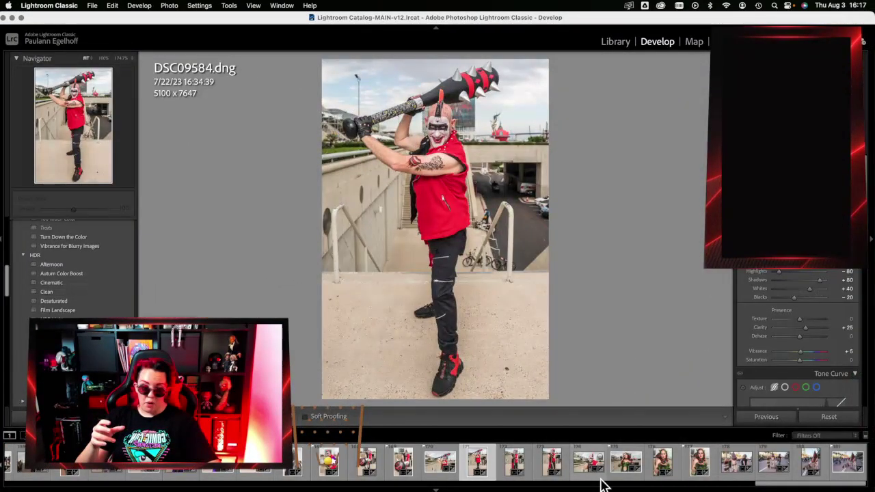
pyautogui.scroll(10, 595, 468)
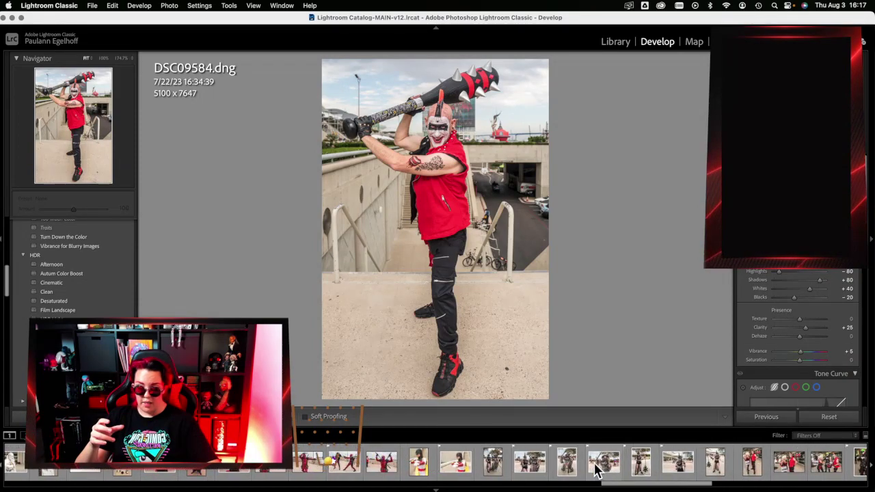
pyautogui.scroll(-10, 595, 468)
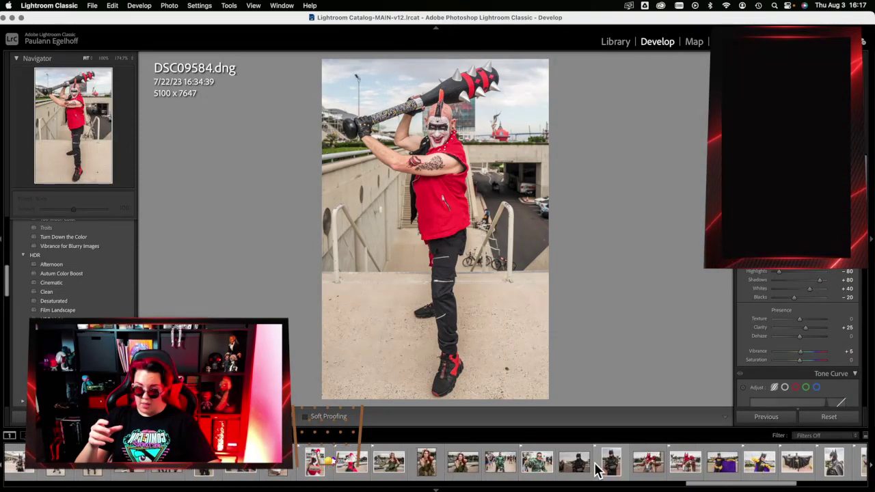
pyautogui.scroll(8, 596, 465)
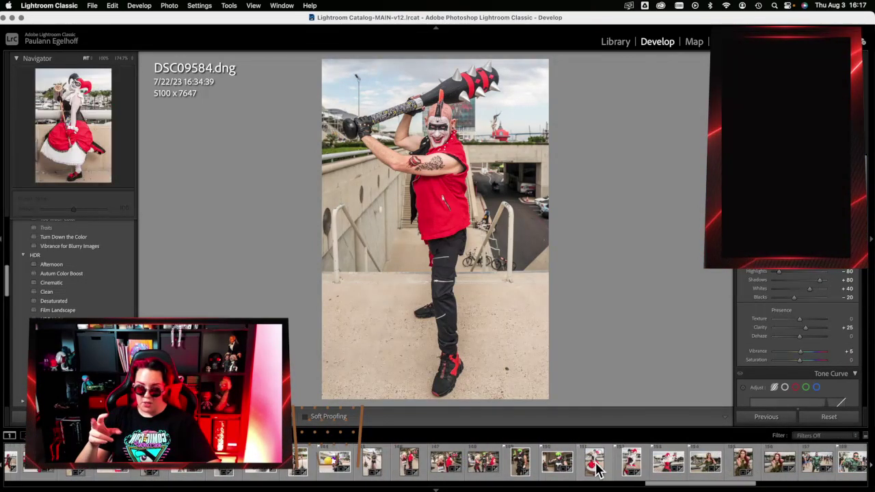
pyautogui.scroll(5, 596, 466)
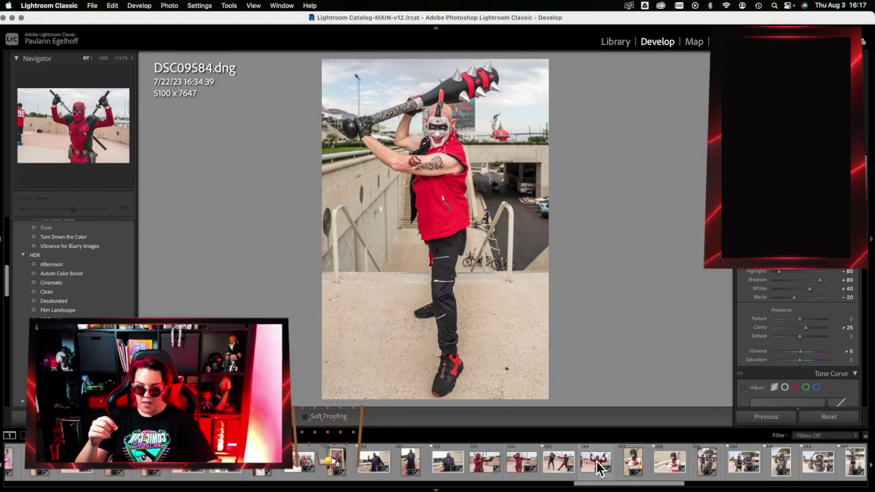
pyautogui.scroll(-8, 598, 466)
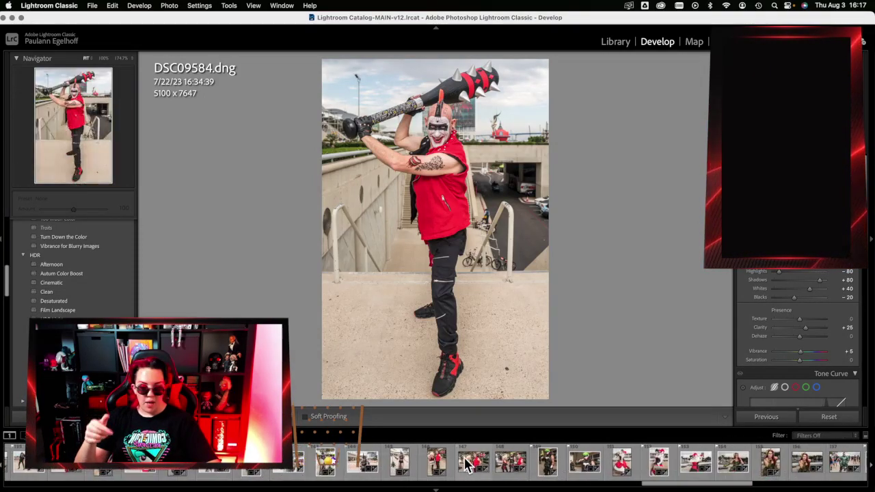
pyautogui.scroll(-4, 467, 464)
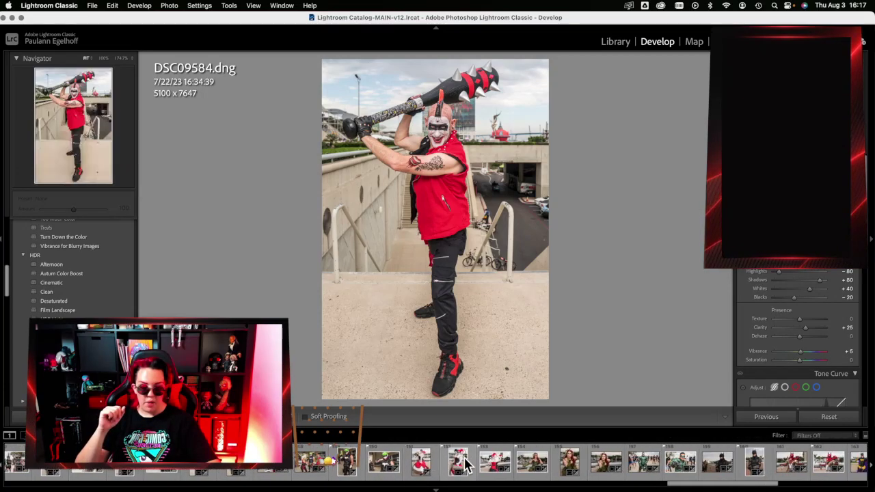
pyautogui.scroll(-2, 464, 463)
pyautogui.scroll(-8, 465, 464)
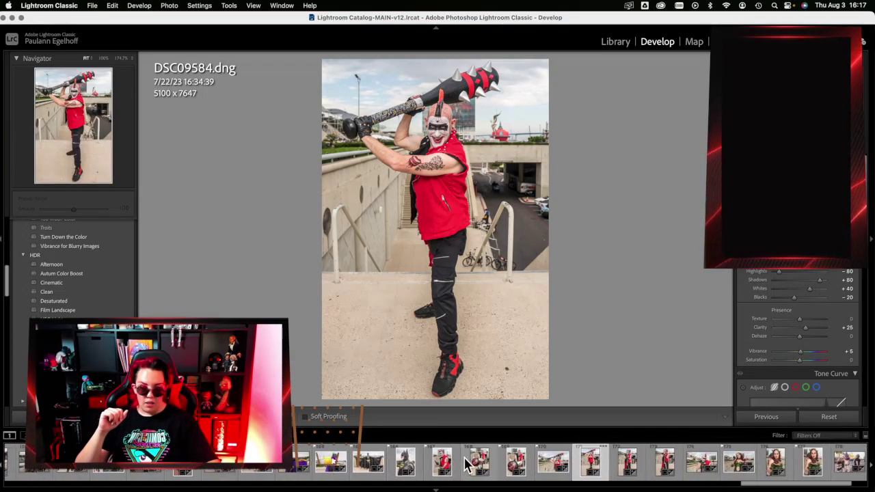
pyautogui.scroll(-2, 464, 463)
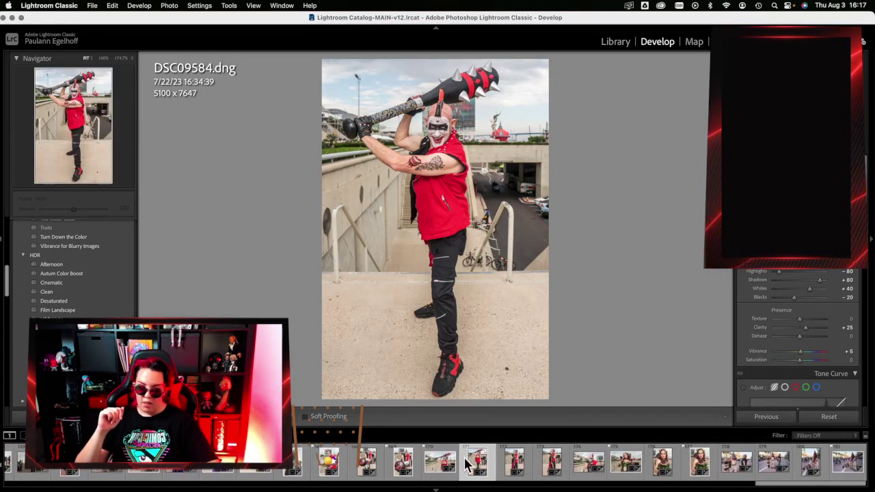
pyautogui.scroll(20, 465, 463)
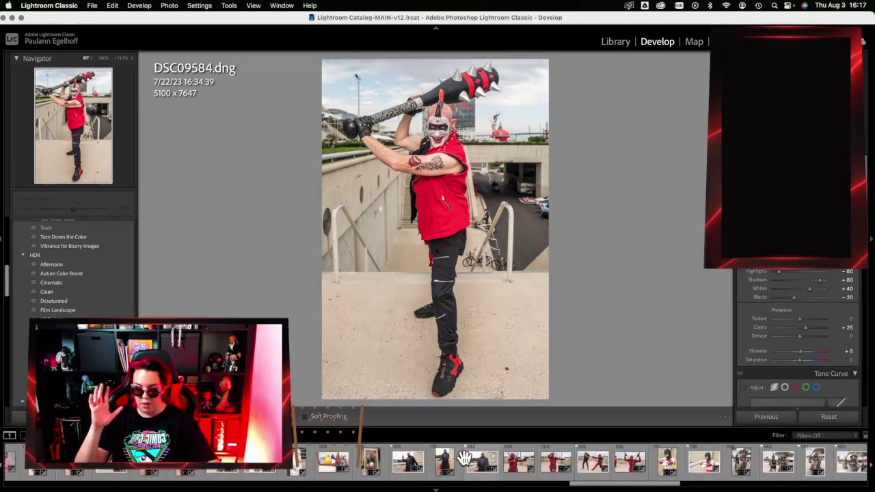
pyautogui.scroll(10, 465, 463)
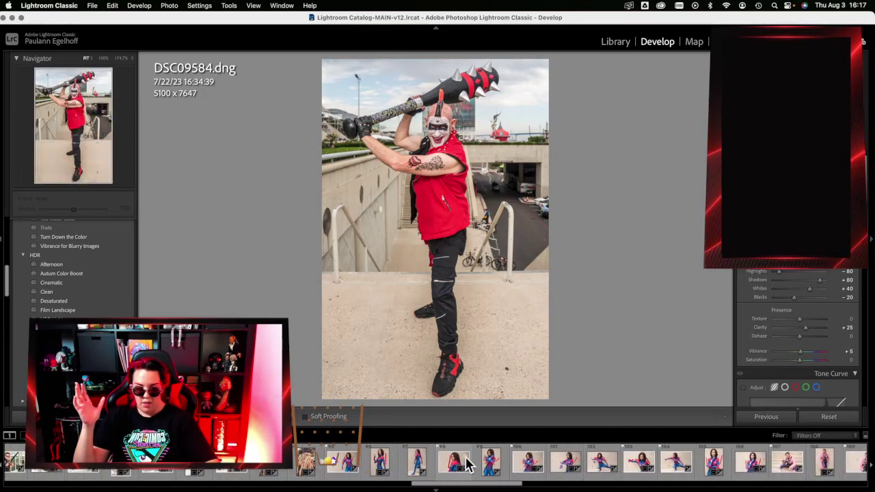
pyautogui.scroll(10, 466, 464)
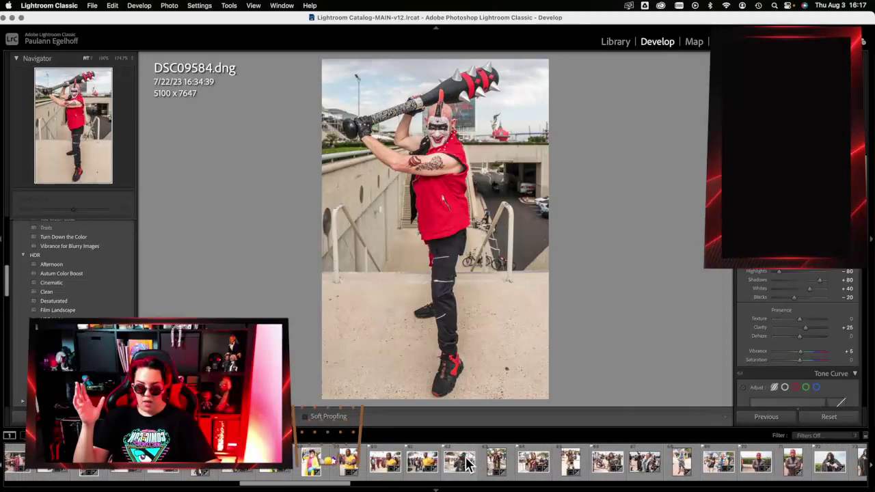
pyautogui.scroll(10, 467, 464)
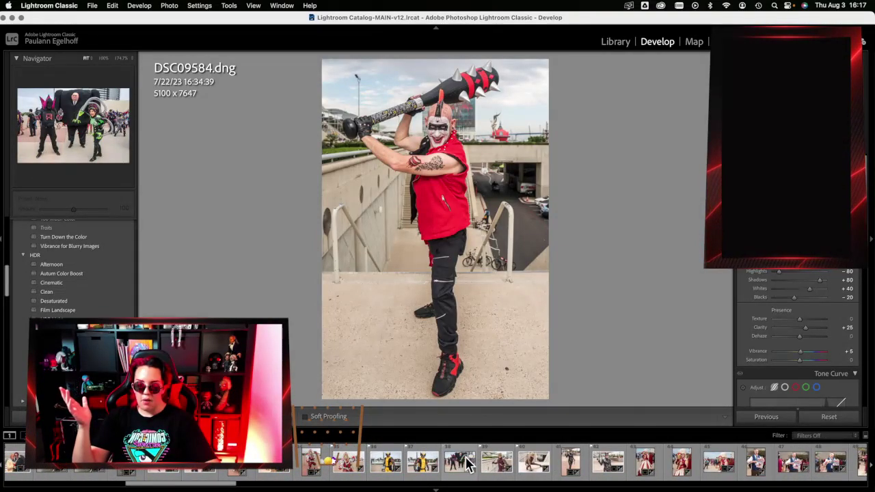
pyautogui.scroll(-3, 476, 464)
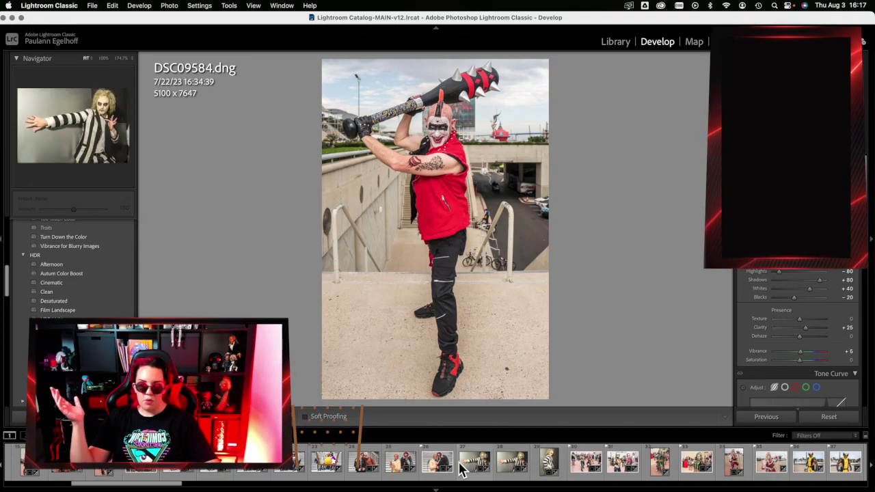
pyautogui.click(430, 465)
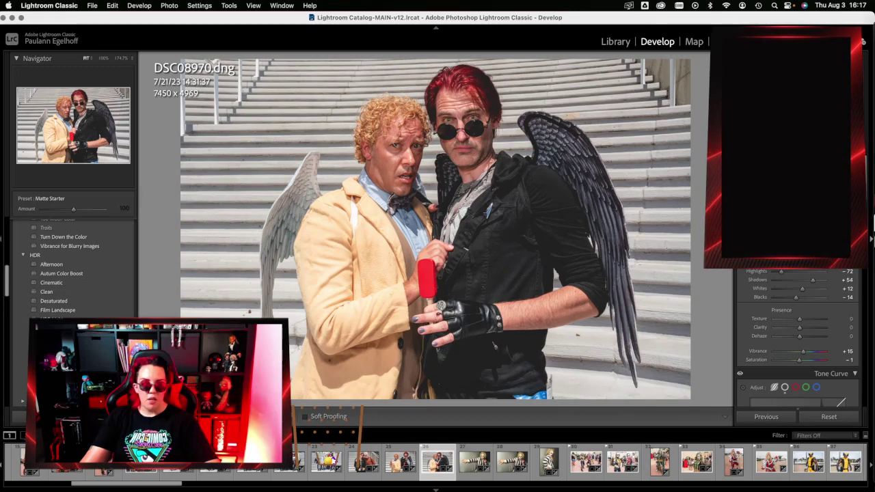
pyautogui.moveTo(854, 287)
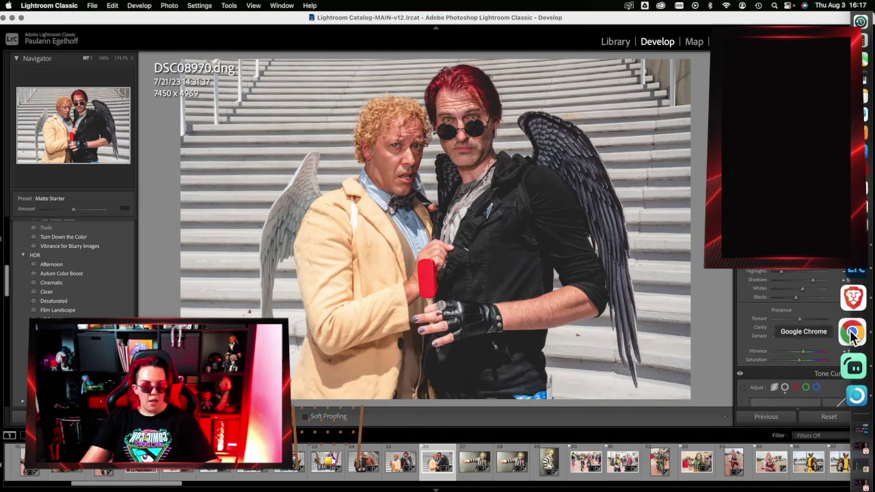
pyautogui.click(852, 300)
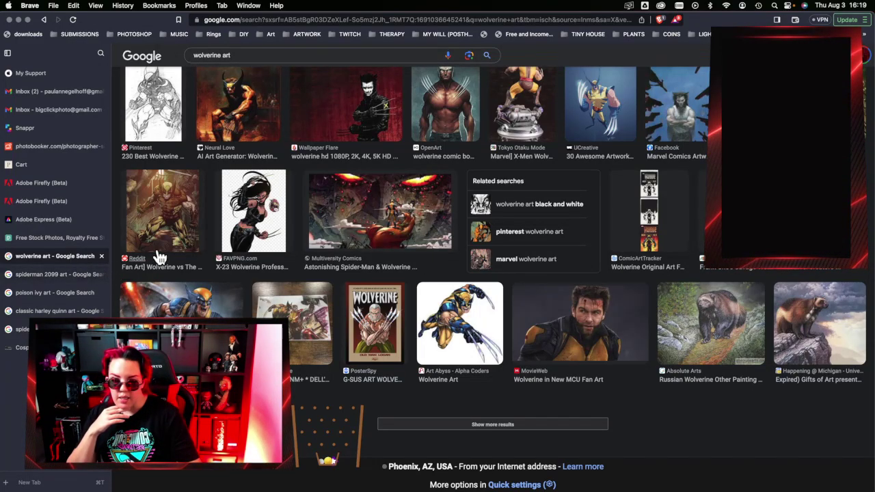
# Step: Switch to the Adobe Firefly tab and scroll its Text to image community gallery
pyautogui.click(66, 221)
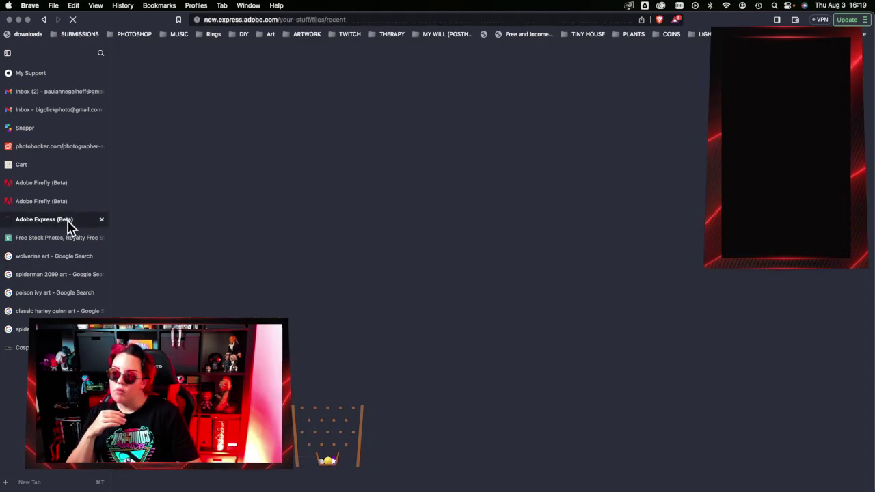
pyautogui.click(62, 206)
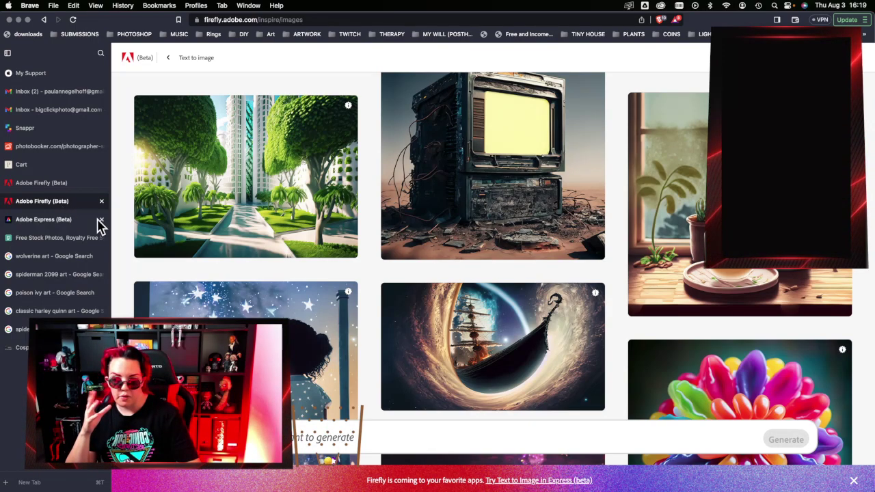
pyautogui.moveTo(298, 260)
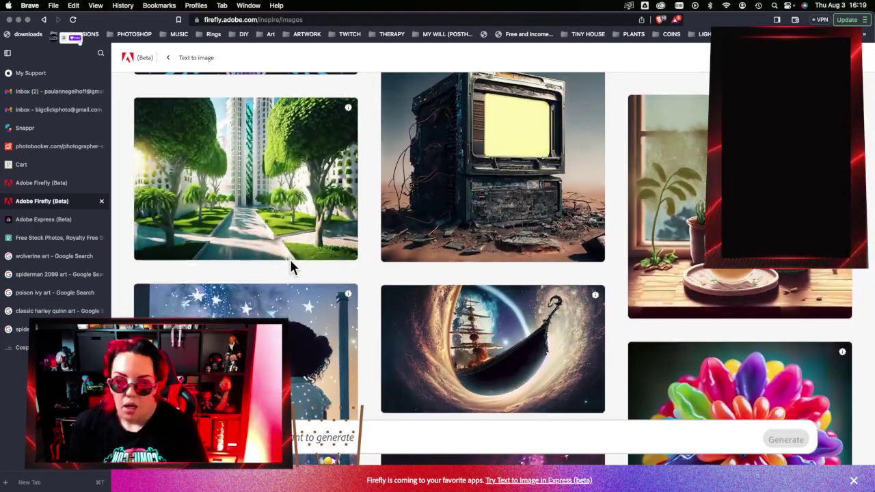
pyautogui.scroll(2, 328, 287)
pyautogui.scroll(5, 328, 288)
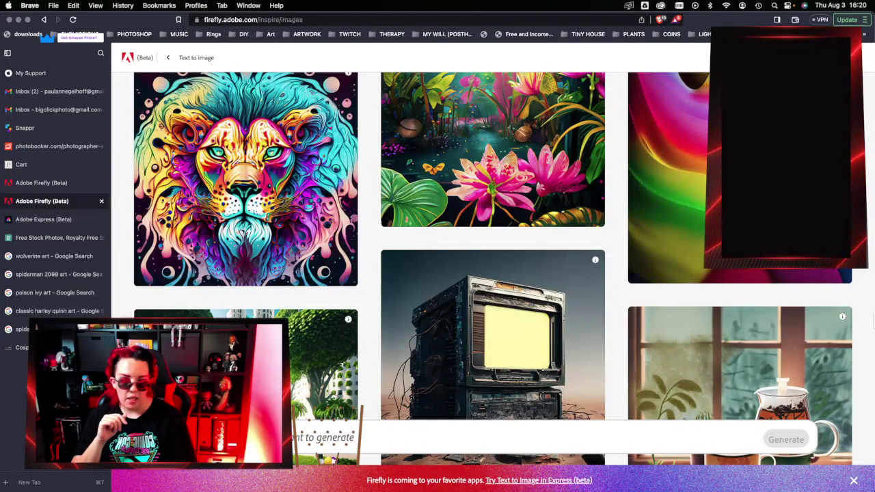
pyautogui.moveTo(872, 315)
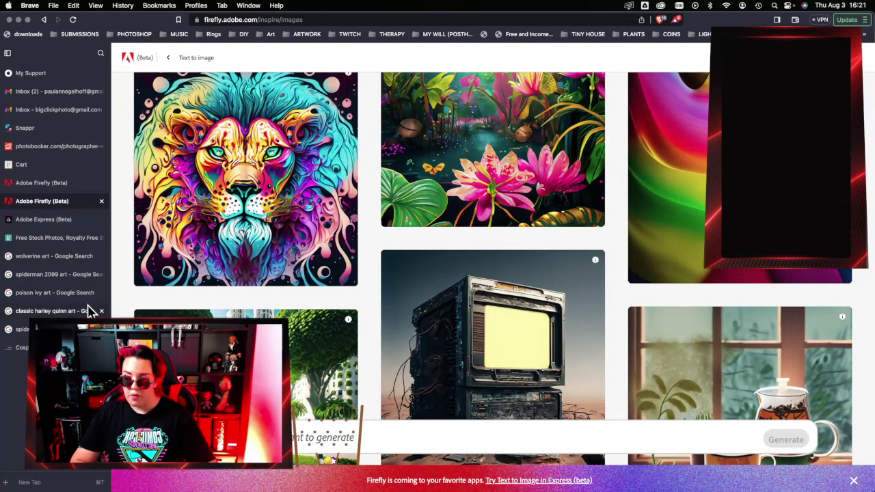
# Step: Show the four gothic patterned fabric images, then minimize Brave and Lightroom Classic
pyautogui.click(60, 182)
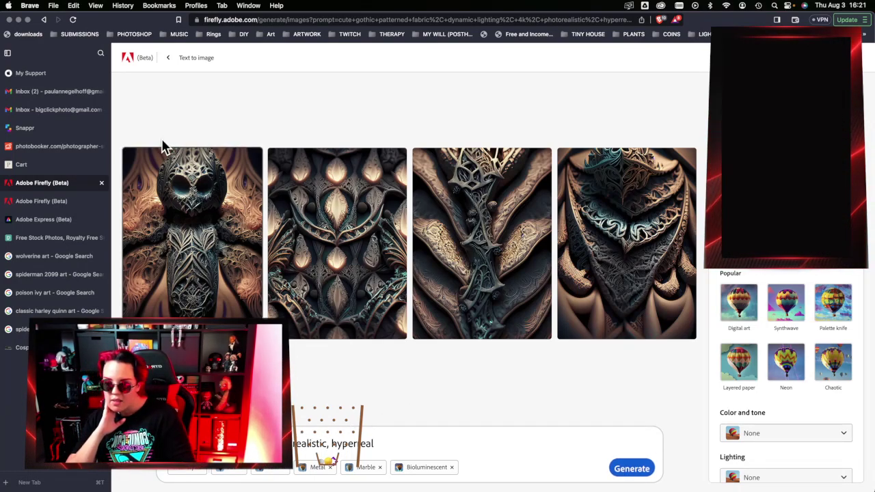
pyautogui.moveTo(176, 189)
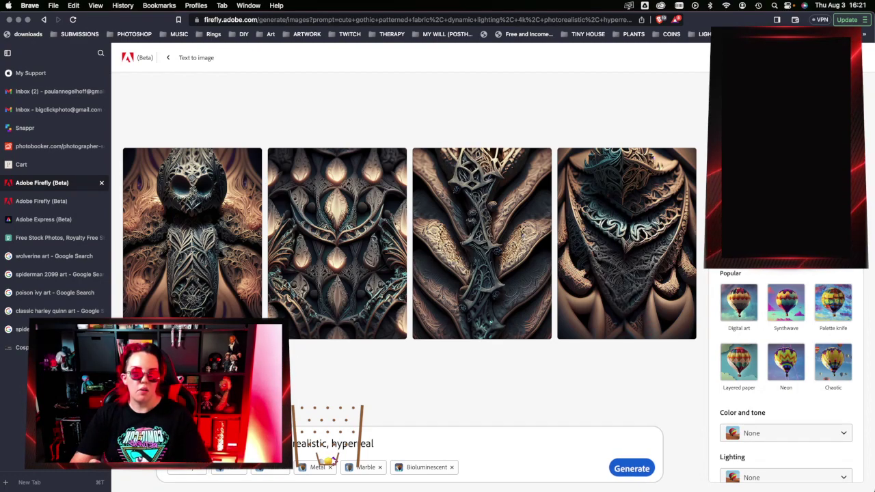
pyautogui.moveTo(164, 217)
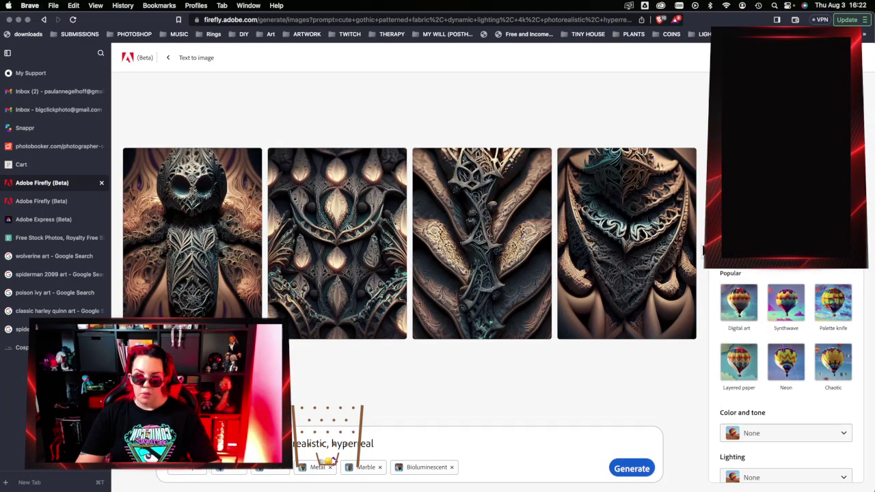
pyautogui.click(19, 20)
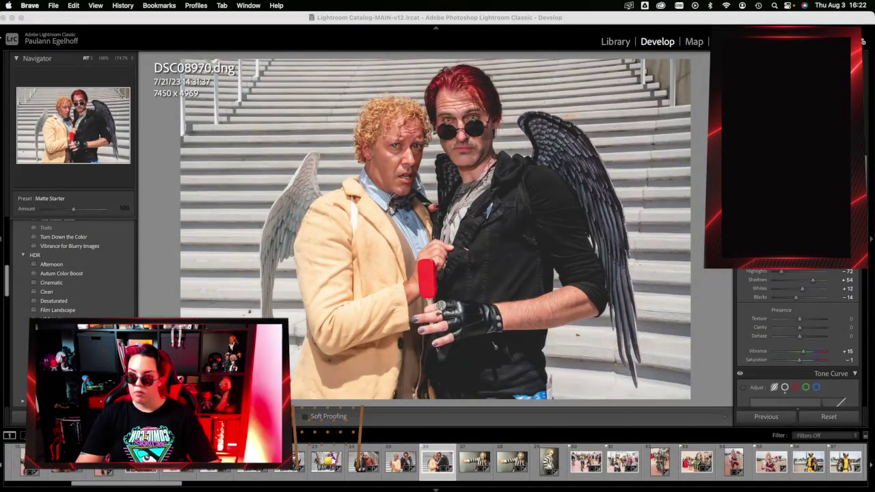
pyautogui.click(11, 19)
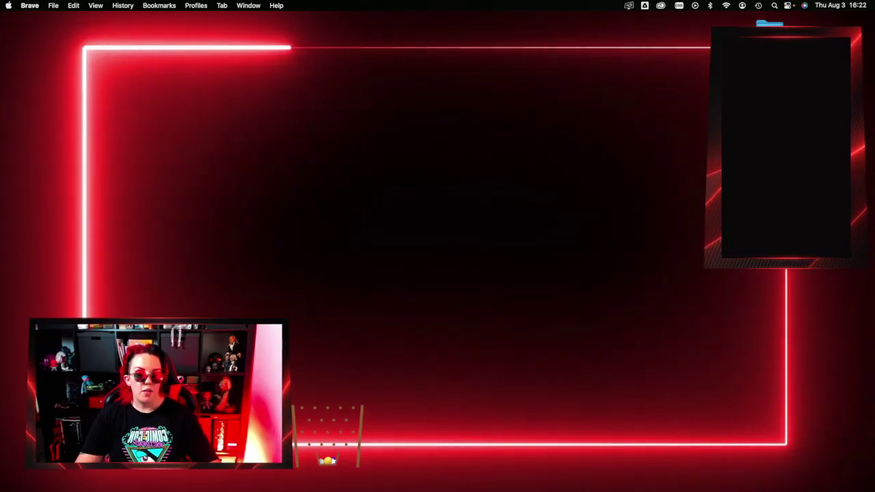
# Step: Navigate Finder to COSPLAY ASSETS › DARTH MAUL and preview the smoky red lightsaber Firefly backdrop
pyautogui.press('super+Tab')
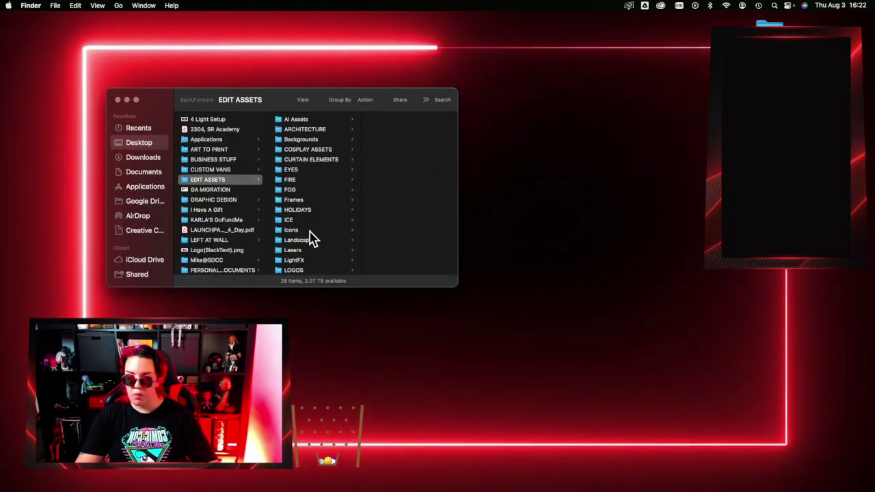
pyautogui.click(330, 149)
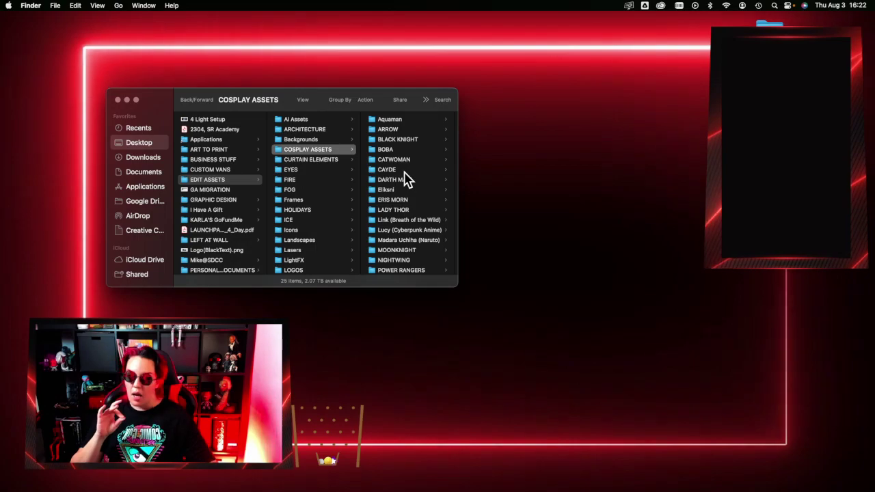
pyautogui.click(402, 151)
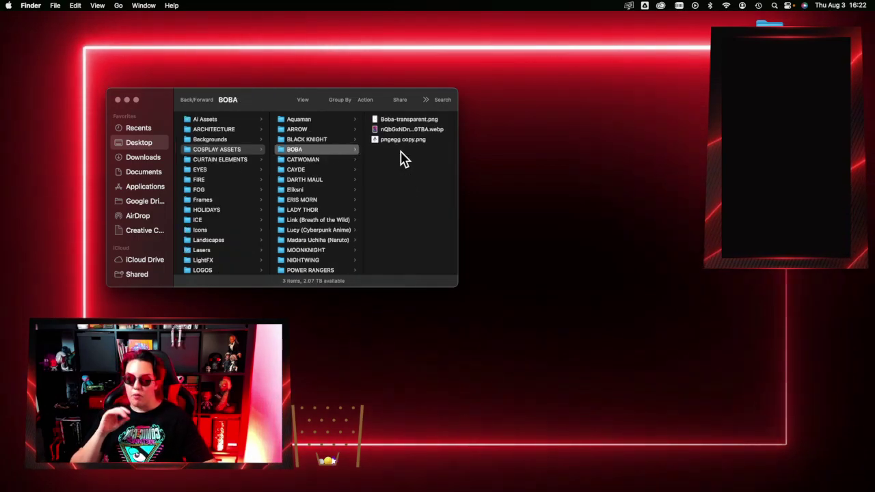
pyautogui.click(327, 159)
pyautogui.click(326, 180)
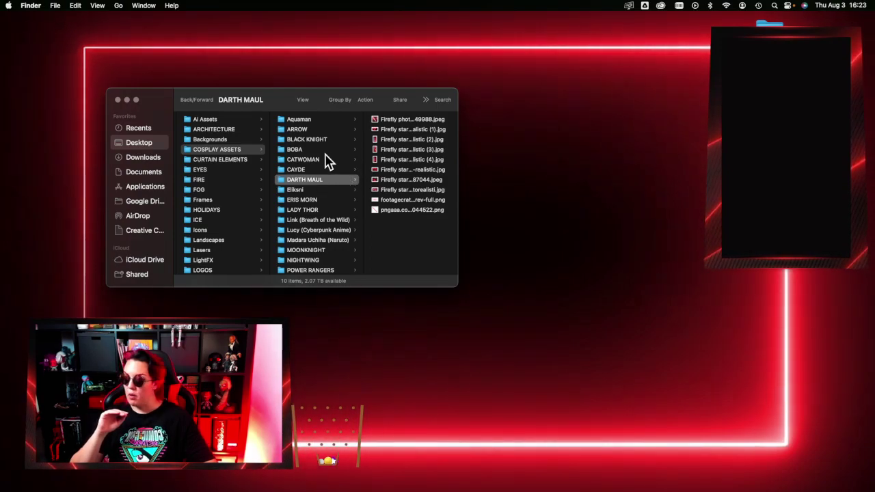
pyautogui.moveTo(287, 96); pyautogui.dragTo(323, 59)
pyautogui.click(470, 85)
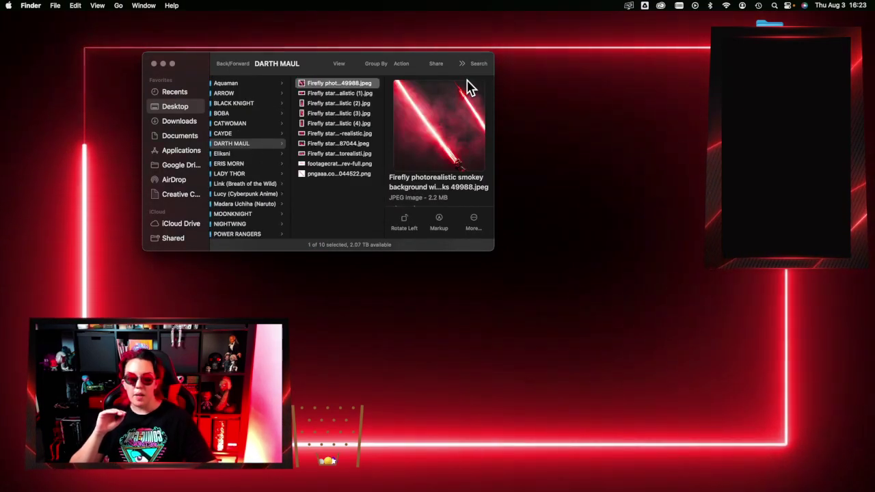
# Step: Open the smoky lightsaber backdrop full size in Preview, close it, and refocus the DARTH MAUL folder
pyautogui.doubleClick(355, 85)
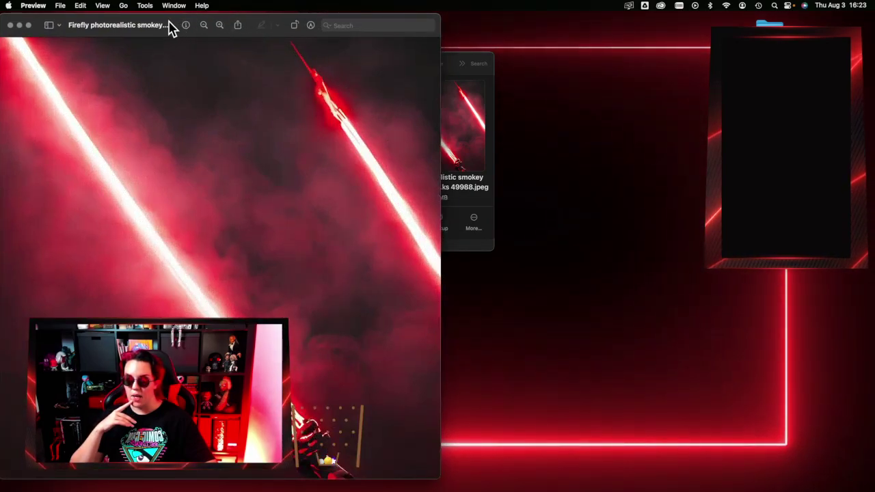
pyautogui.moveTo(171, 27); pyautogui.dragTo(387, 26)
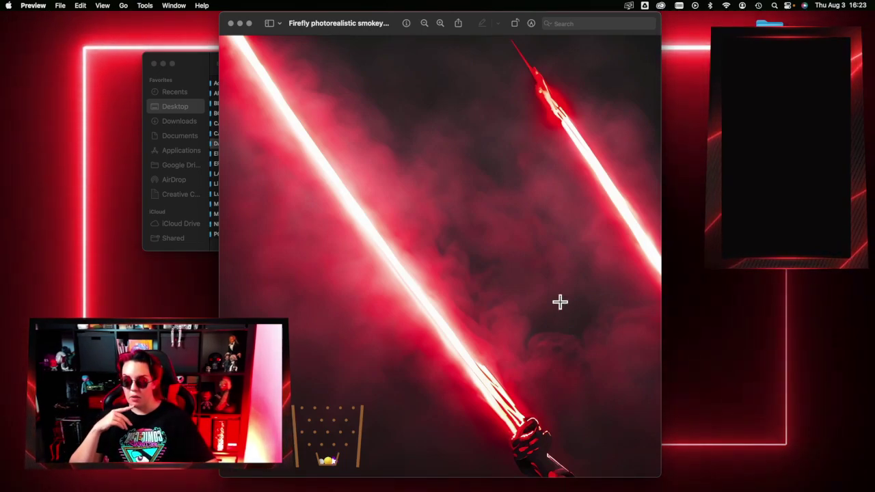
pyautogui.click(231, 24)
pyautogui.click(363, 88)
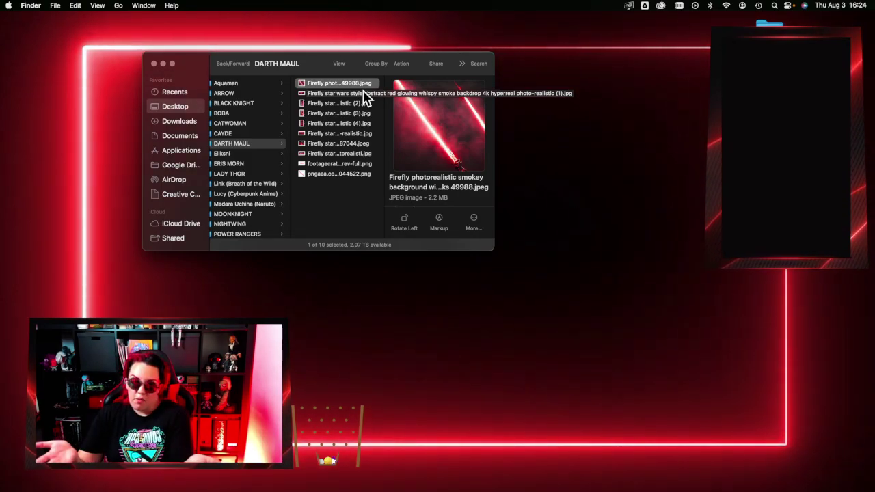
# Step: Preview the first Firefly smoke backdrops, then enlarge and reposition the Finder window
pyautogui.click(360, 95)
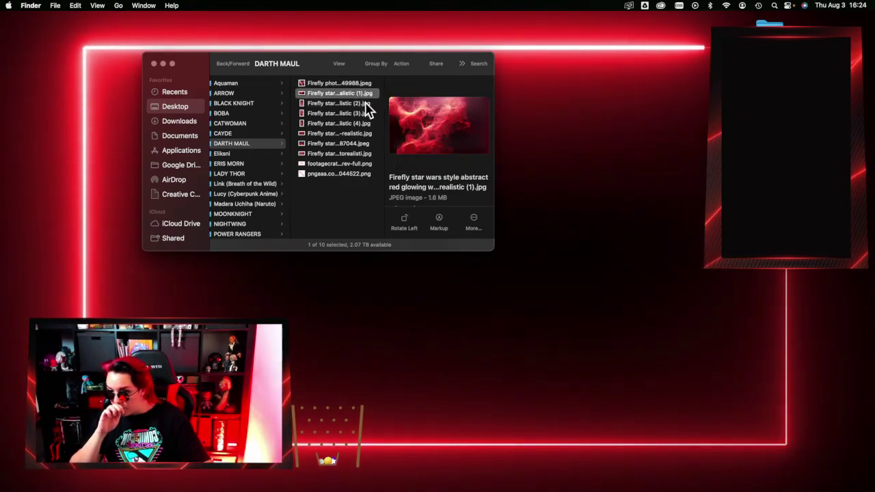
pyautogui.click(366, 103)
pyautogui.click(366, 113)
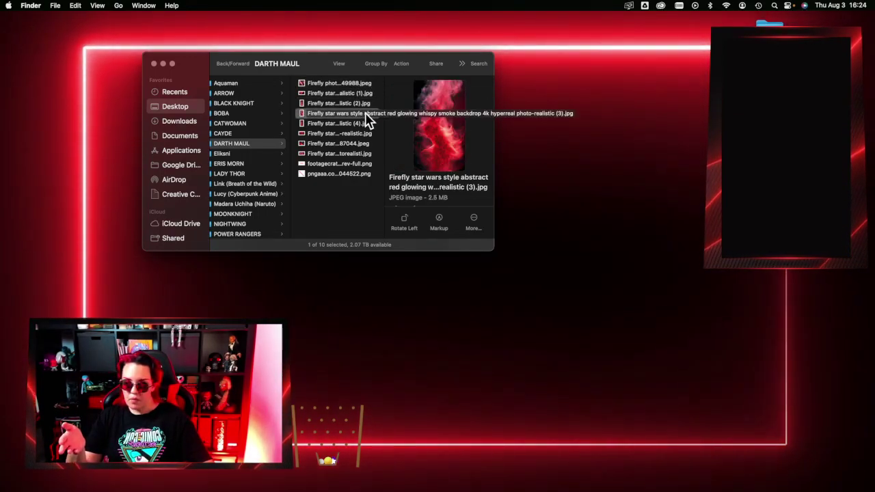
pyautogui.click(486, 273)
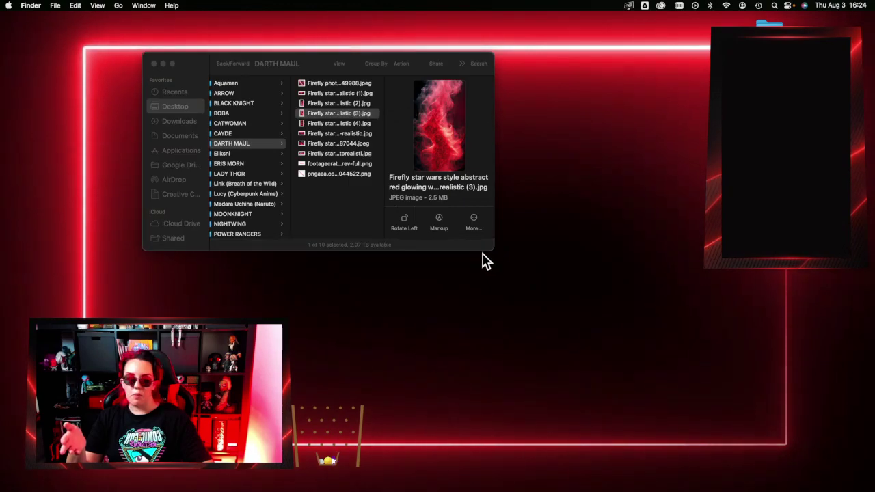
pyautogui.moveTo(482, 254); pyautogui.dragTo(749, 477)
pyautogui.moveTo(478, 125); pyautogui.dragTo(419, 71)
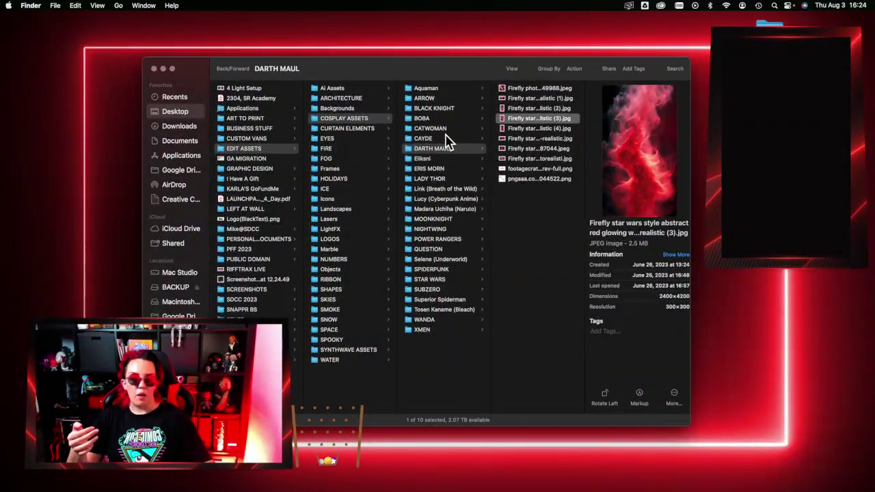
# Step: Preview the remaining smoke backdrops, the red laser-sword image and the lightsaber PNG
pyautogui.click(576, 128)
pyautogui.click(565, 139)
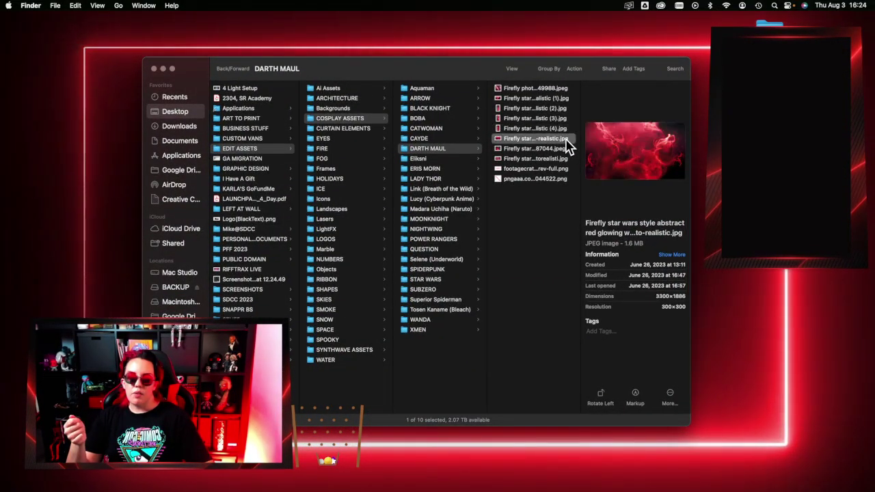
pyautogui.click(566, 148)
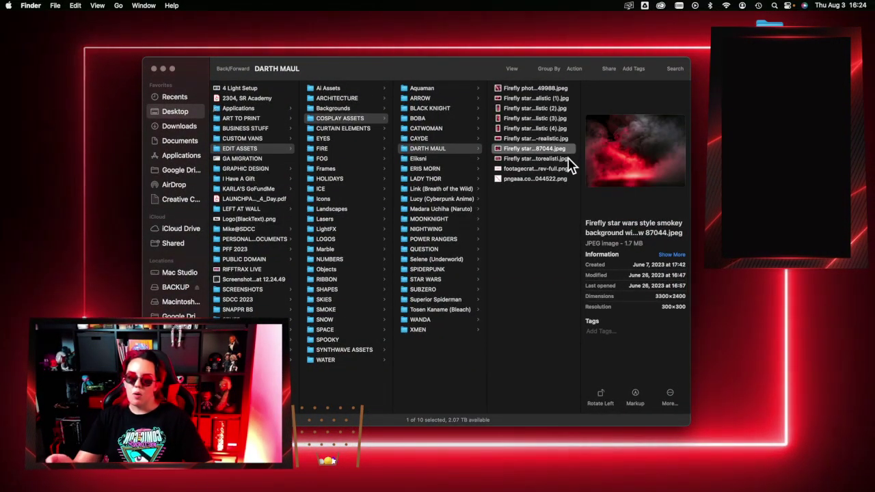
pyautogui.click(568, 159)
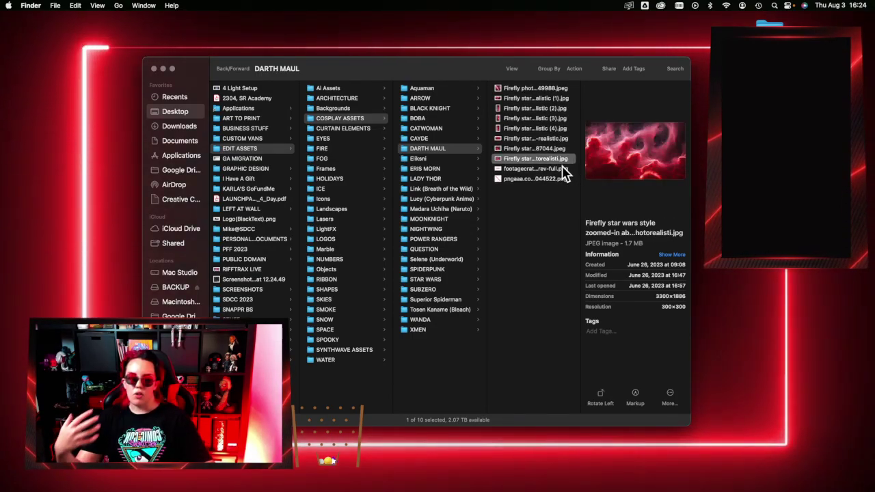
pyautogui.click(550, 170)
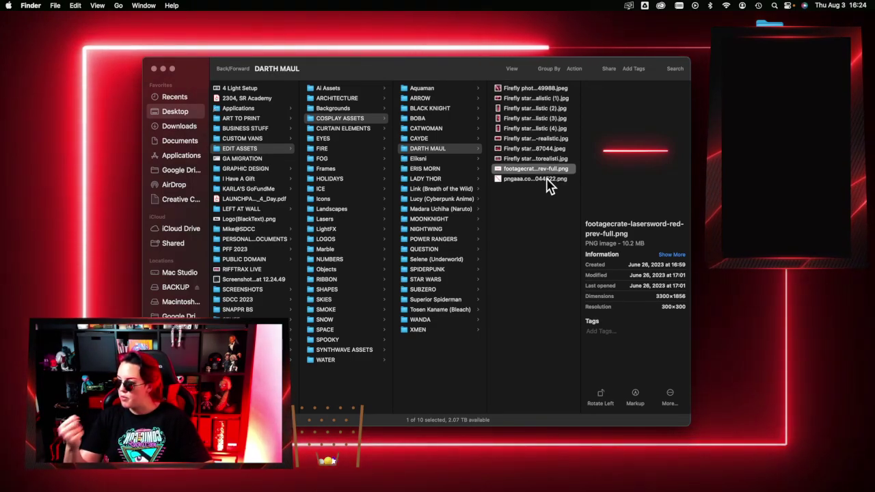
pyautogui.click(548, 179)
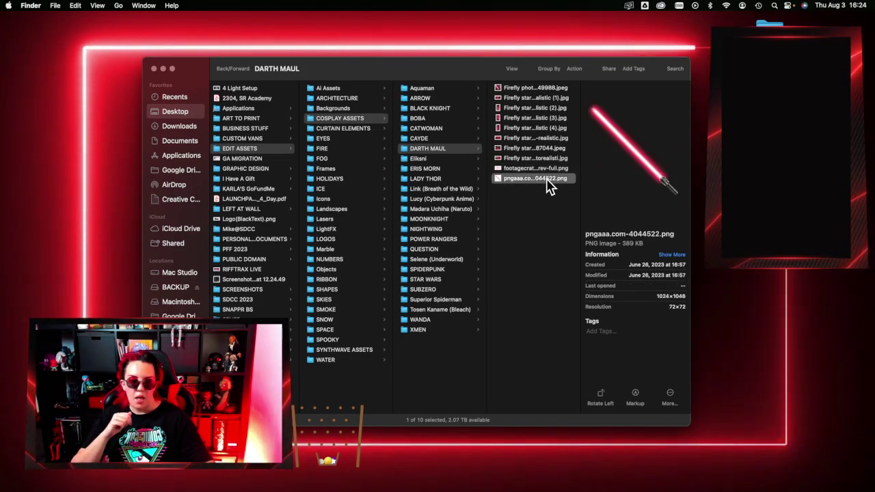
# Step: Open the lightsaber PNG and the red glowing smoke backdrop full size, closing each
pyautogui.doubleClick(548, 179)
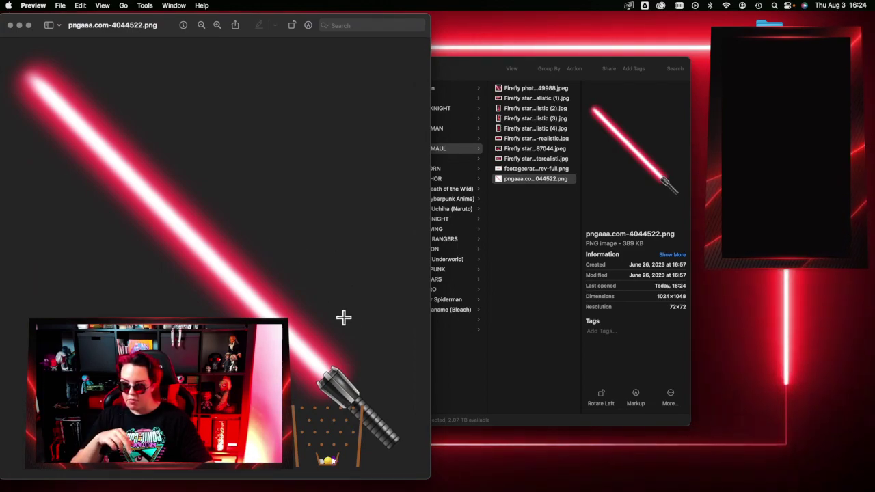
pyautogui.click(10, 25)
pyautogui.moveTo(870, 258)
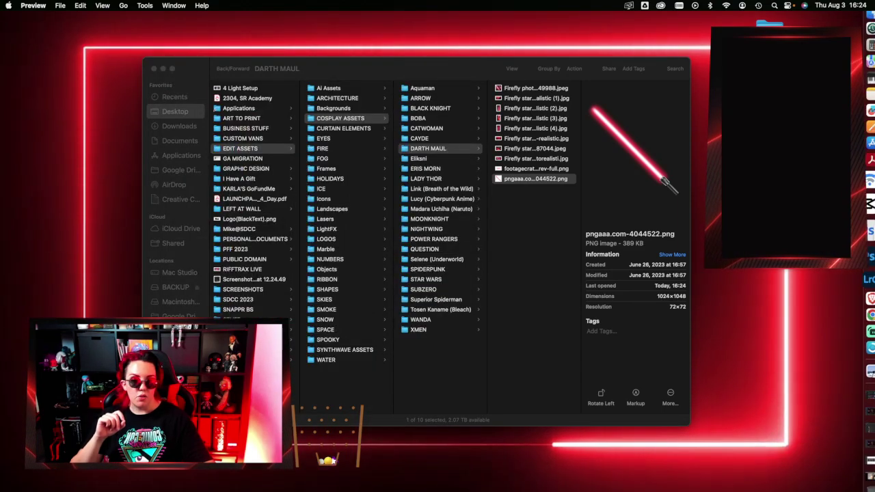
pyautogui.click(537, 161)
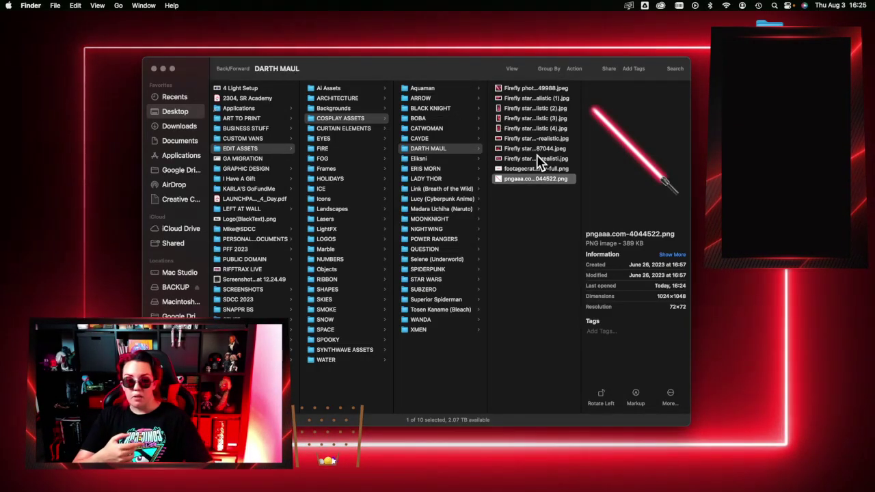
pyautogui.click(533, 140)
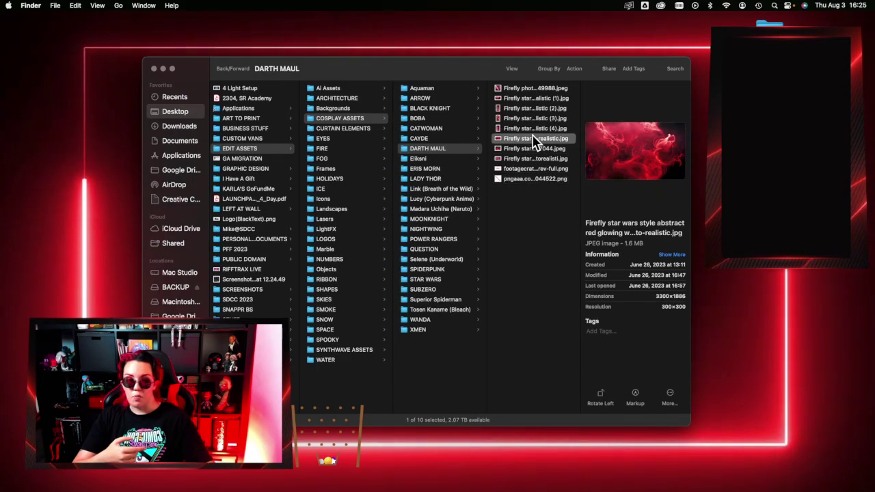
pyautogui.doubleClick(535, 139)
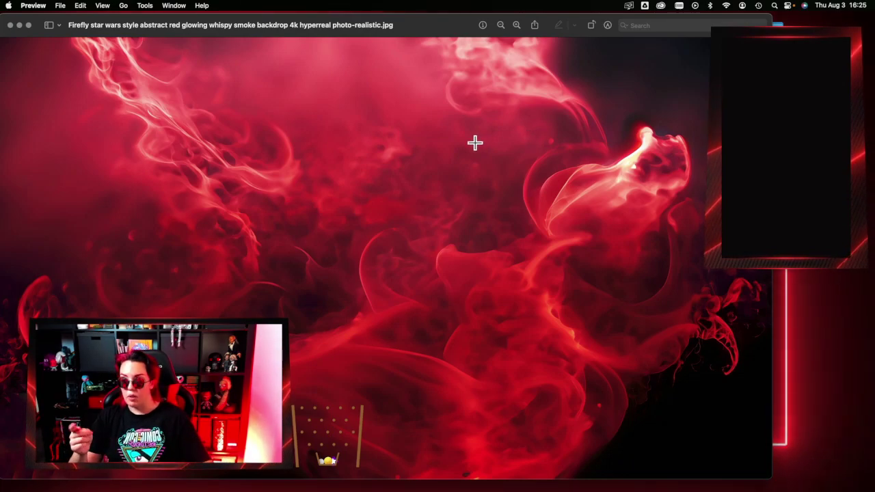
pyautogui.click(11, 25)
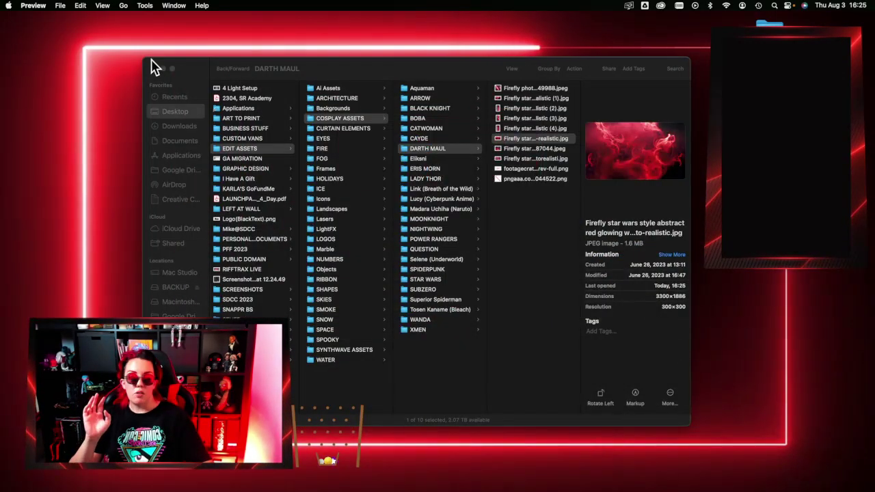
# Step: Reselect the lightsaber PNG and switch to the browser showing Firefly's gothic fabric images
pyautogui.click(538, 179)
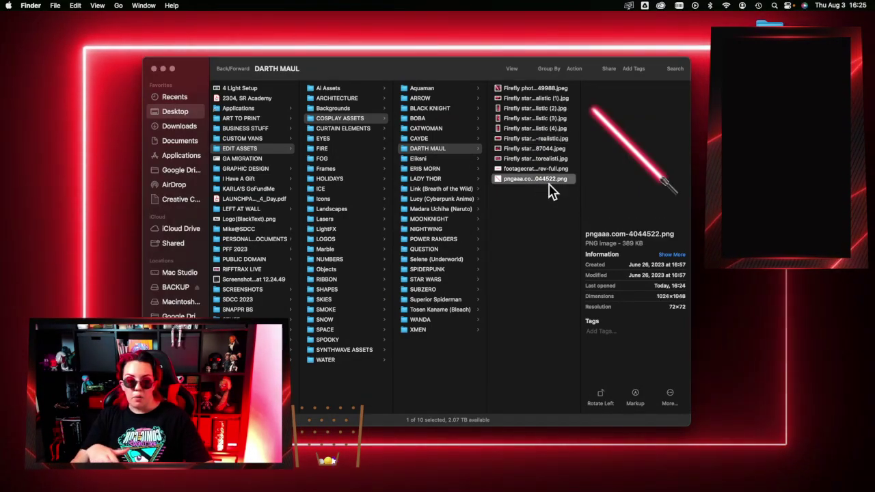
pyautogui.moveTo(872, 239)
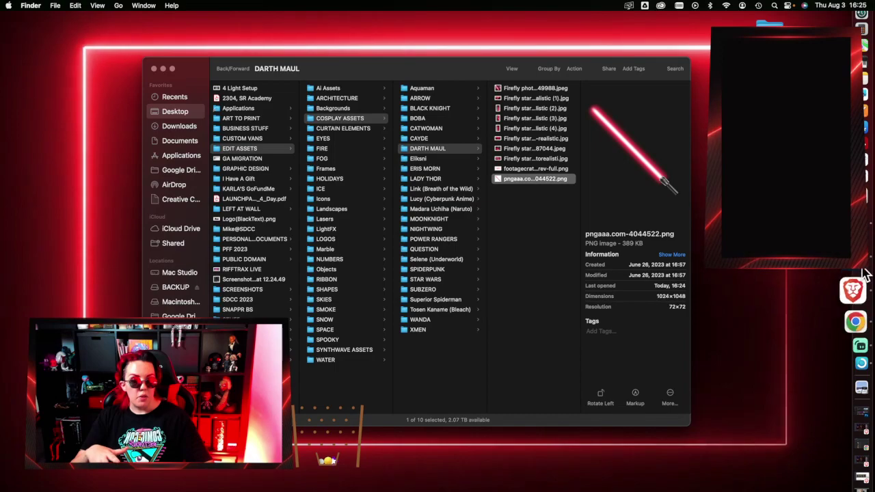
pyautogui.click(854, 289)
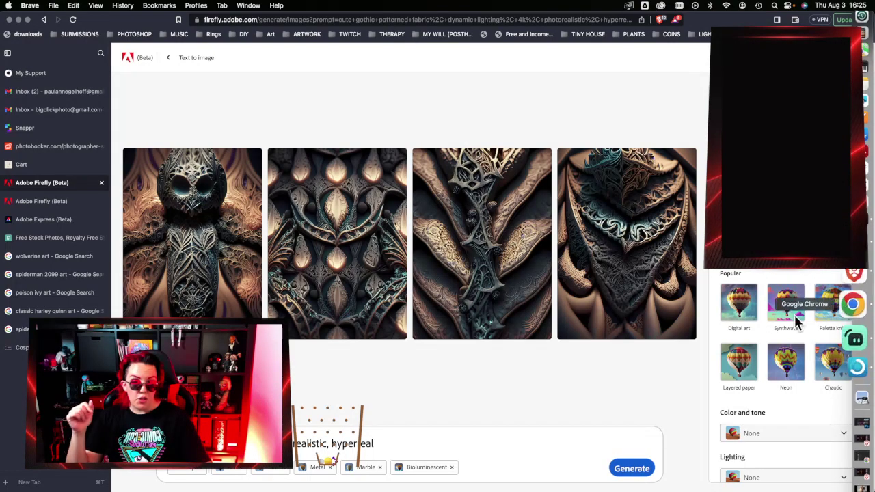
# Step: Switch to the bigclickphoto.com/cosplay tab and scroll to the Darth Maul before-and-after row
pyautogui.press('super+9')
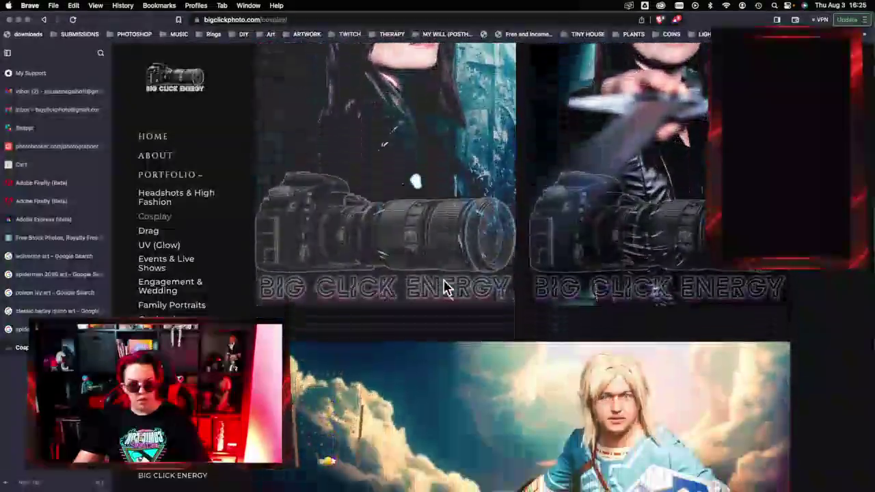
pyautogui.scroll(-15, 442, 287)
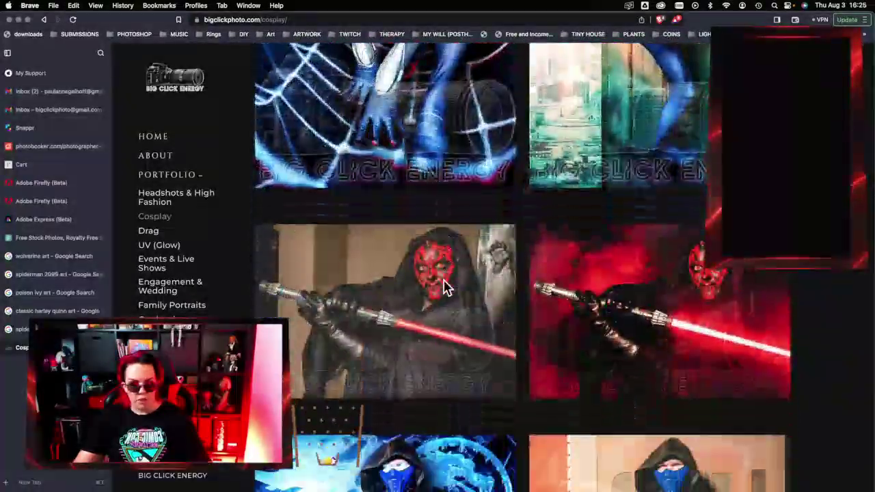
pyautogui.scroll(-3, 443, 287)
pyautogui.scroll(1, 446, 286)
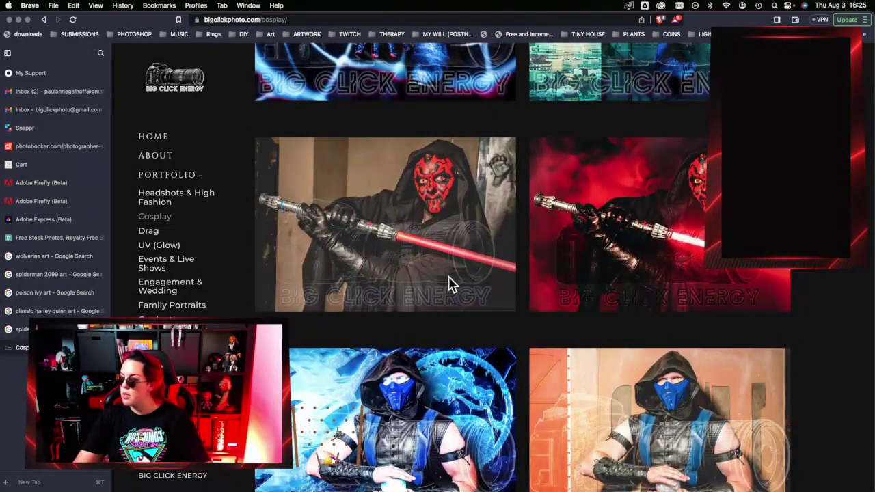
pyautogui.scroll(3, 470, 267)
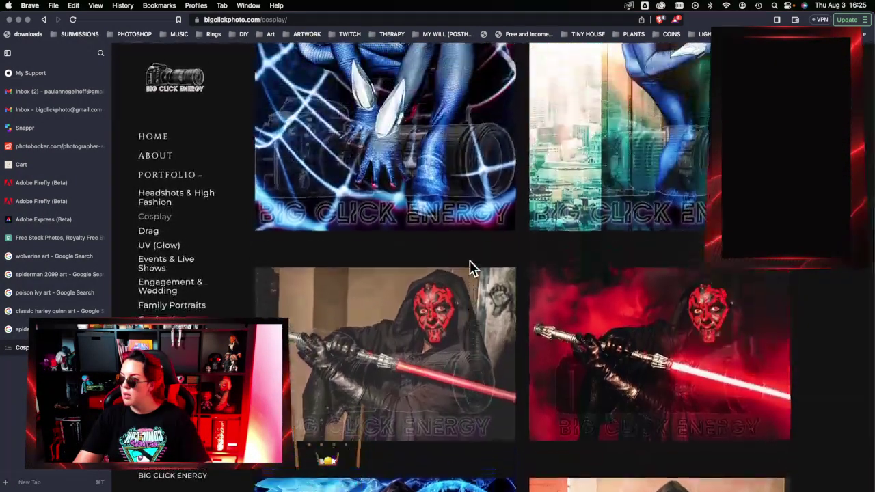
pyautogui.scroll(1, 470, 267)
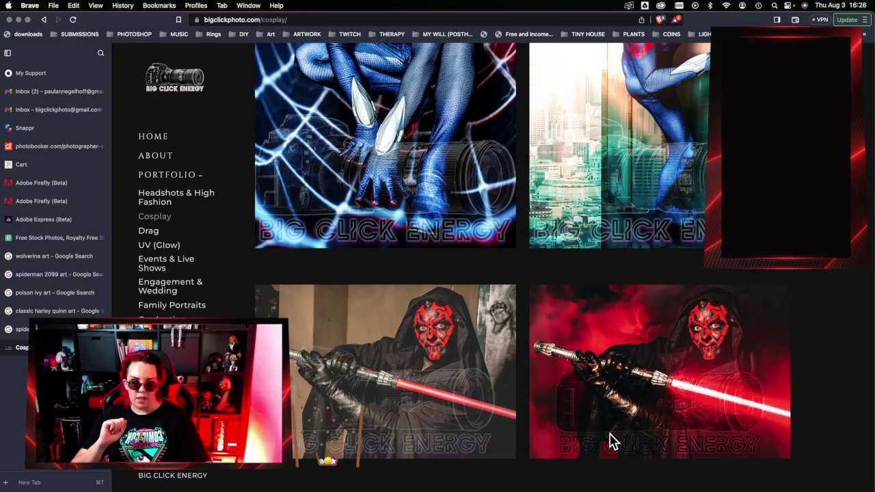
# Step: Enlarge the original Darth Maul photo in the lightbox, then scroll on to the Link shield image
pyautogui.scroll(-1, 293, 368)
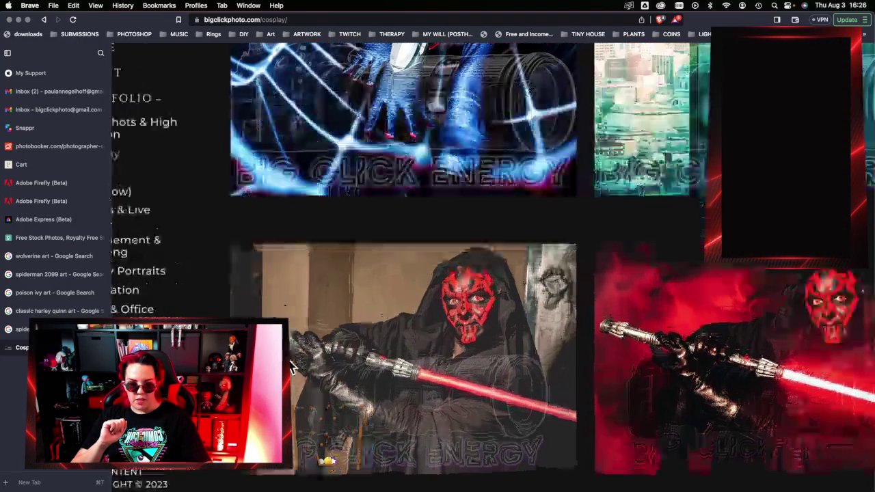
pyautogui.click(298, 367)
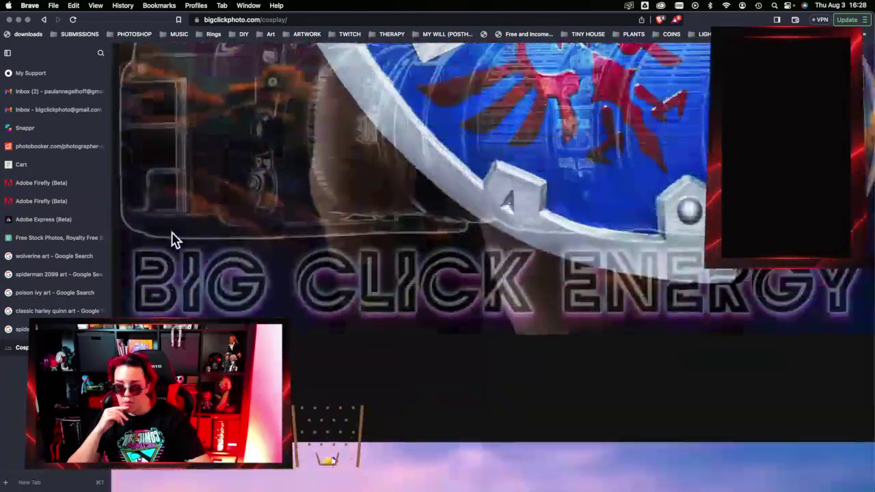
pyautogui.scroll(4, 175, 239)
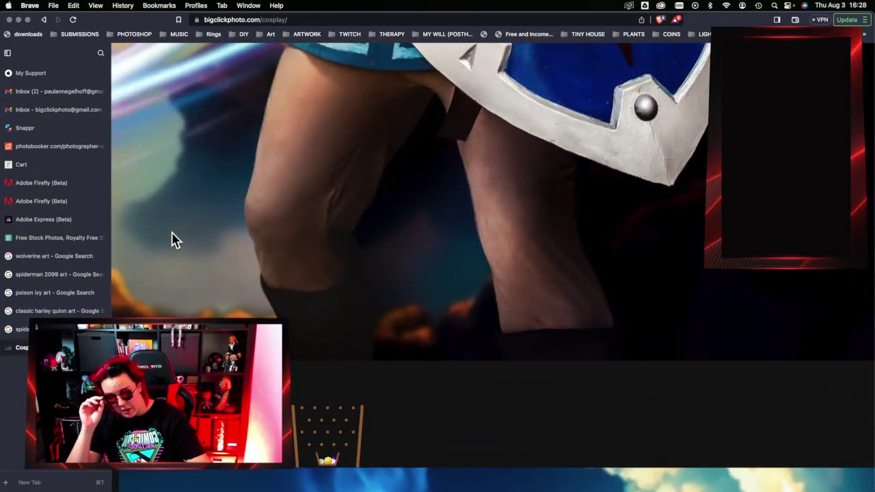